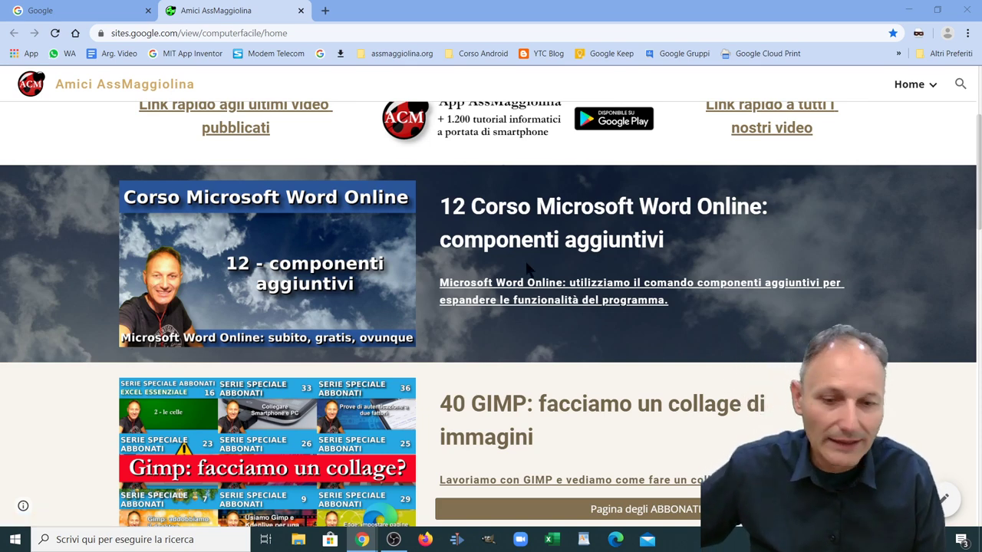
Step: Minimize the Google Sites window and launch Microsoft Edge on the Google home page
click(911, 11)
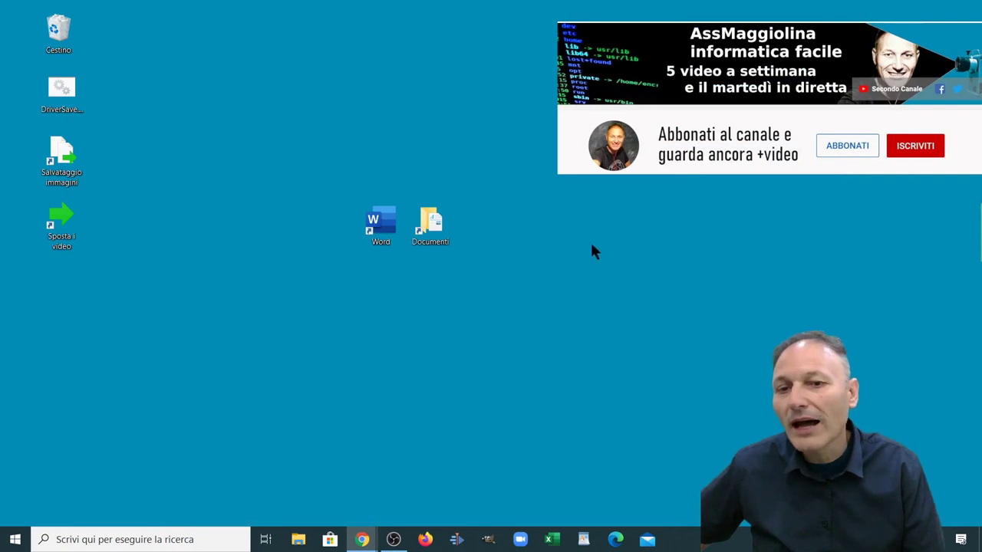
click(617, 541)
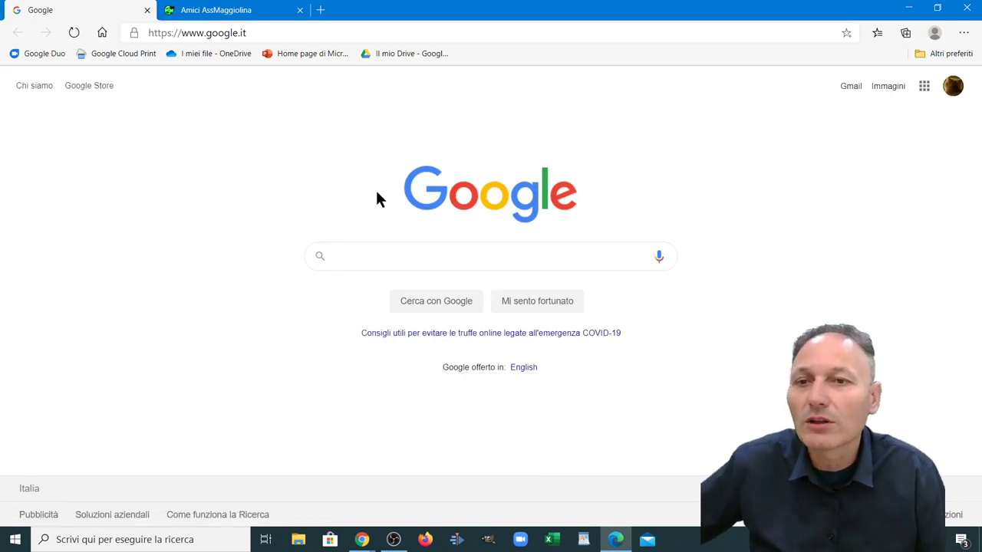
Step: Go to the Microsoft Office home page via its bookmark and open Word's start page
click(298, 55)
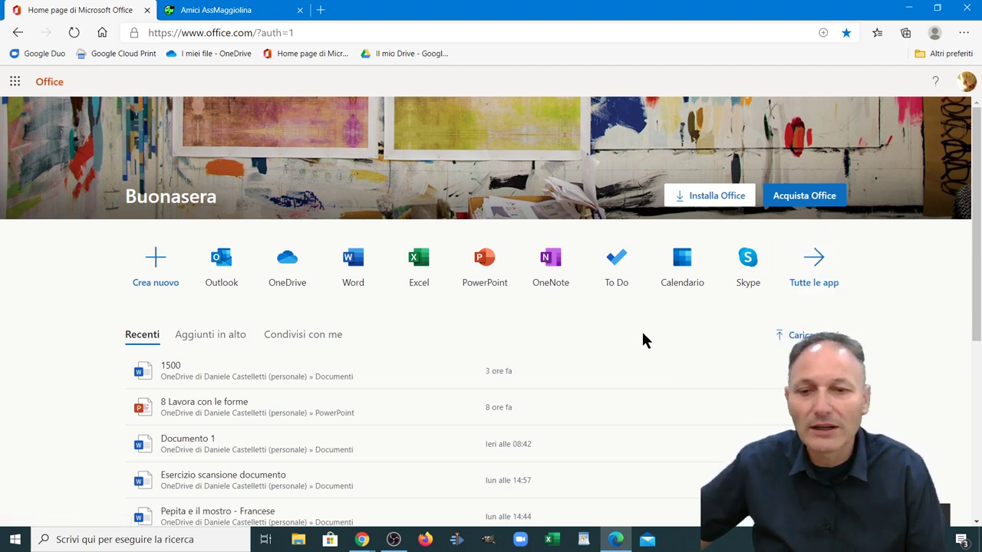
click(347, 263)
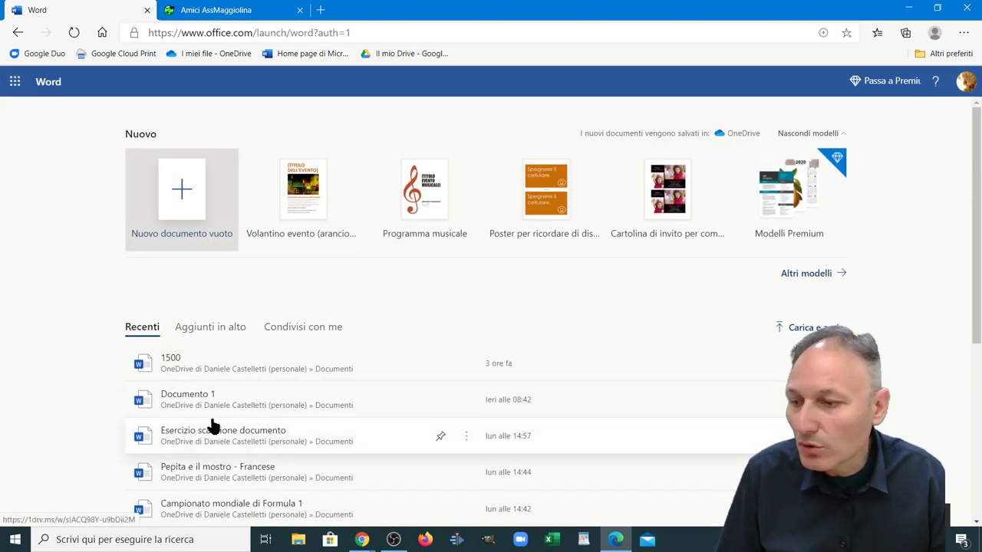
Step: Create a new blank Word document, 'Documento', and show the Inserisci ribbon options
click(184, 198)
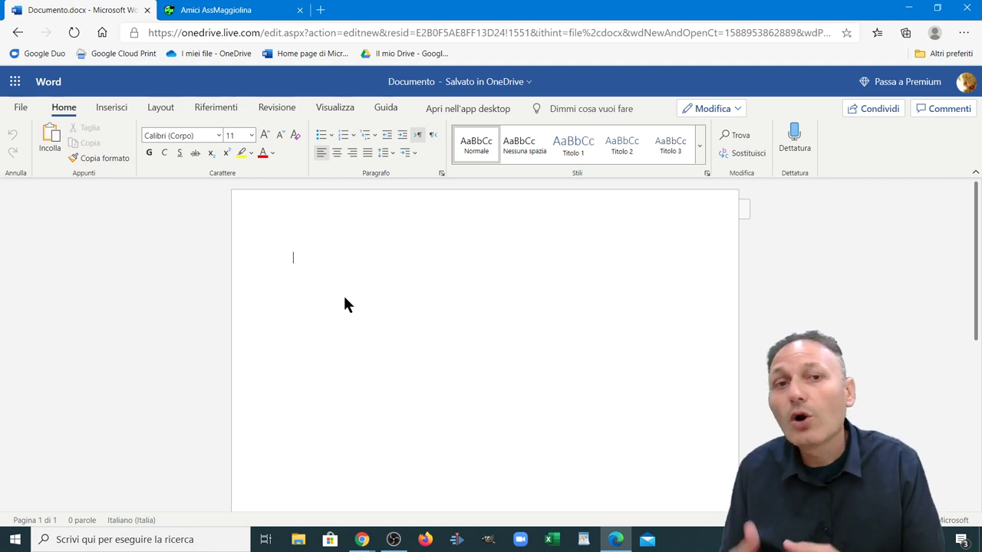
click(116, 109)
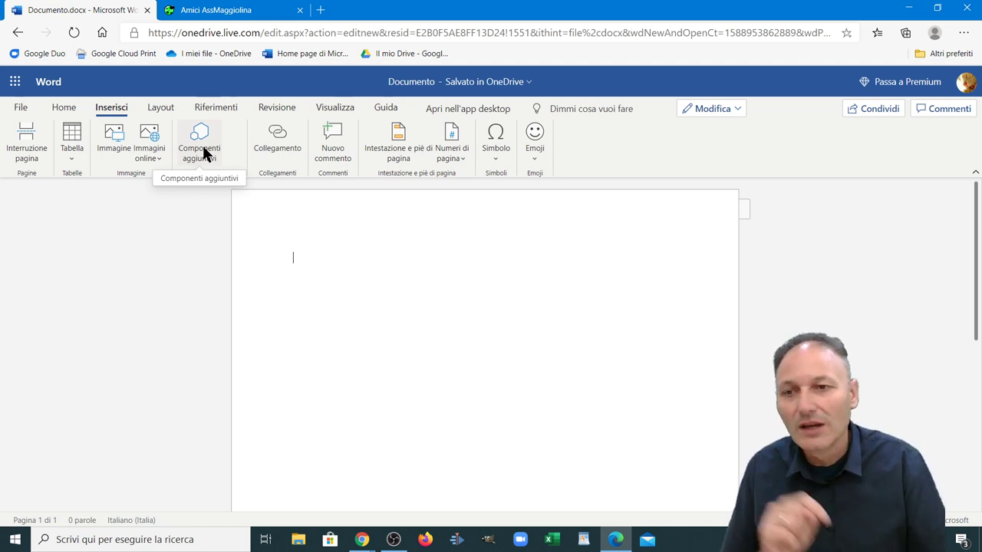
Step: Open the Office add-ins store from the Componenti aggiuntivi button on the Inserisci tab
click(198, 138)
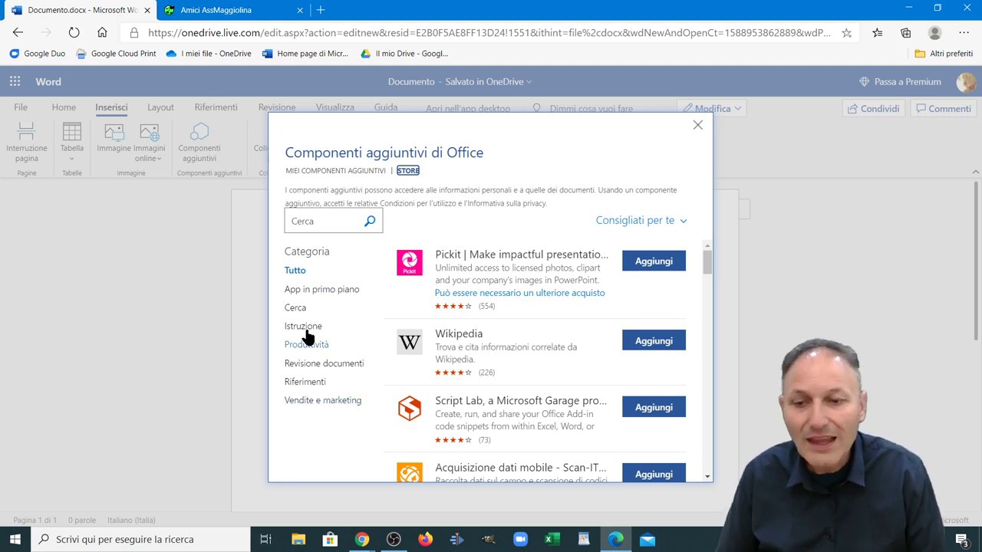
Step: Search the Riferimenti add-ins for 'dizionario', then widen the results to all categories
click(297, 384)
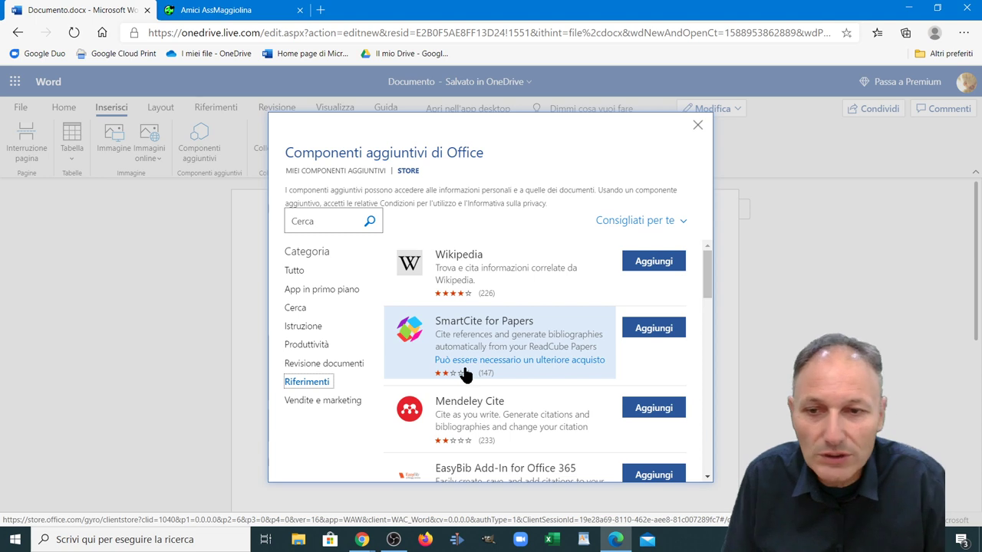
click(323, 220)
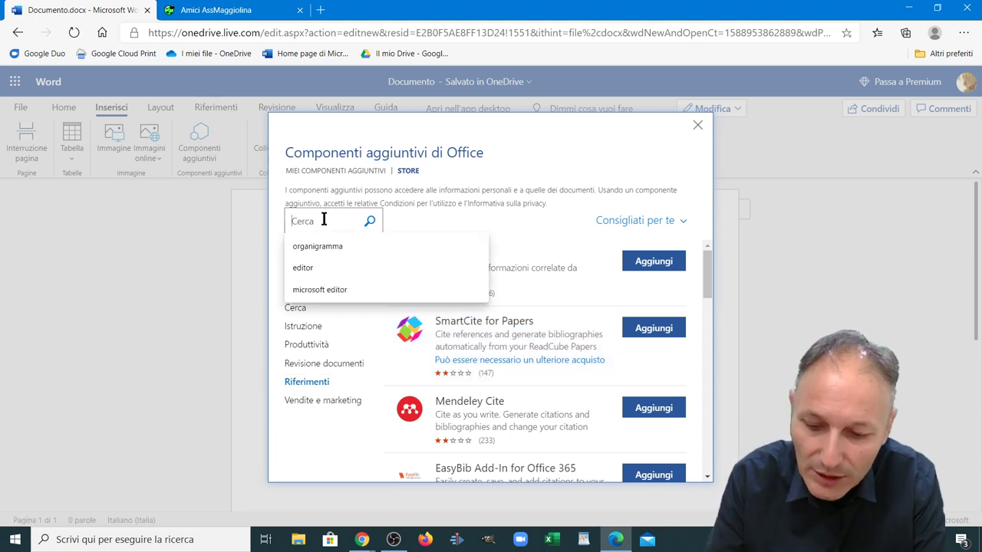
text(diz)
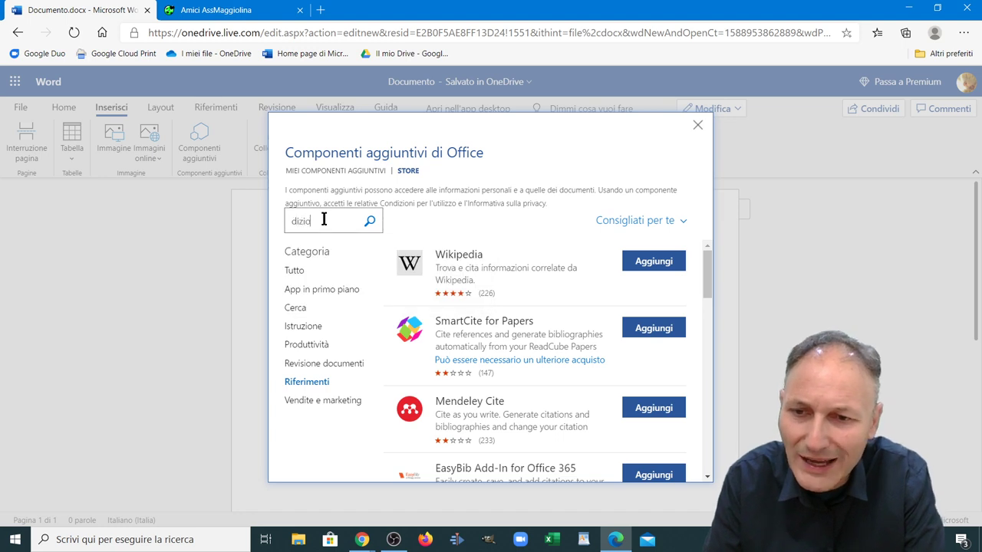
text(io)
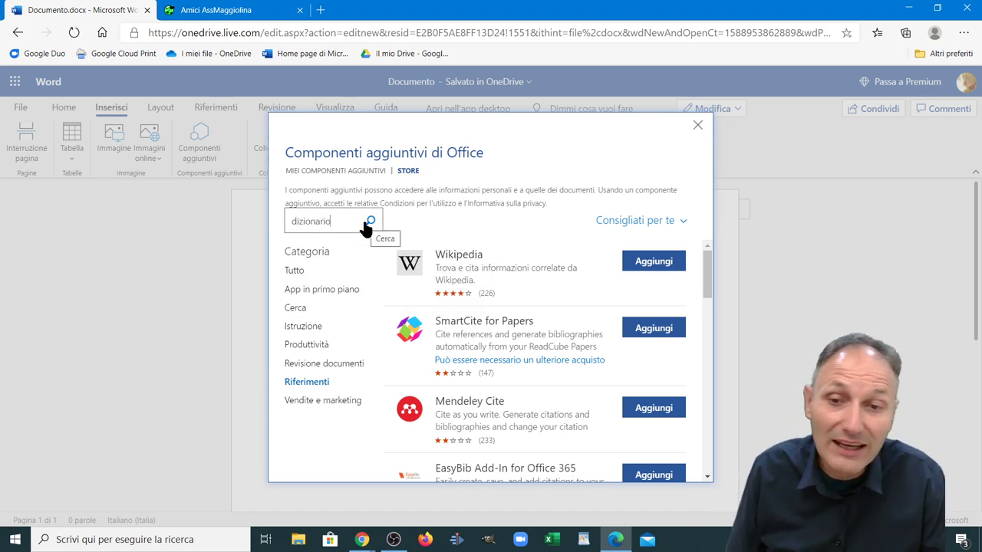
click(368, 223)
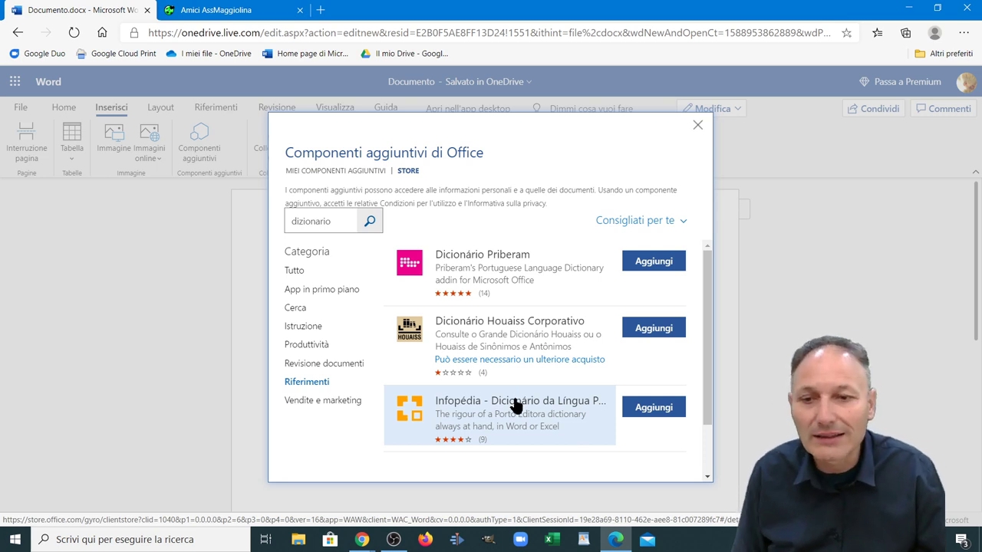
click(294, 270)
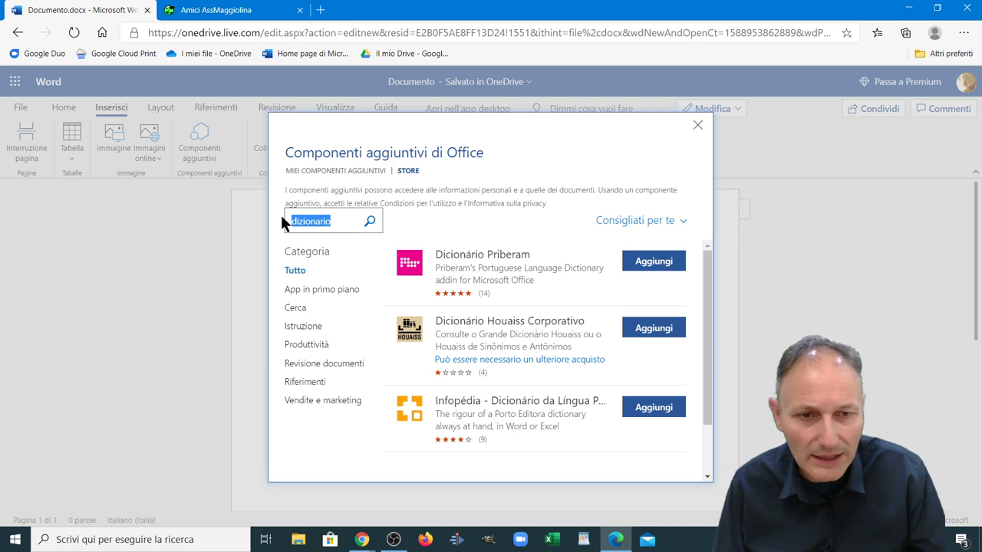
Step: Clear the add-in search and scroll the full list down to Simboli e caratteri
key(BackSpace)
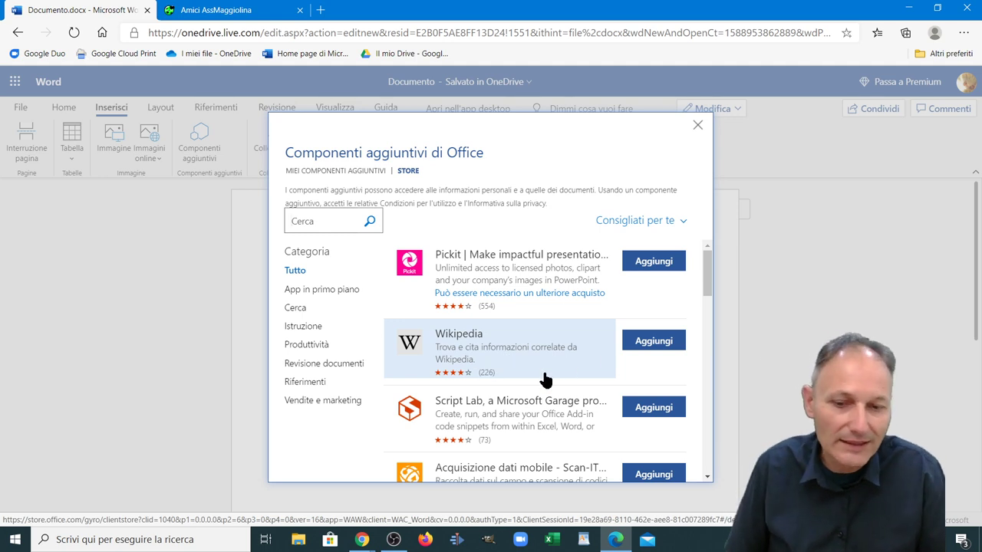
scroll(544, 380, down, 1)
scroll(545, 378, down, 1)
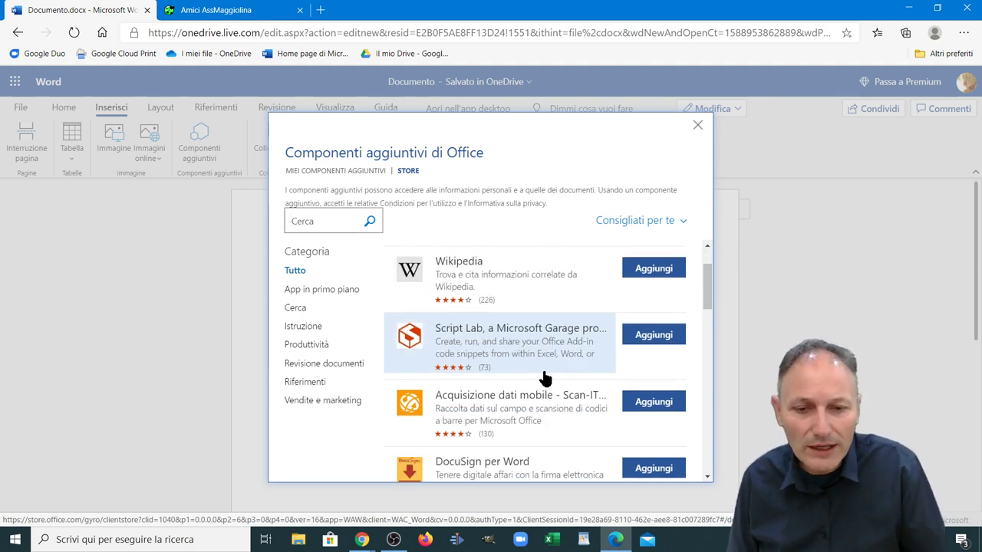
scroll(544, 376, down, 1)
scroll(544, 374, down, 1)
scroll(543, 375, down, 1)
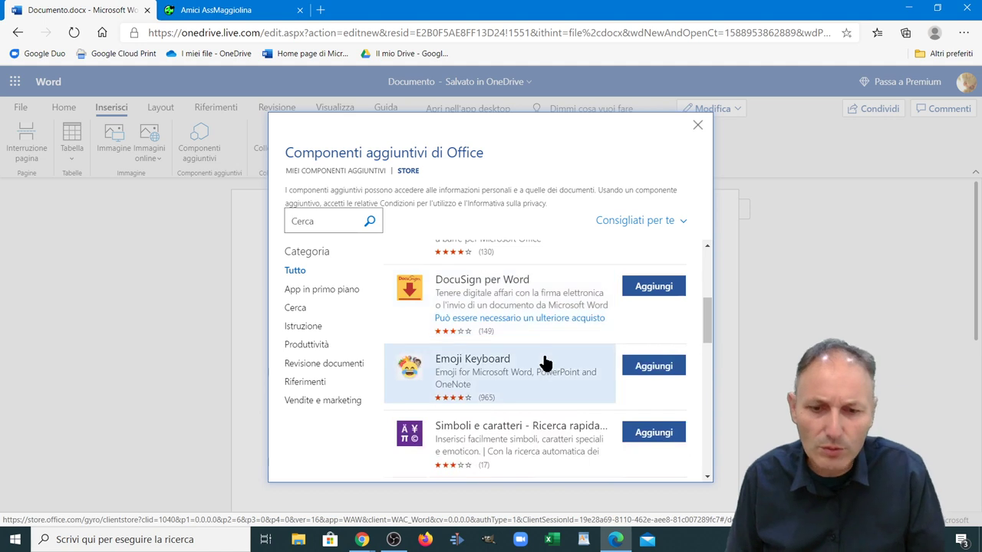
scroll(541, 372, down, 2)
scroll(537, 370, down, 1)
scroll(445, 338, down, 1)
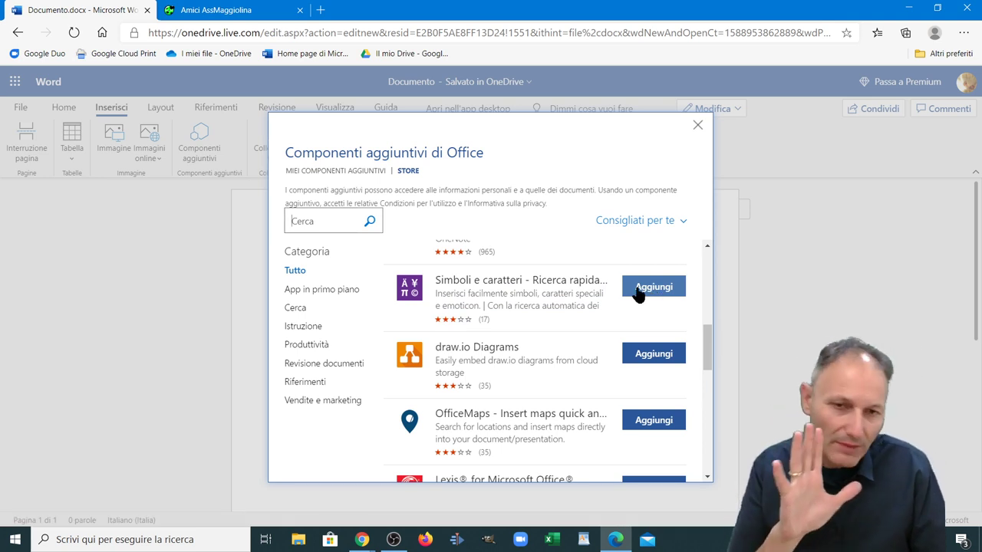
Step: Review the Simboli e caratteri add-in's screenshots and description, then choose Aggiungi
click(507, 298)
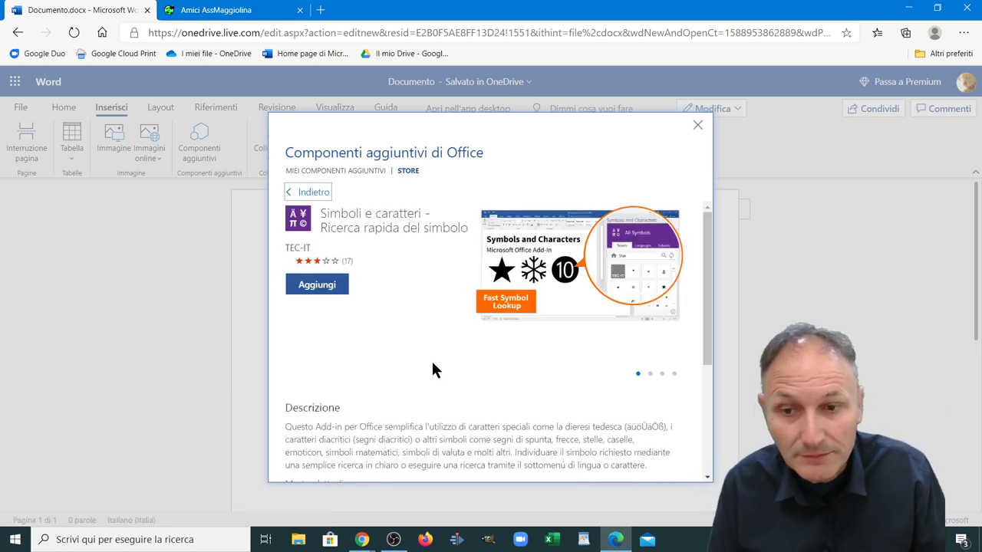
mouse_move(491, 307)
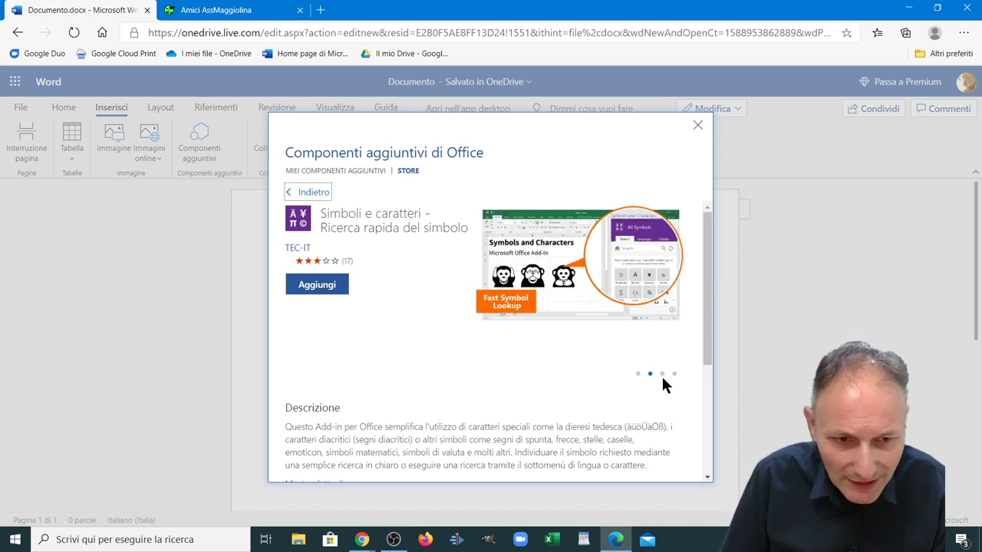
mouse_move(631, 351)
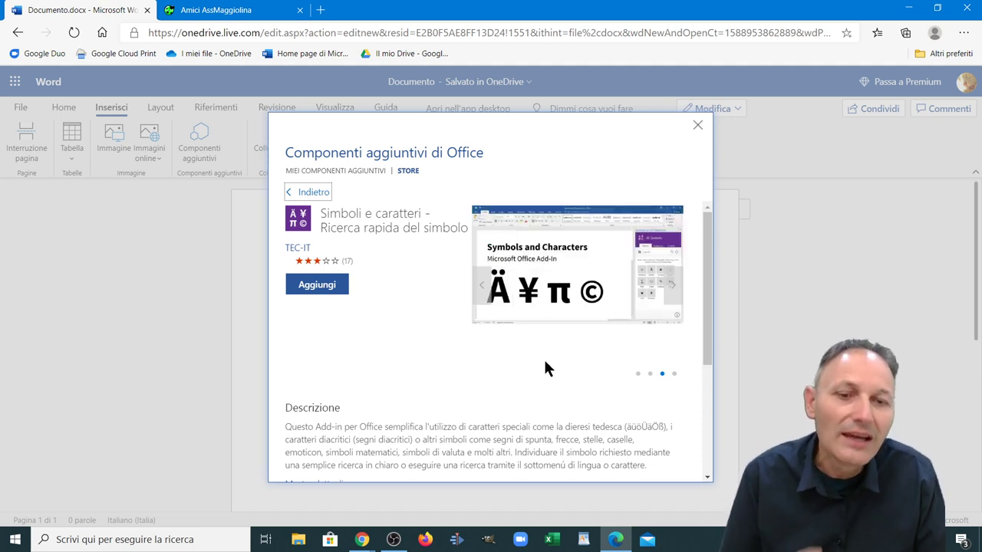
click(673, 289)
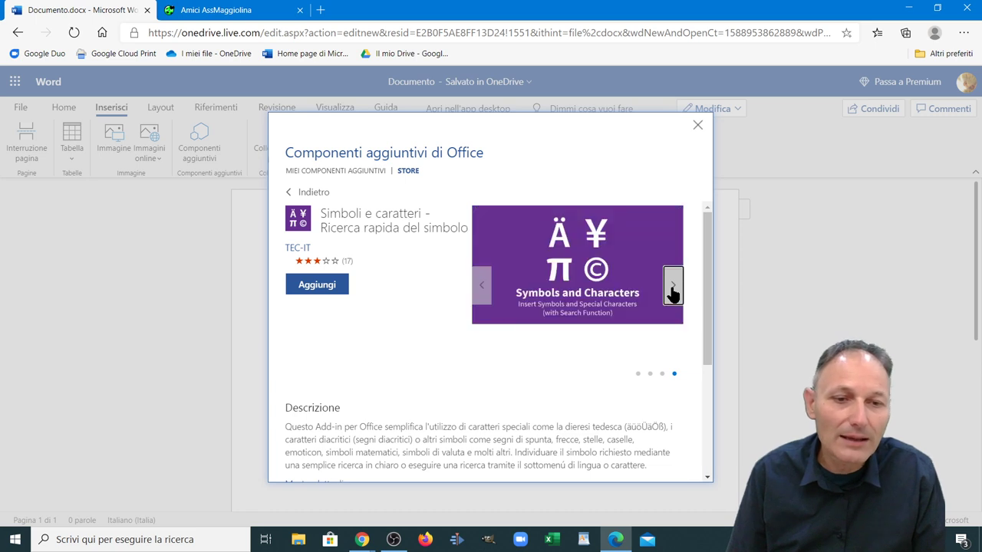
click(481, 290)
click(481, 290)
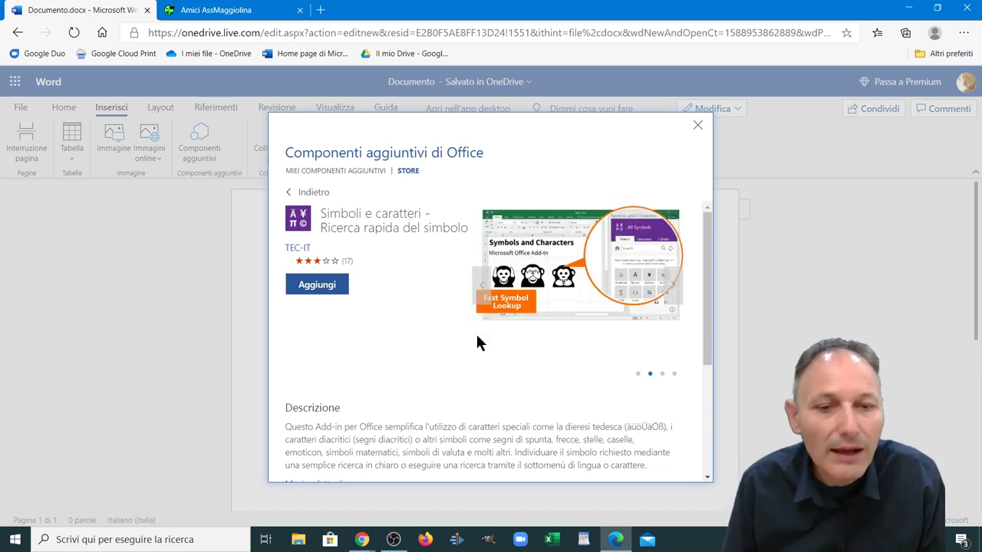
scroll(505, 340, down, 3)
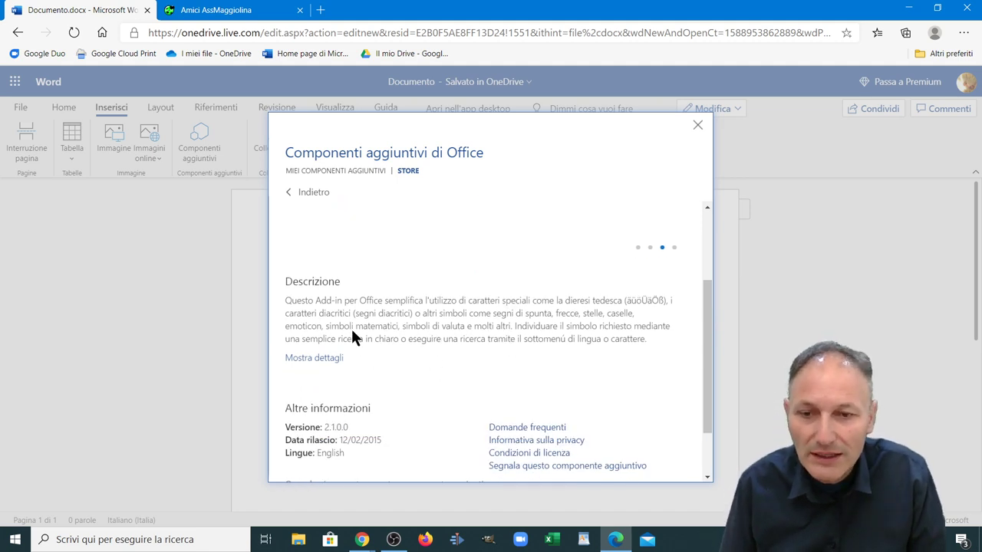
scroll(506, 345, down, 1)
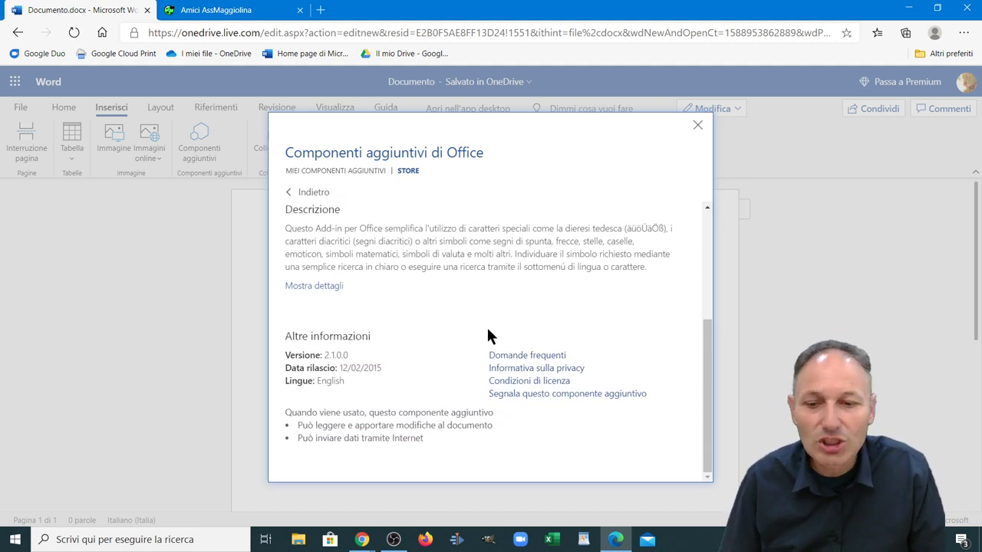
scroll(485, 325, up, 3)
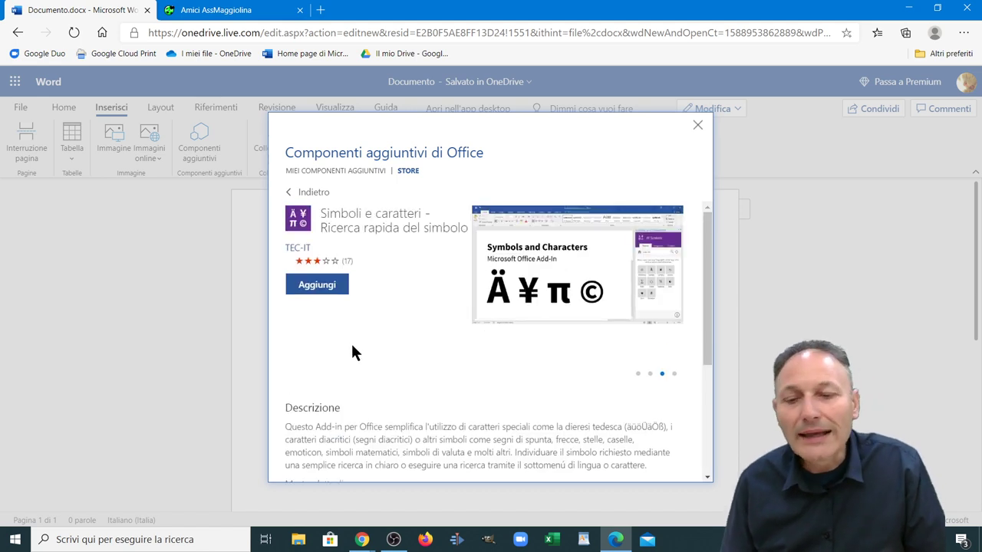
click(313, 286)
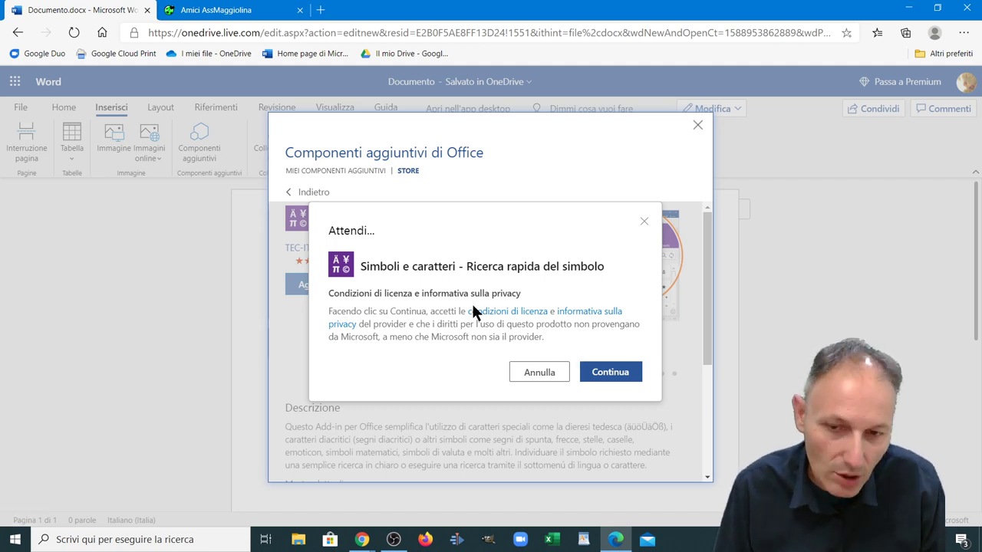
Step: Accept the licence terms to install the Symbols and Characters add-in
click(606, 375)
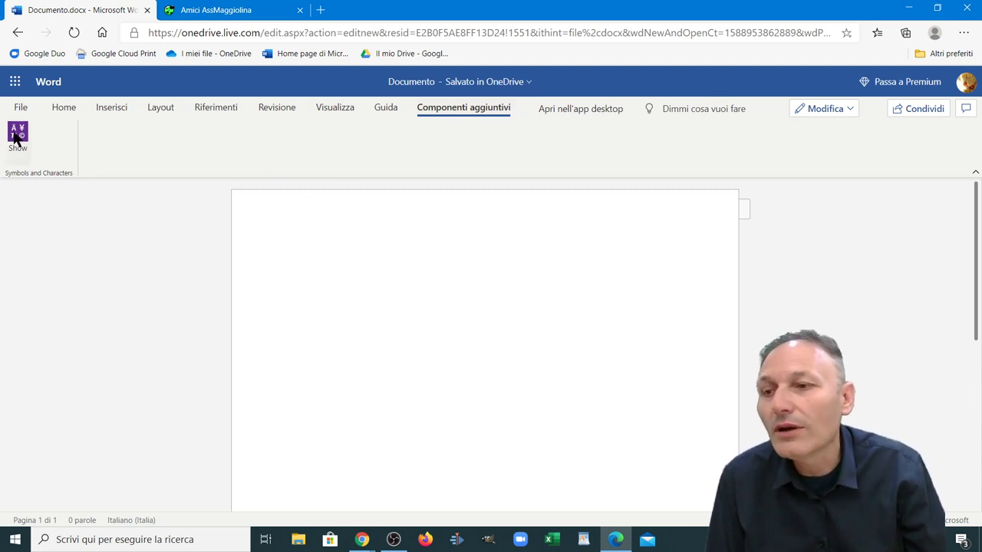
Step: Open the Symbols and Characters pane from Componenti aggiuntivi and place the caret in the document
click(201, 109)
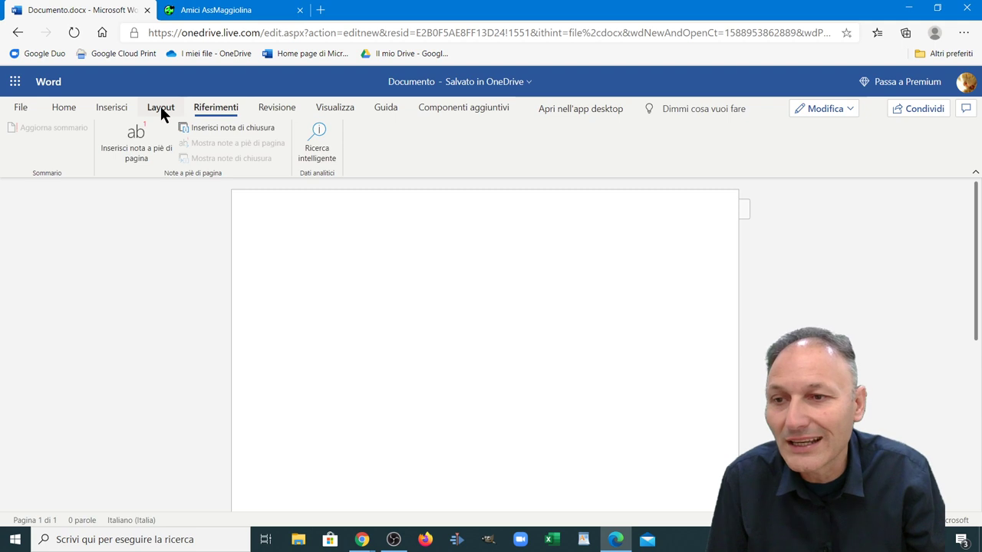
click(161, 107)
click(120, 102)
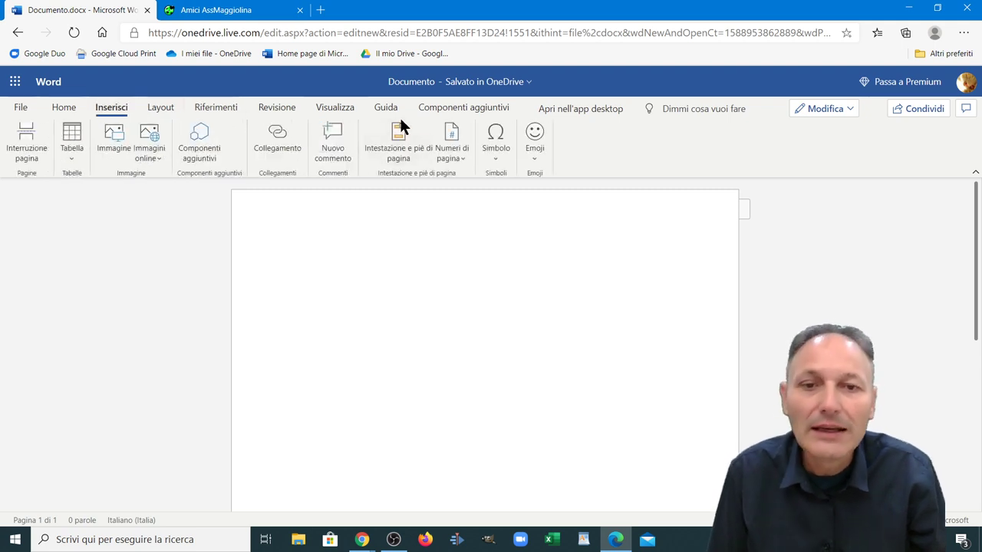
click(461, 112)
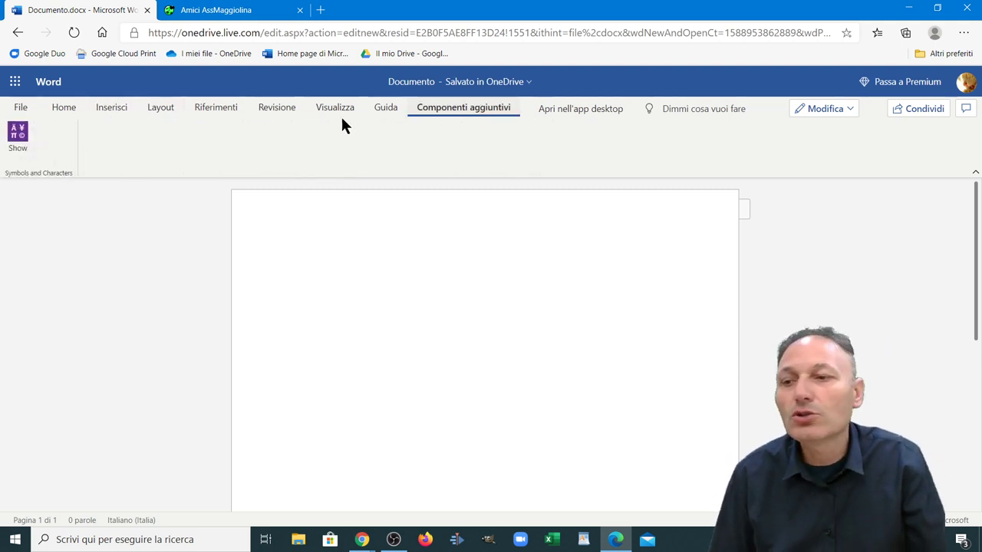
click(18, 134)
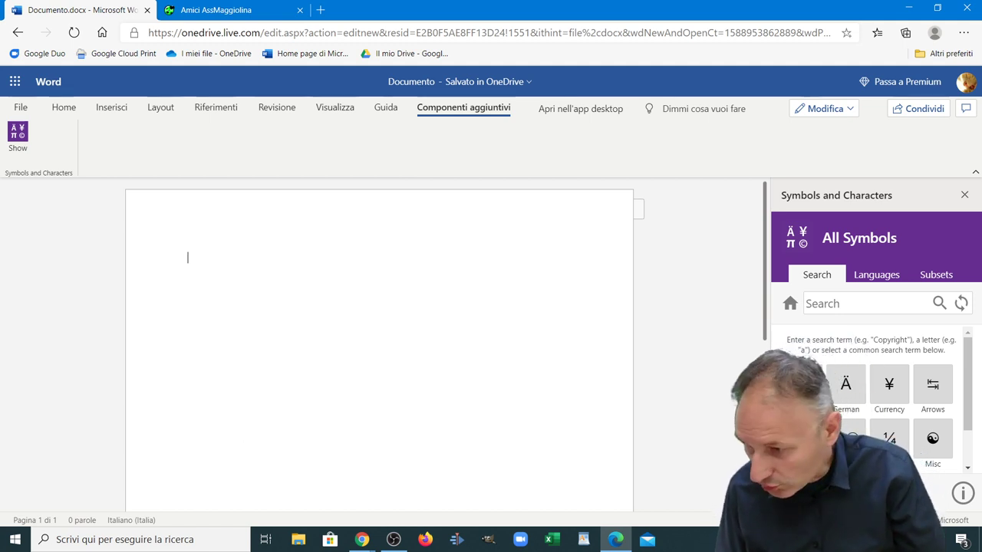
click(394, 541)
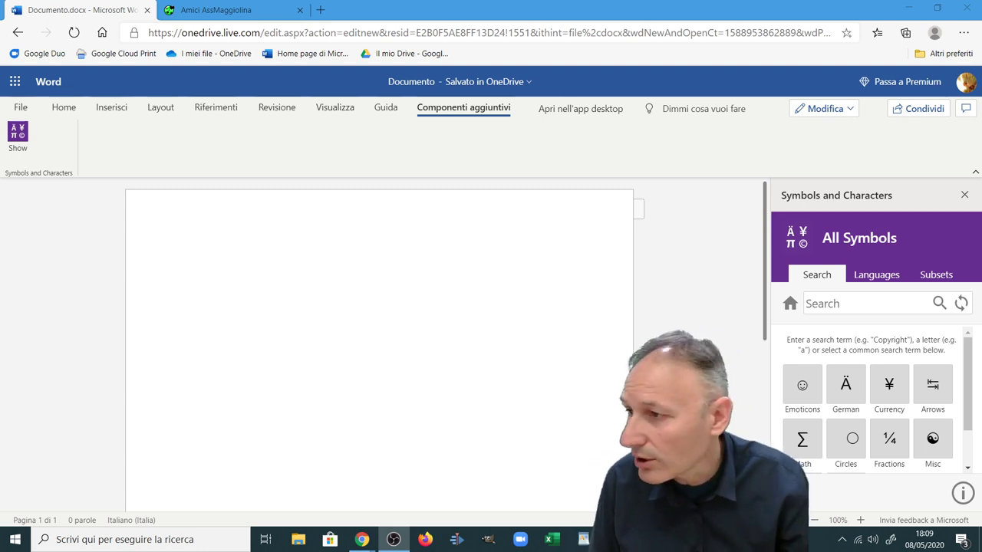
click(187, 257)
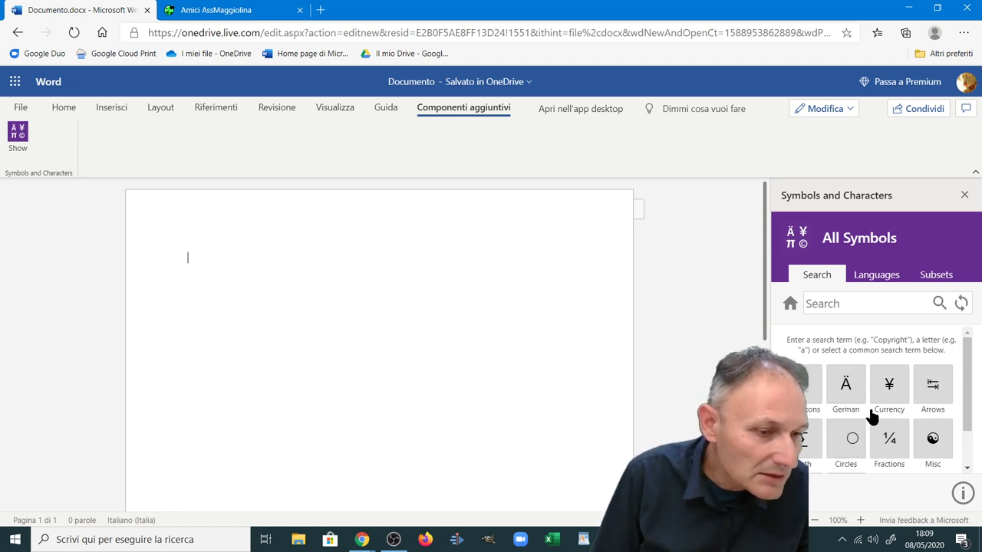
Step: Insert the crossed-arrow symbol from the Arrows category at the start of the document
click(933, 387)
scroll(888, 407, down, 1)
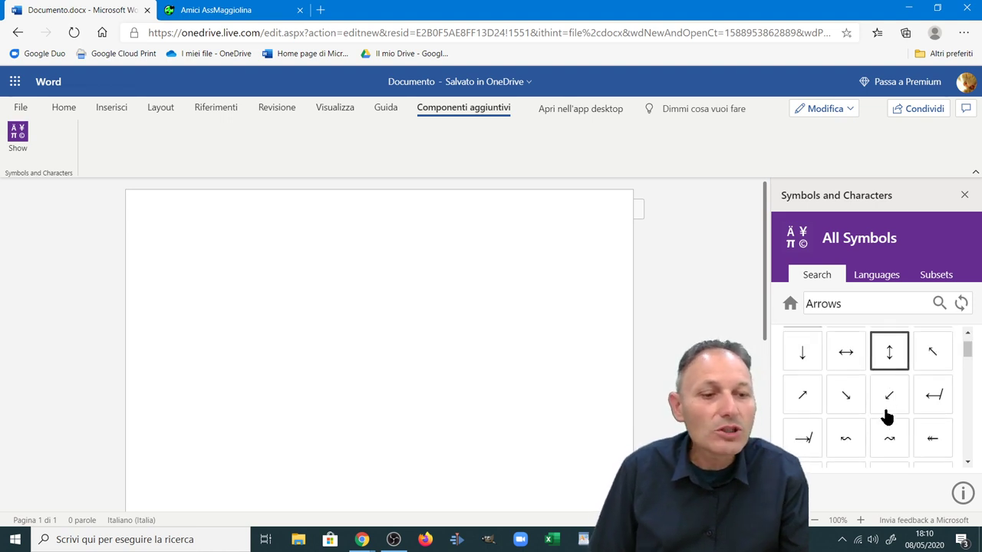
scroll(894, 417, down, 1)
scroll(860, 445, down, 1)
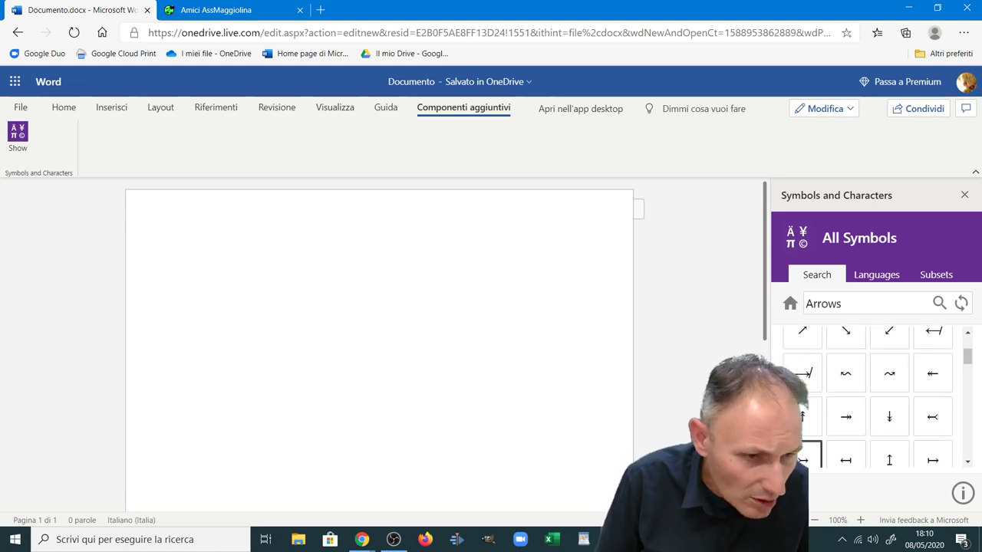
click(807, 390)
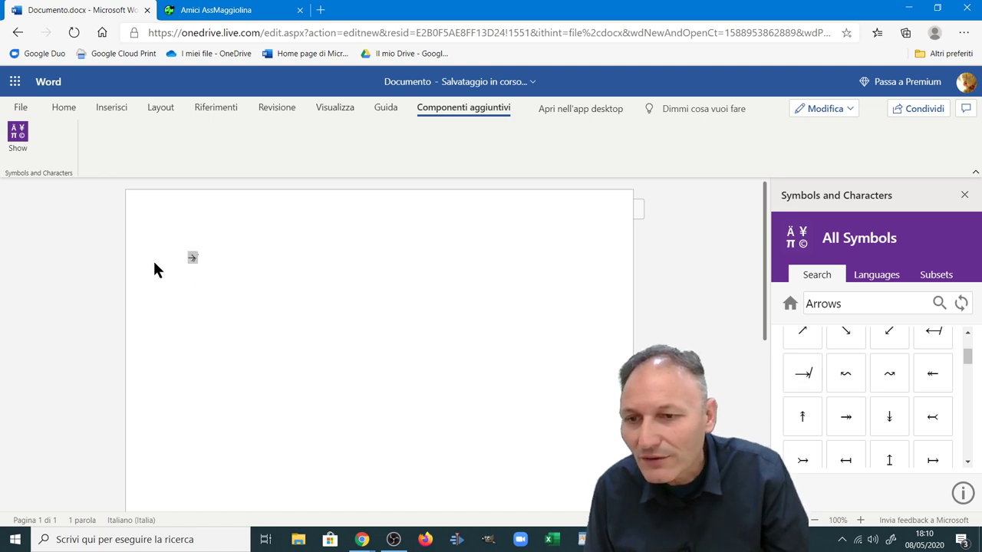
click(210, 265)
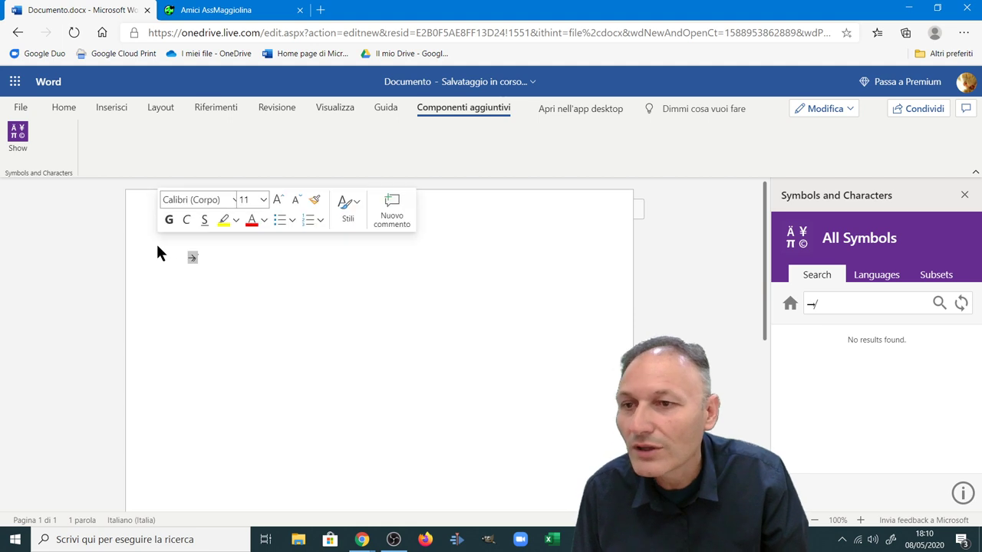
Step: Set the arrow symbol to font size 28 and clear the Symbols search back to its category list
click(65, 109)
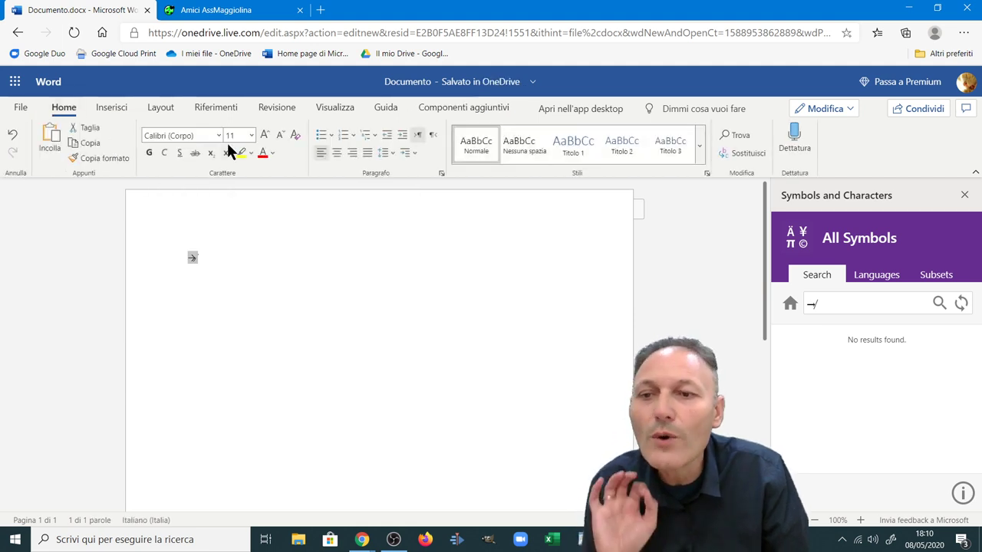
click(252, 135)
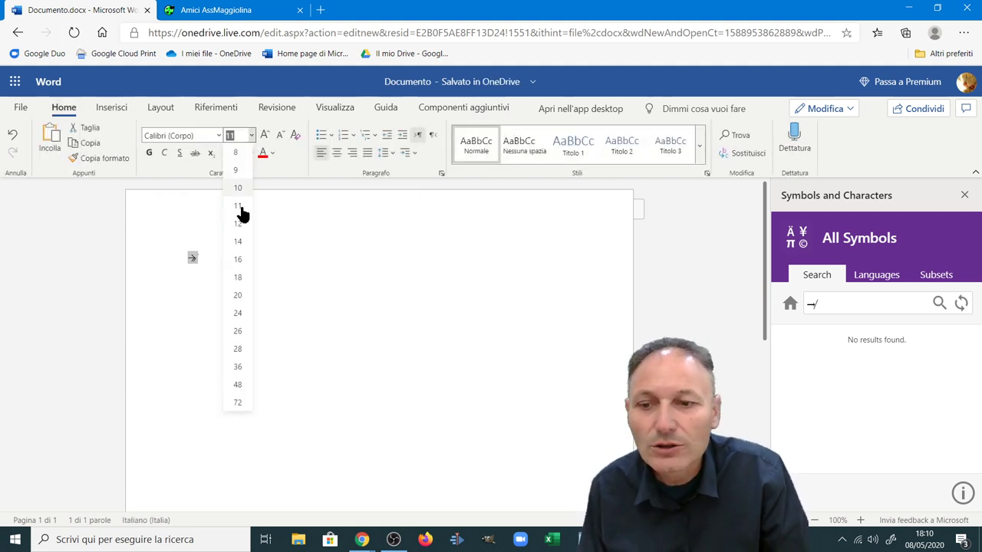
click(237, 349)
click(264, 345)
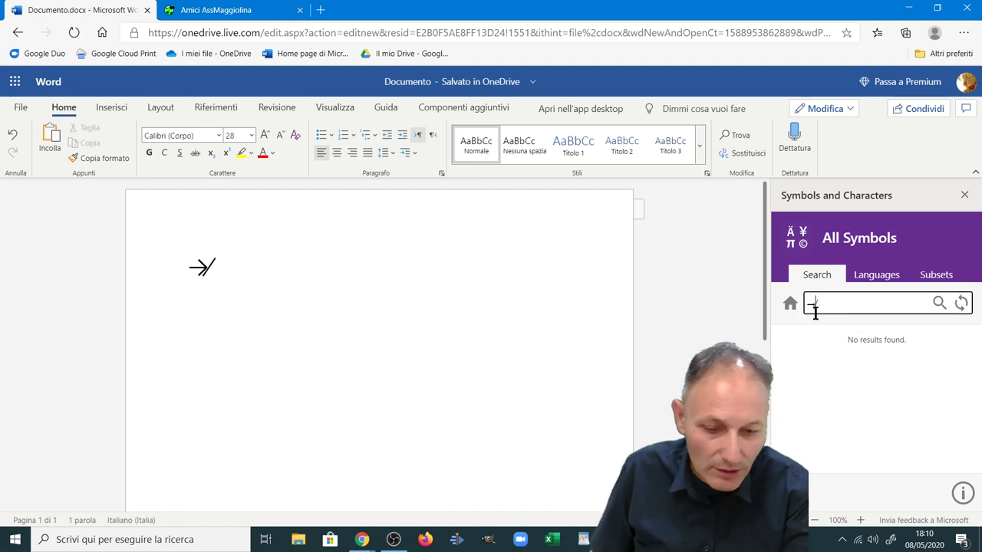
key(BackSpace)
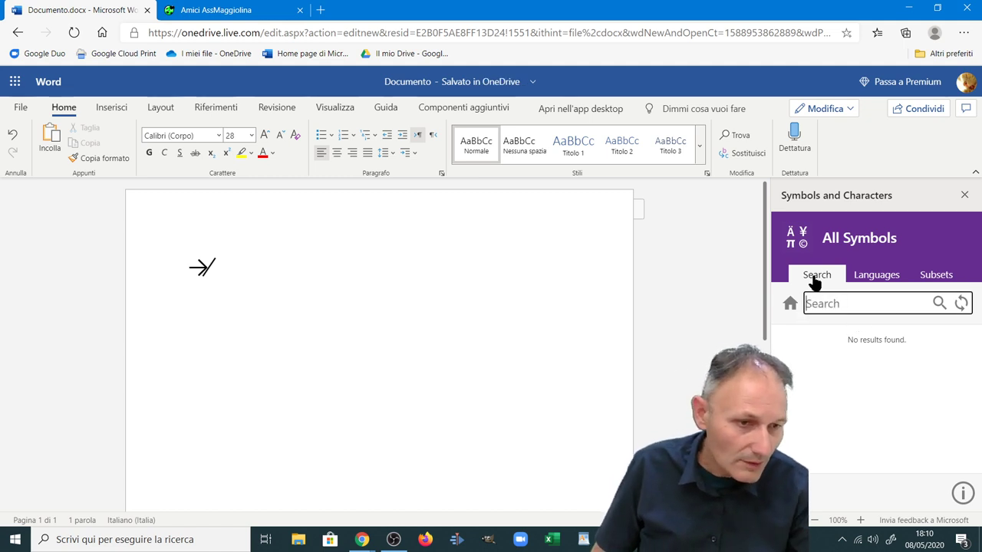
click(815, 280)
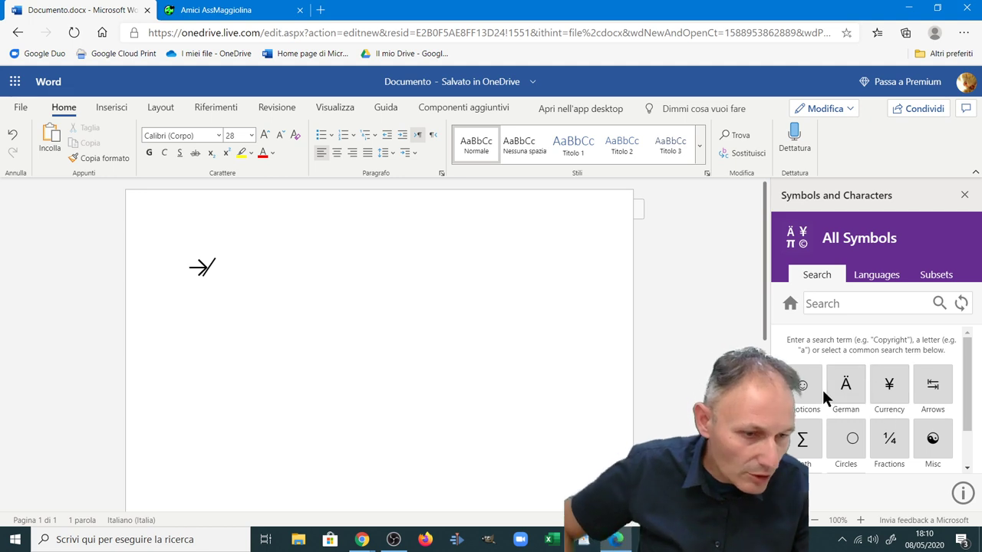
Step: Insert the ⅘ fraction from the Fractions category after the arrow, then zoom the page in
scroll(890, 414, down, 1)
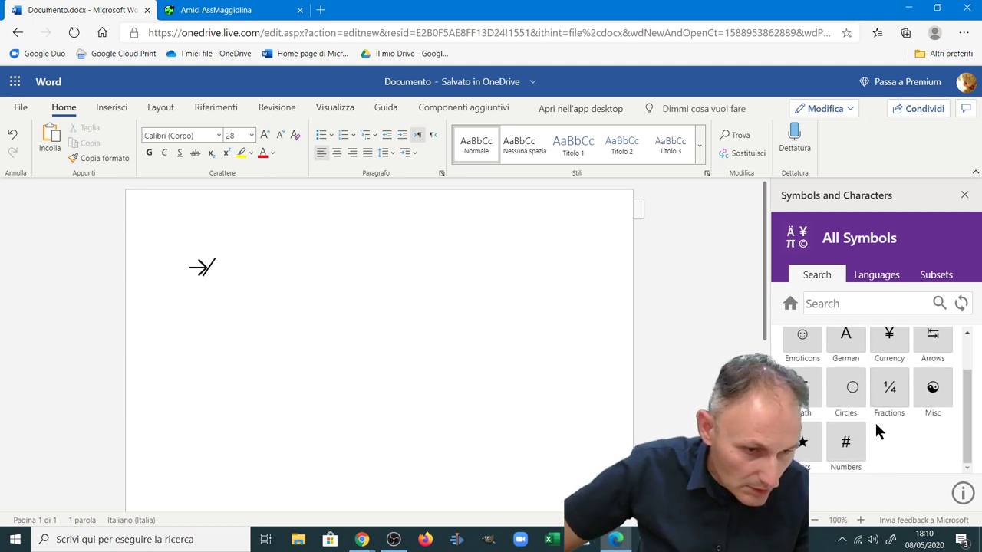
click(888, 393)
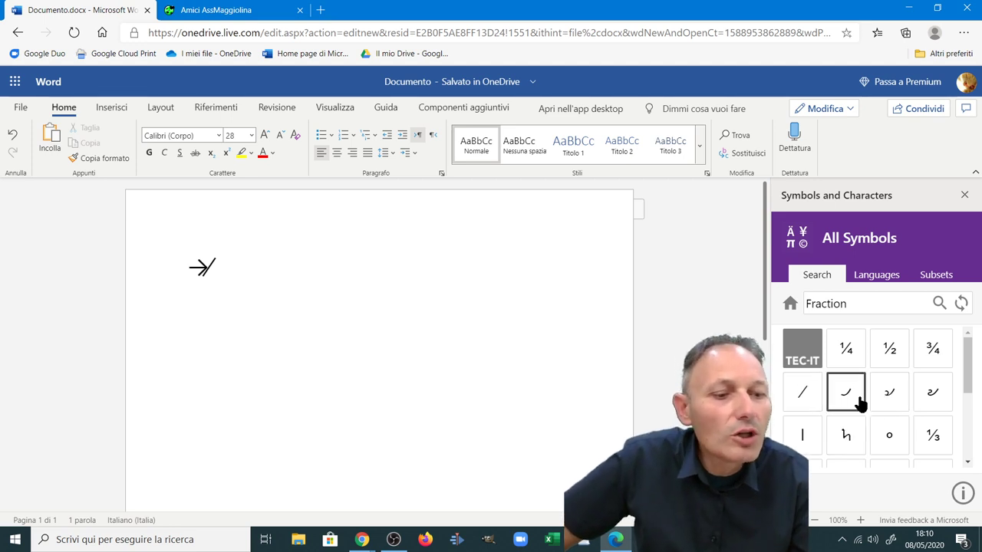
scroll(864, 395, down, 1)
scroll(893, 395, down, 1)
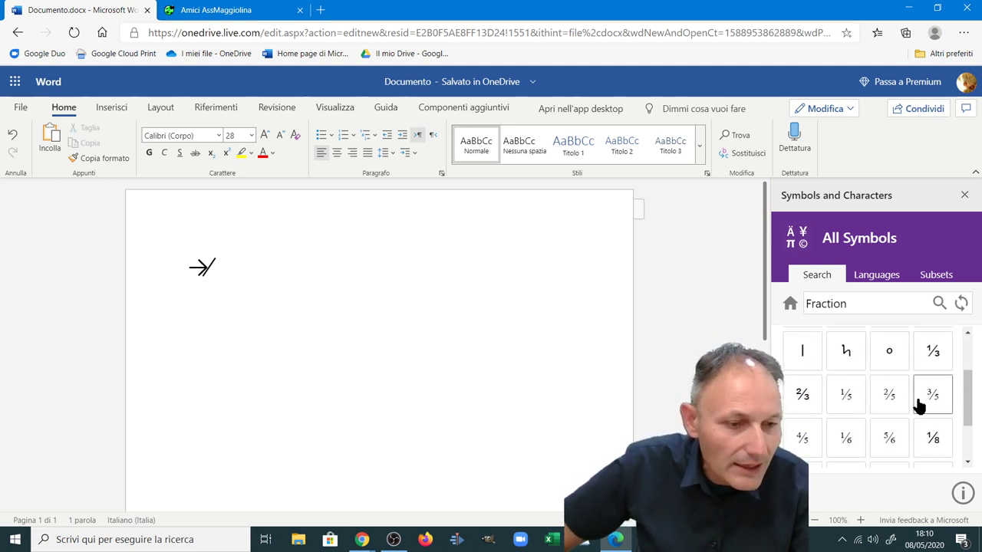
scroll(856, 449, down, 1)
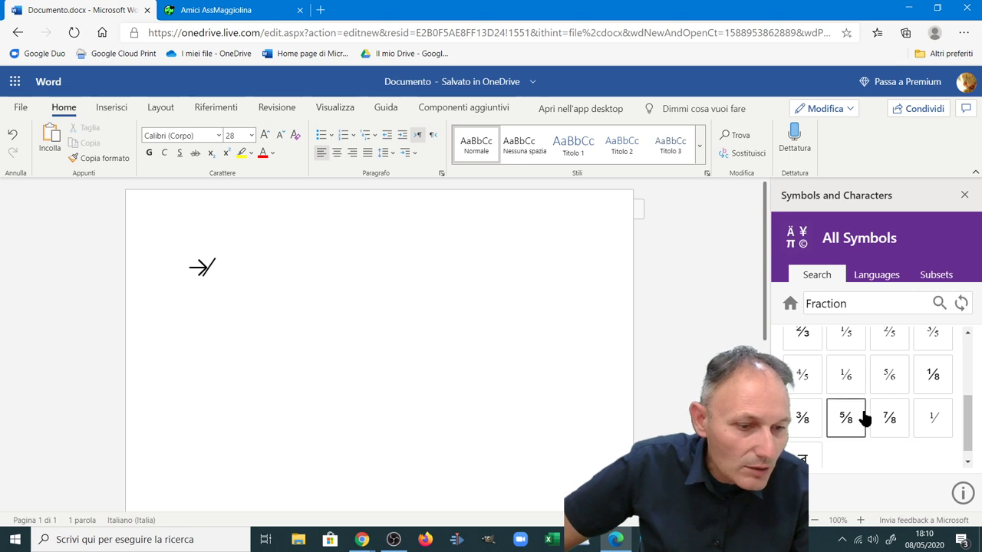
click(806, 378)
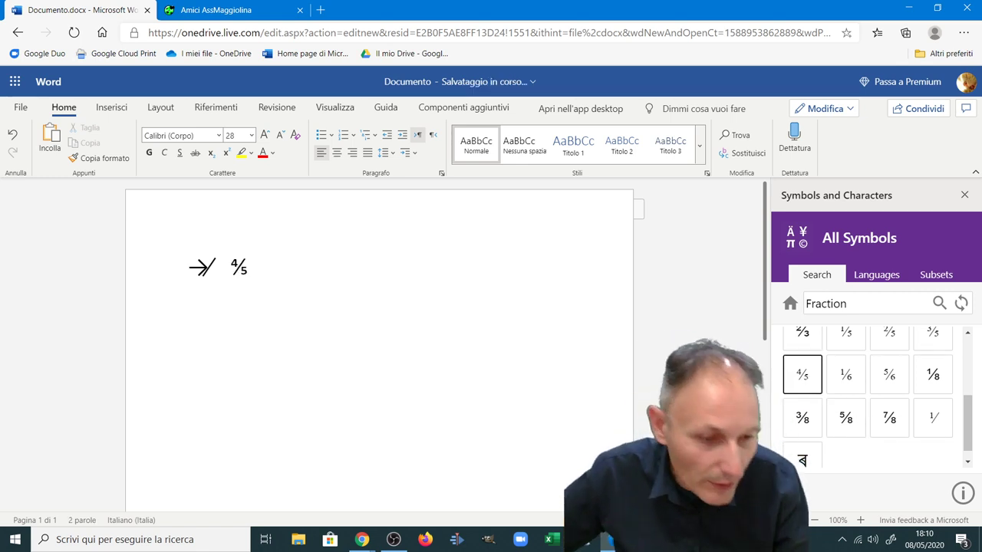
click(861, 521)
click(861, 521)
click(861, 521)
click(861, 521)
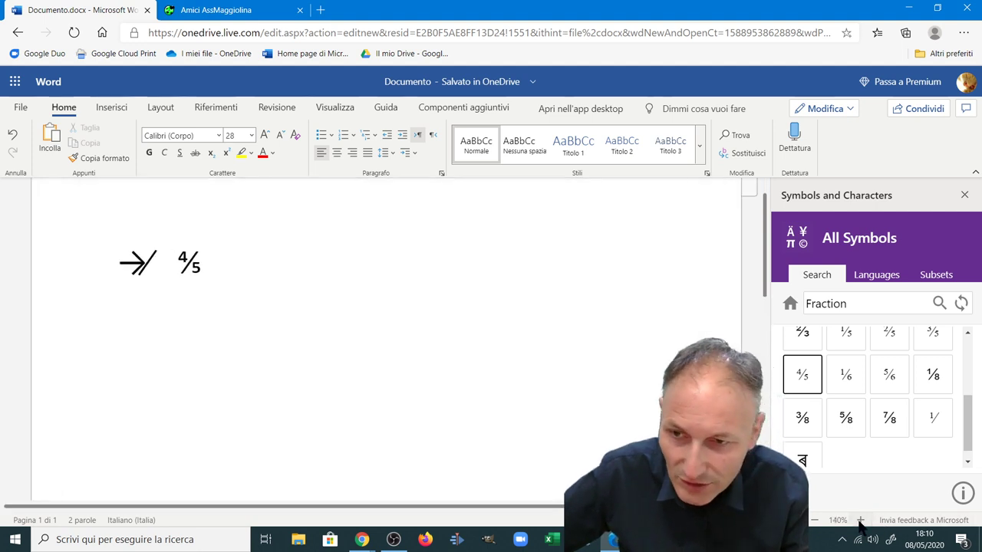
click(861, 521)
click(861, 521)
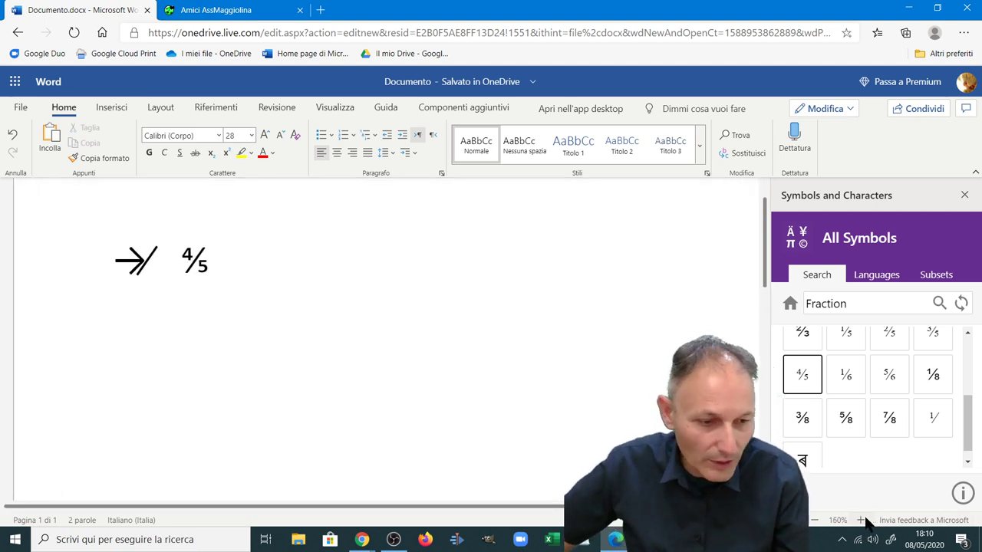
click(860, 521)
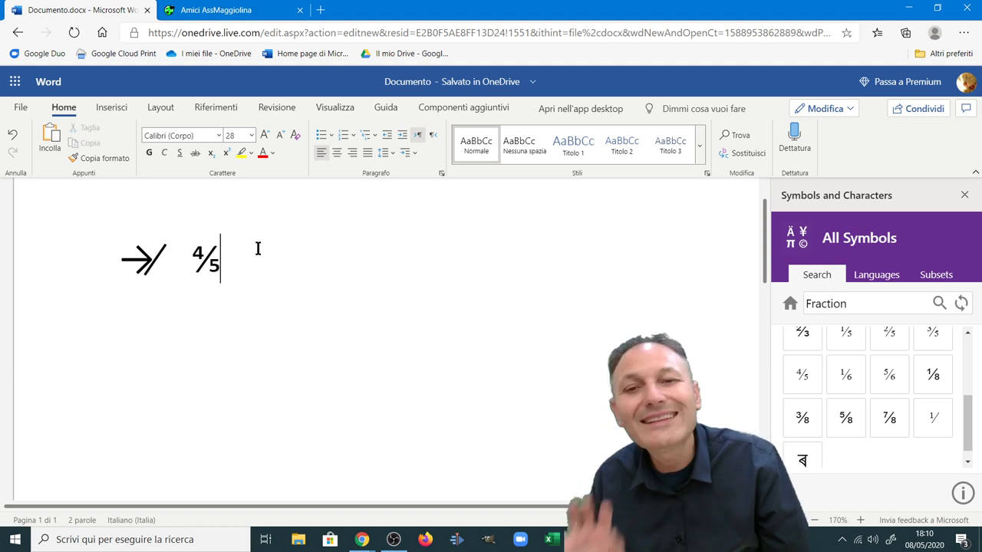
Step: Colour the ⅘ fraction red and reset the symbols panel to its categories
drag(257, 247, 187, 249)
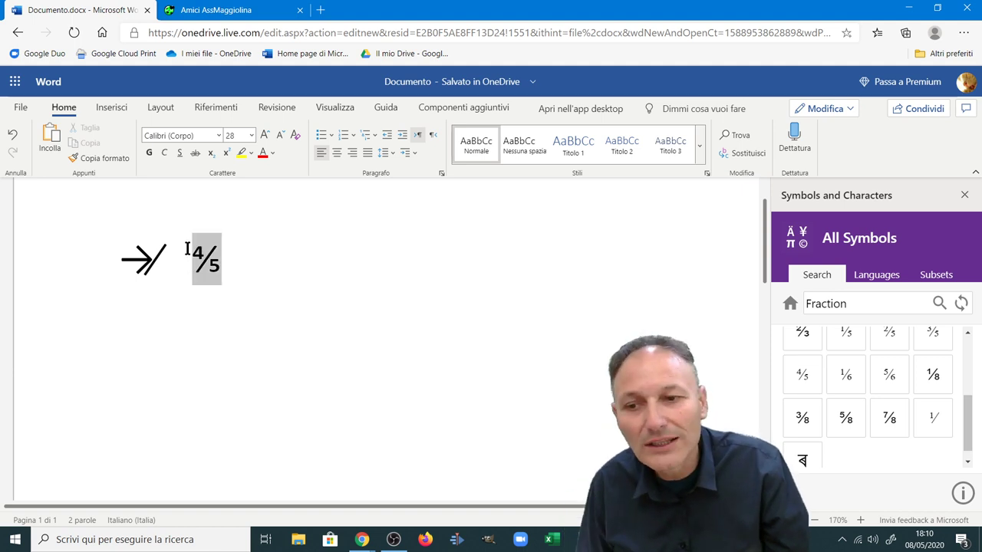
click(262, 153)
click(269, 300)
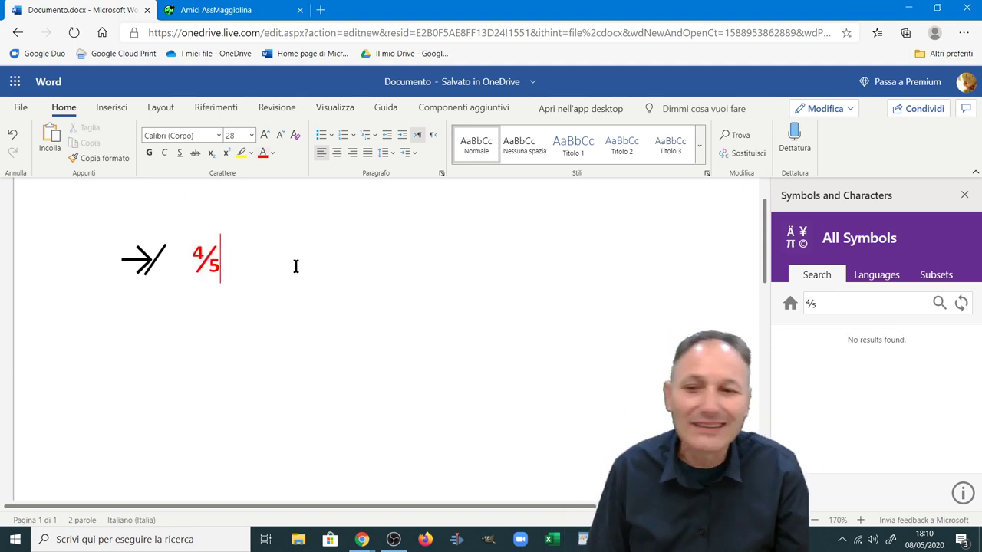
click(792, 306)
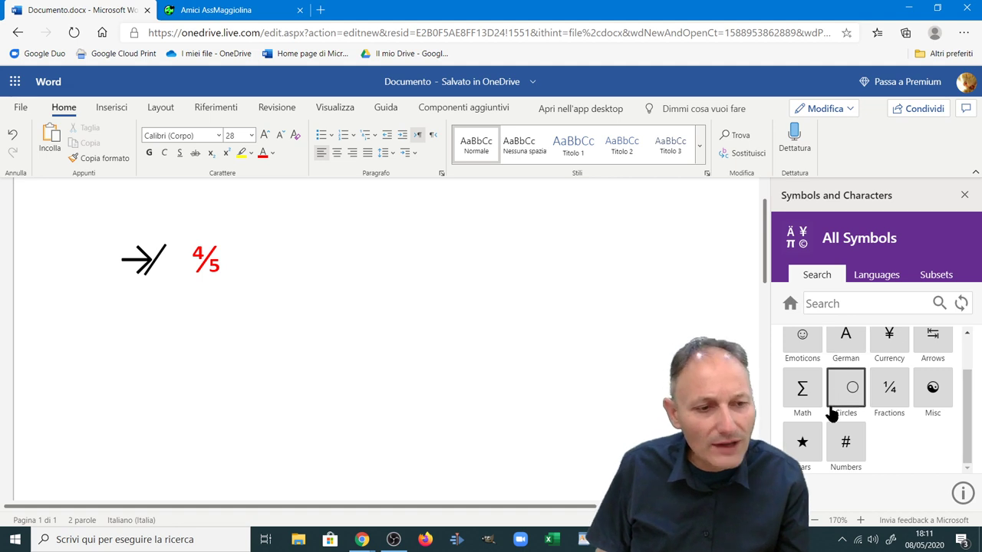
Step: Open the German category in the Symbols panel to list À, Ä, É, Ö, Ü and ß
scroll(844, 399, up, 1)
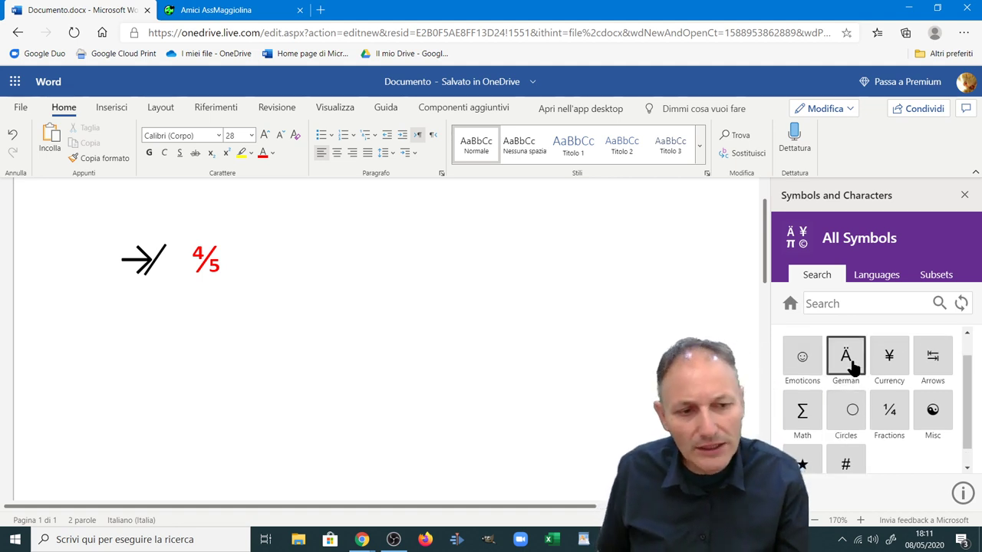
click(851, 367)
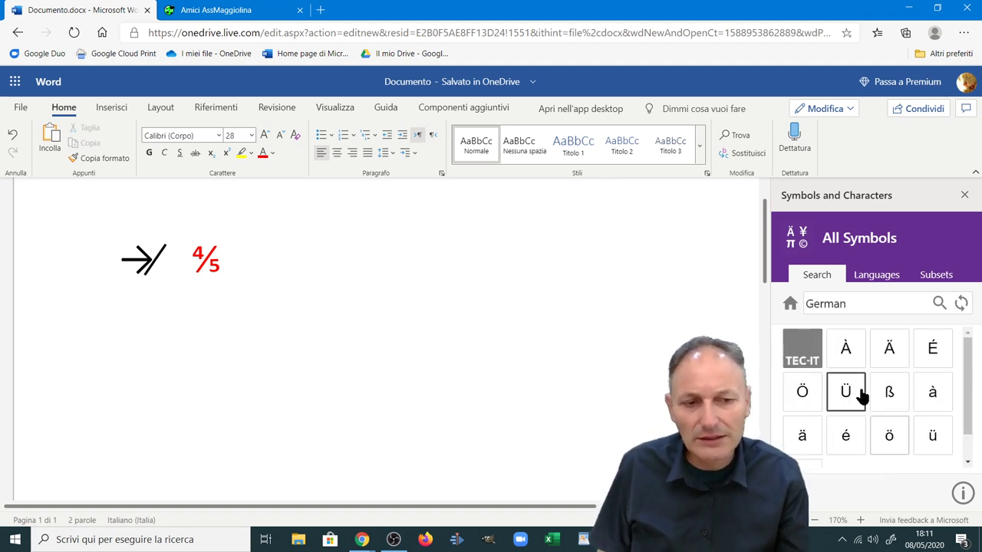
scroll(844, 430, down, 1)
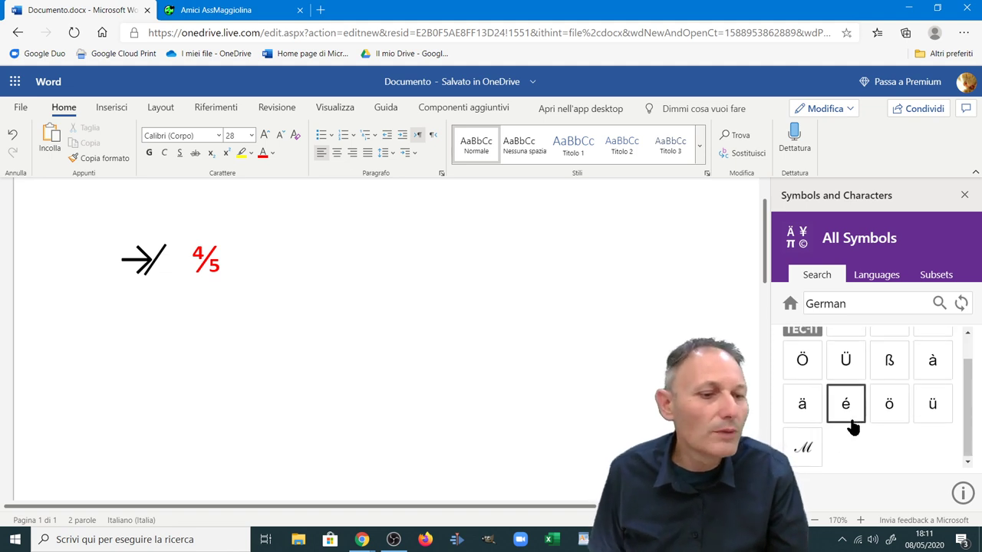
scroll(823, 444, up, 1)
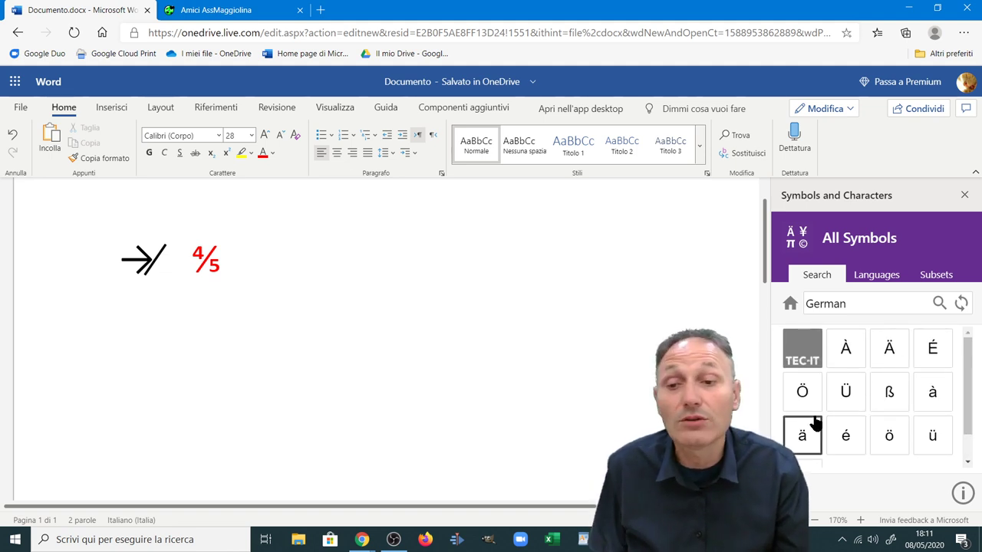
Step: Insert the Lithuanian character Ę, chosen under Languages, after the ⅘ fraction
click(877, 278)
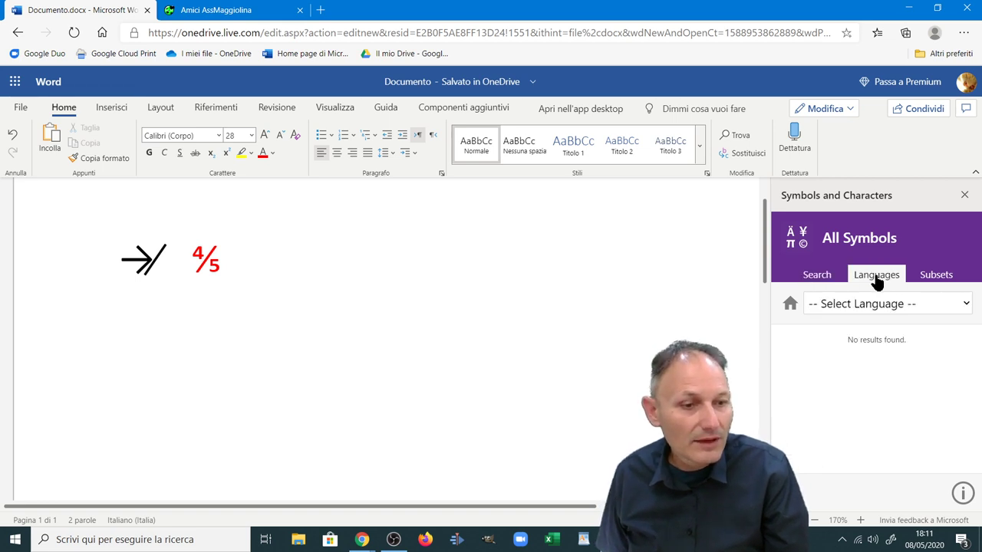
click(913, 304)
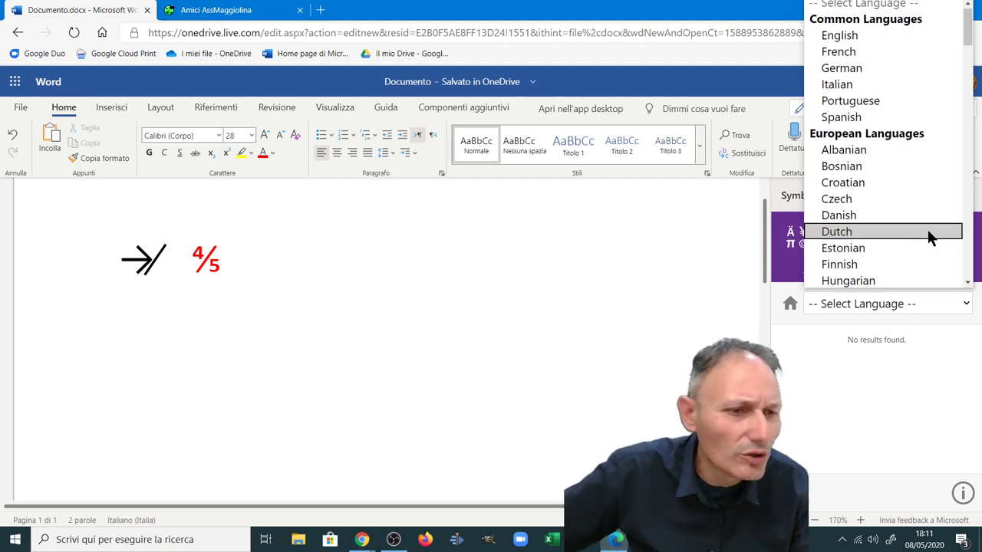
scroll(894, 239, down, 1)
scroll(895, 239, up, 1)
scroll(886, 236, down, 3)
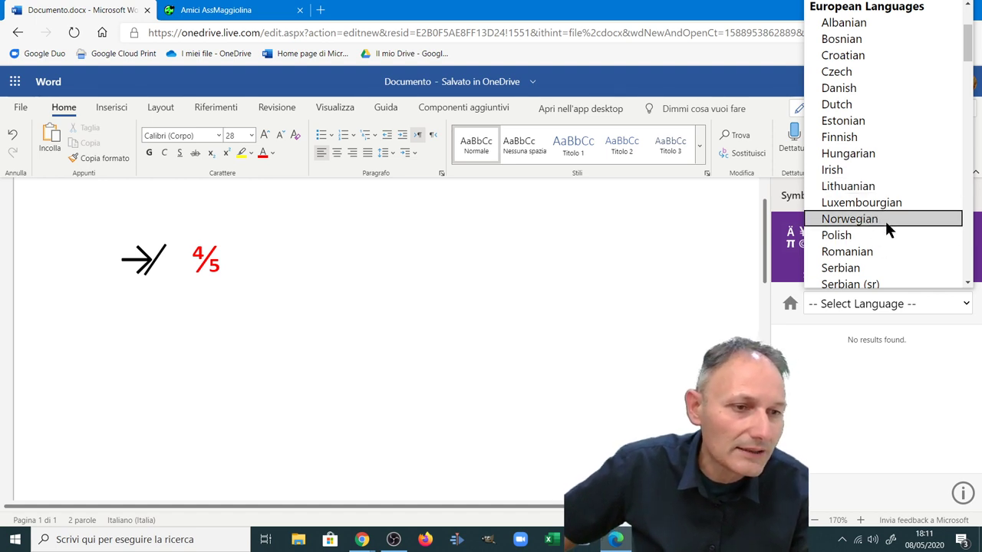
click(834, 192)
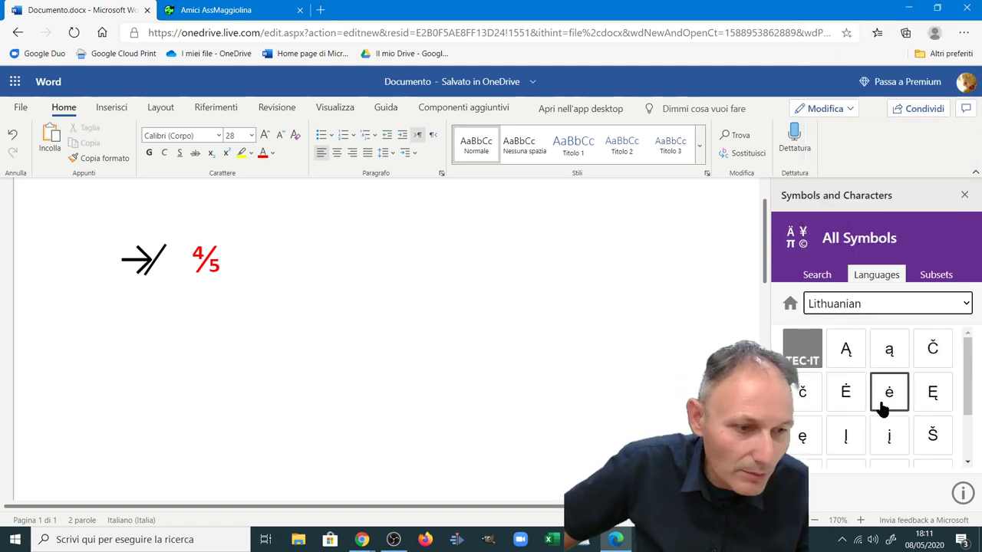
scroll(890, 422, down, 1)
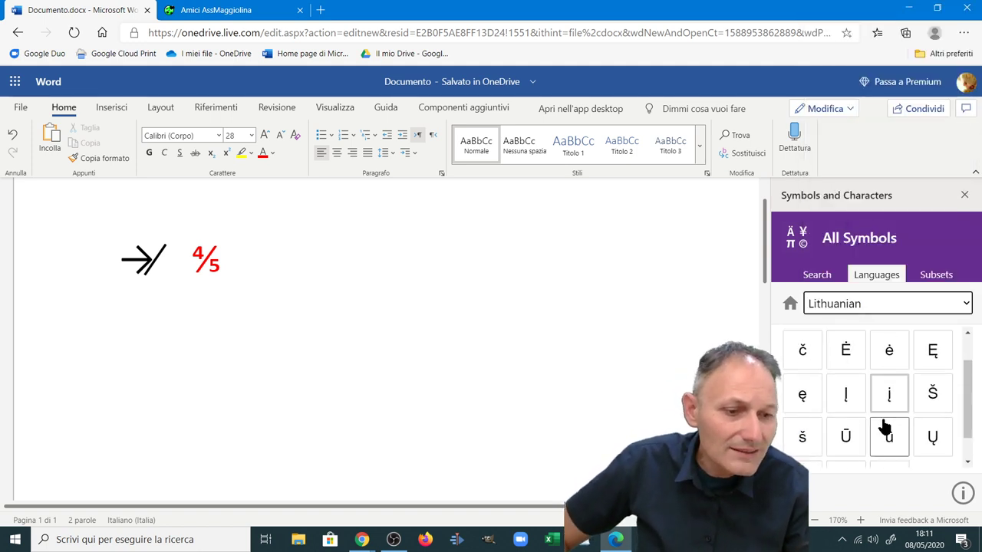
scroll(867, 422, up, 1)
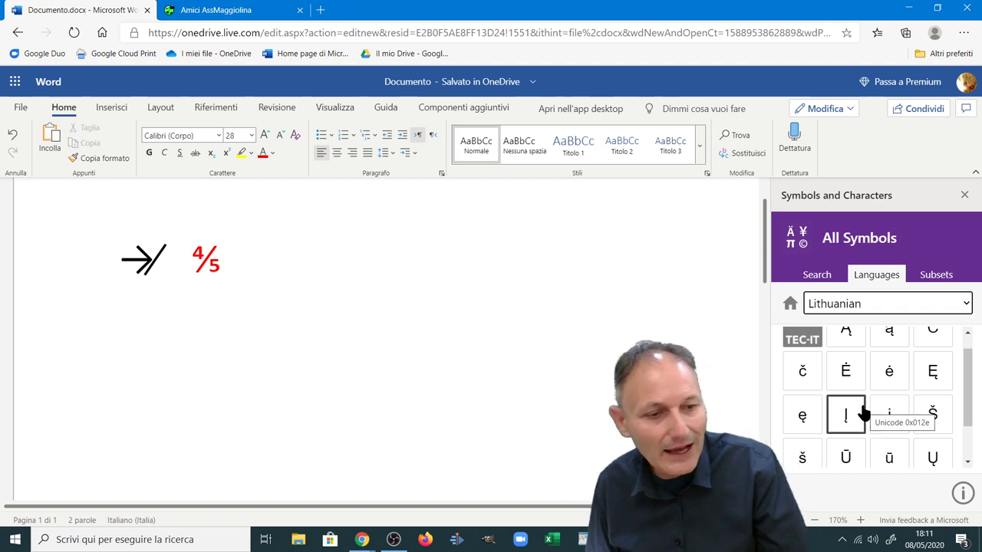
scroll(848, 396, down, 1)
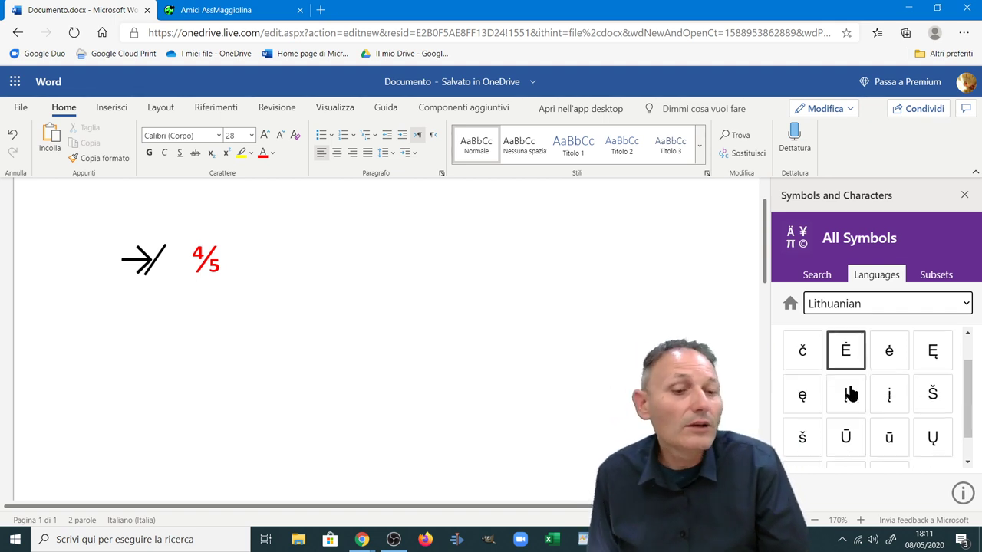
scroll(867, 406, down, 1)
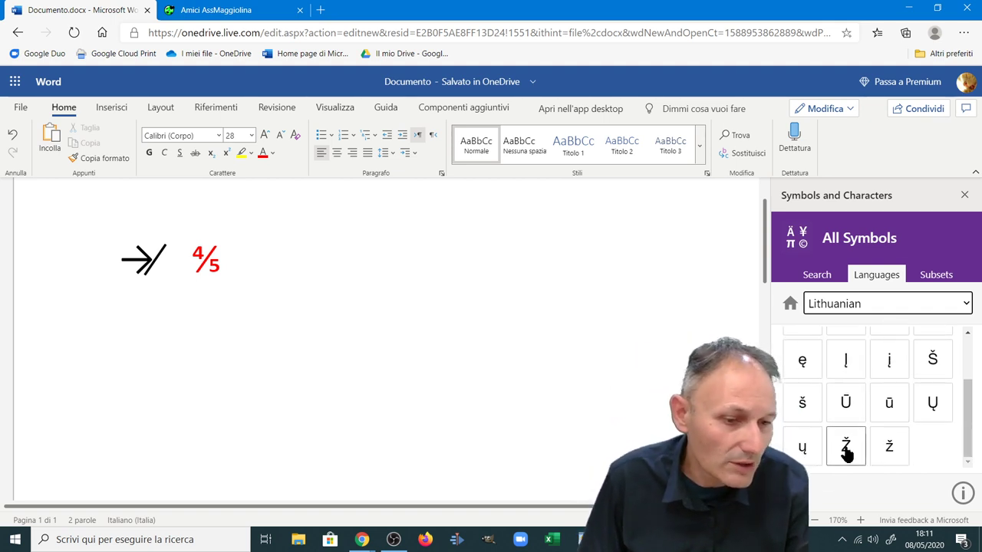
scroll(873, 411, up, 2)
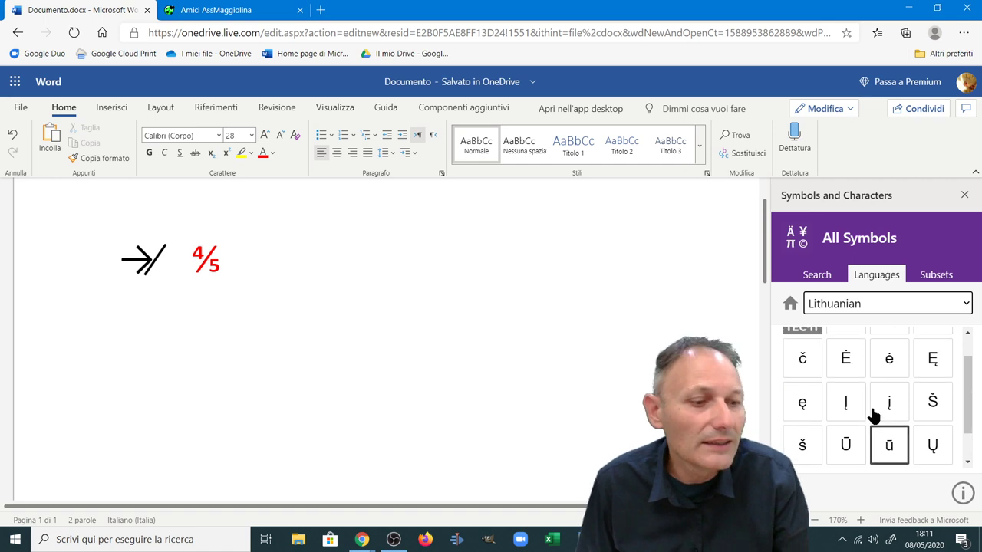
click(932, 359)
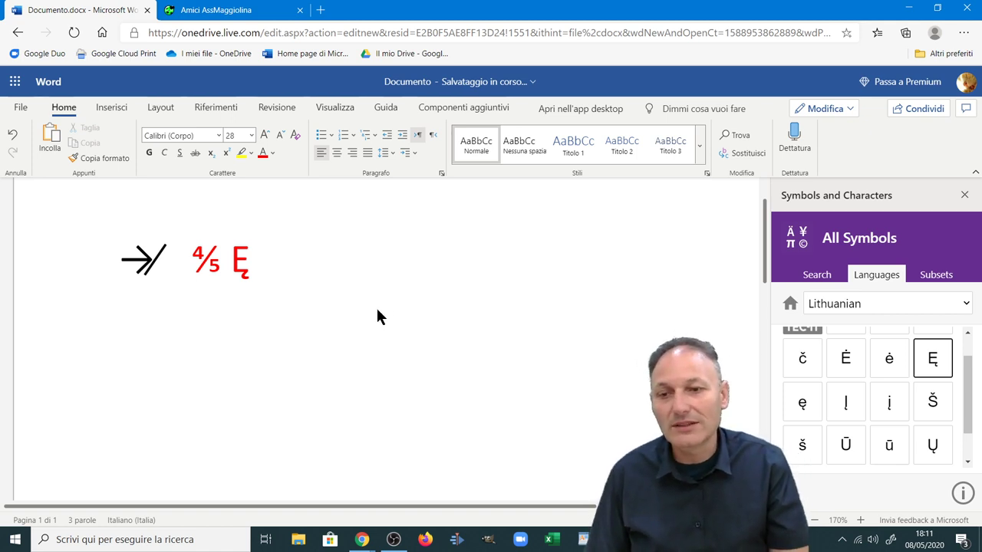
Step: Show the Greek and Coptic subset in the Symbols panel's Subsets view
click(929, 283)
click(938, 301)
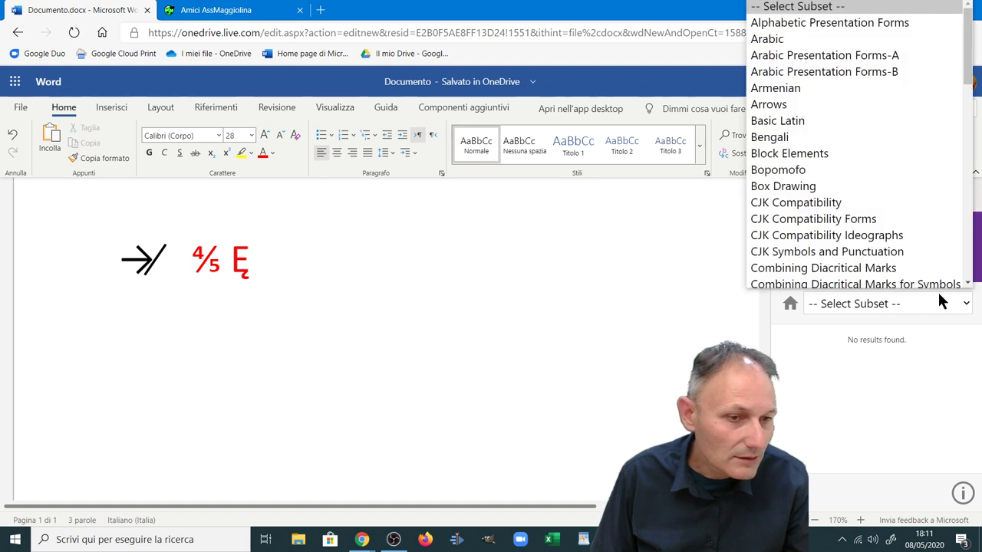
scroll(843, 177, down, 2)
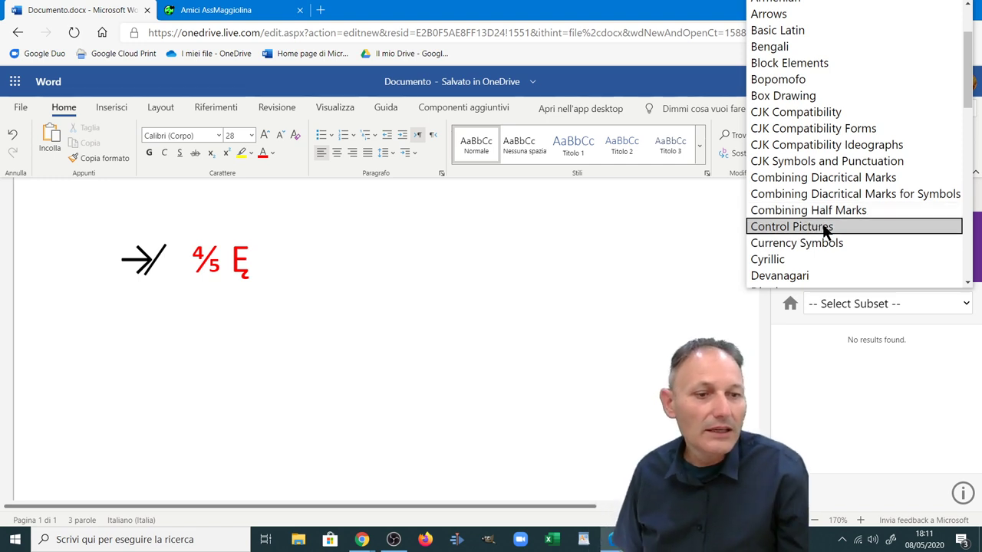
scroll(821, 224, down, 3)
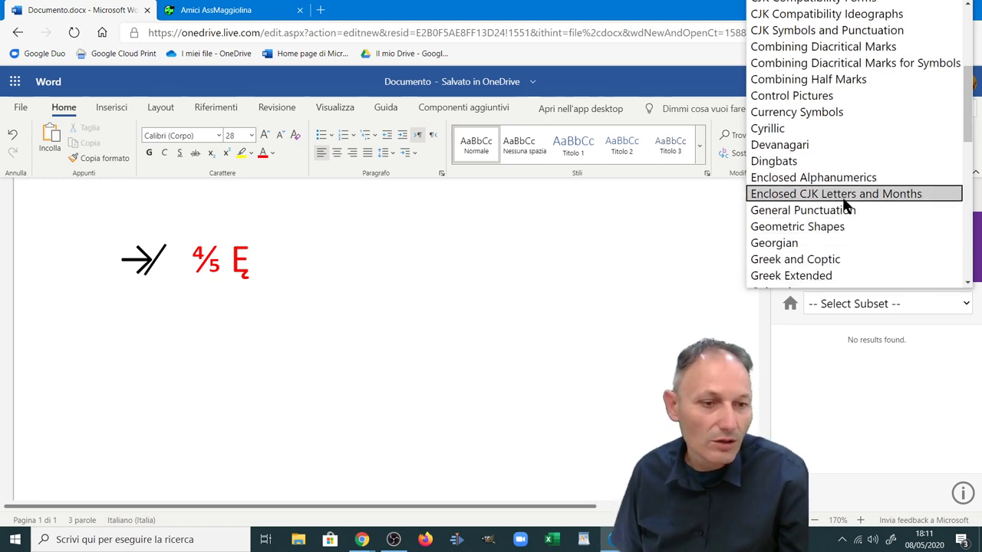
scroll(844, 203, down, 1)
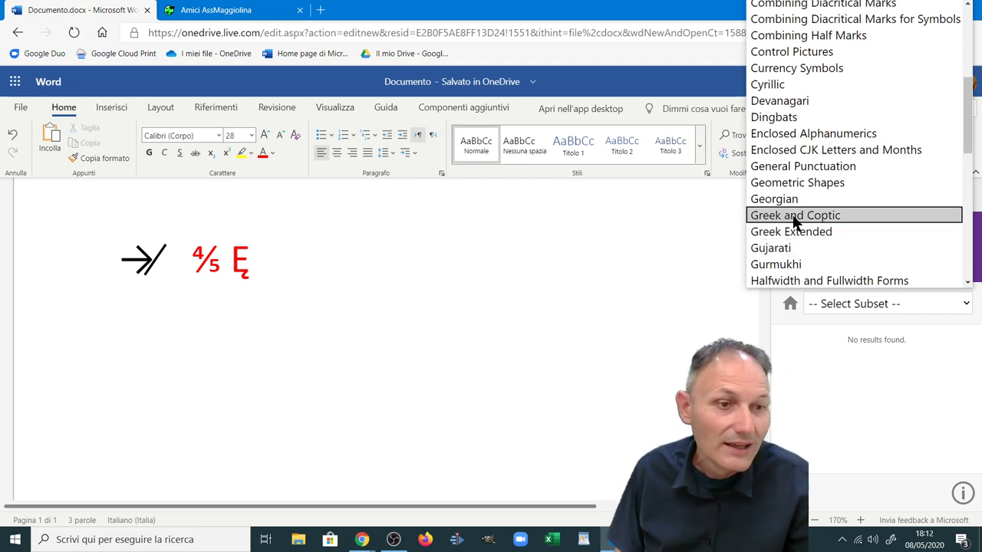
click(795, 222)
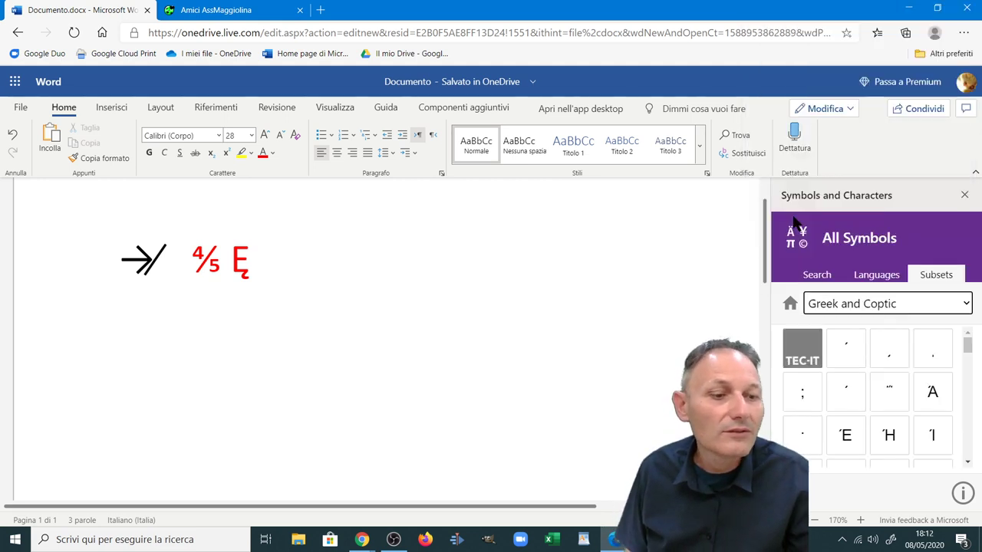
Step: Insert the Greek capital Σ from that subset after the Ę
scroll(861, 395, down, 4)
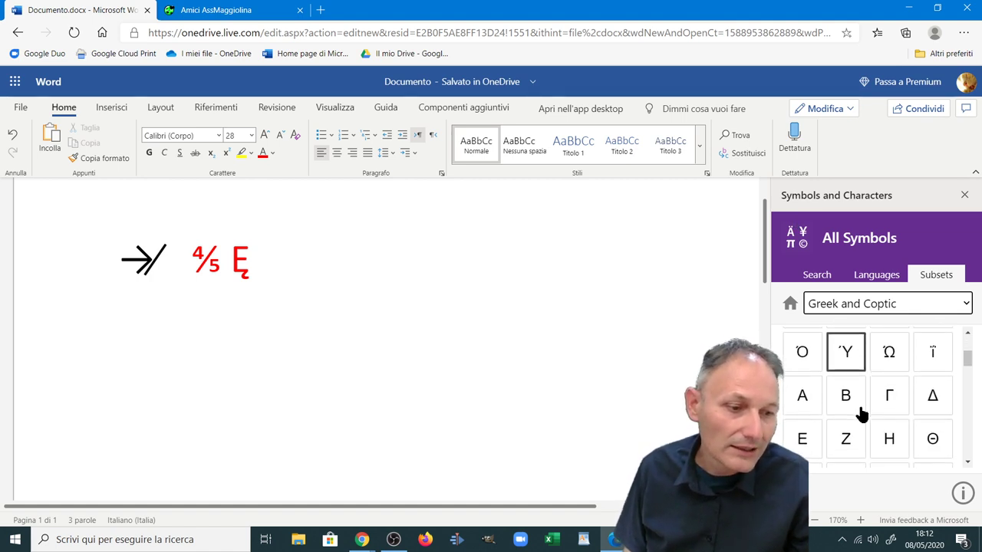
scroll(861, 414, down, 2)
scroll(861, 414, up, 3)
scroll(861, 415, up, 1)
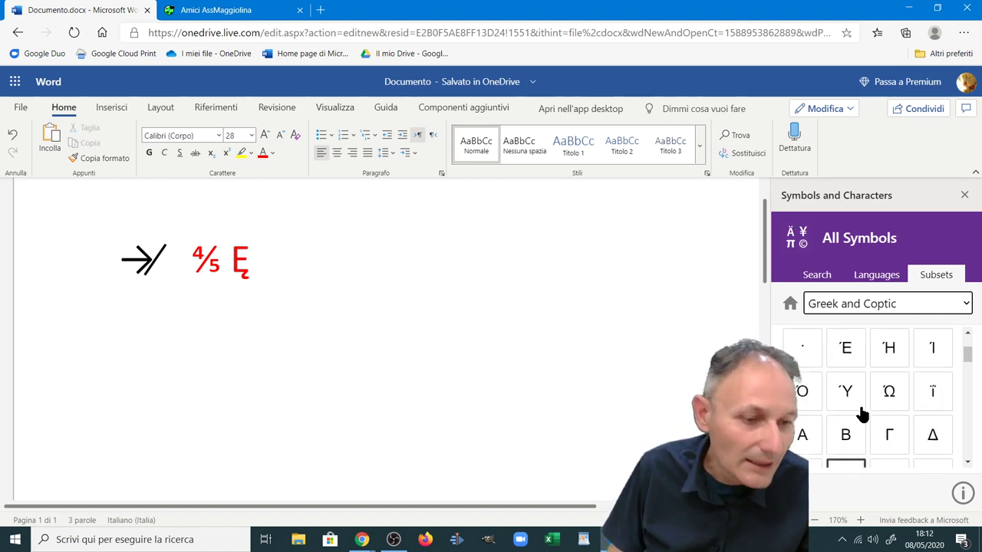
scroll(863, 414, up, 1)
scroll(863, 414, down, 1)
scroll(861, 414, down, 3)
scroll(859, 412, down, 2)
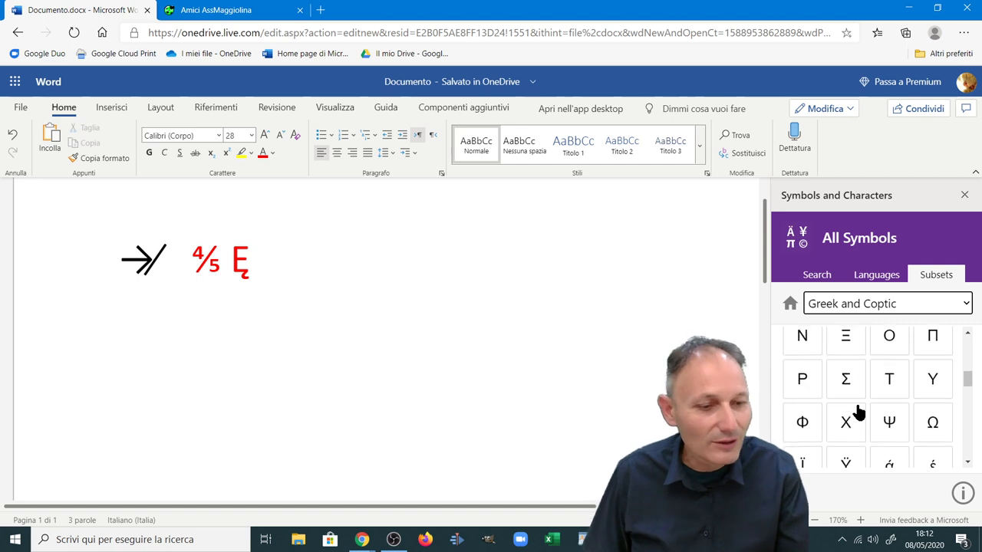
scroll(857, 412, down, 3)
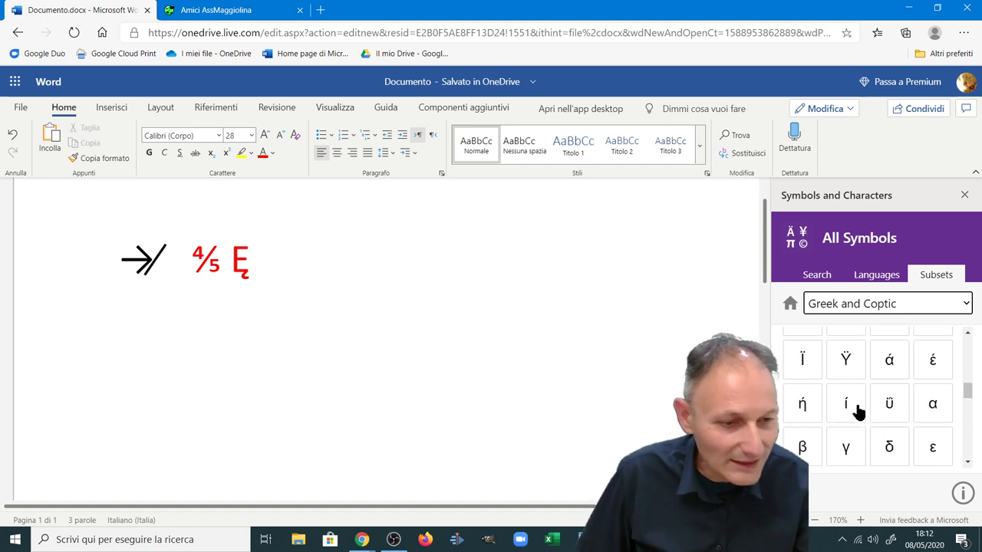
click(844, 355)
scroll(845, 379, up, 2)
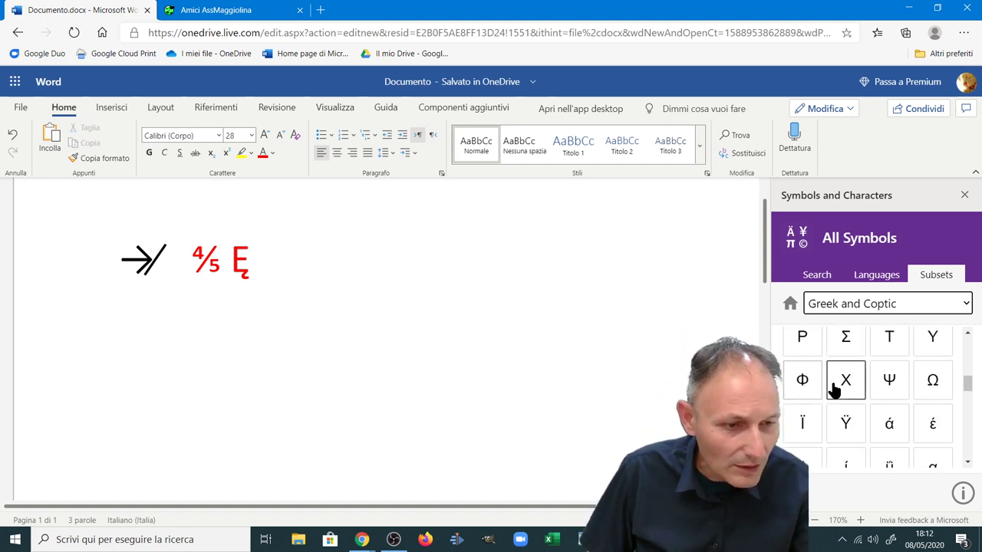
click(845, 349)
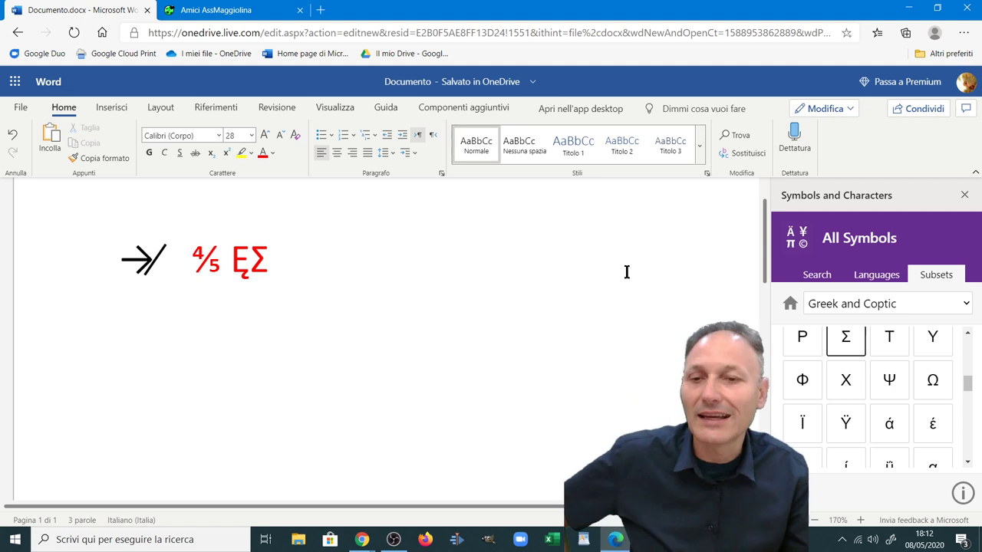
Step: Close the Symbols panel and type 'Scrivo normalmente del testo' after Ę, moving Σ to a new line
click(966, 195)
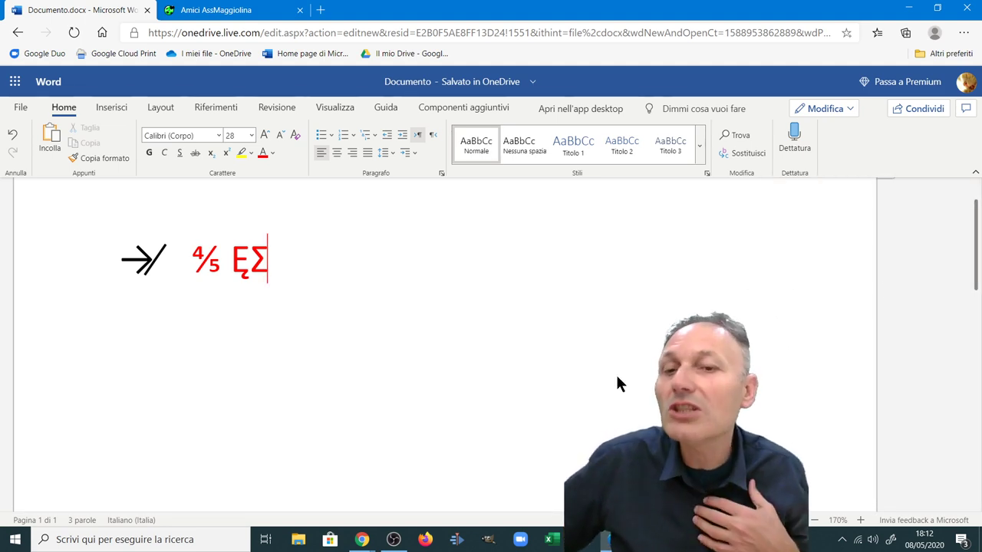
click(249, 261)
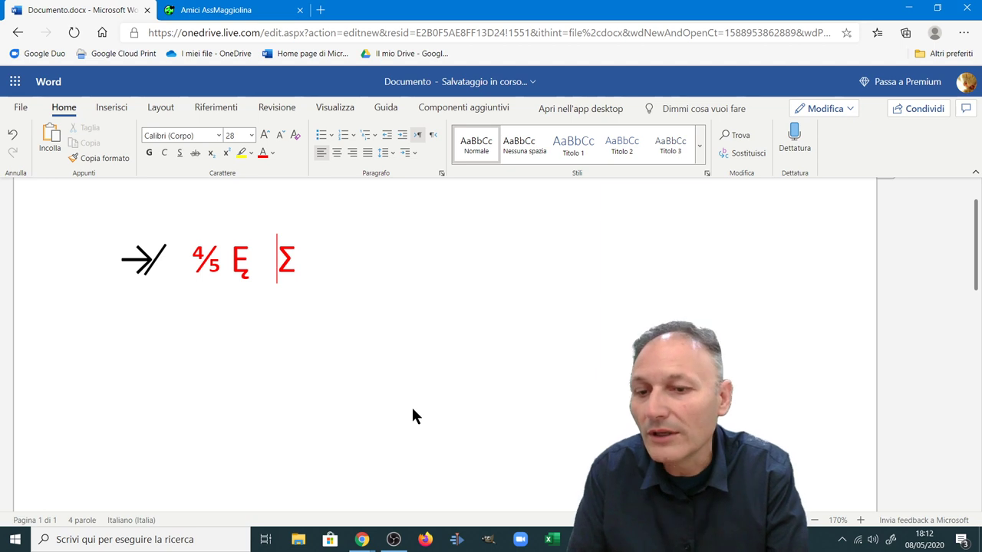
text(Scrivo no)
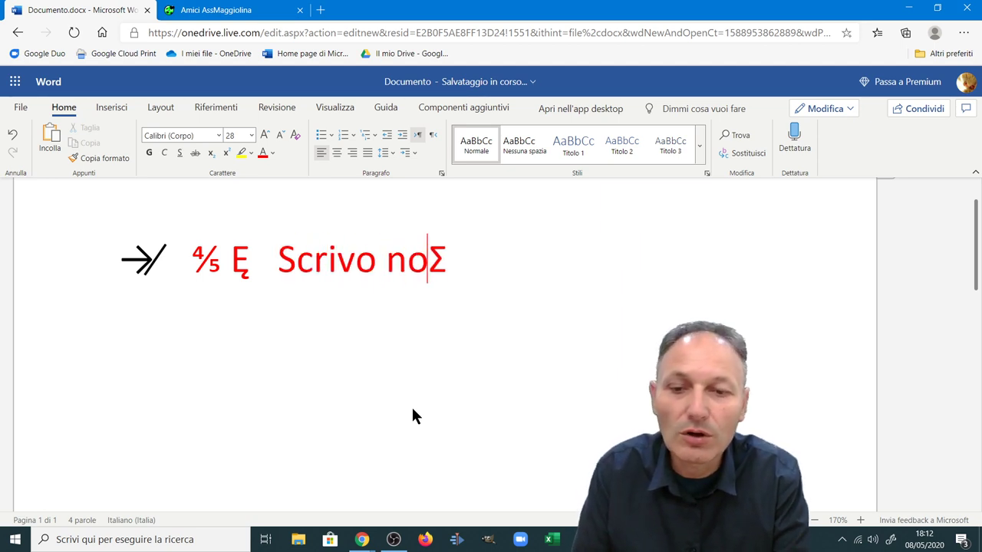
text(m)
key(BackSpace)
text(rma)
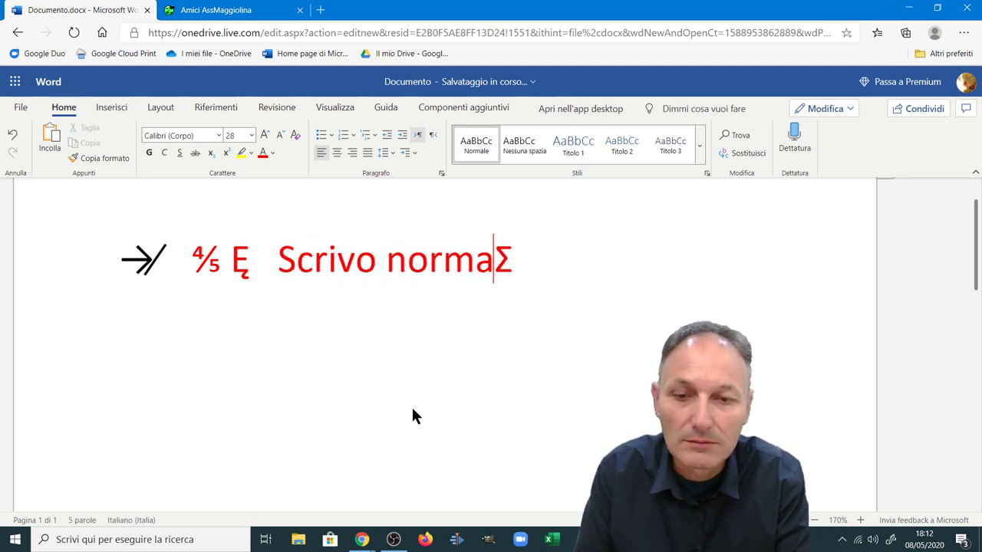
text(lmne)
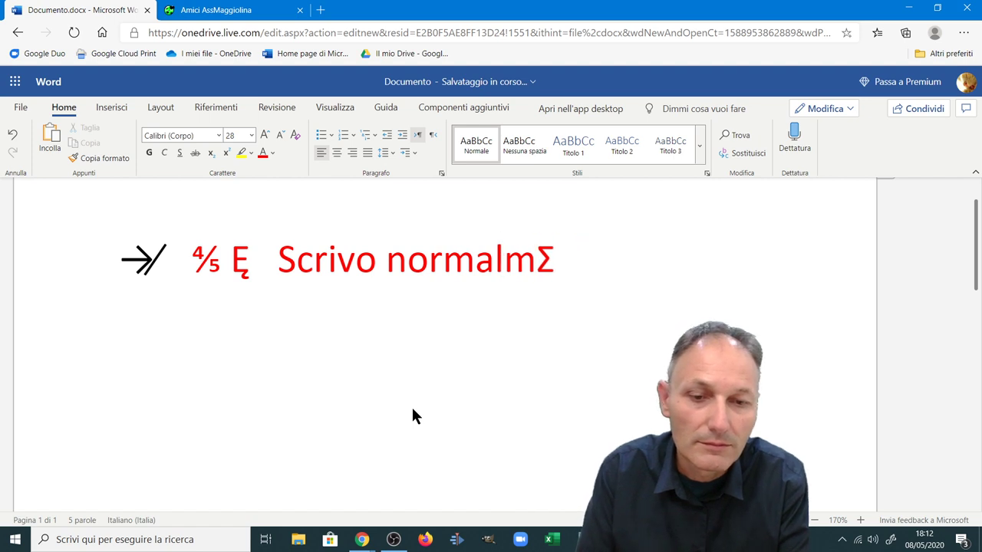
key(BackSpace)
key(BackSpace)
key(BackSpace)
key(BackSpace)
key(BackSpace)
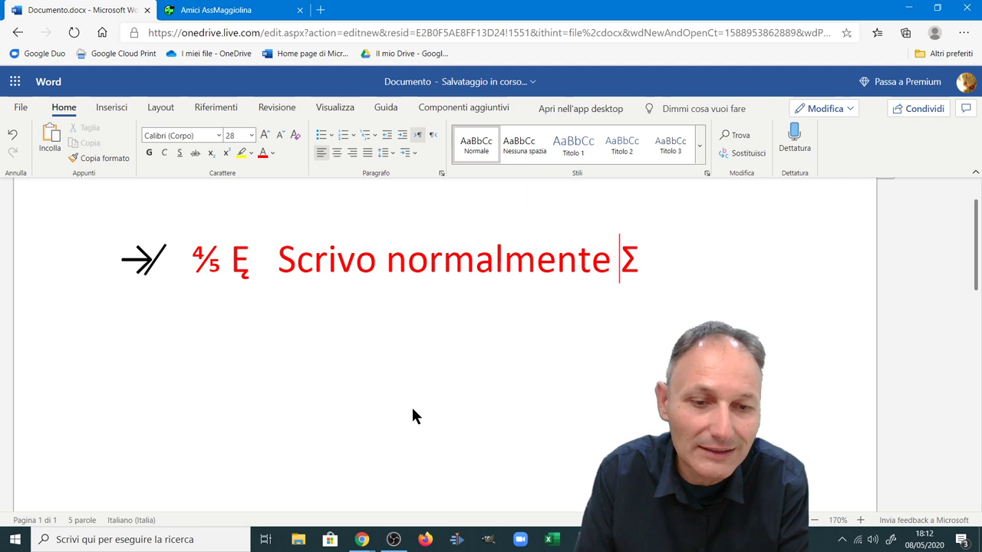
text(del testo)
key(Return)
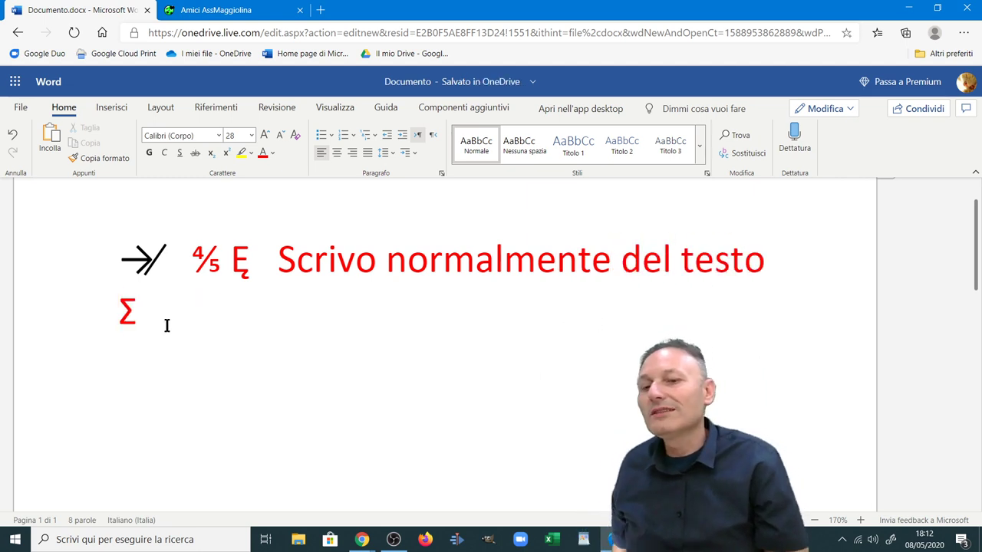
Step: Set both lines' font colour back to Automatico black, then go to the Microsoft Office home page
drag(204, 329, 52, 239)
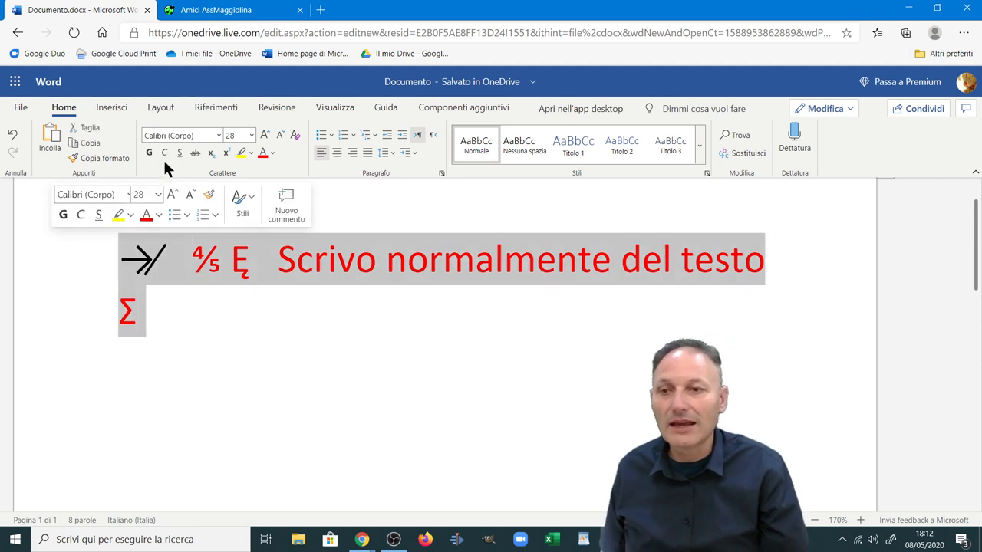
click(274, 153)
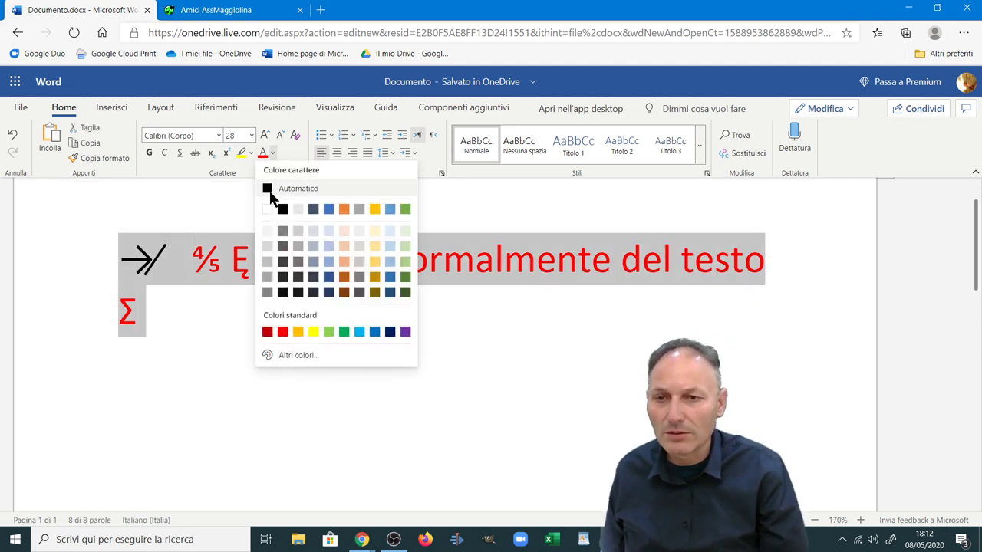
click(266, 188)
click(234, 357)
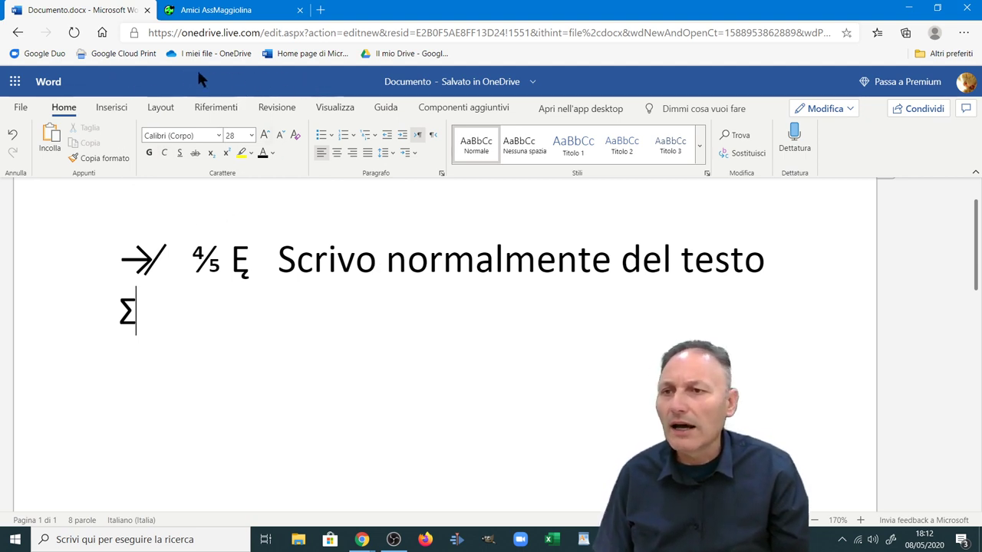
click(327, 51)
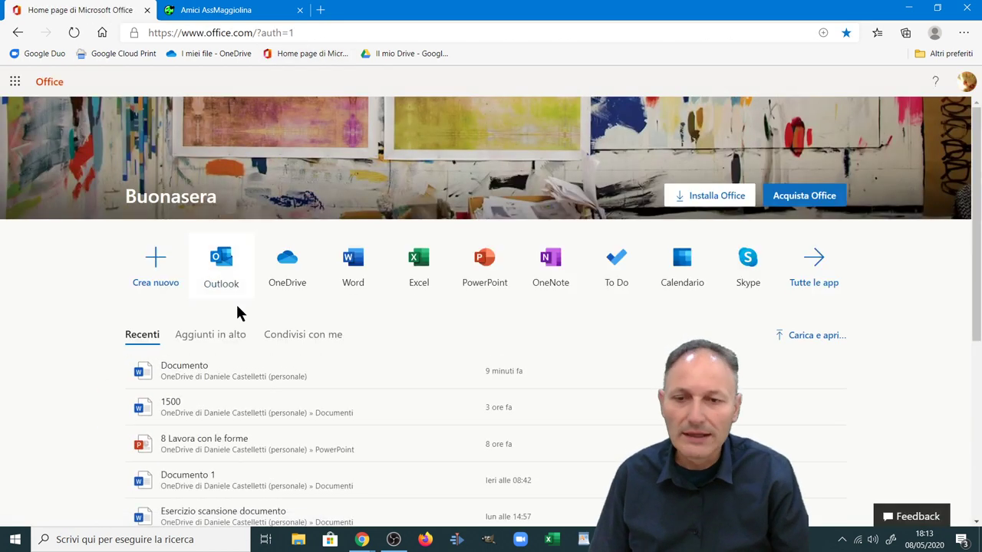
Step: Create a new blank Word document, Documento 1, from the Word start page
click(355, 268)
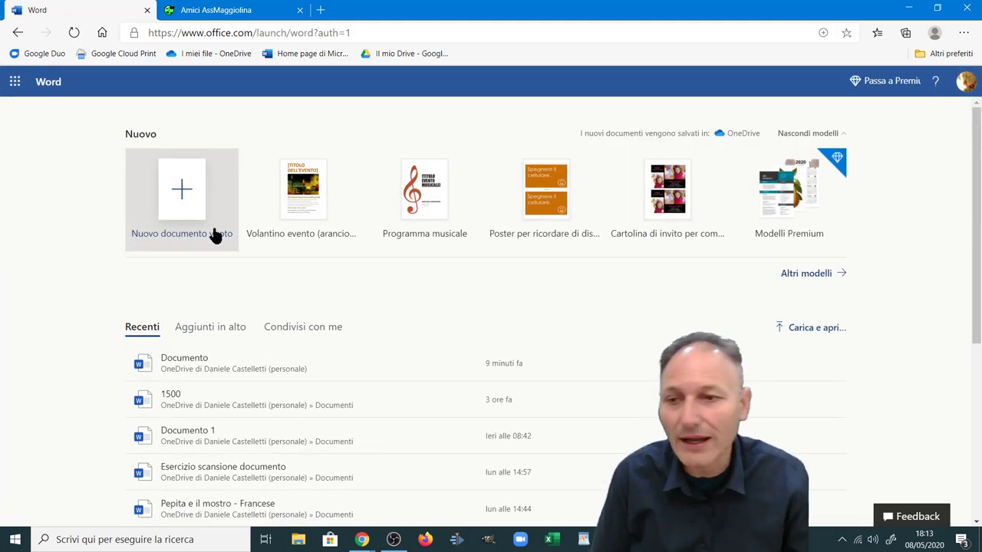
click(189, 213)
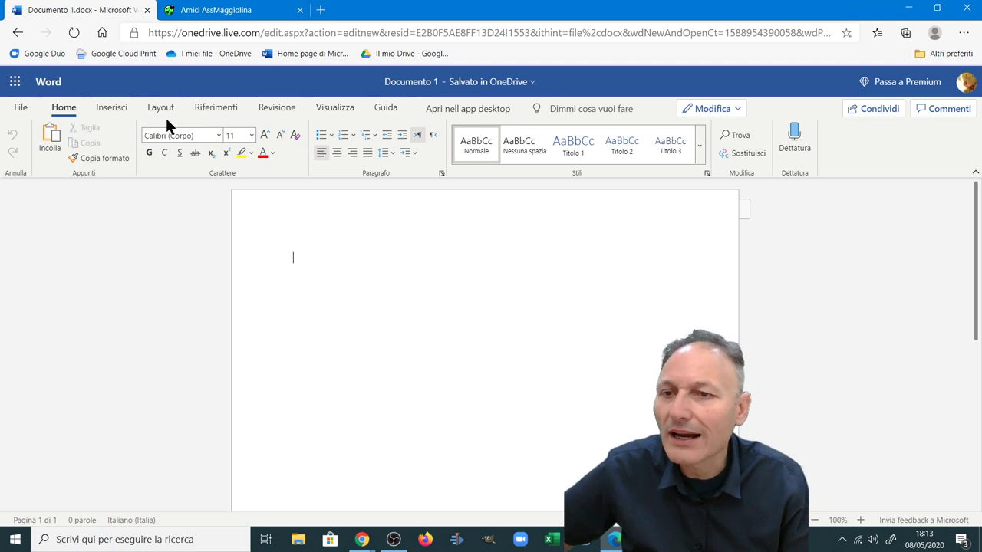
Step: Add the 'Simboli e caratteri' add-in from My Add-ins to the new document
click(107, 106)
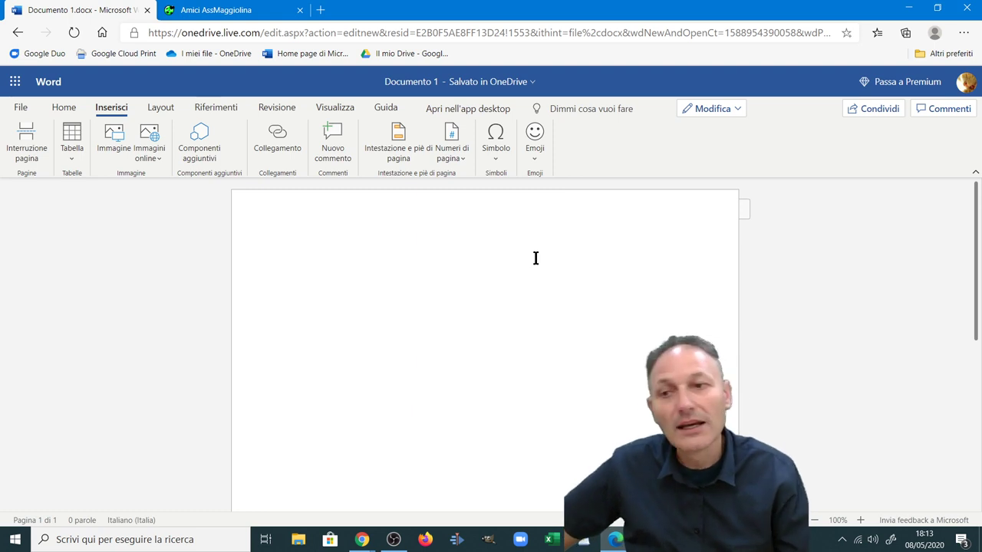
click(192, 149)
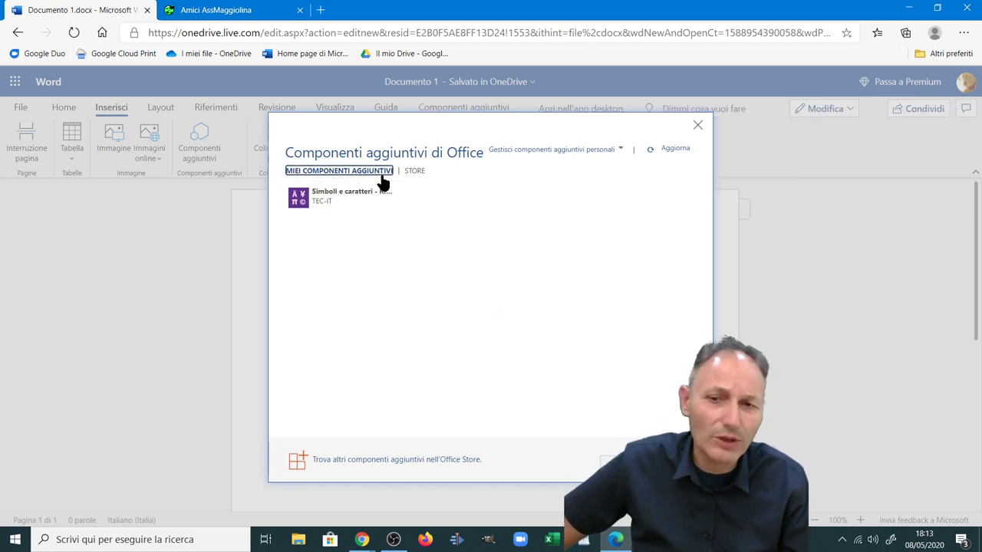
click(413, 171)
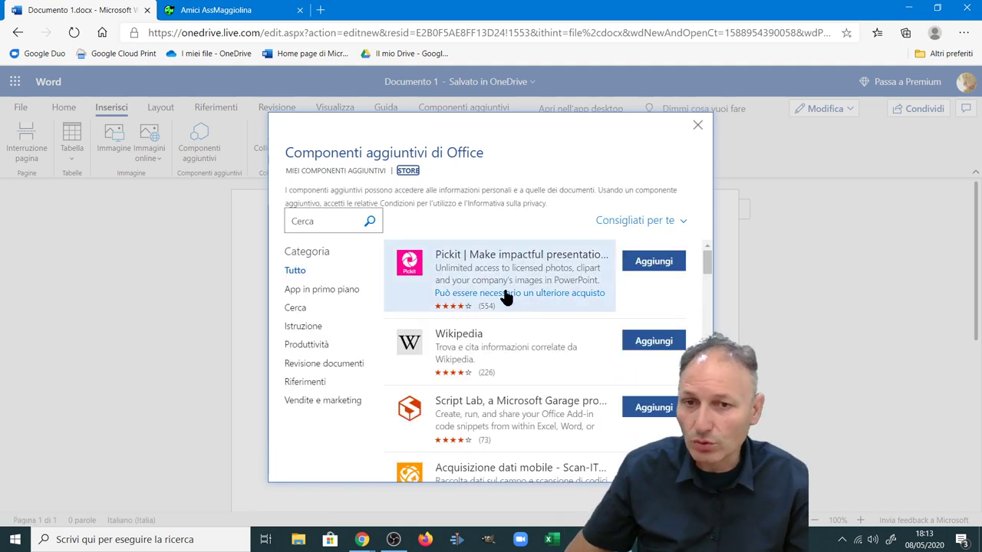
click(308, 172)
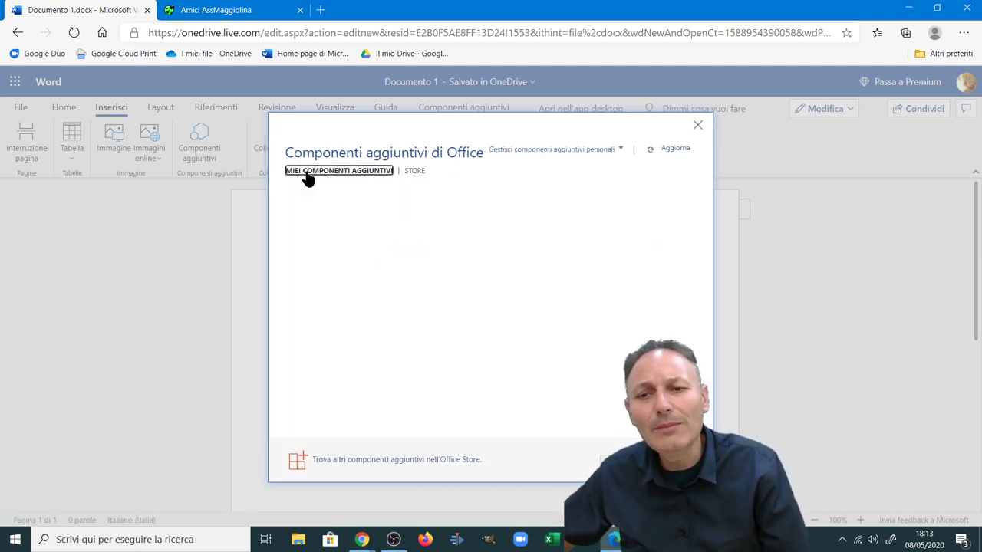
click(303, 212)
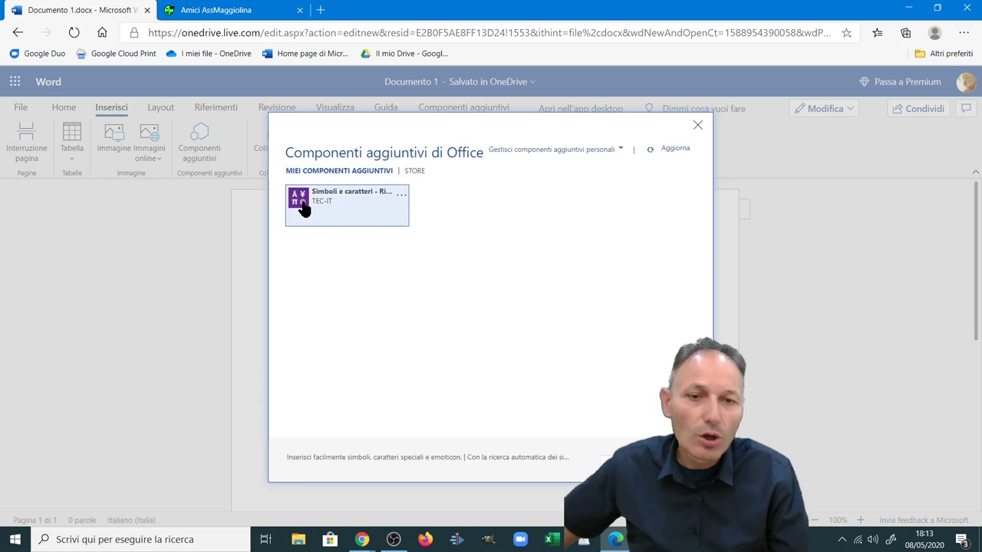
click(614, 460)
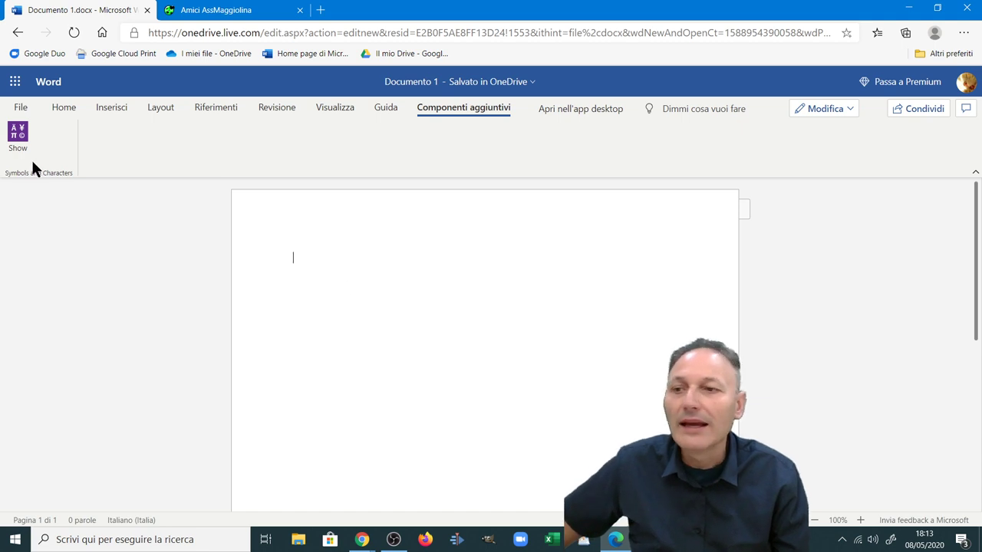
Step: Insert a sunglasses emoji from the Emoticons category of the Symbols and Characters panel
click(18, 134)
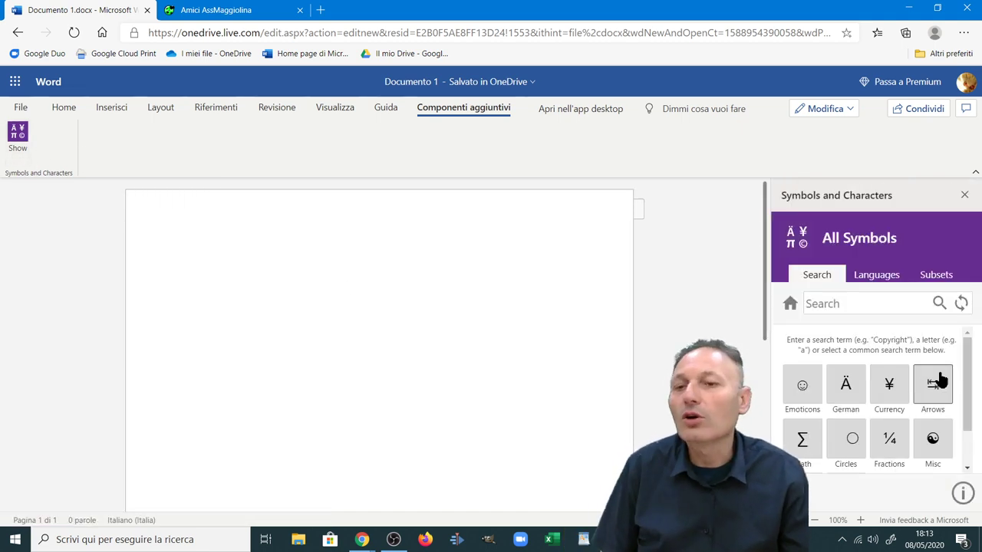
click(806, 401)
scroll(864, 427, down, 3)
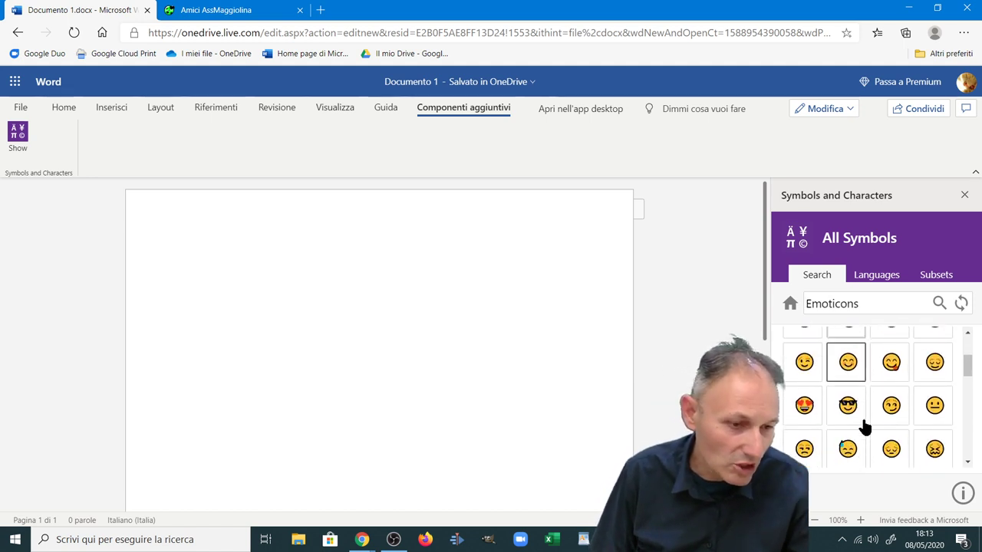
scroll(863, 428, up, 3)
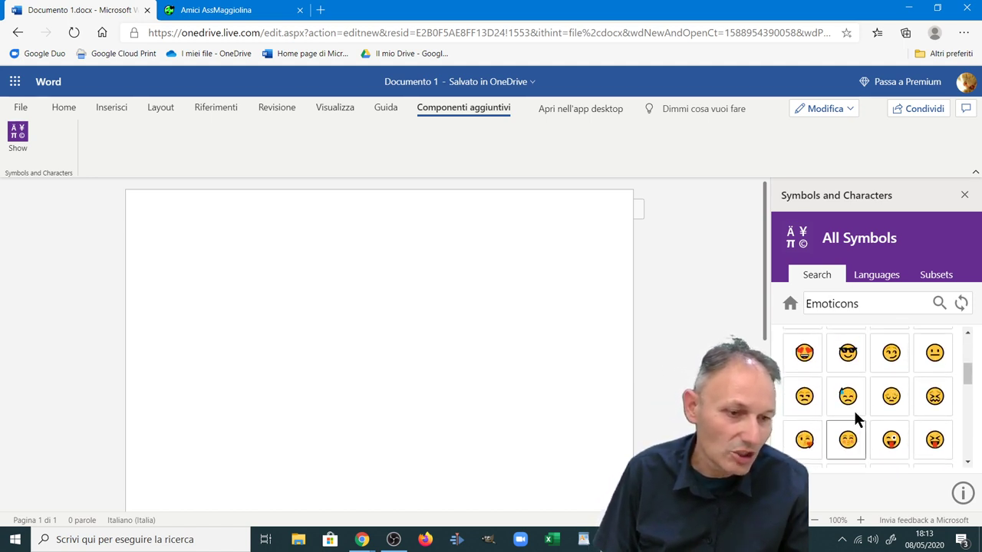
click(847, 358)
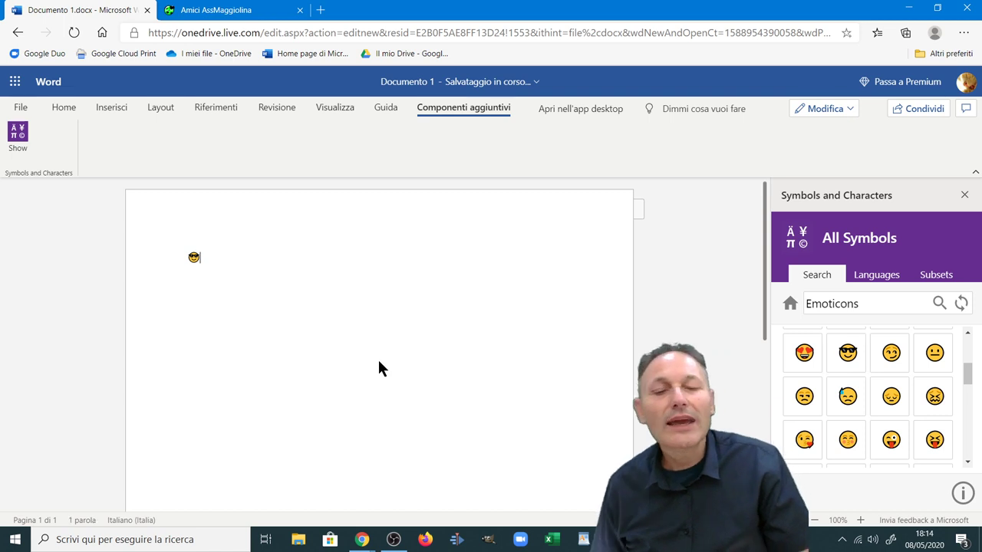
click(964, 195)
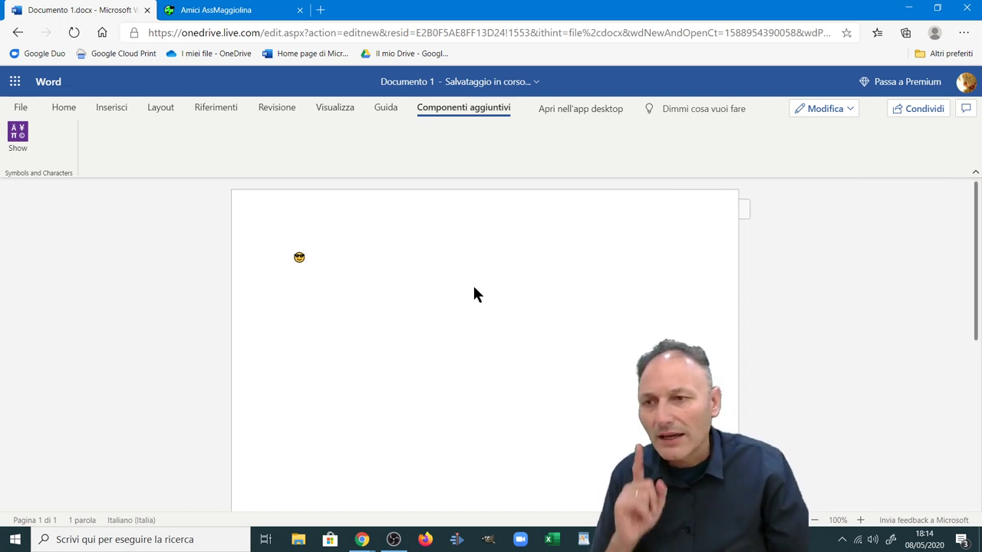
Step: Rename the document to 'Da cancellare'
click(533, 84)
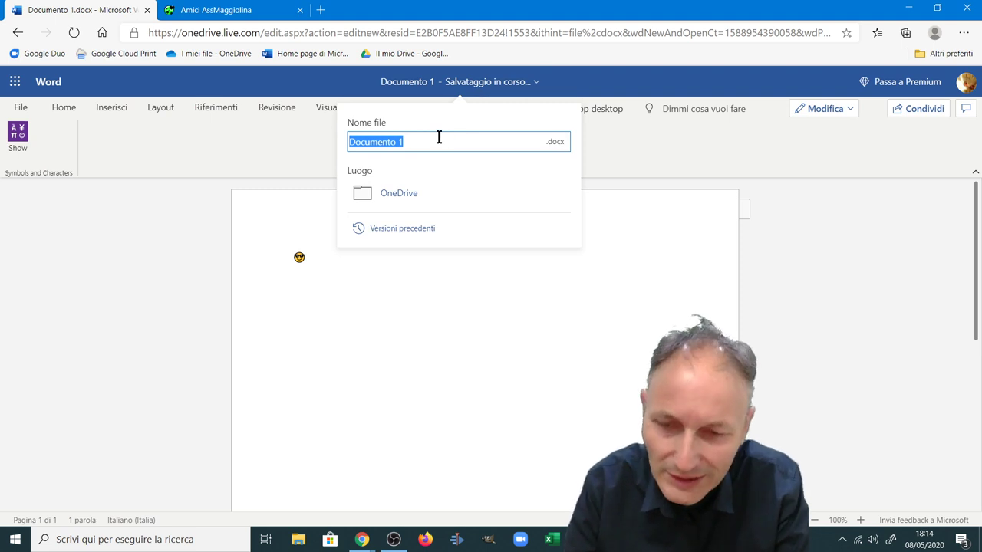
text(Da canc)
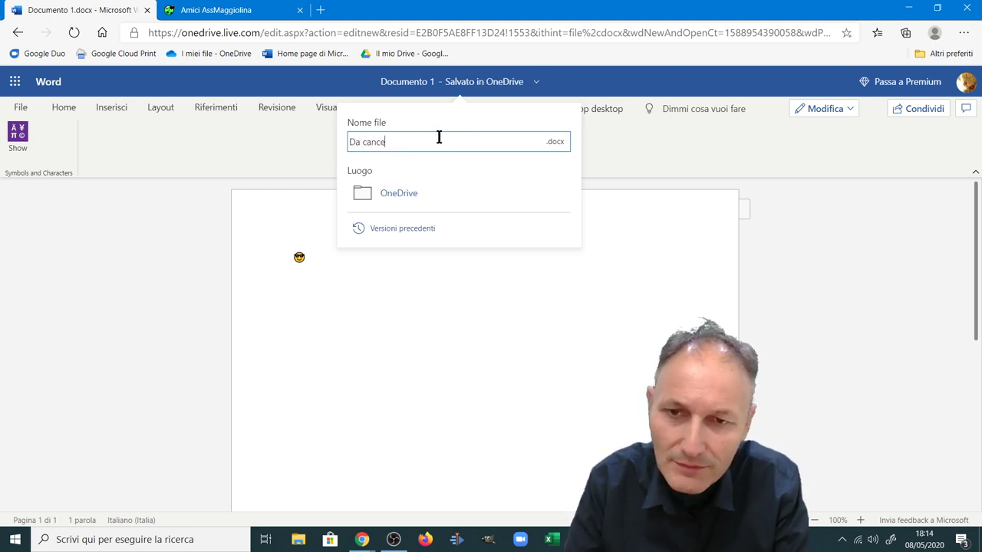
text(e)
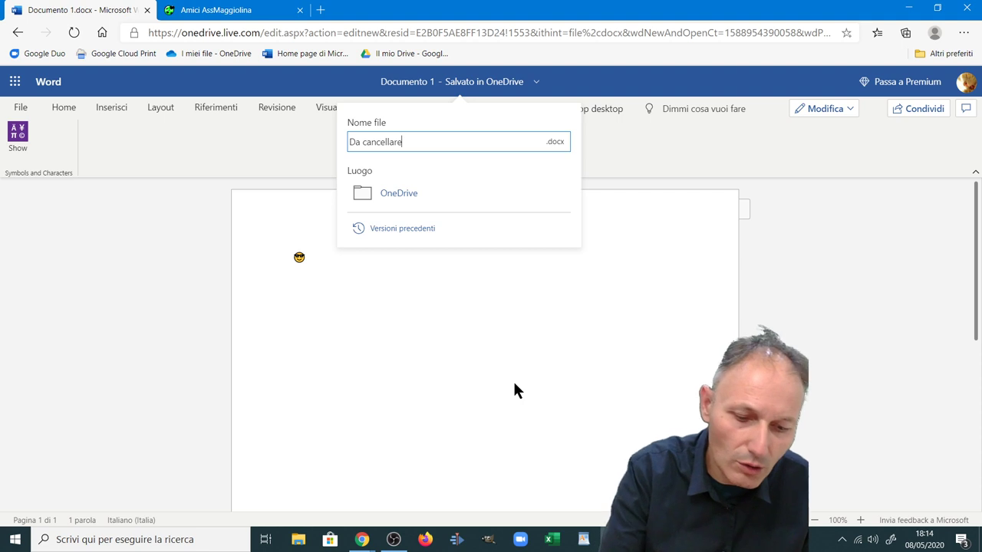
click(513, 379)
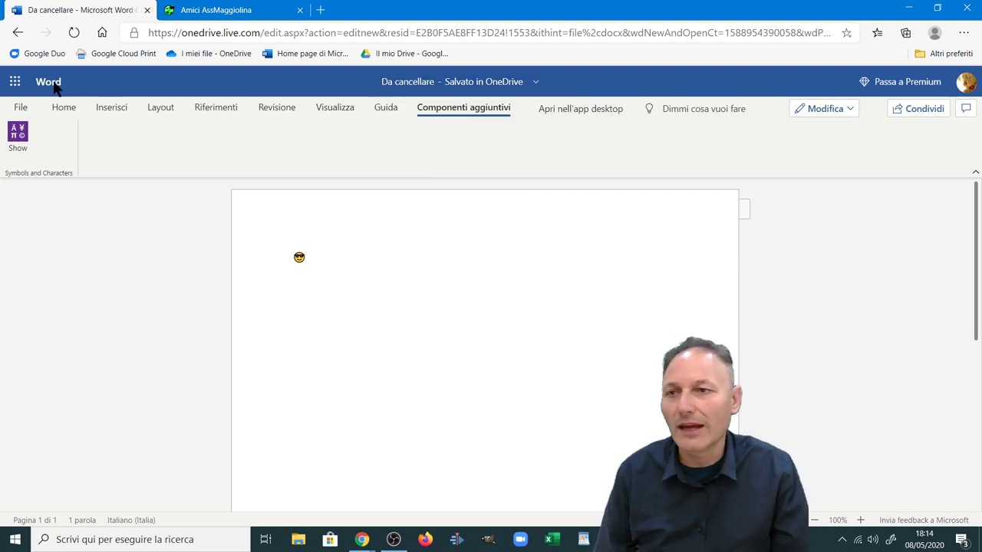
Step: Go through Office home to the OneDrive file list and delete Da cancellare.docx
click(301, 60)
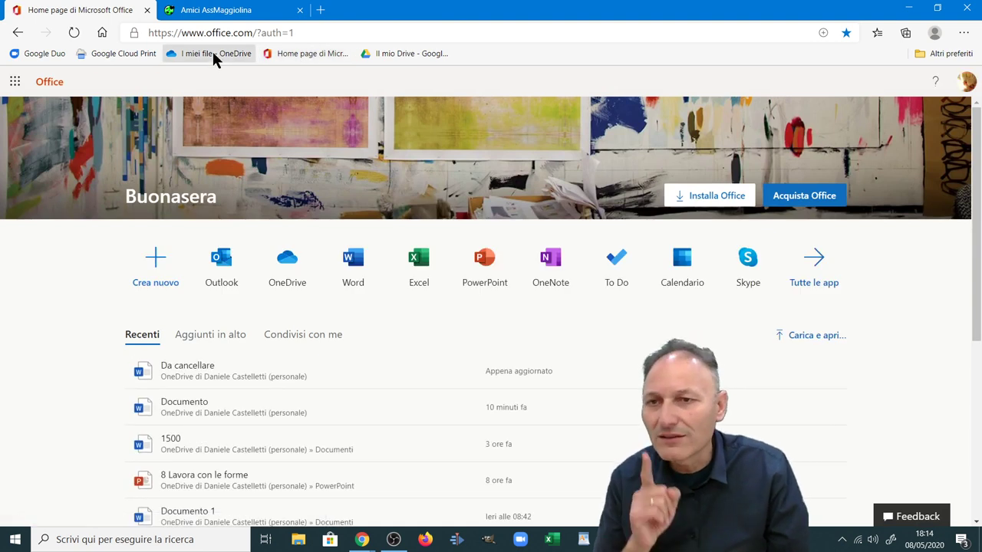
click(214, 60)
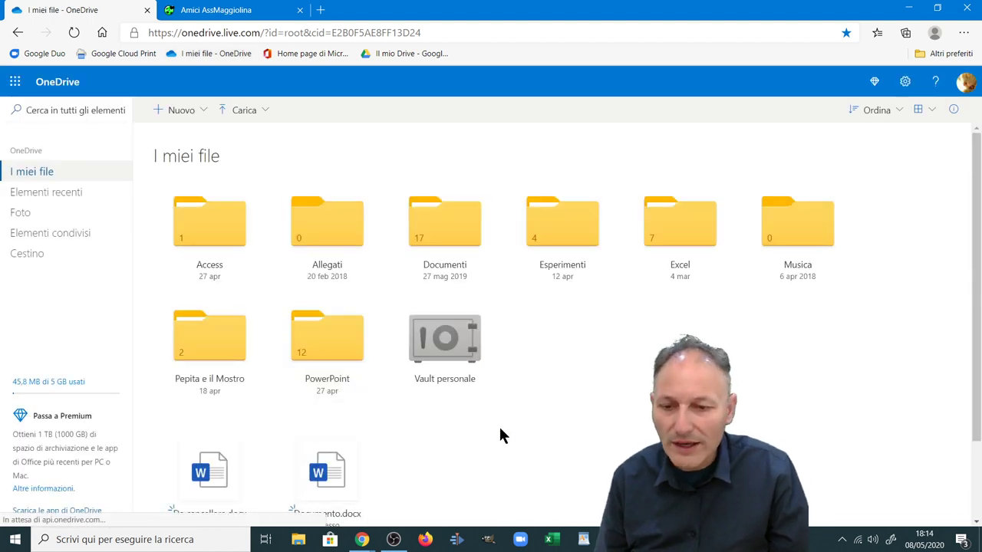
scroll(499, 424, down, 2)
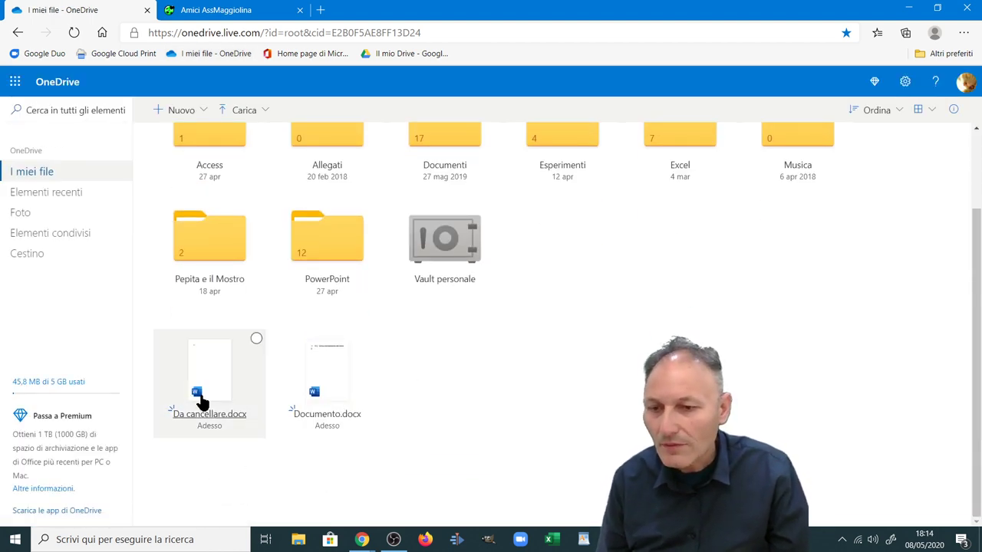
click(256, 338)
click(348, 112)
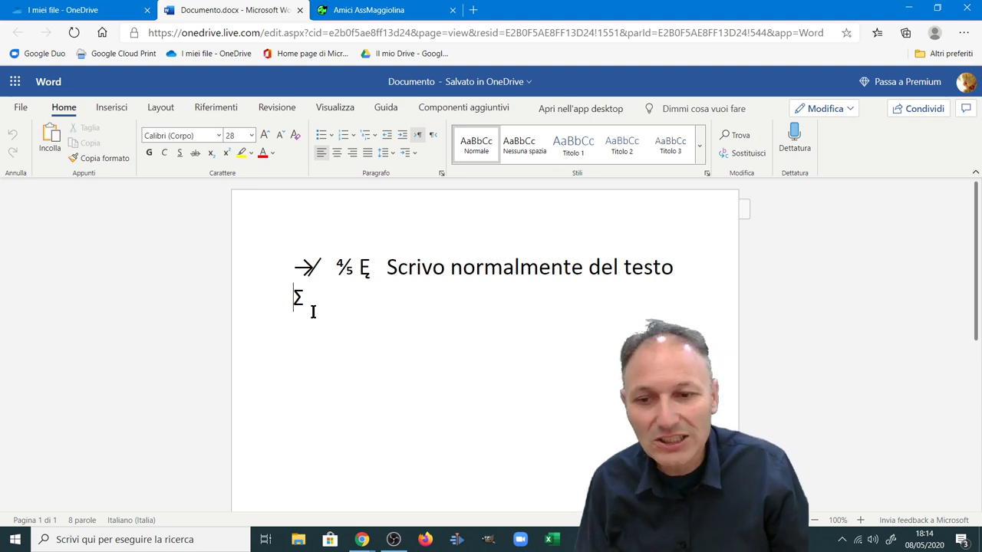
Step: Select the Σ on the second line, then show and close the Symbols and Characters panel
drag(311, 301, 289, 297)
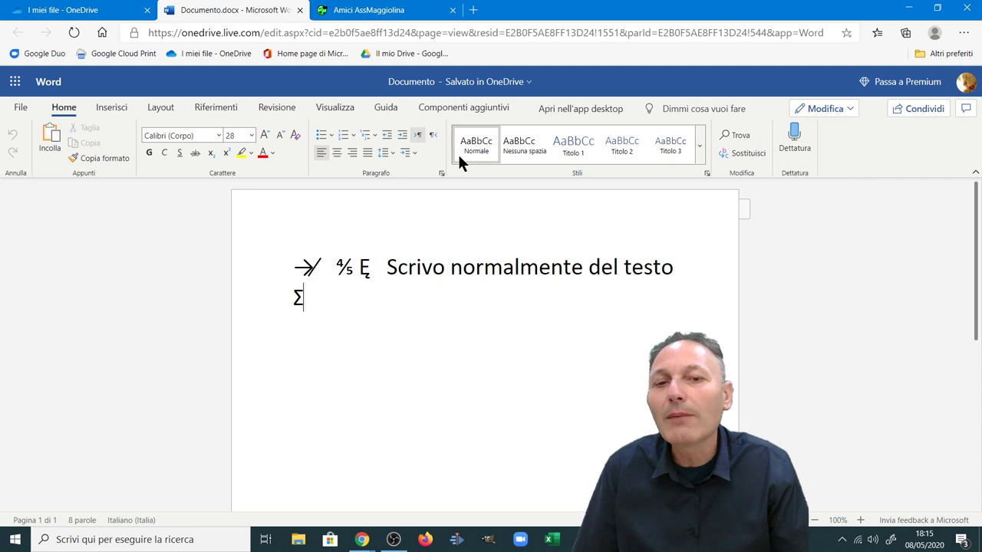
click(443, 108)
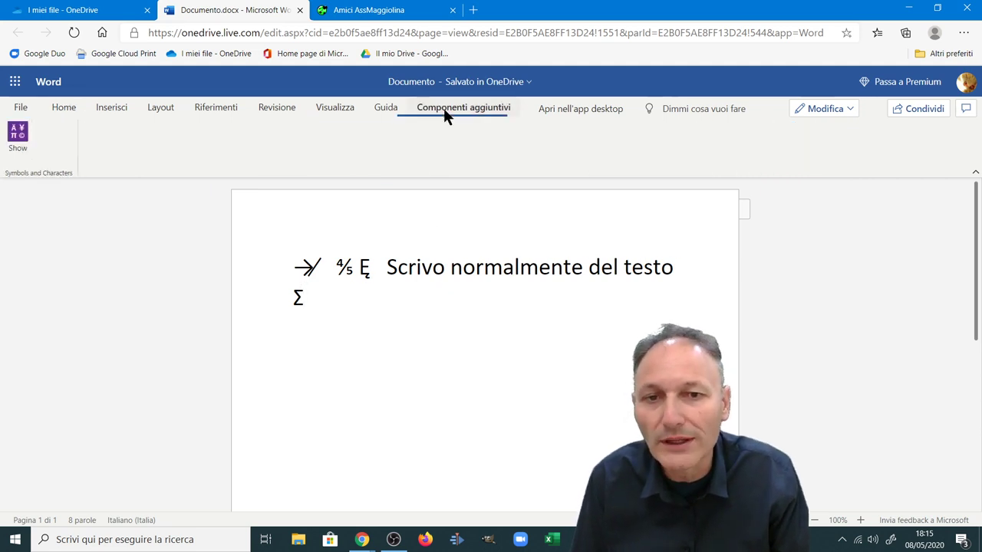
click(18, 137)
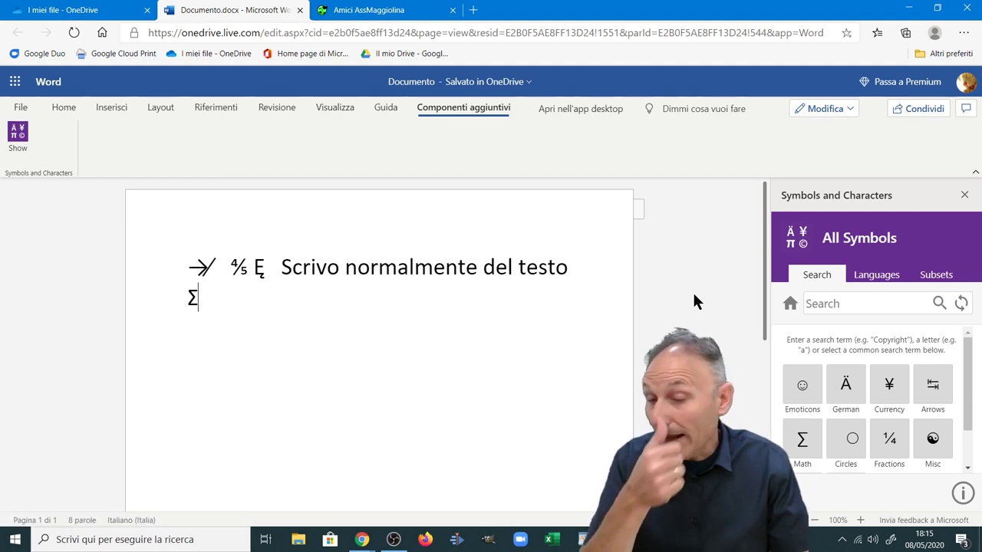
click(965, 195)
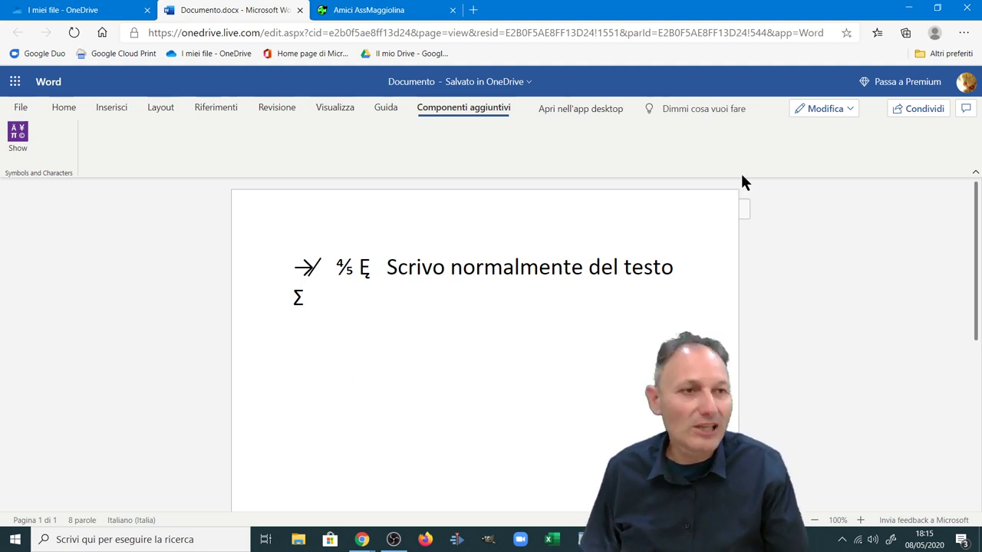
Step: Bring the Amici AssMaggiolina site window to the front from the desktop
click(910, 11)
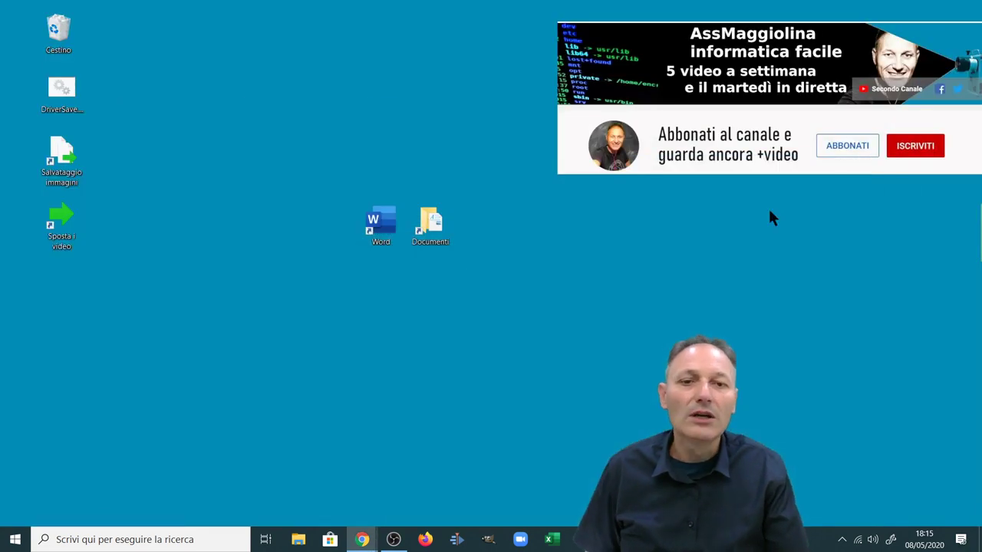
mouse_move(365, 540)
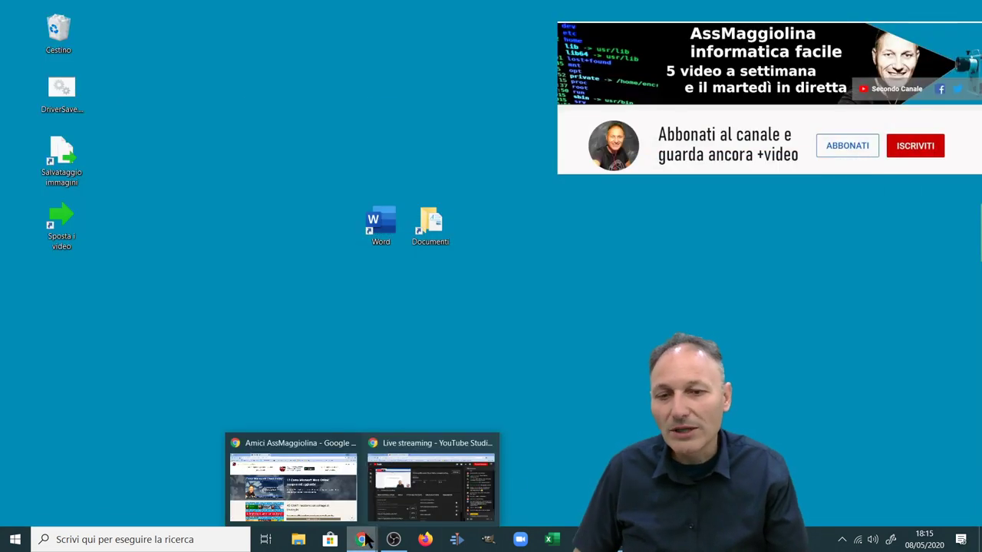
click(285, 456)
Step: Scroll through the site, reset its zoom with Ctrl+0 and minimize the browser
scroll(317, 395, down, 3)
scroll(316, 395, down, 2)
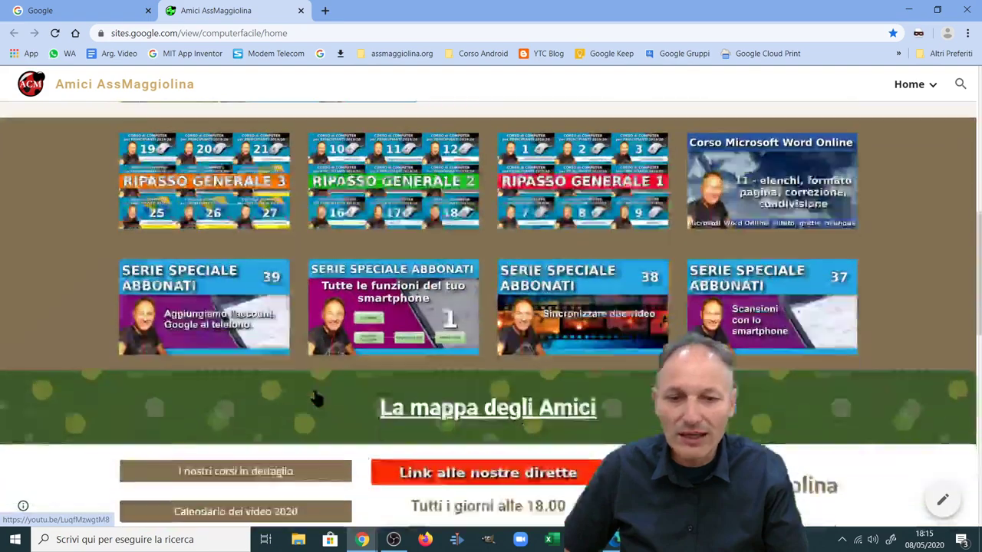
scroll(318, 401, down, 2)
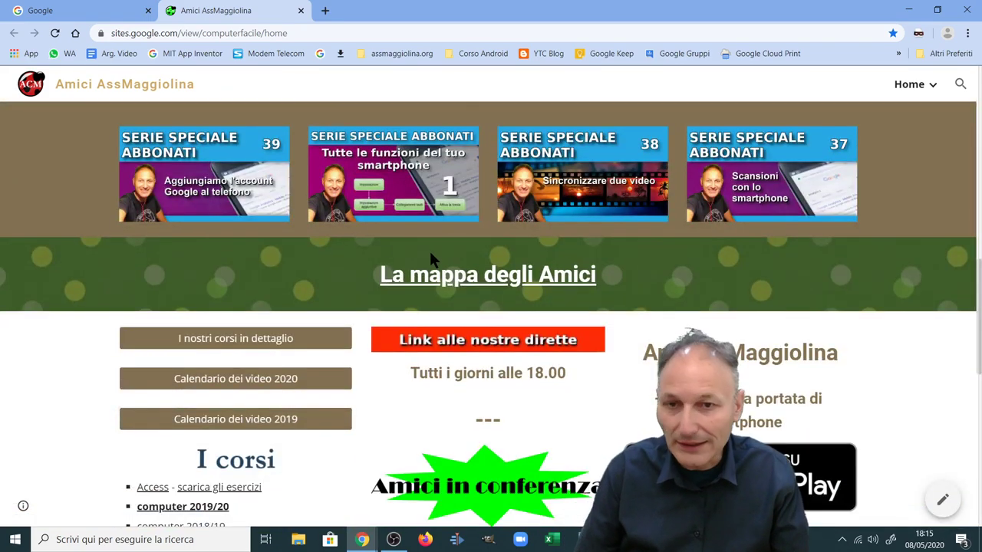
ctrl+scroll(407, 261, up, 4)
ctrl+scroll(426, 277, up, 2)
ctrl+scroll(418, 285, up, 3)
scroll(412, 303, down, 3)
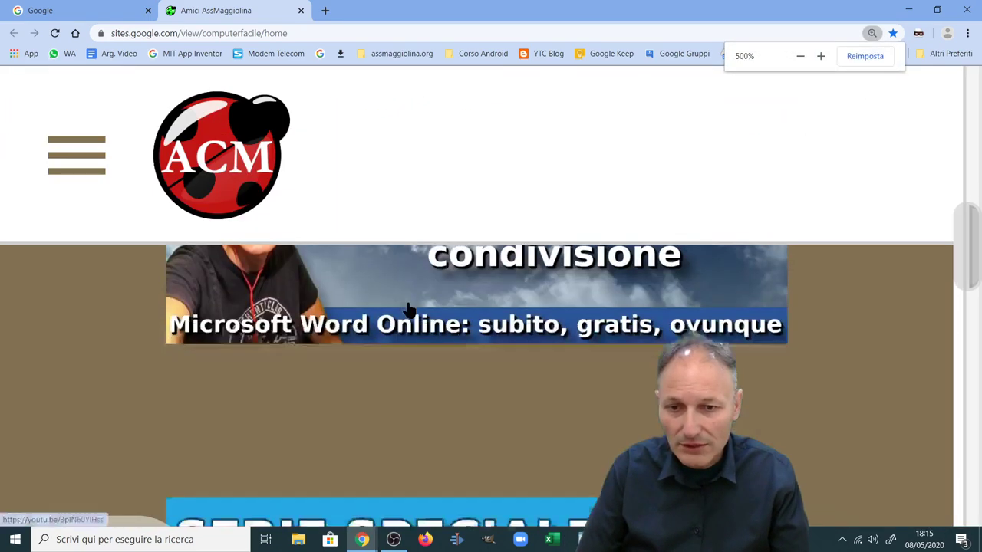
scroll(407, 312, down, 3)
scroll(408, 312, down, 3)
scroll(409, 309, down, 2)
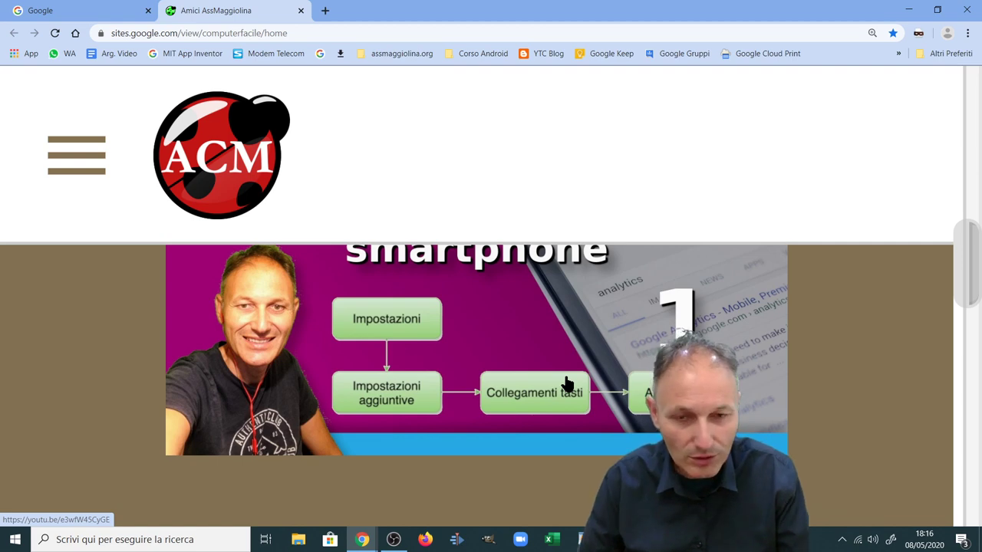
key(ctrl+0)
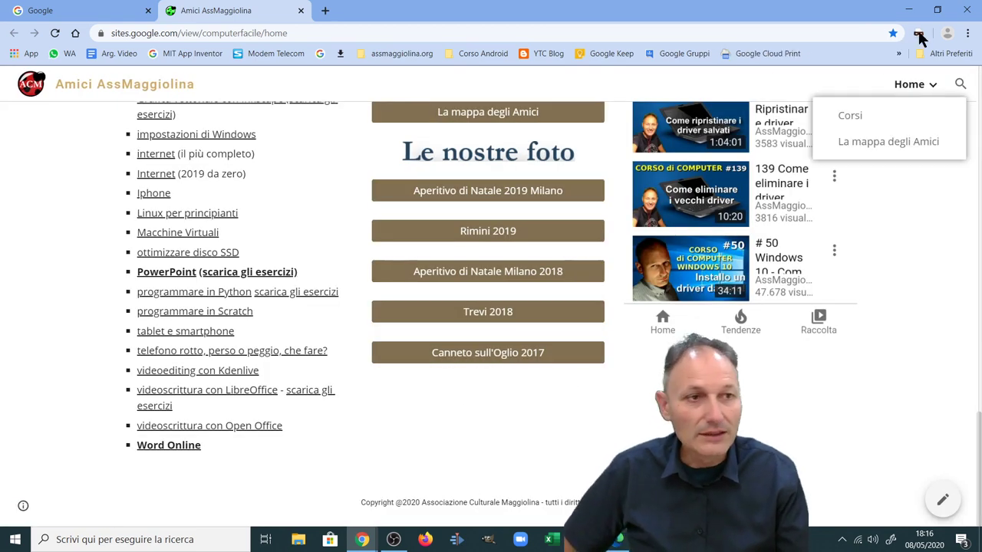
click(912, 9)
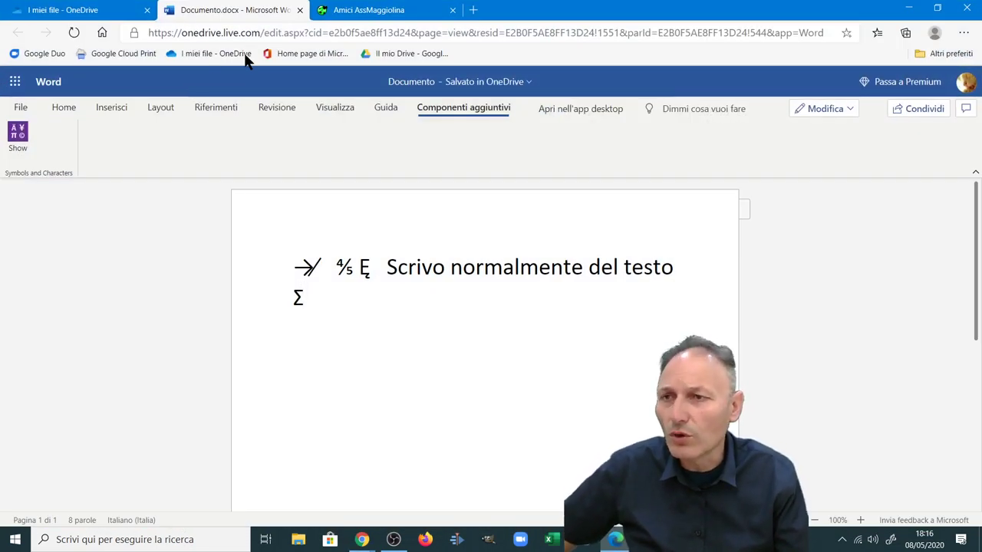
Step: Close the OneDrive tab and start a new blank Word document, Documento 1, showing Inserisci commands
click(146, 10)
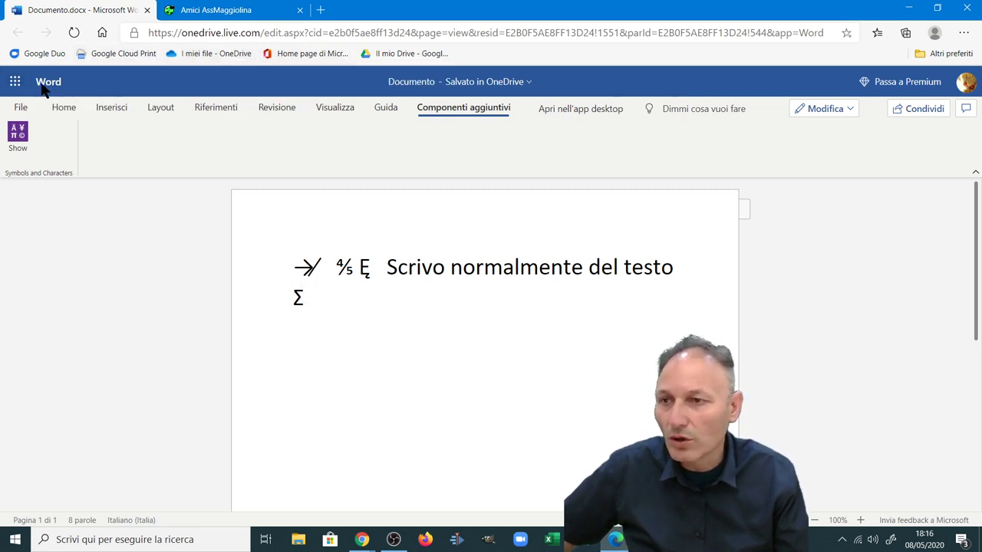
click(15, 82)
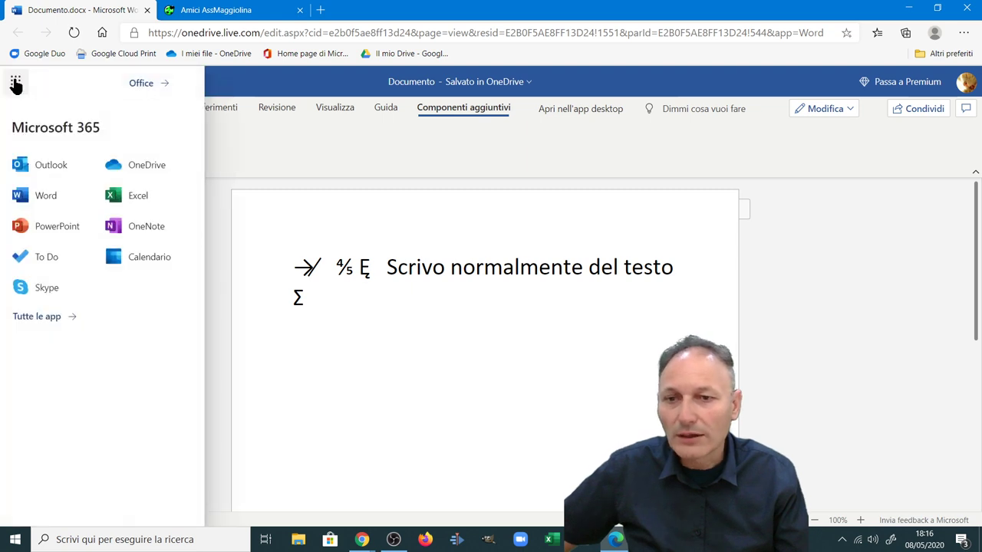
click(34, 197)
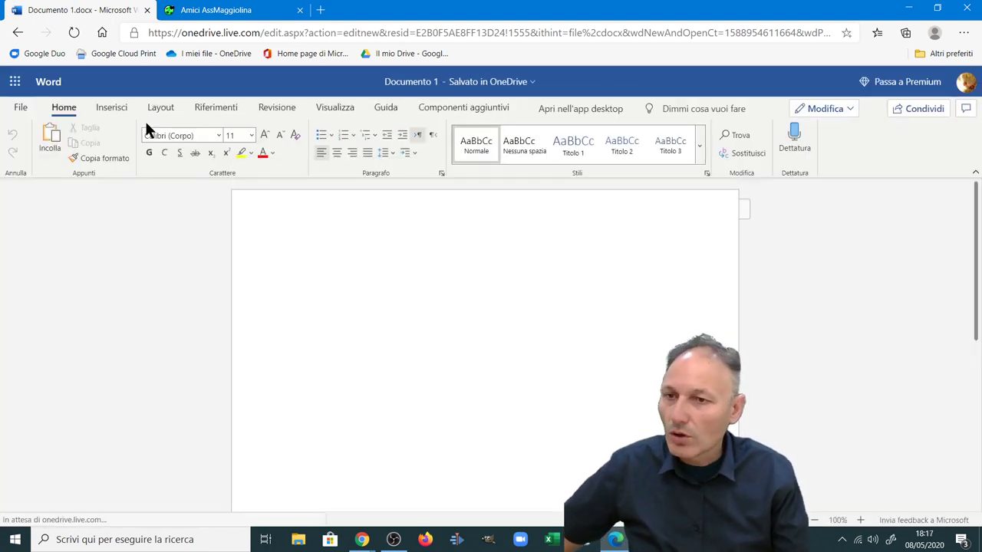
click(116, 108)
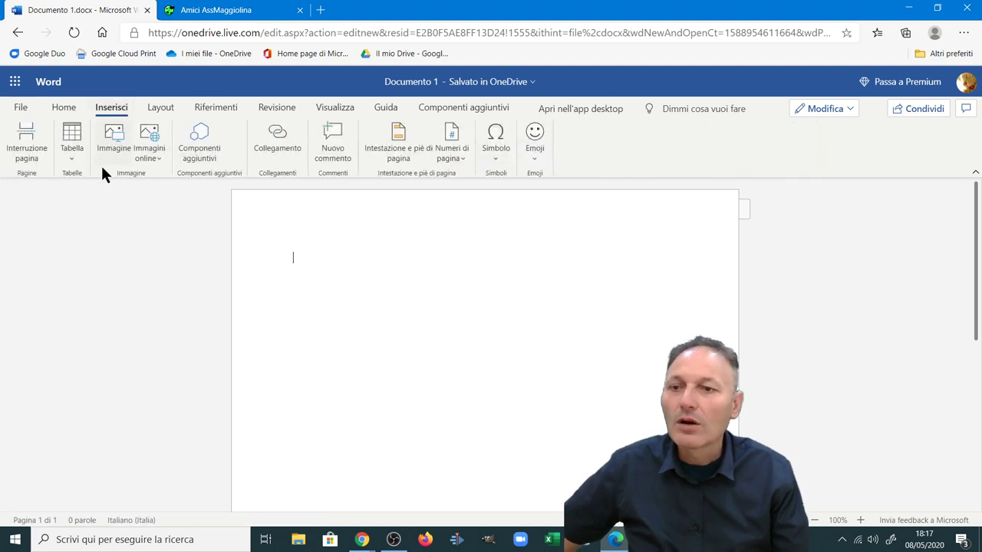
Step: Browse the Office add-ins STORE down to the draw.io Diagrams add-in and view its details
click(196, 140)
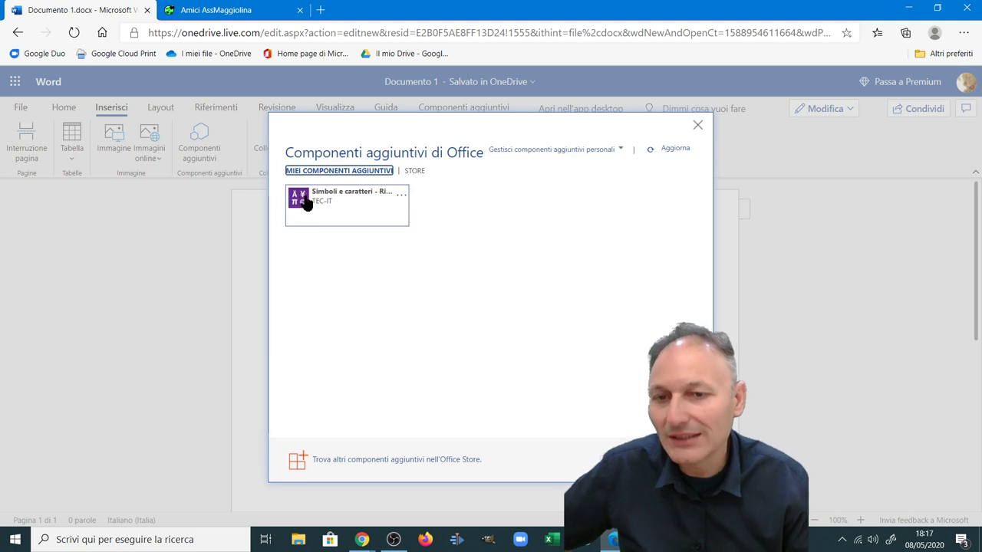
click(412, 171)
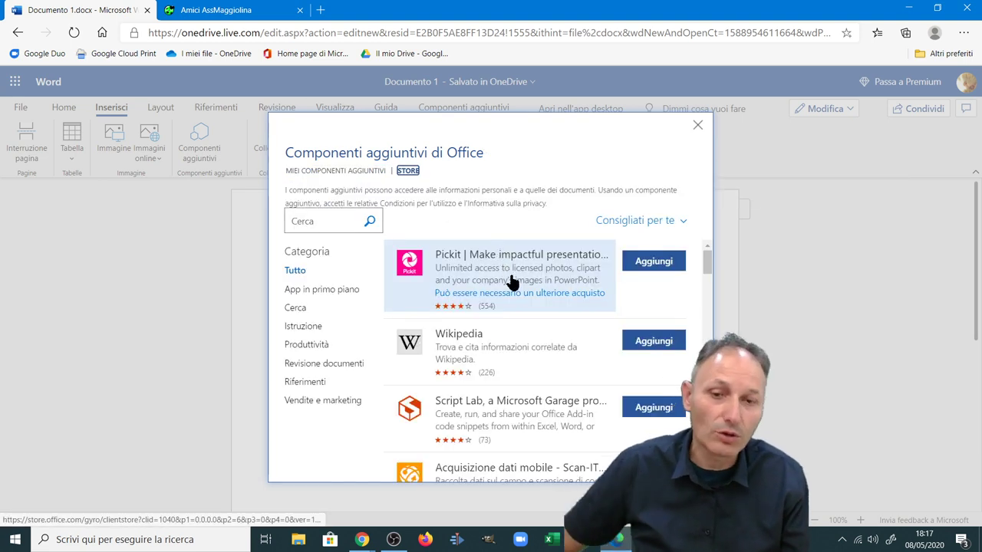
scroll(513, 313, down, 1)
scroll(513, 313, down, 1)
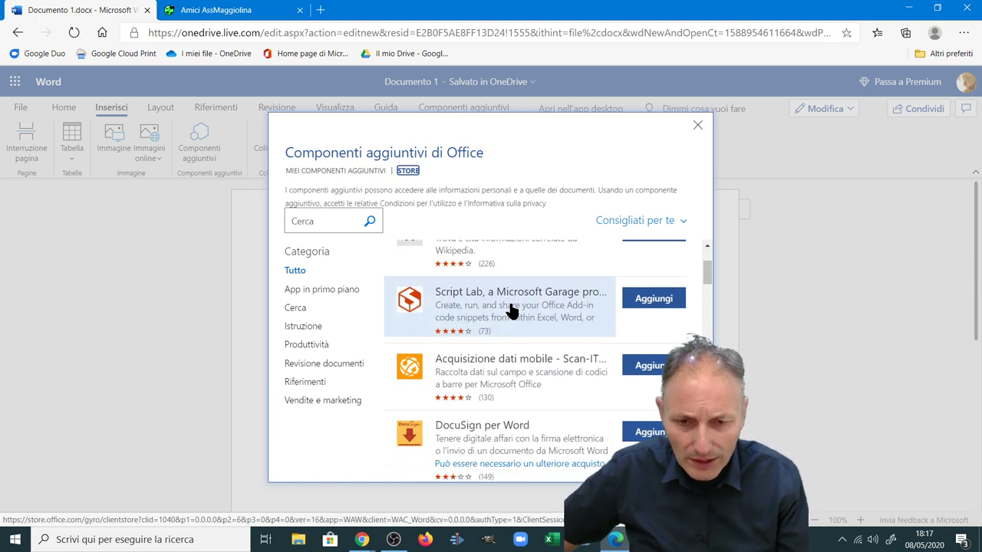
scroll(512, 312, down, 1)
scroll(513, 310, down, 1)
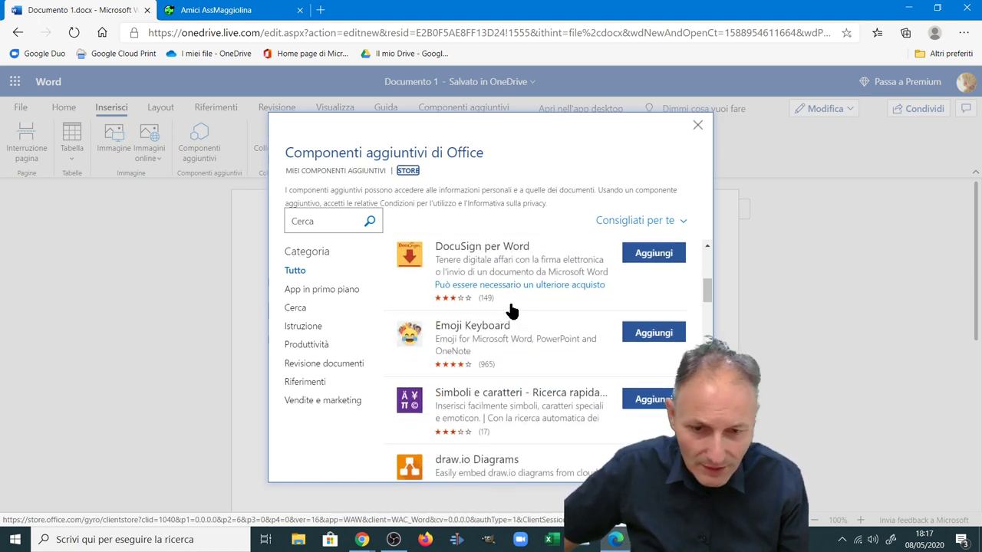
scroll(510, 318, down, 1)
scroll(508, 326, down, 1)
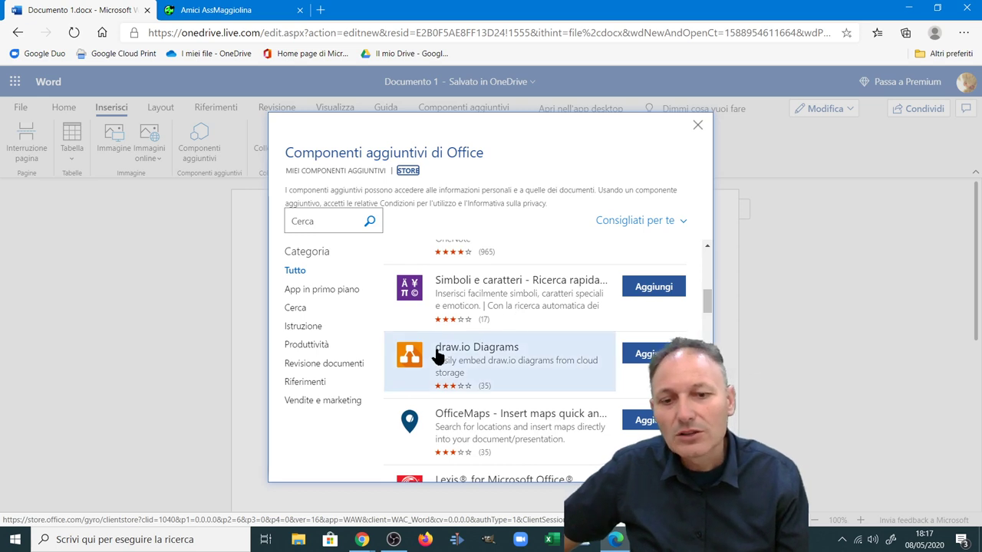
scroll(519, 363, down, 1)
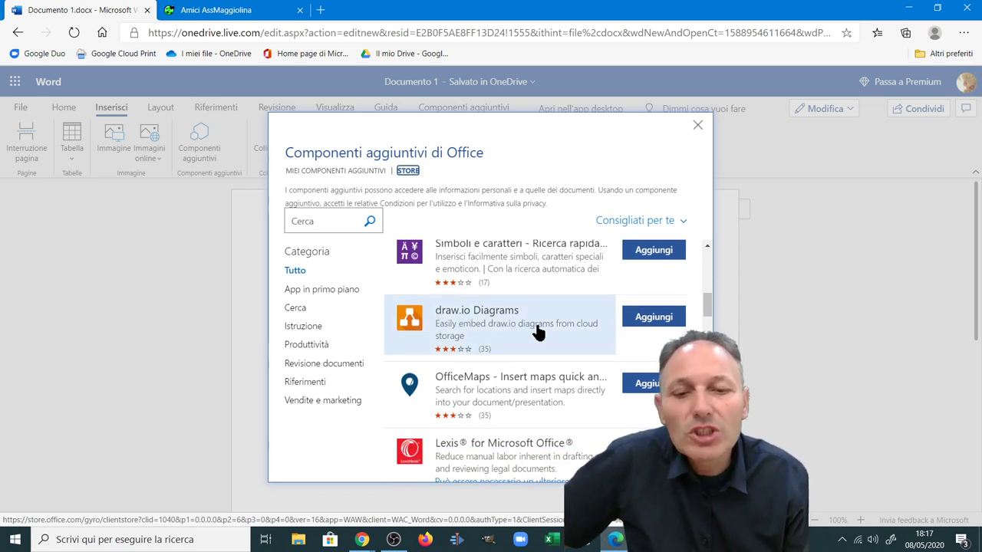
click(458, 328)
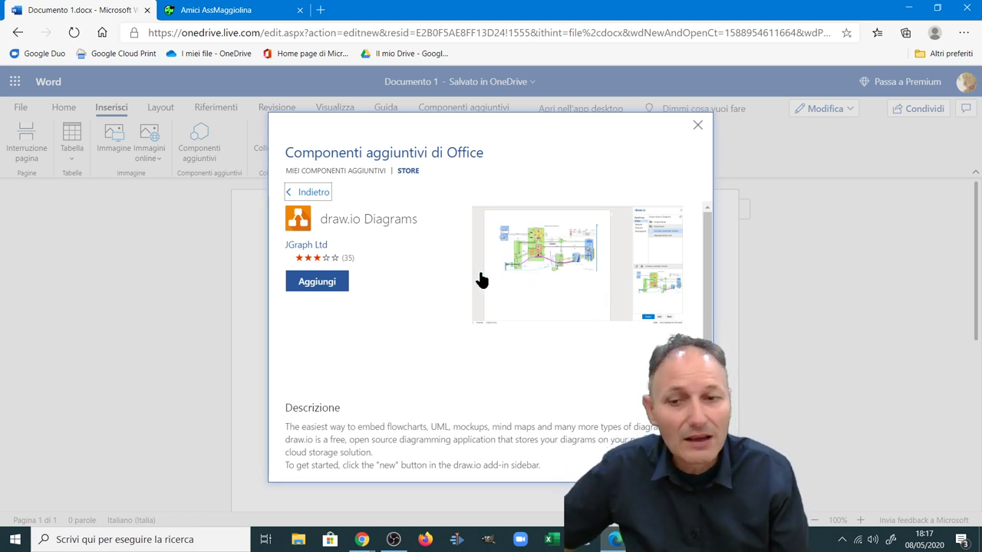
Step: Add the draw.io Diagrams add-in, accept its terms and dismiss the getting-started tip
click(315, 285)
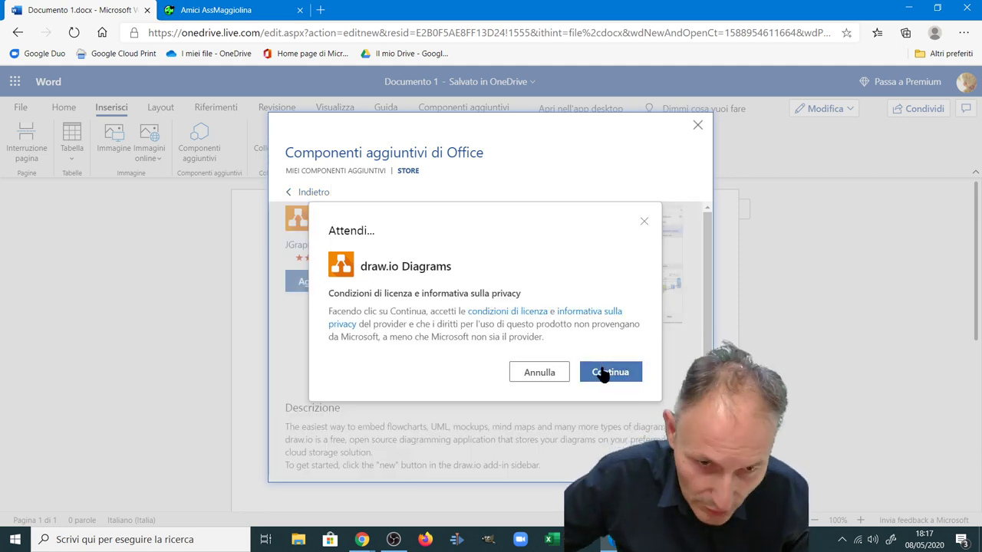
click(601, 370)
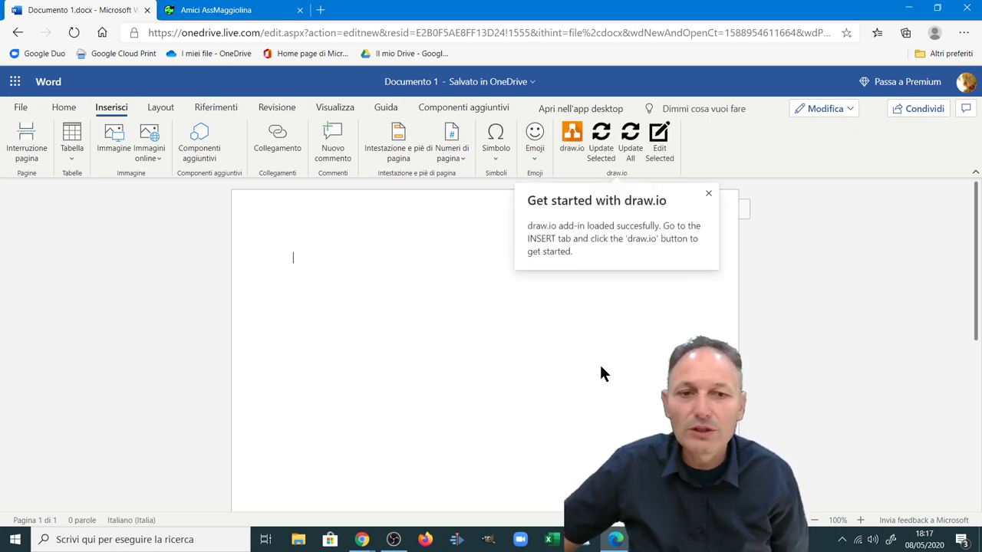
click(739, 155)
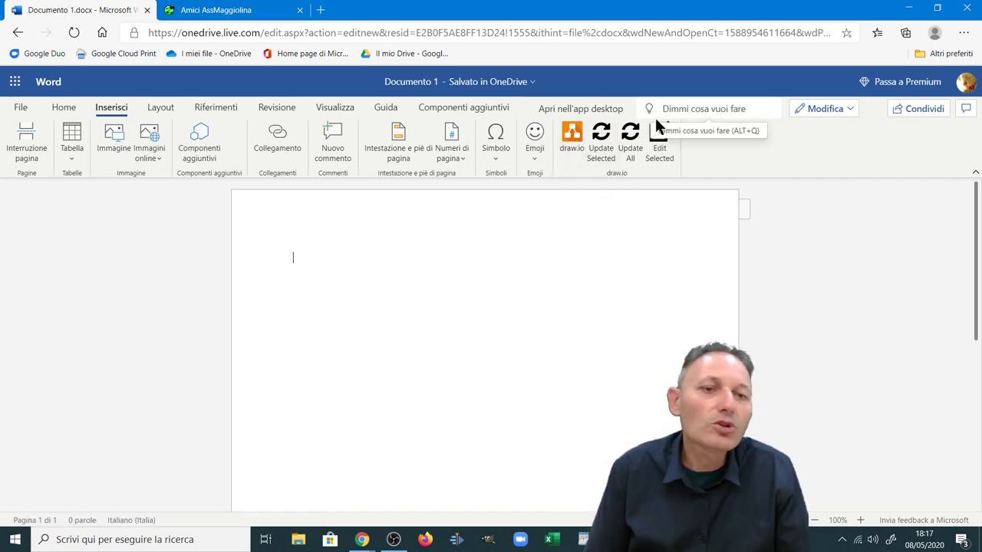
Step: Open the draw.io panel from the ribbon and connect it to OneDrive via Pick OneDrive File
click(572, 135)
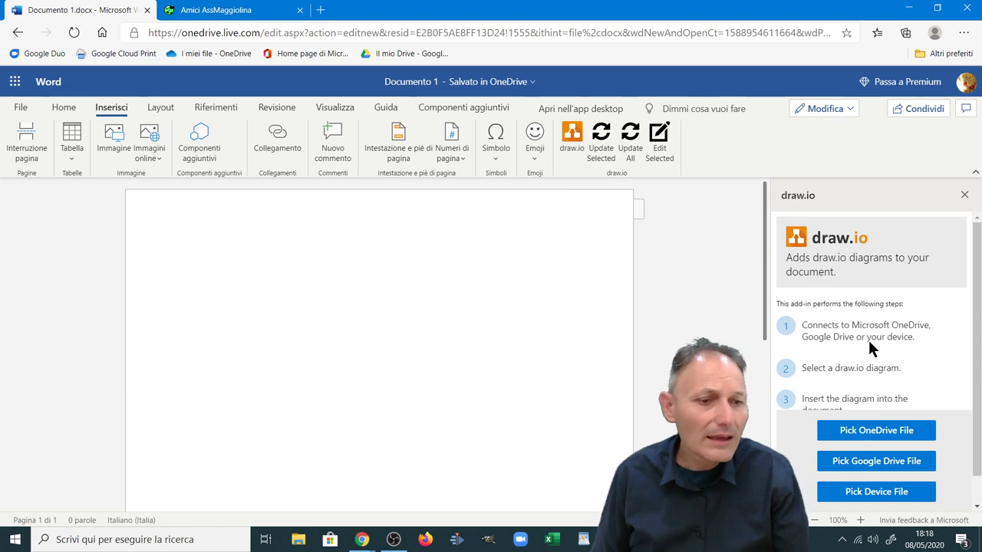
scroll(883, 323, down, 2)
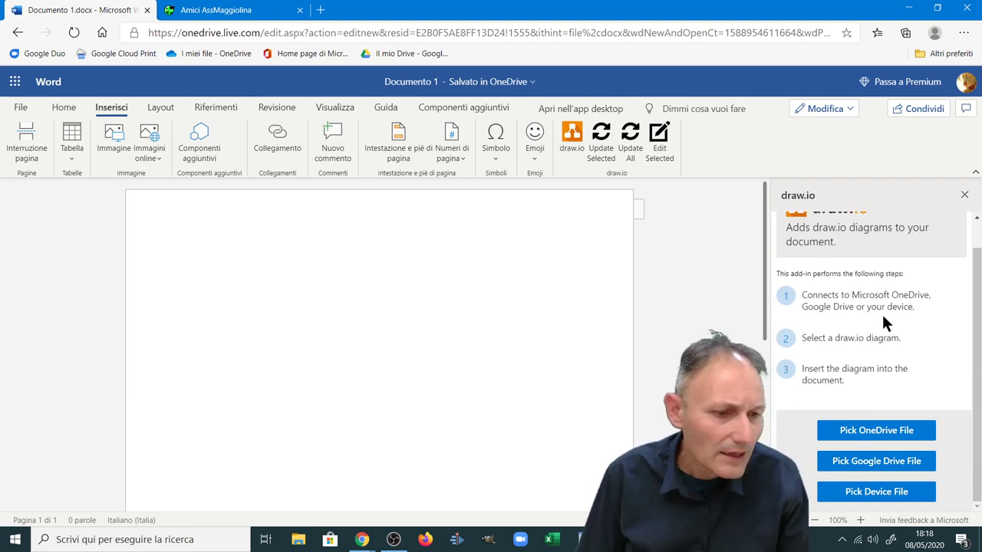
scroll(864, 317, up, 2)
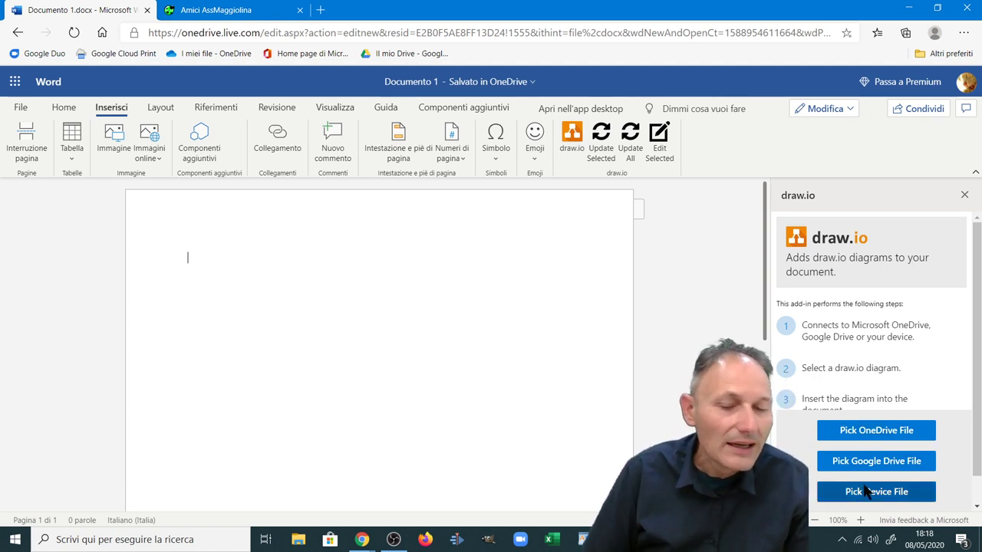
scroll(845, 331, down, 1)
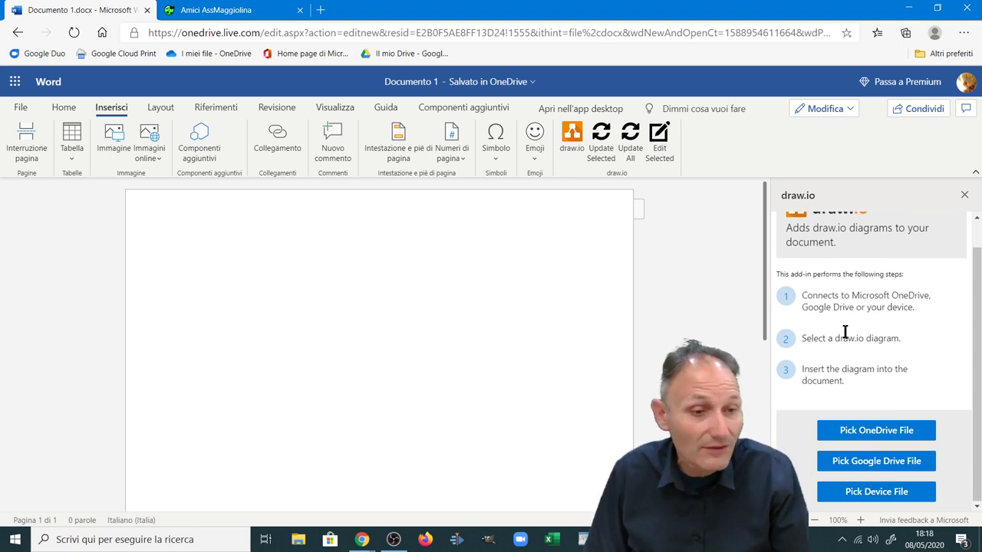
scroll(821, 372, up, 1)
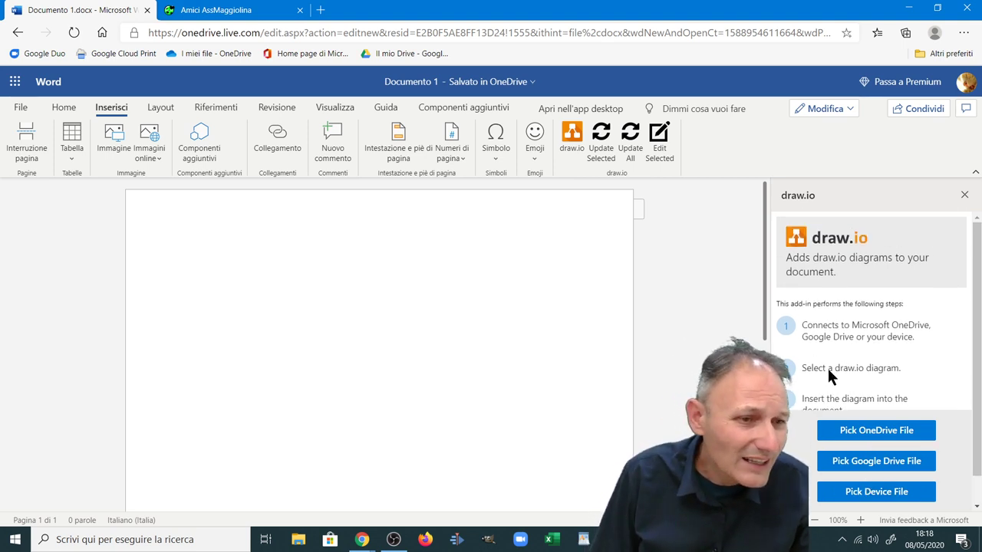
scroll(827, 367, down, 1)
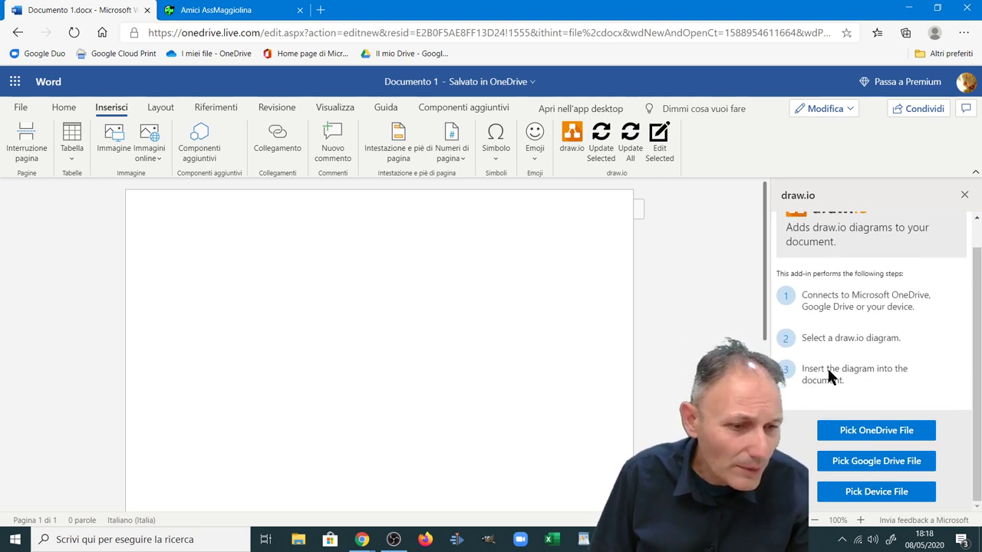
click(859, 432)
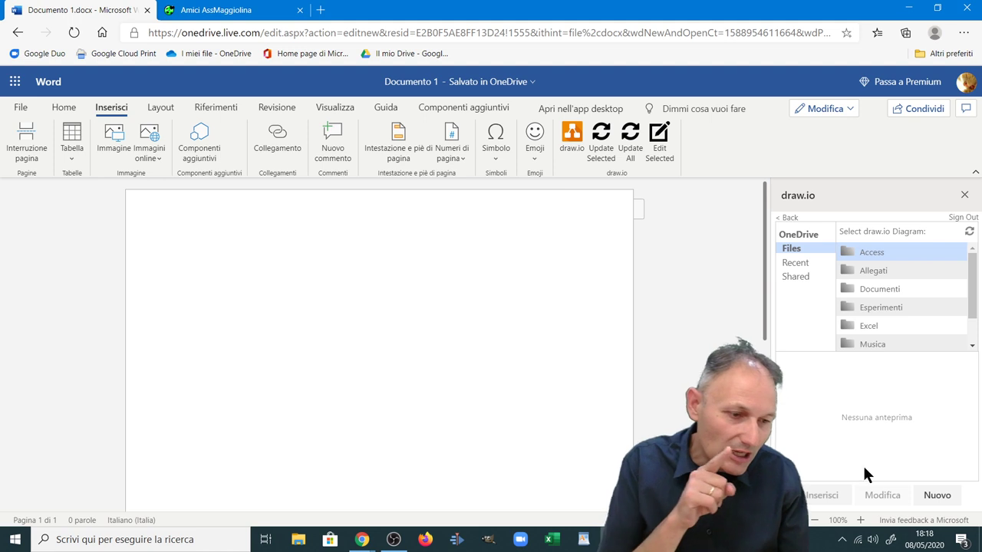
Step: Translate diagrams.net into Italian and create a Diagramma vuoto after browsing Layout and Di base templates
click(928, 495)
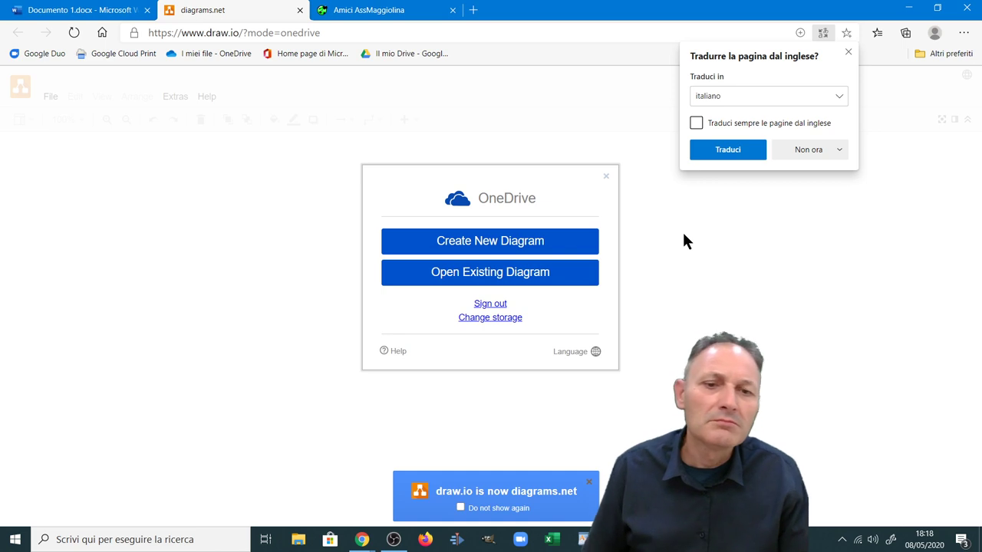
click(724, 149)
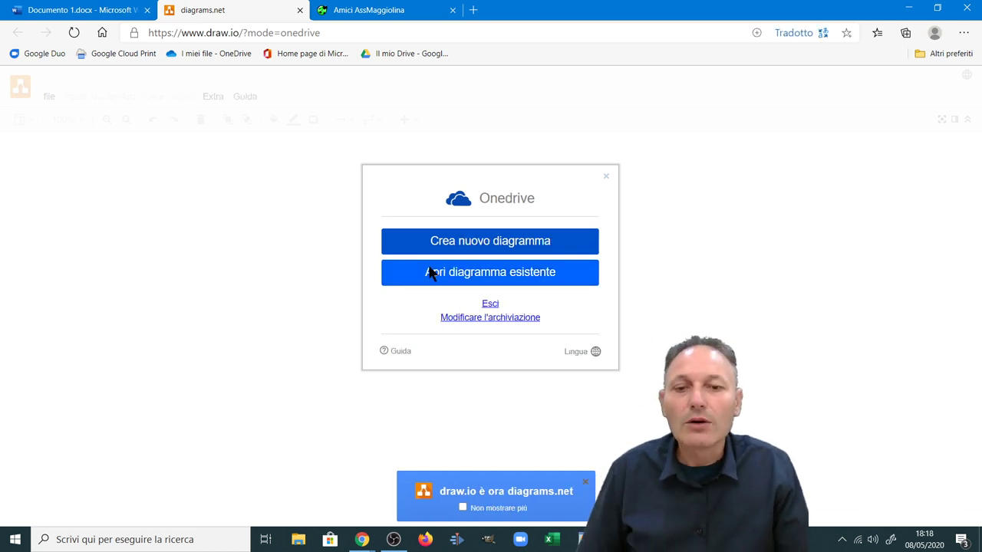
click(540, 243)
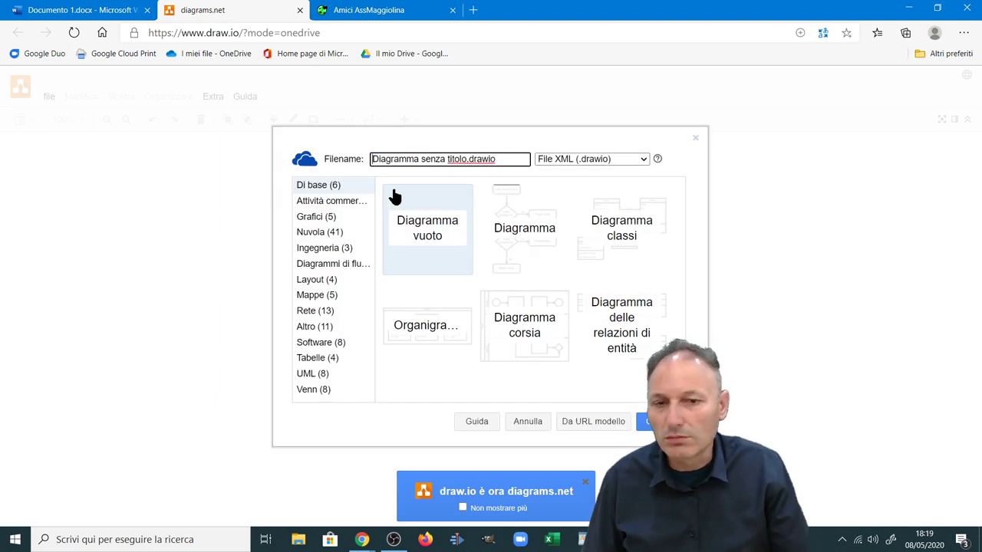
click(315, 283)
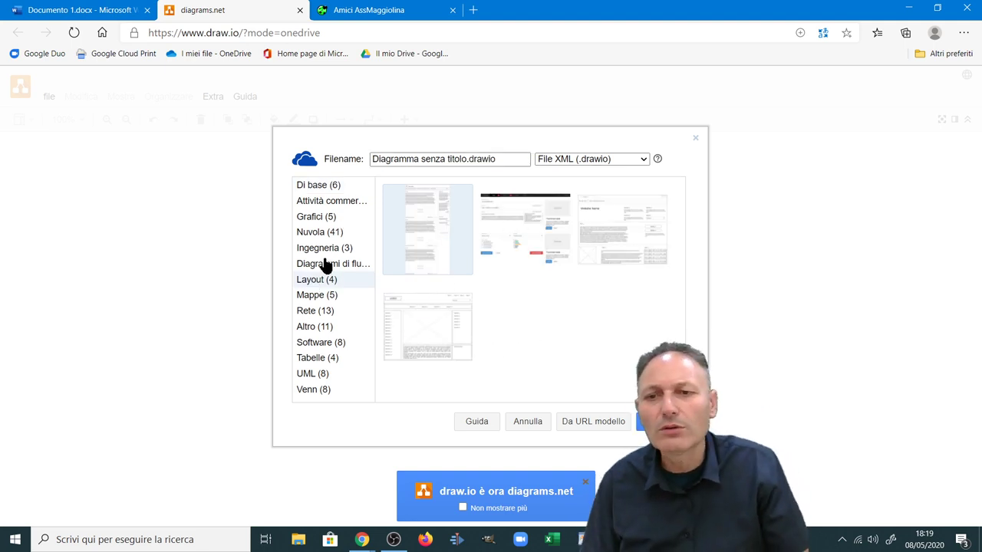
click(315, 186)
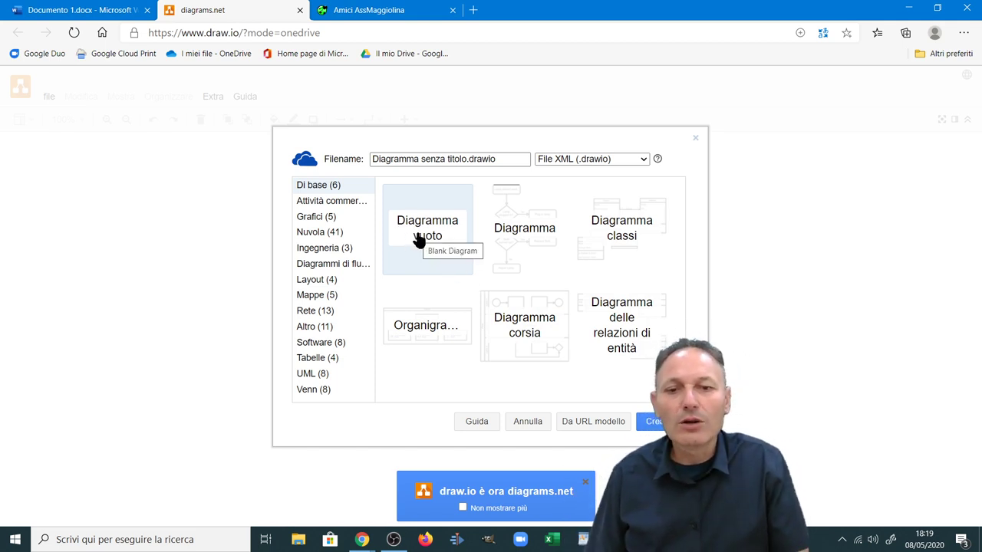
click(658, 422)
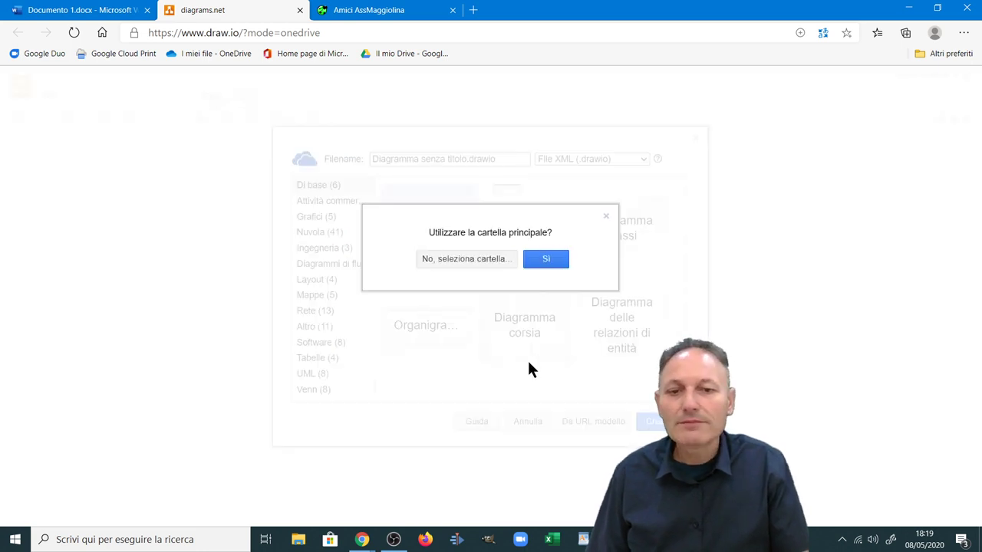
Step: Save the new blank diagram in the OneDrive Esperimenti folder instead of the root
click(477, 268)
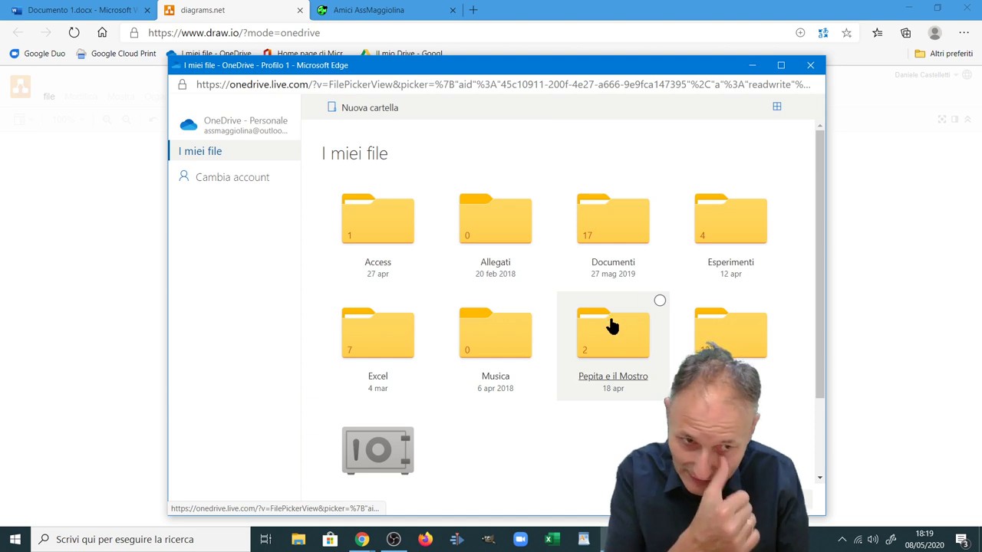
click(719, 258)
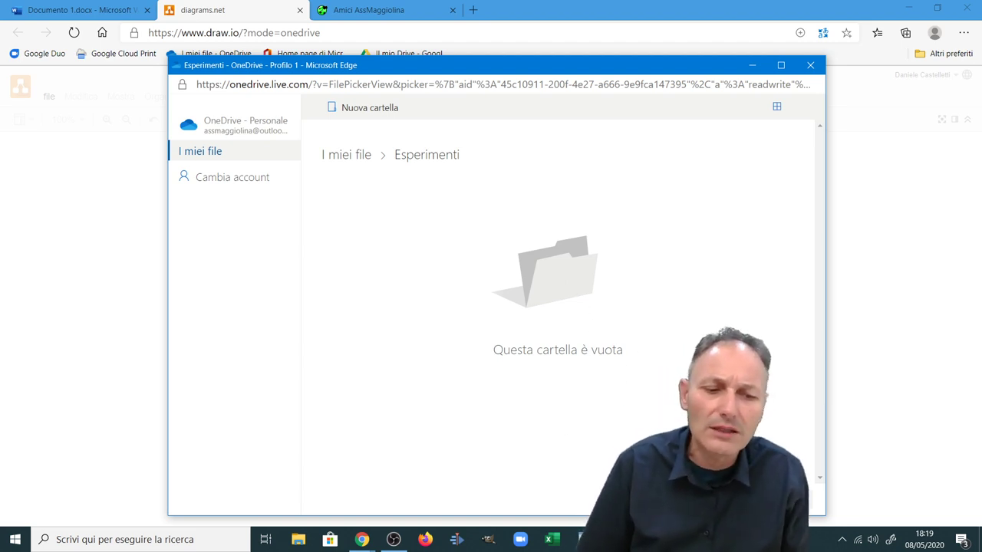
click(759, 499)
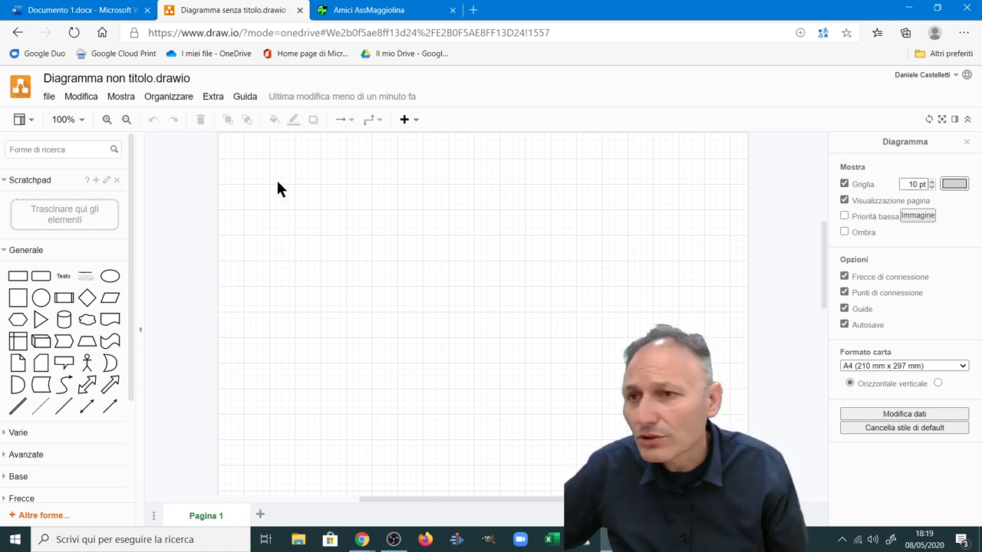
Step: Replace the diagram's old file name with 'Live' so it becomes Live.drawio
click(141, 82)
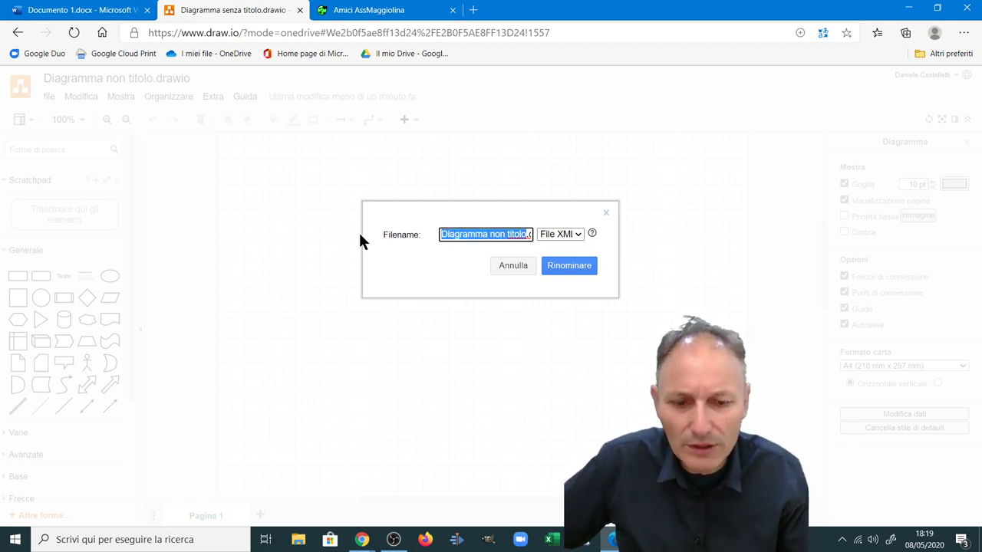
key(BackSpace)
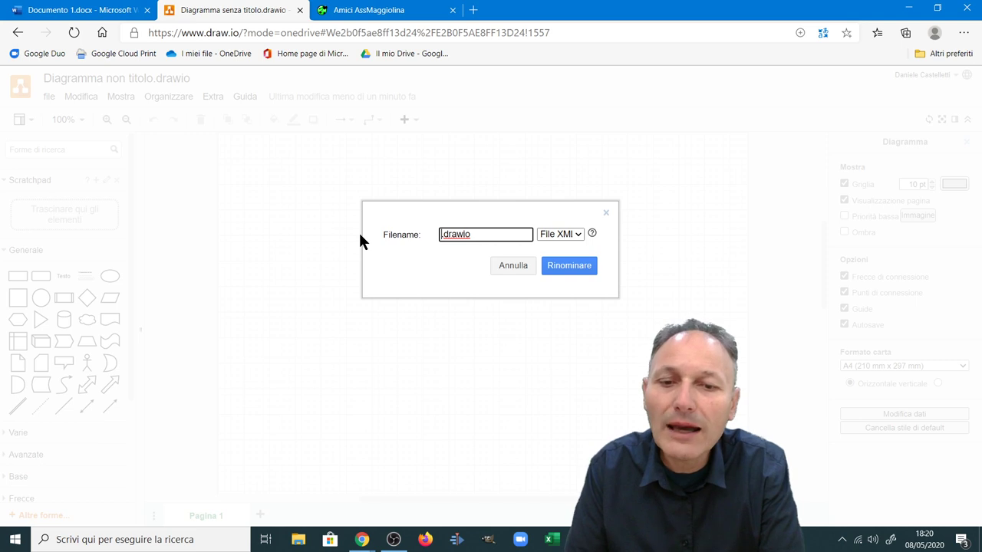
text(Live)
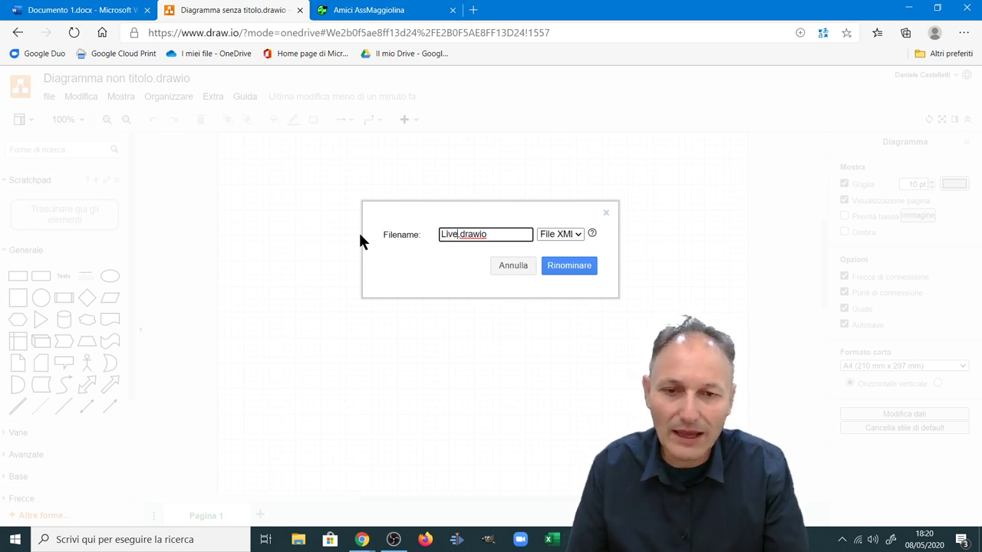
click(551, 267)
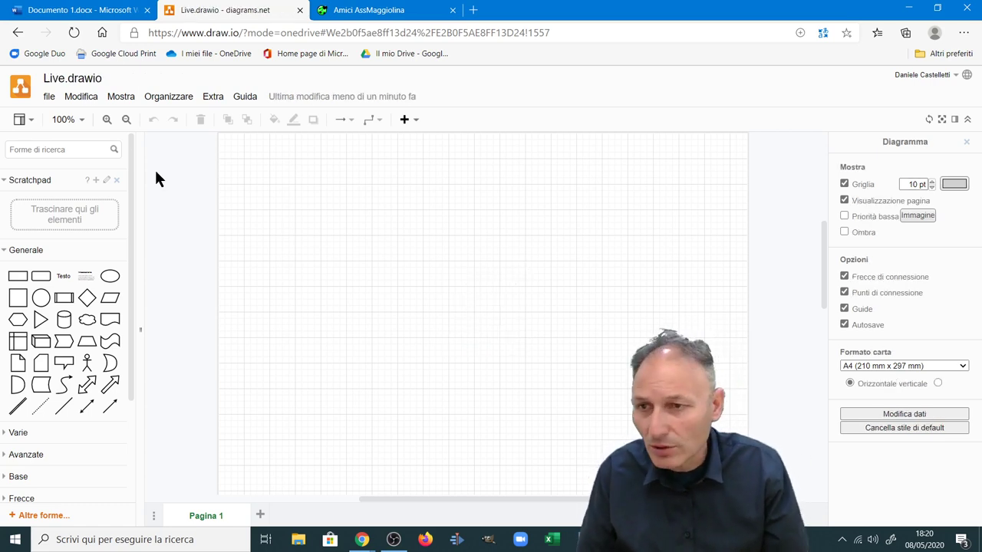
Step: Set the zoom to 120% and place a rounded rectangle at the page's upper left
click(106, 119)
click(106, 119)
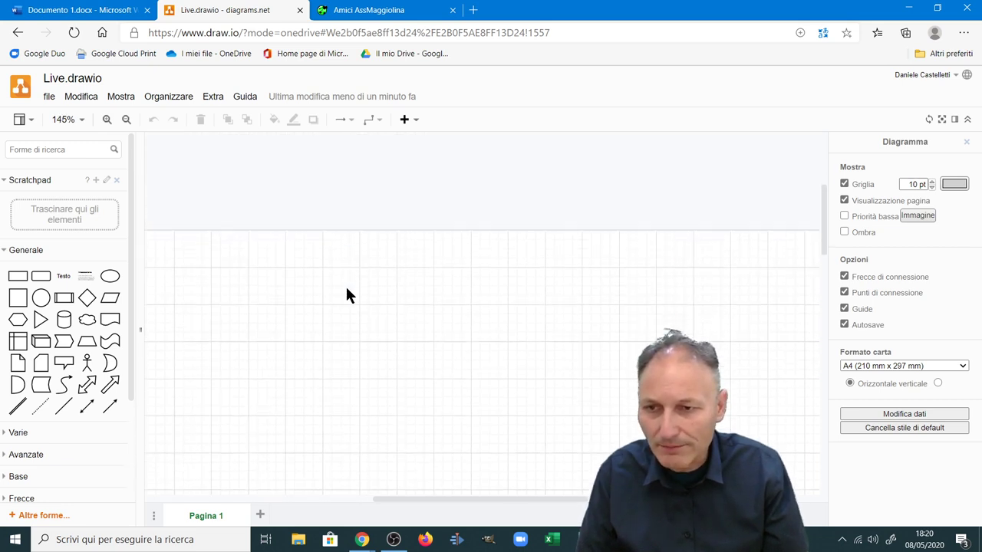
scroll(346, 287, down, 1)
click(126, 120)
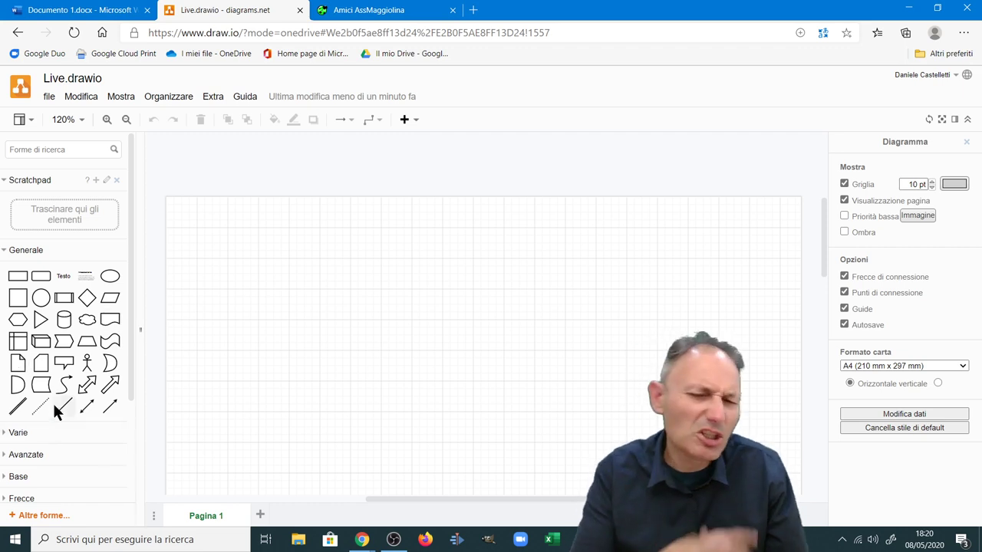
click(40, 273)
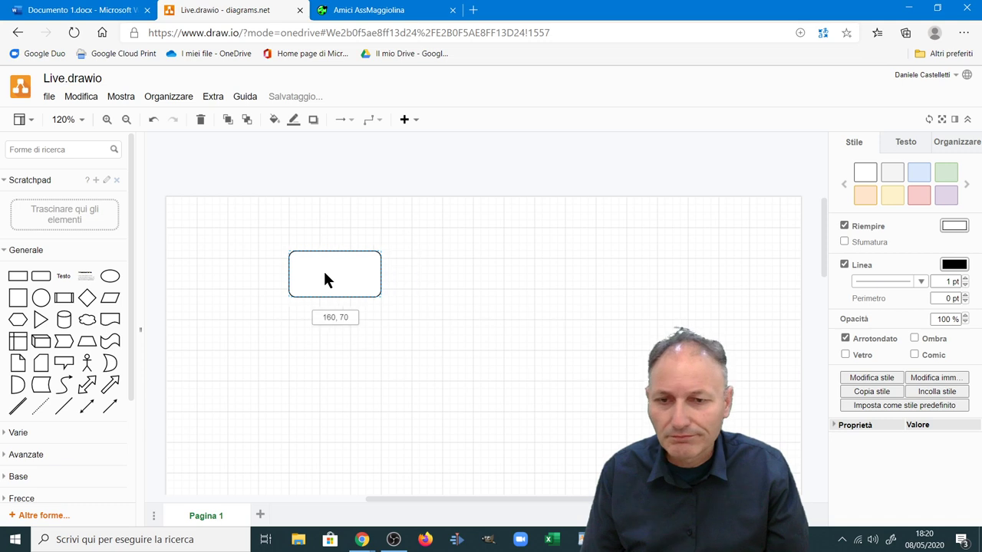
drag(291, 261, 290, 261)
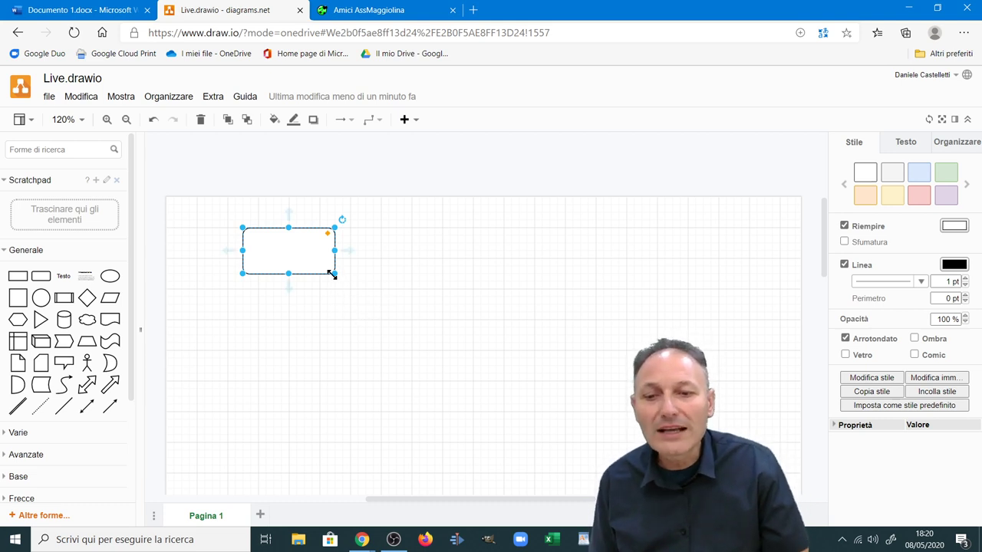
Step: Resize the rectangle to 130 x 70, tilt and move it, then turn it upright again
mouse_move(332, 274)
mouse_down()
mouse_move(517, 357)
mouse_move(344, 280)
mouse_move(572, 260)
mouse_move(450, 254)
mouse_up()
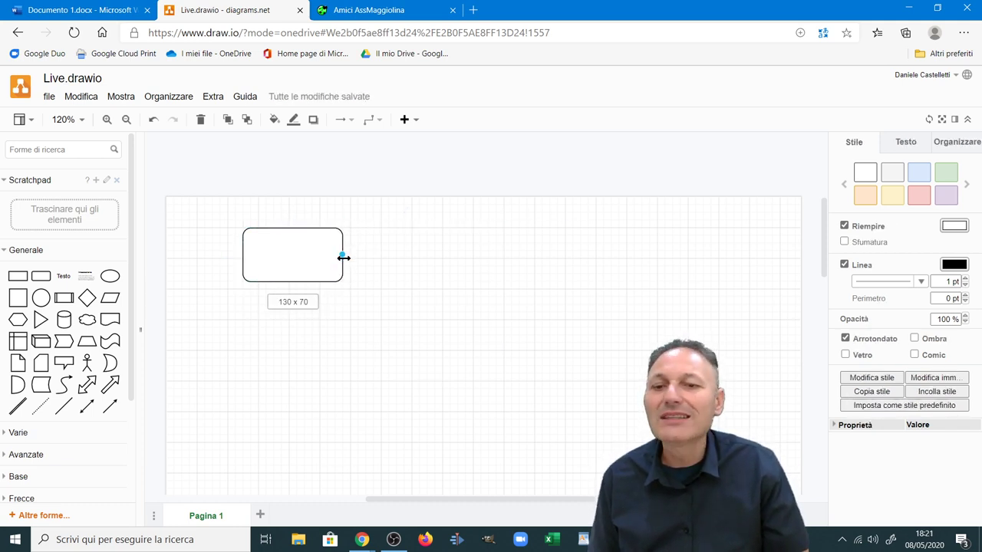
drag(343, 258, 343, 258)
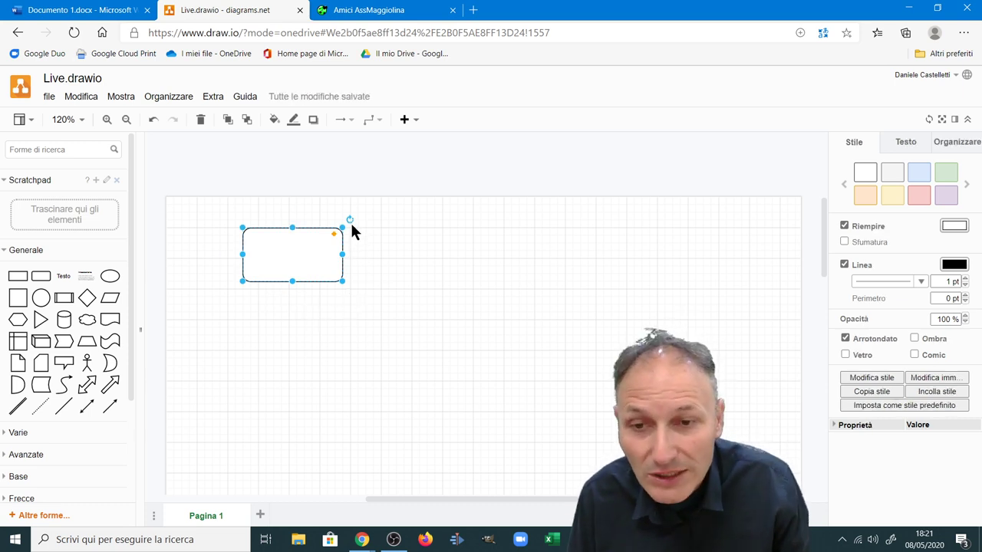
drag(349, 221, 349, 221)
drag(370, 270, 369, 270)
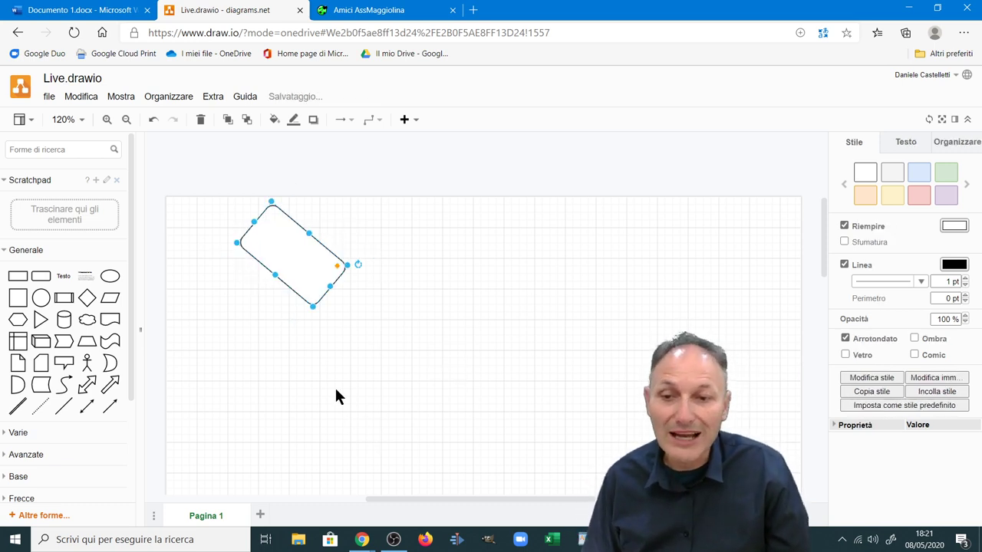
mouse_move(300, 260)
mouse_down()
mouse_move(362, 255)
mouse_move(353, 276)
mouse_up()
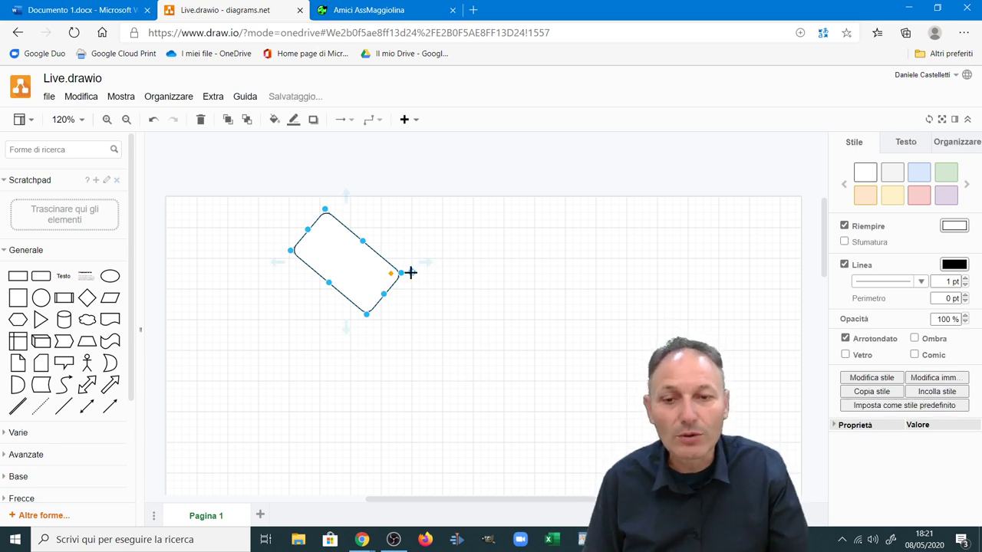
drag(415, 234, 415, 223)
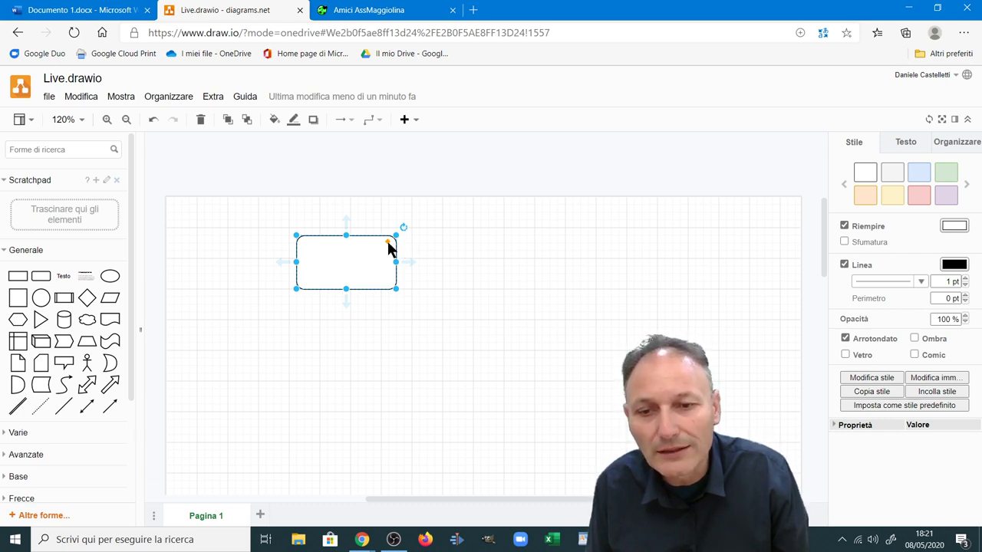
Step: Round the rectangle's corners more strongly and enlarge it to 150 x 80
click(342, 242)
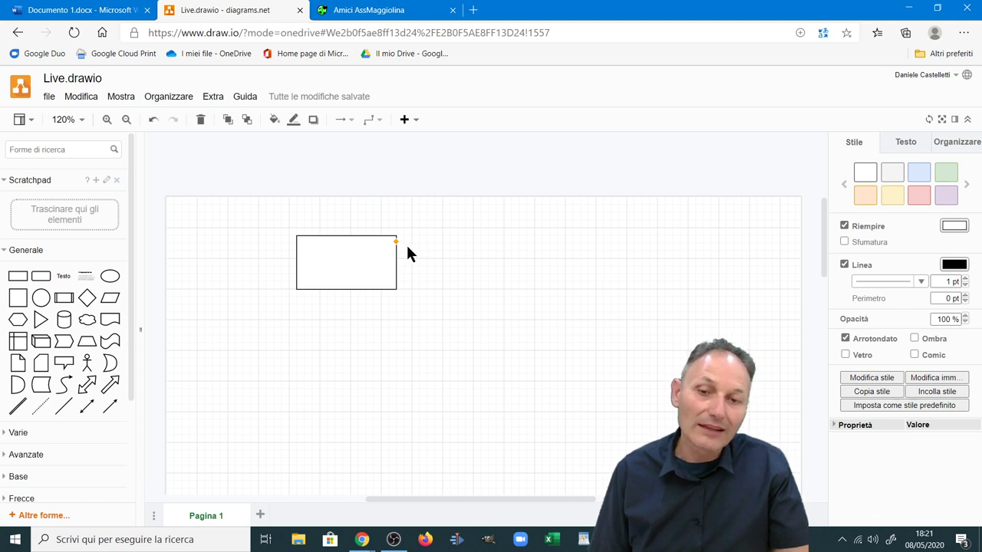
drag(396, 243, 385, 244)
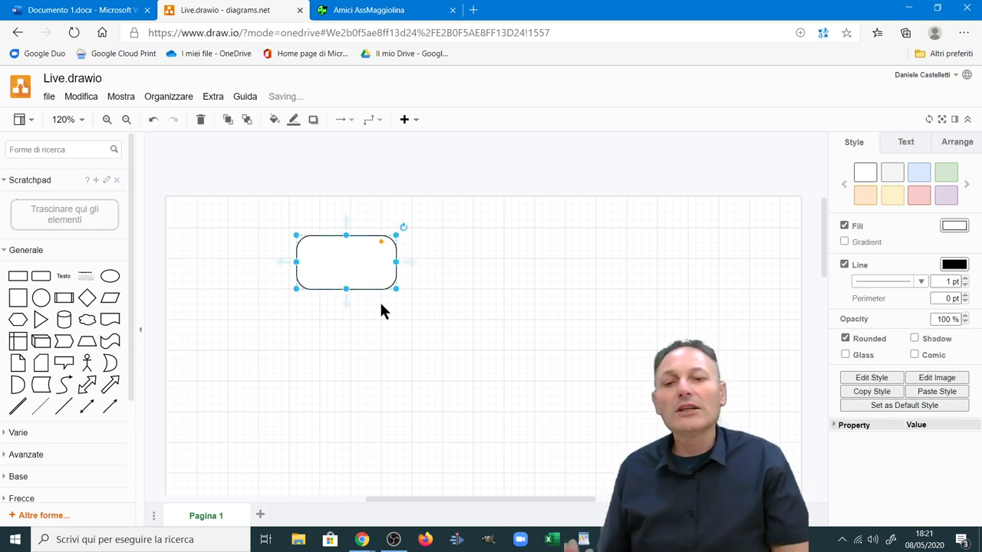
drag(396, 289, 411, 297)
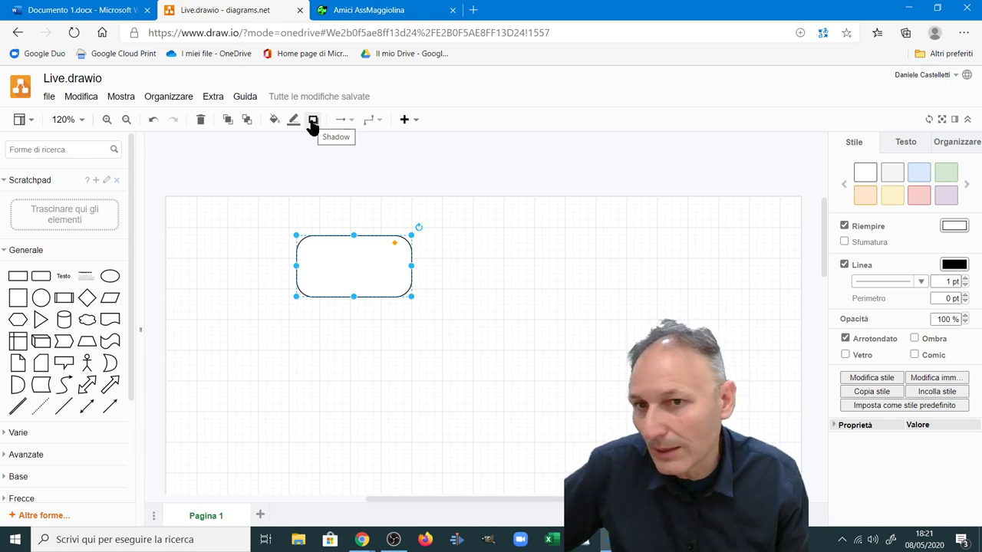
Step: Give the rectangle a drop shadow and a light blue fill
click(313, 123)
click(479, 344)
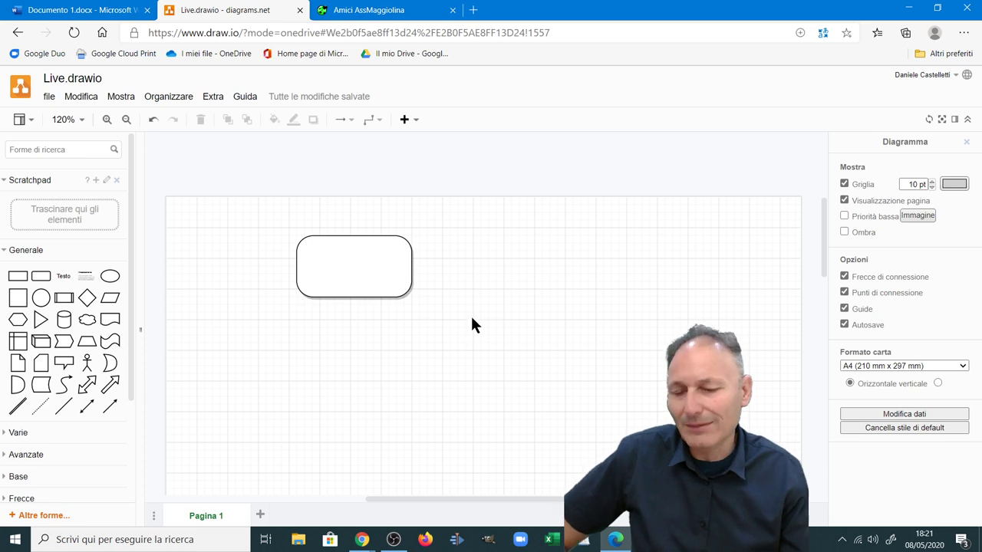
click(379, 276)
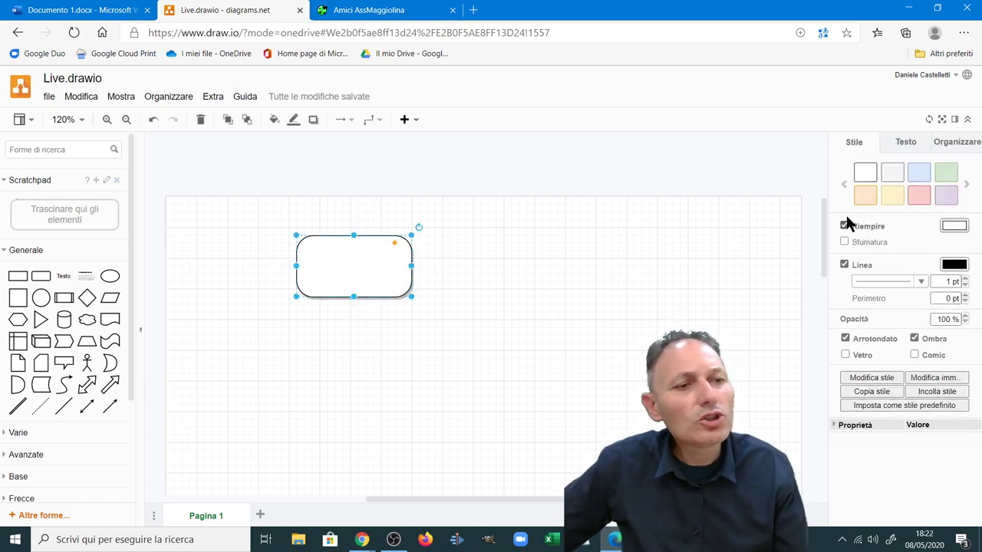
click(926, 178)
click(789, 270)
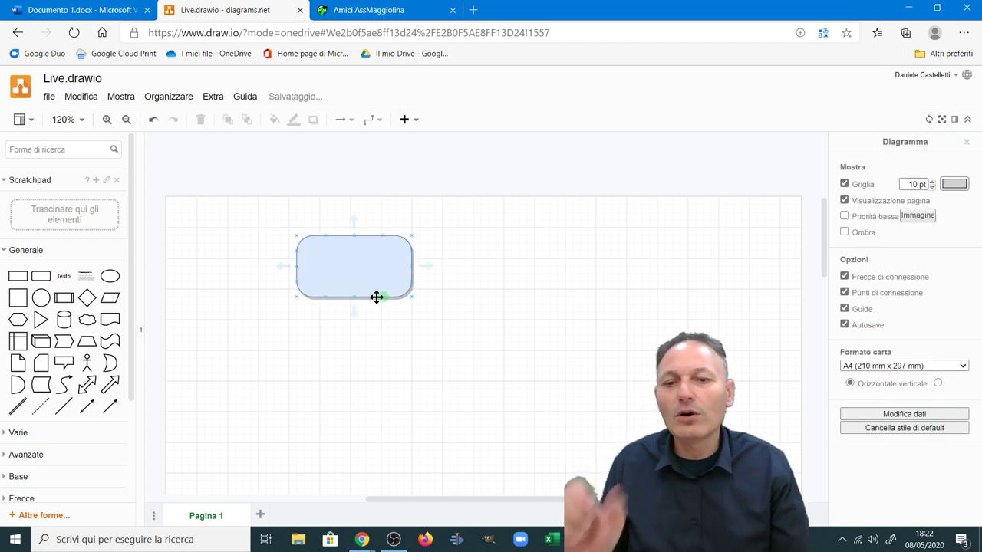
click(335, 254)
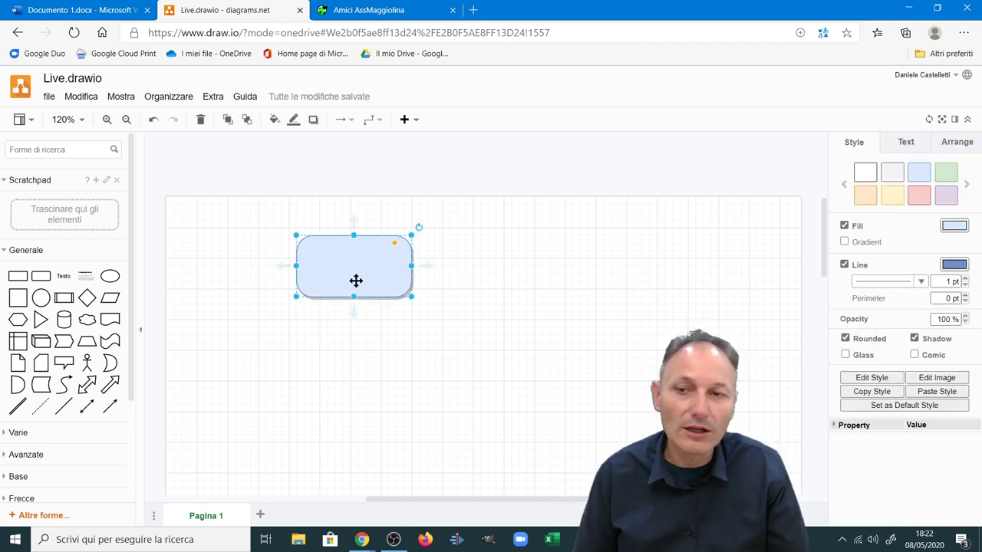
Step: Try a dark green outline and a bright red FC5432 fill on the box
click(293, 120)
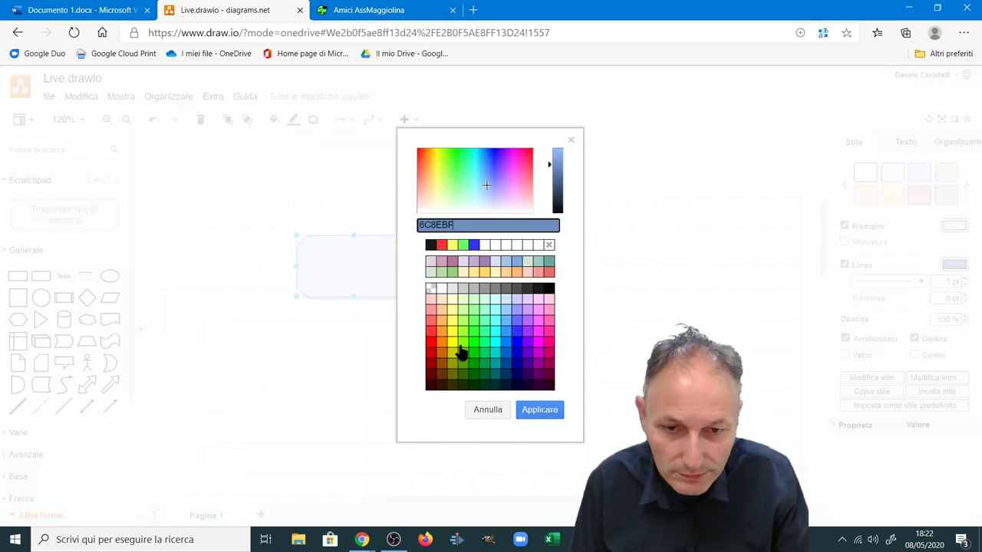
click(473, 366)
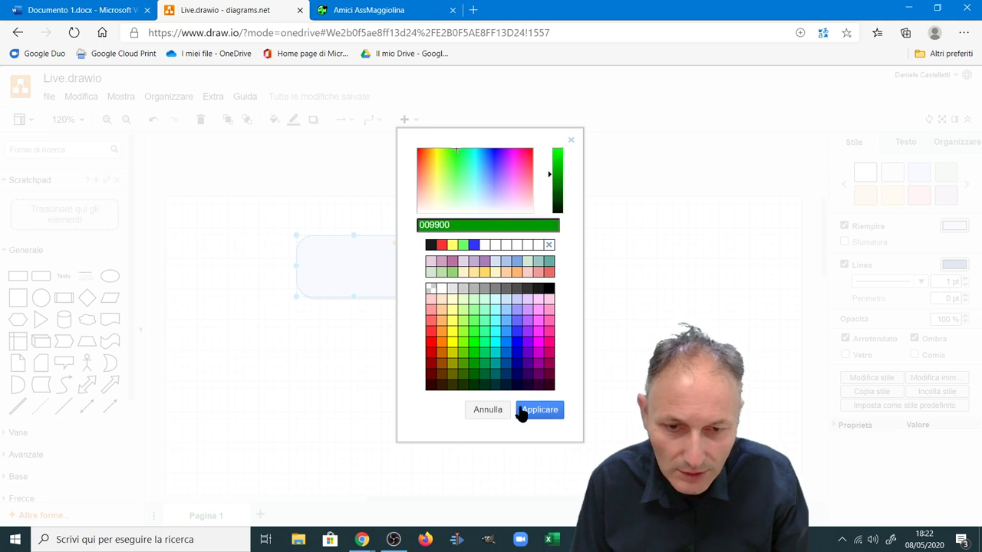
click(524, 409)
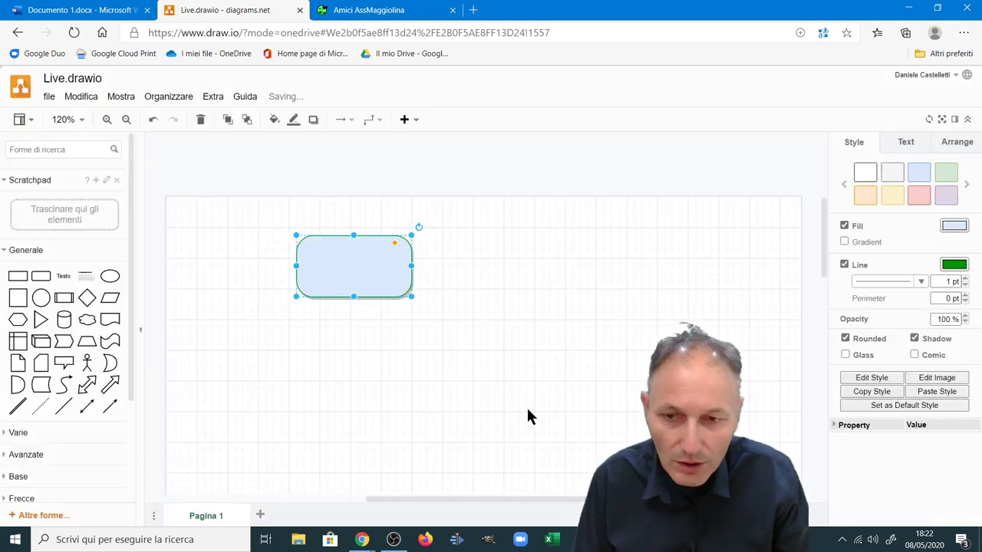
click(274, 119)
click(442, 191)
drag(442, 191, 420, 161)
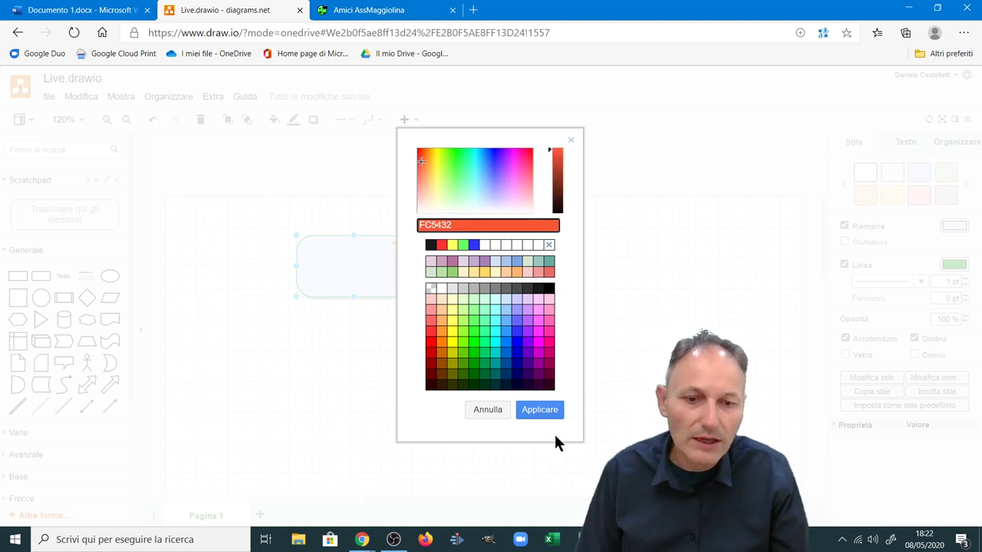
click(541, 410)
click(505, 415)
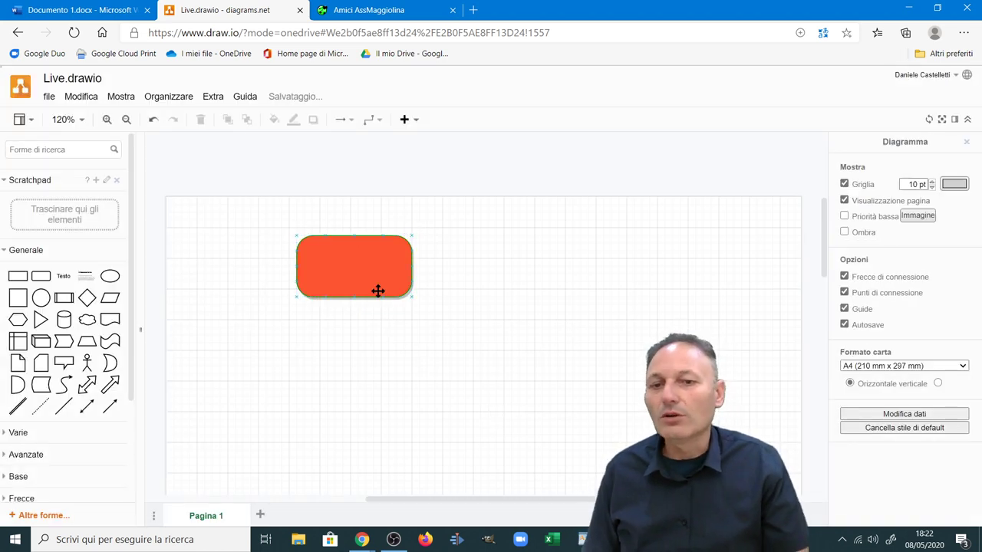
click(414, 288)
Step: Apply the pastel blue gradient preset from the Style palette to the box
click(966, 185)
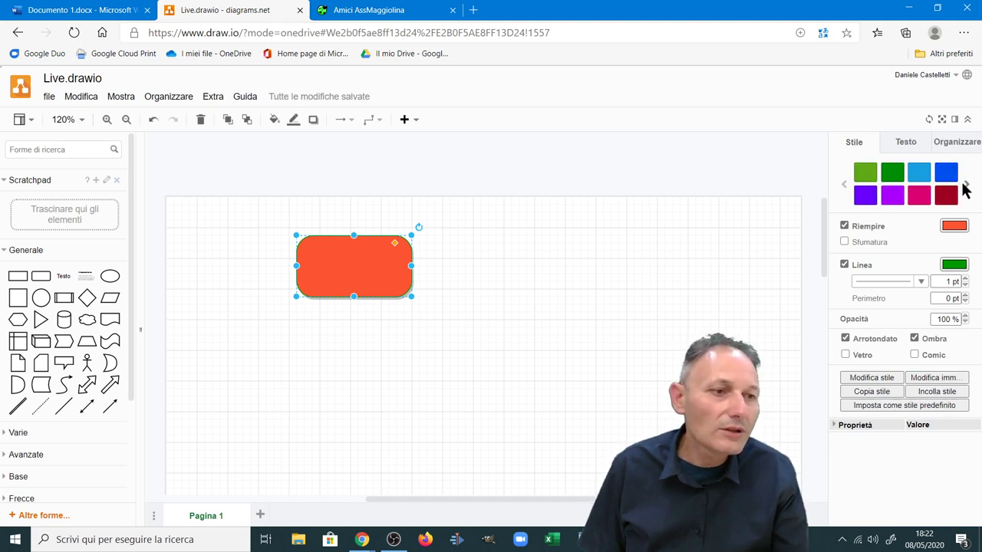
click(966, 185)
click(966, 185)
click(966, 186)
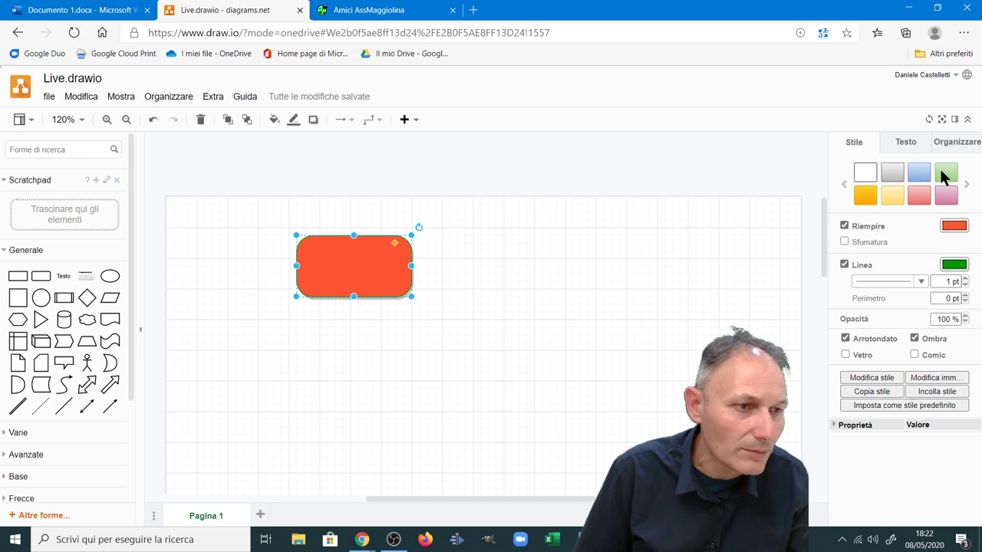
click(918, 174)
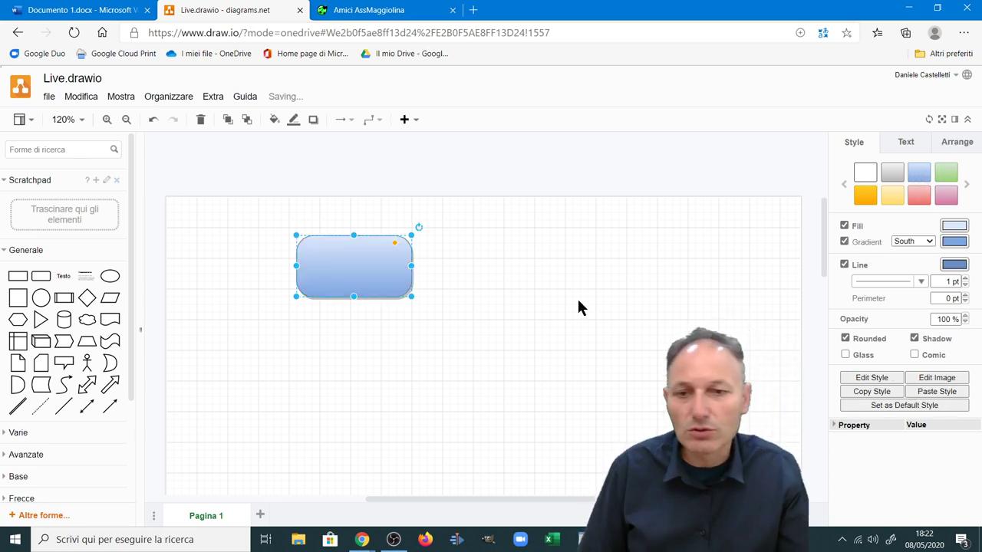
click(577, 297)
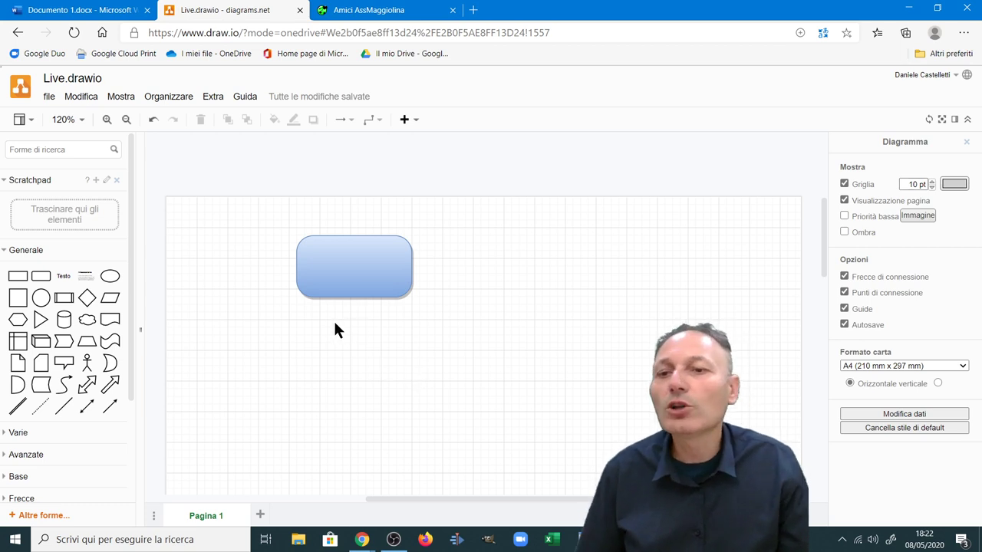
Step: Experiment with the box label (potere, a, qa) and widen the box to the right
double_click(337, 275)
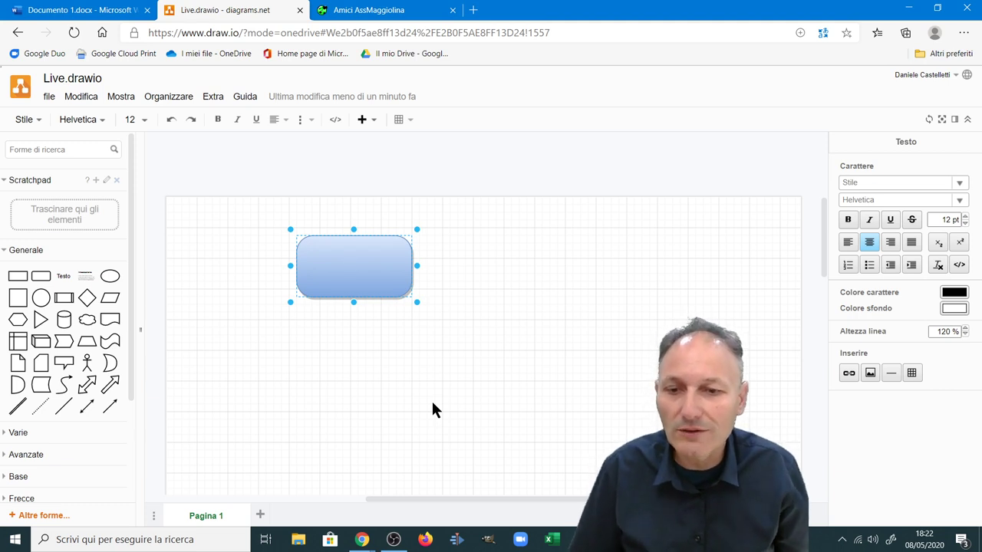
text(potere)
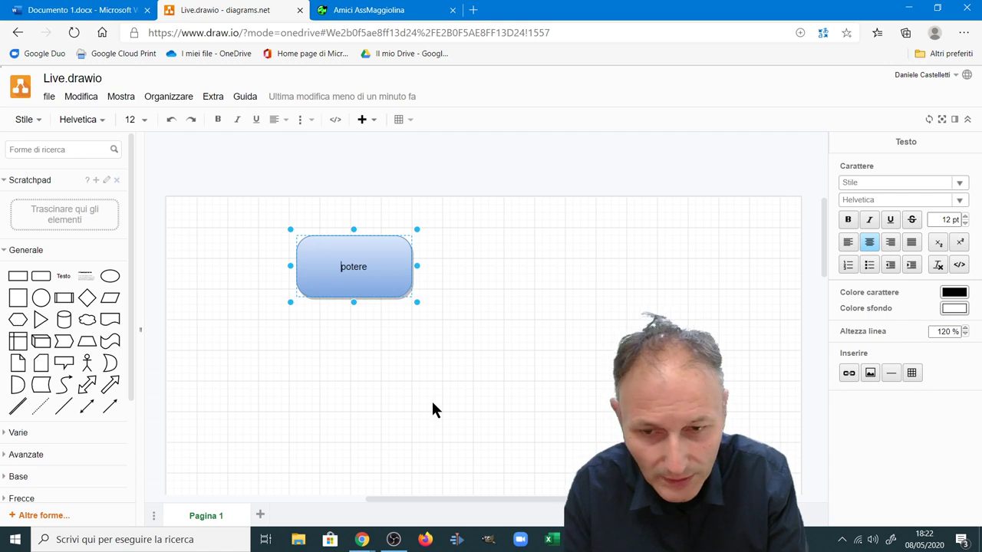
key(Delete)
key(Delete)
key(Delete)
key(Delete)
key(Delete)
key(Delete)
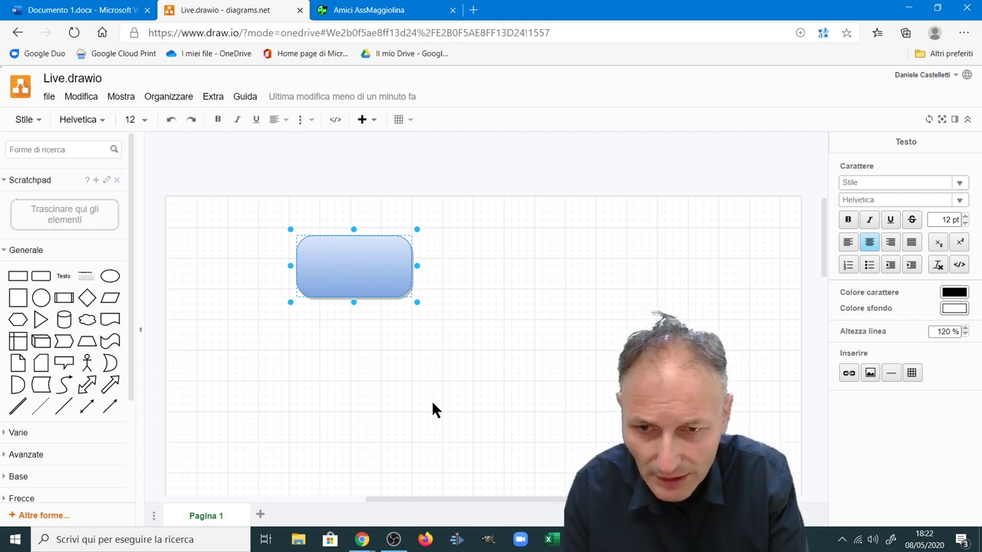
text(alpotere)
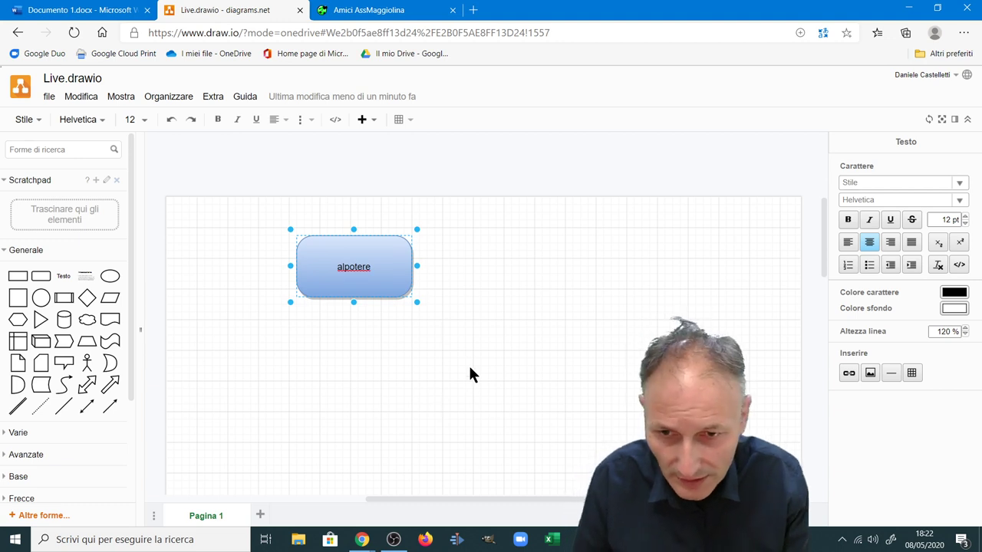
drag(418, 265, 491, 276)
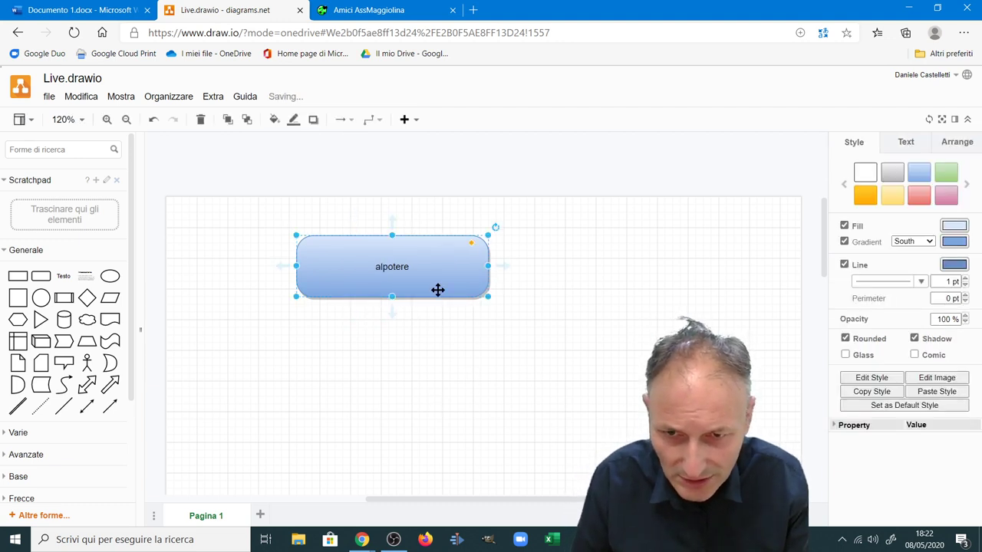
double_click(404, 270)
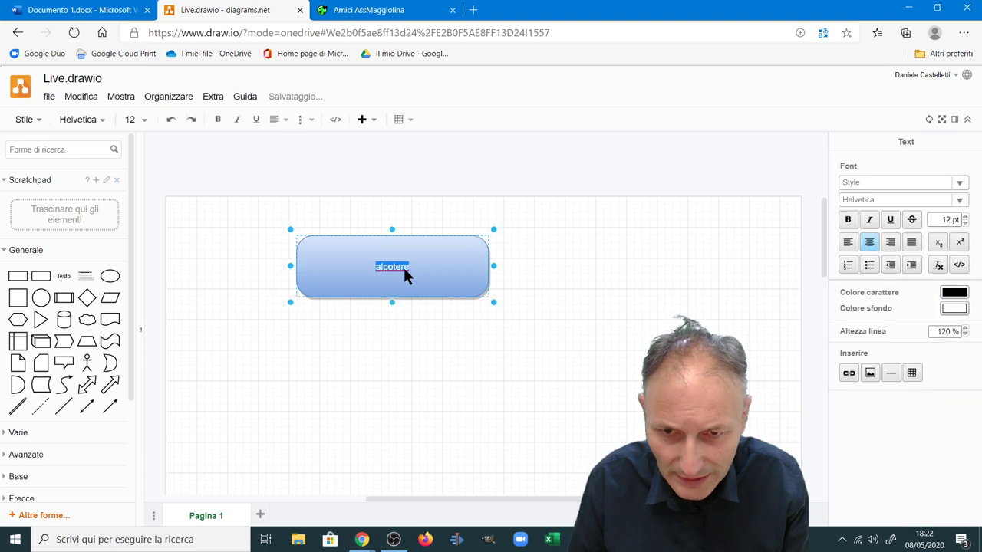
key(BackSpace)
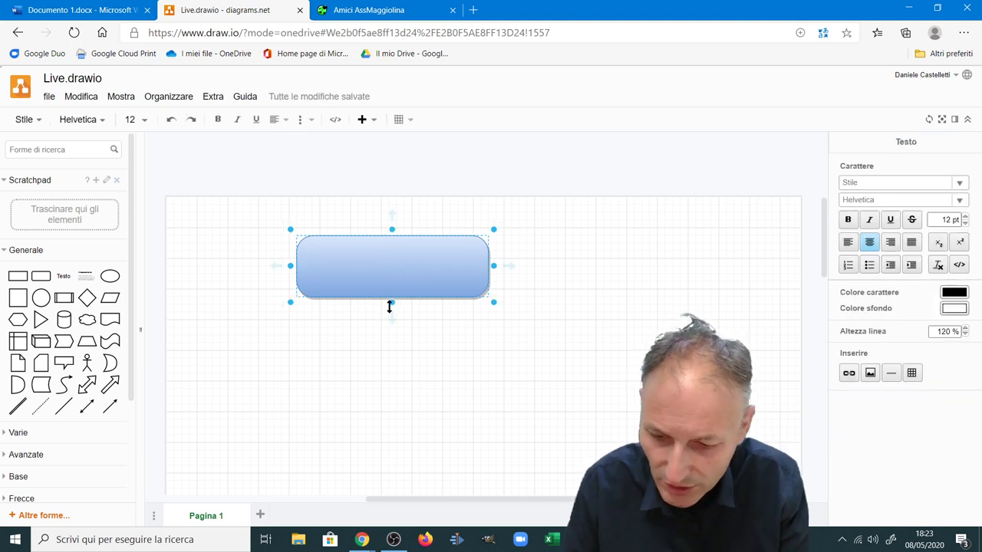
text(q)
text(apotere)
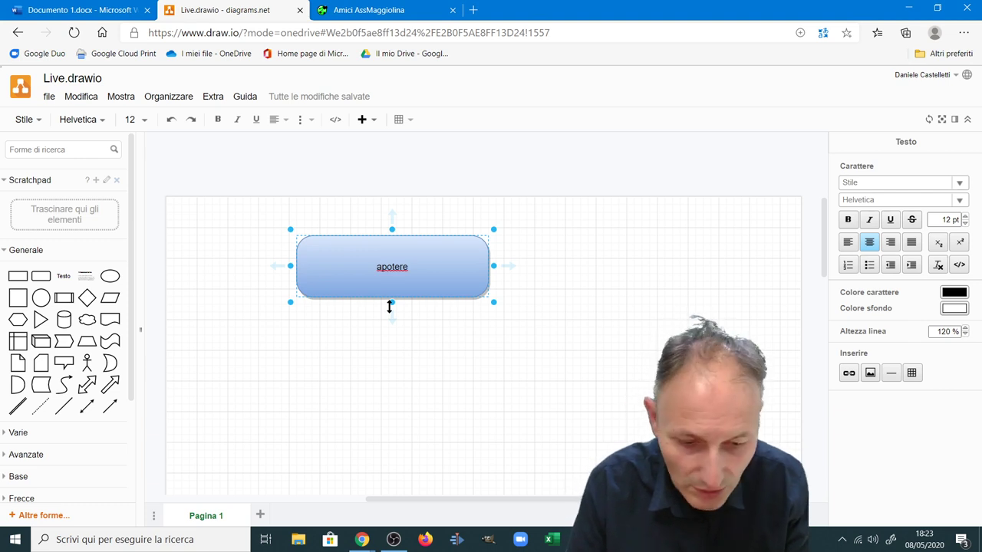
Step: Left-align the label text, edit its letters, then delete the blue box
click(848, 242)
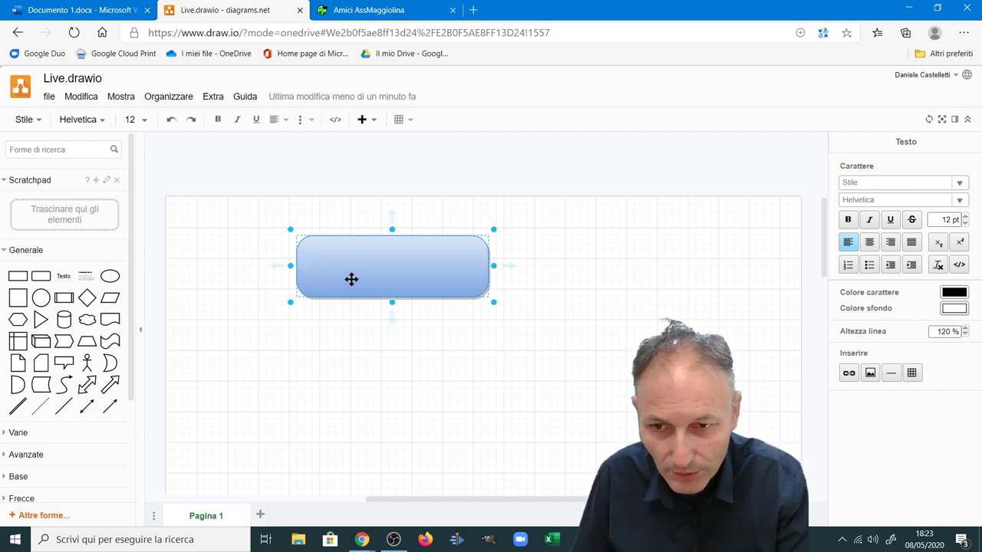
text(Ca)
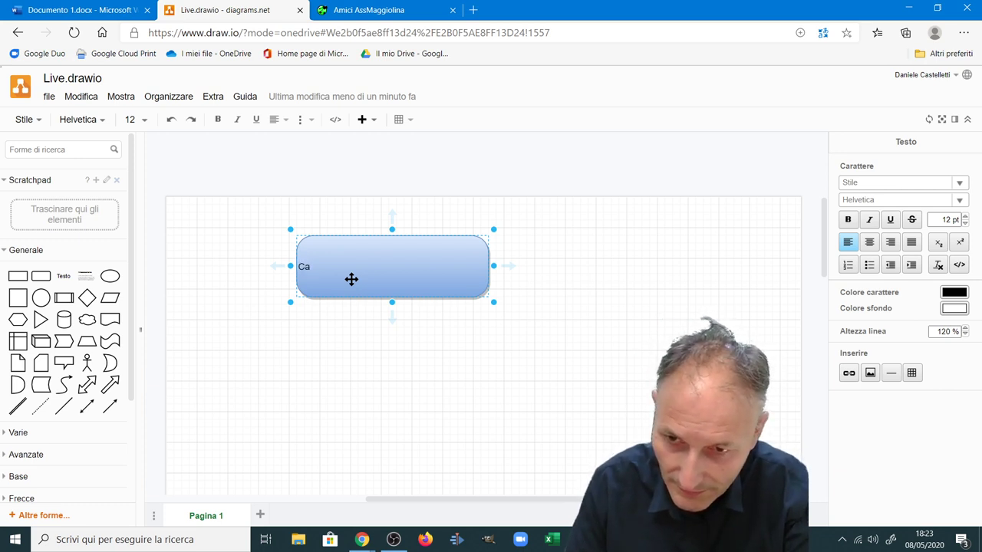
key(Delete)
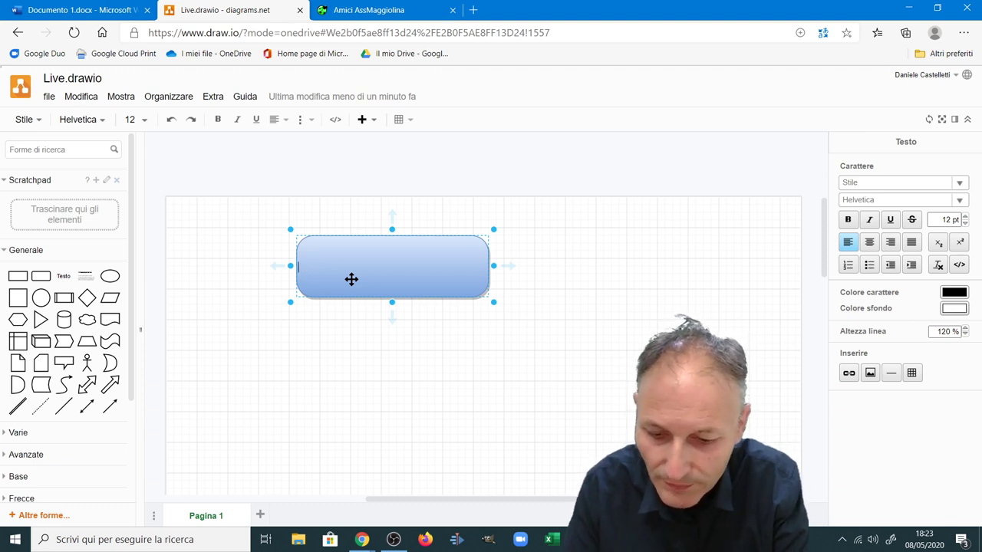
text(L)
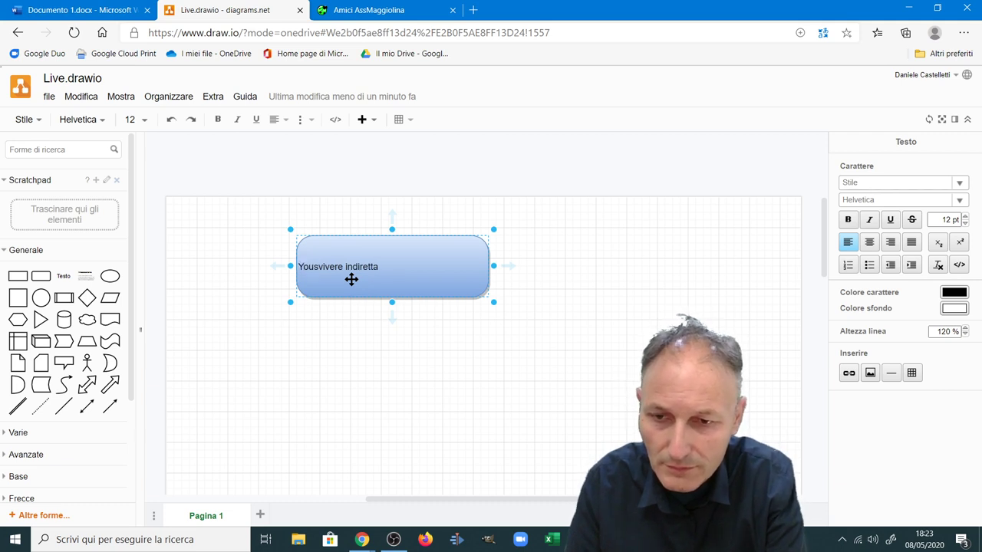
text(e)
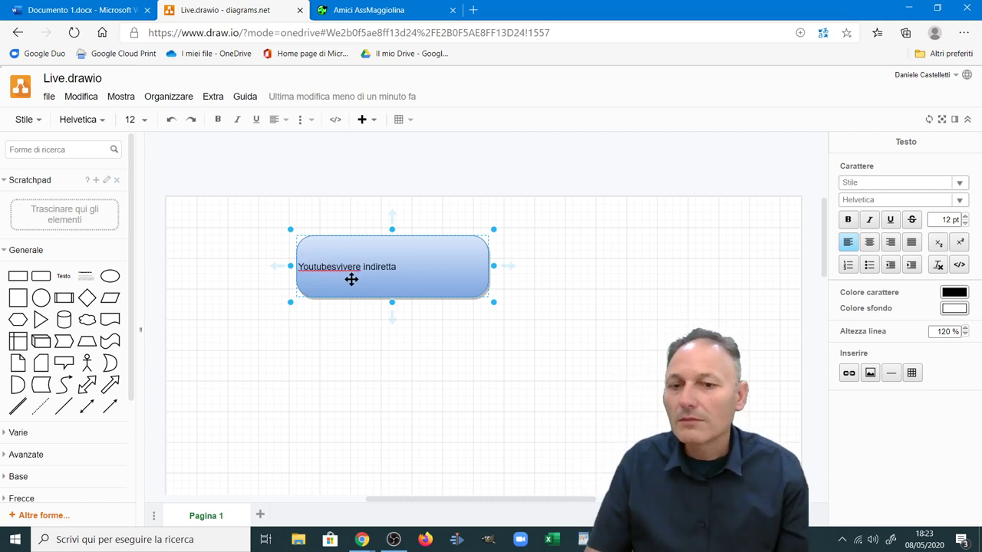
click(432, 297)
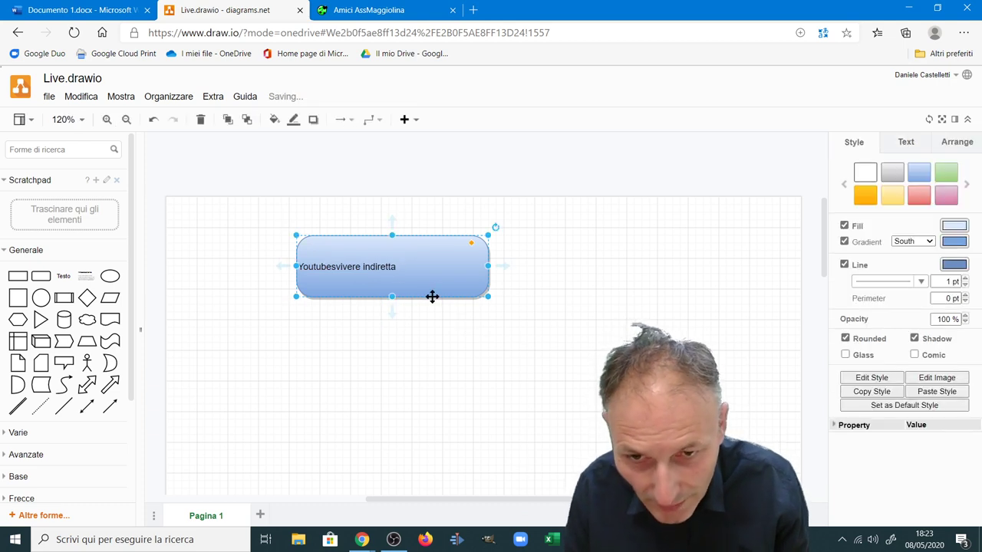
key(Delete)
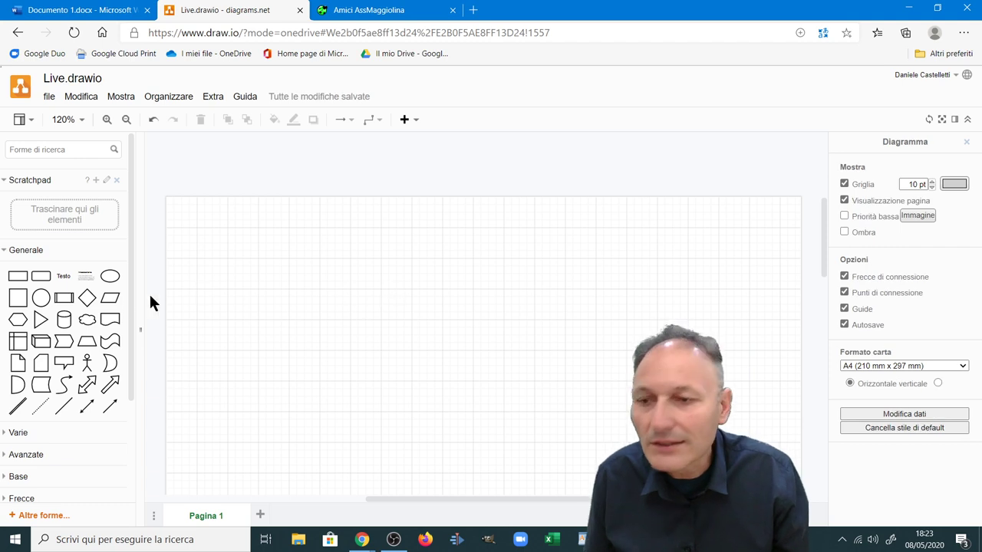
Step: Place a rounded rectangle labelled 'vivere' at the upper left, then close the diagram tab
click(41, 277)
drag(453, 321, 230, 245)
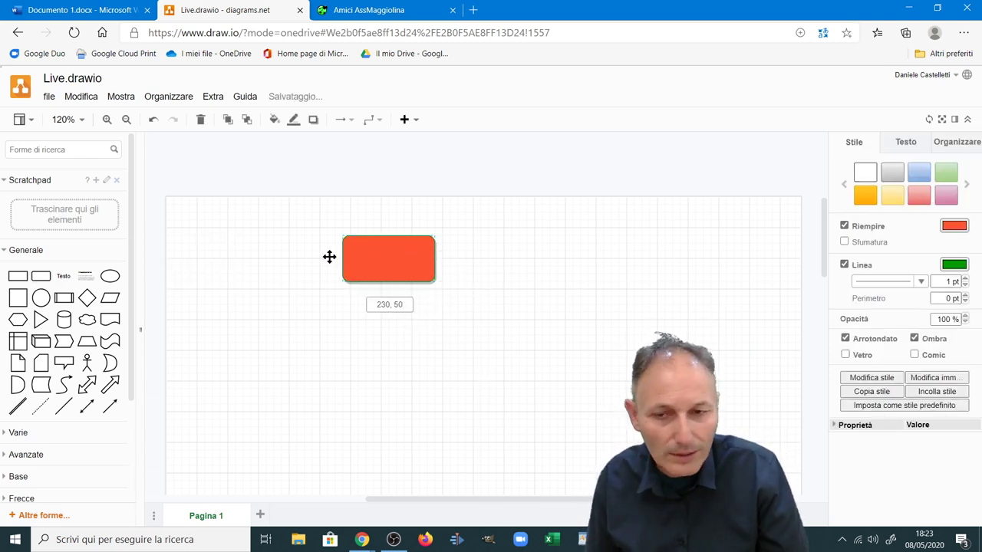
double_click(233, 240)
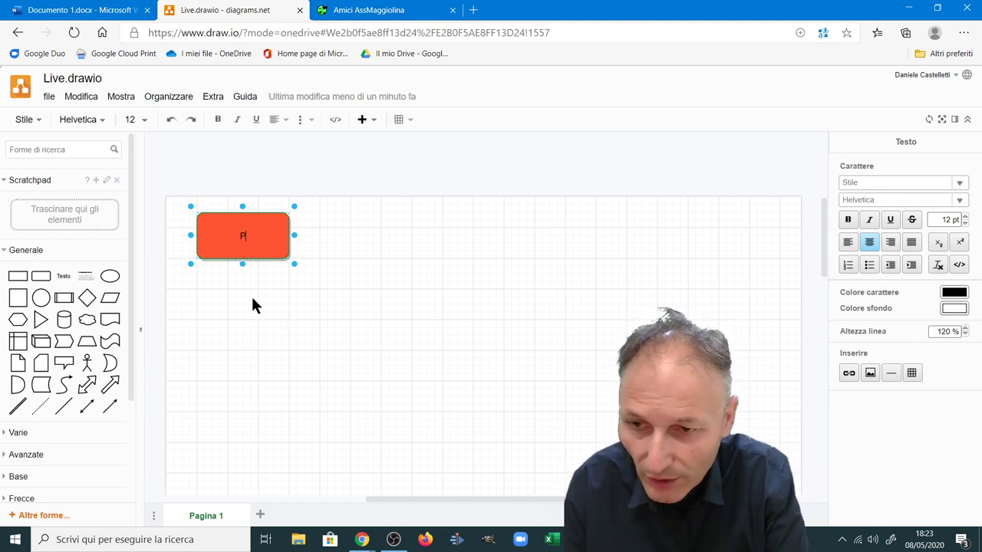
text(Prova)
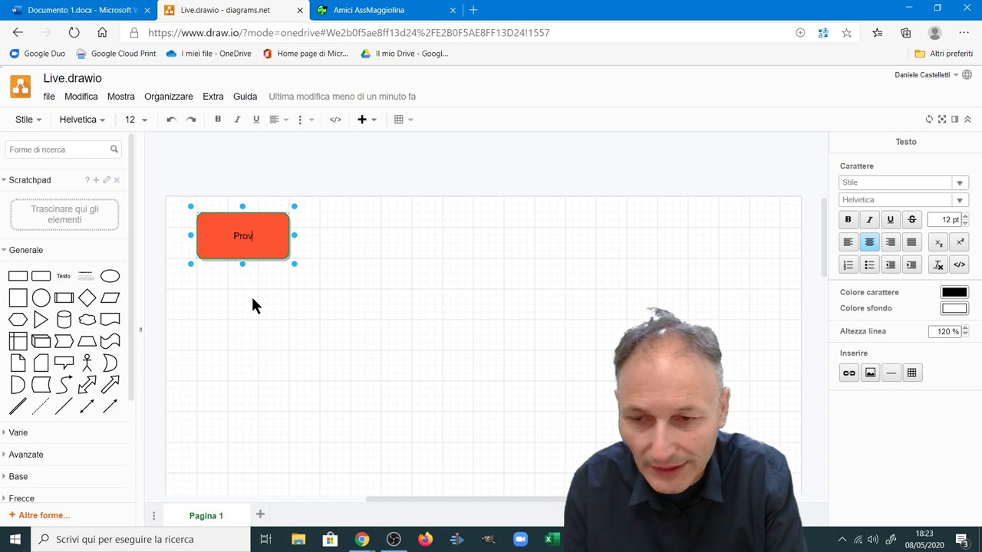
key(BackSpace)
key(BackSpace)
key(BackSpace)
text(viv)
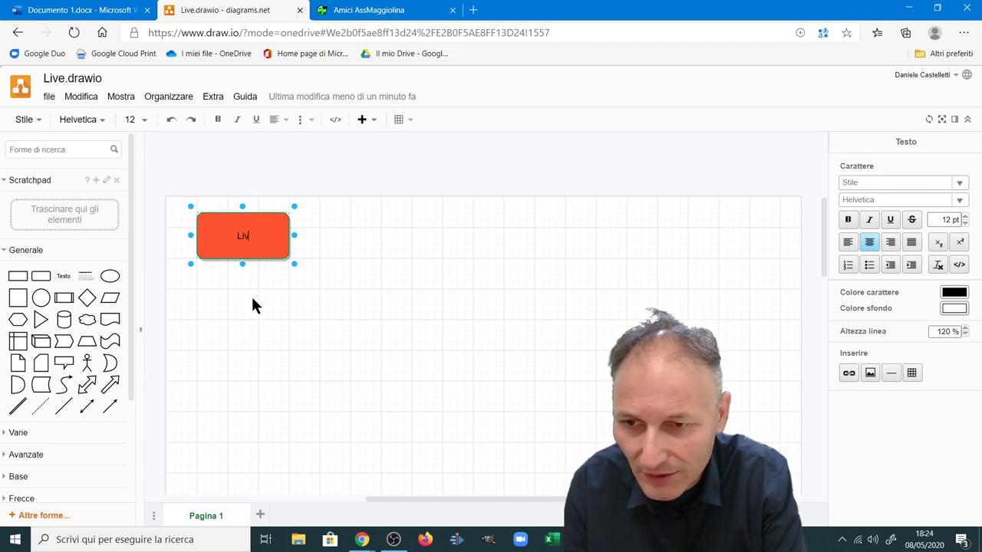
text(ere)
key(Home)
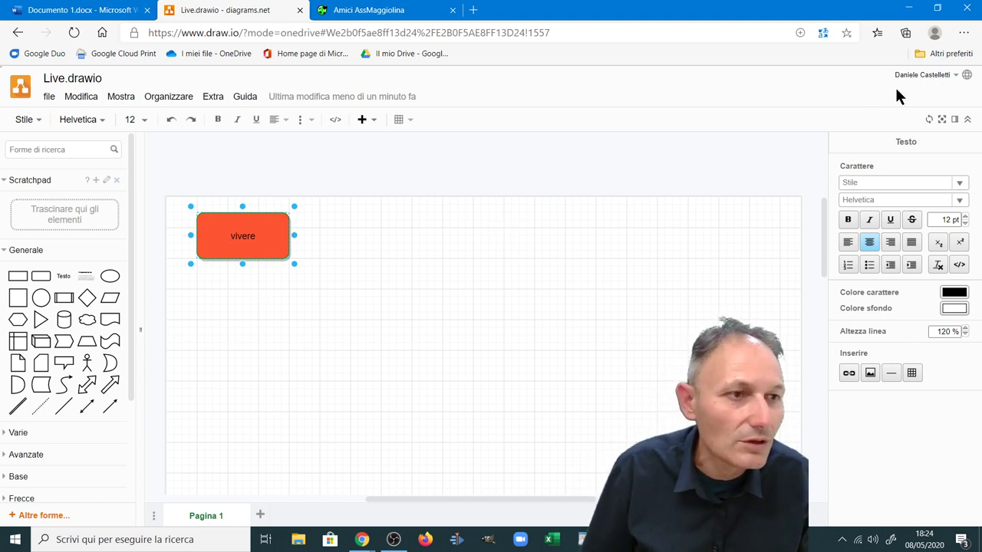
click(299, 10)
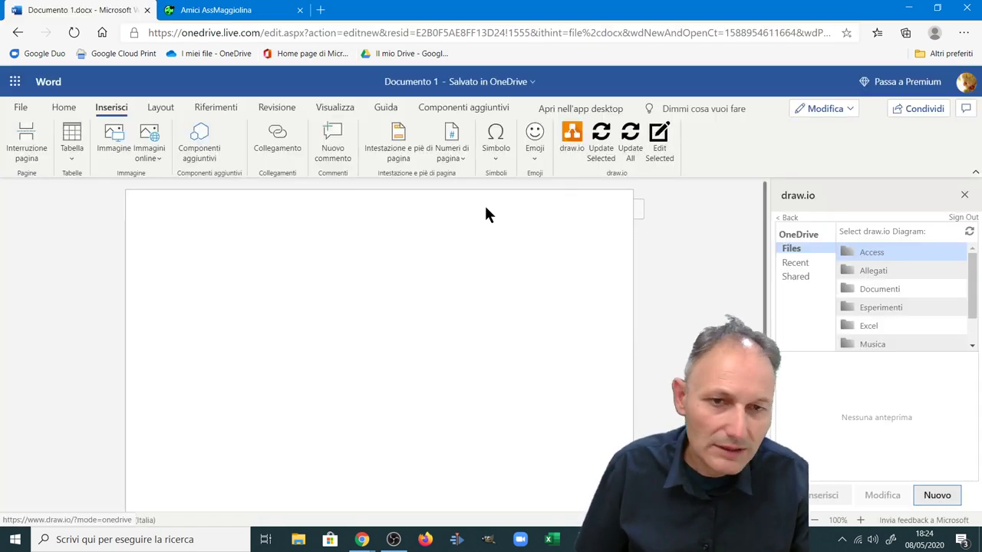
Step: Start a new diagram from the draw.io add-in panel in Word Online
click(937, 495)
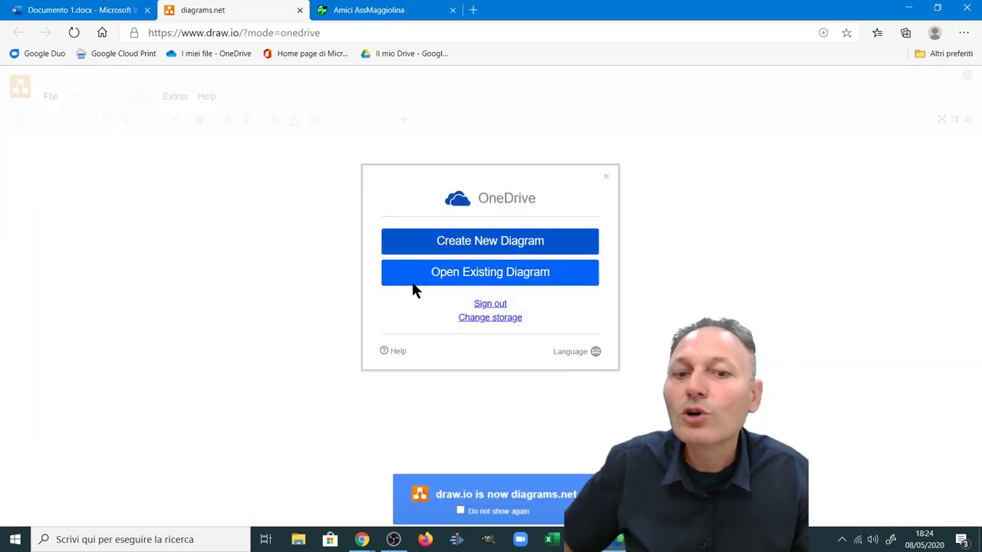
Step: Create a new OneDrive diagram named 'diagramma in live' in the Esperimenti folder
click(465, 249)
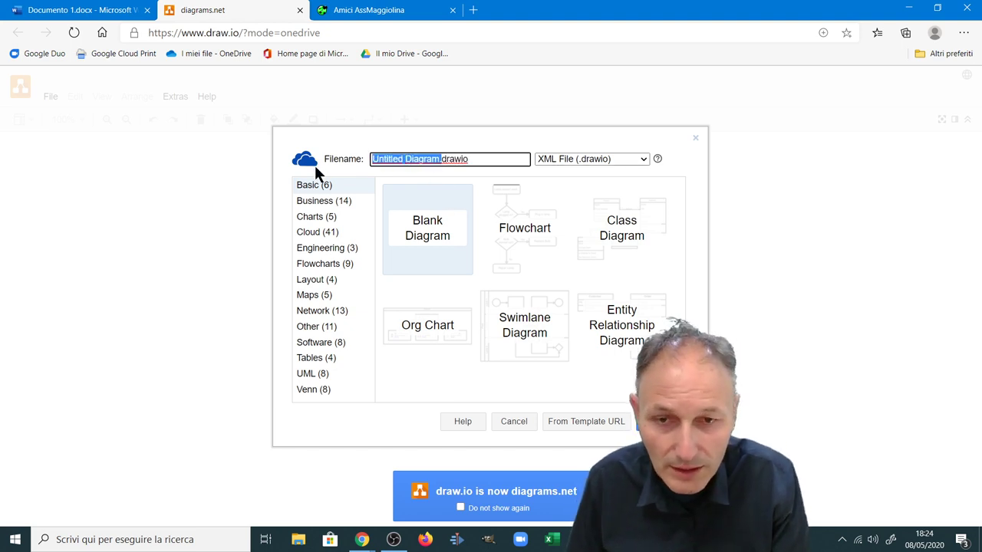
key(Home)
key(Delete)
key(Delete)
key(Delete)
key(Delete)
key(Delete)
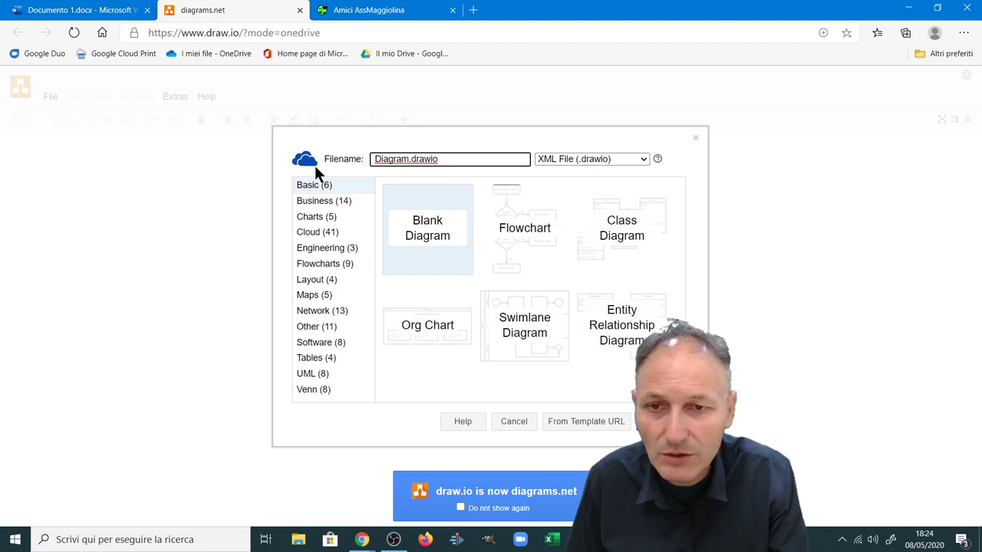
key(Delete)
key(Delete)
key(Delete)
key(Delete)
key(Delete)
key(Delete)
key(Delete)
key(Delete)
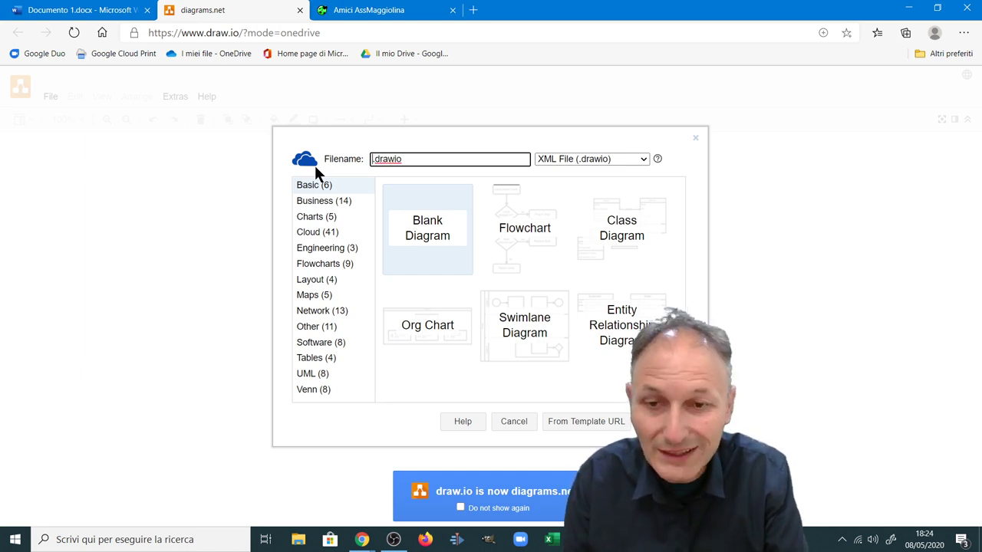
text(diagr)
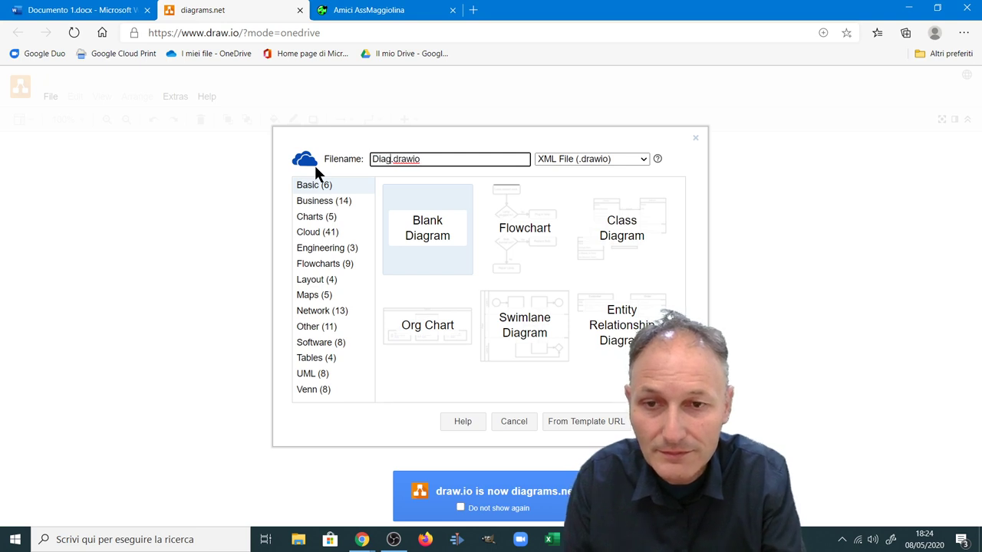
text(amma in li)
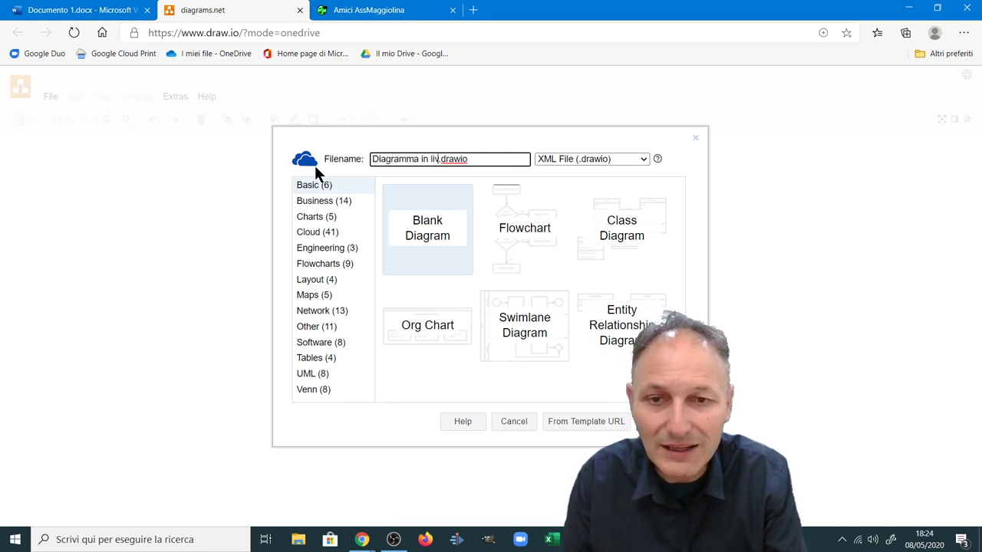
text(ve)
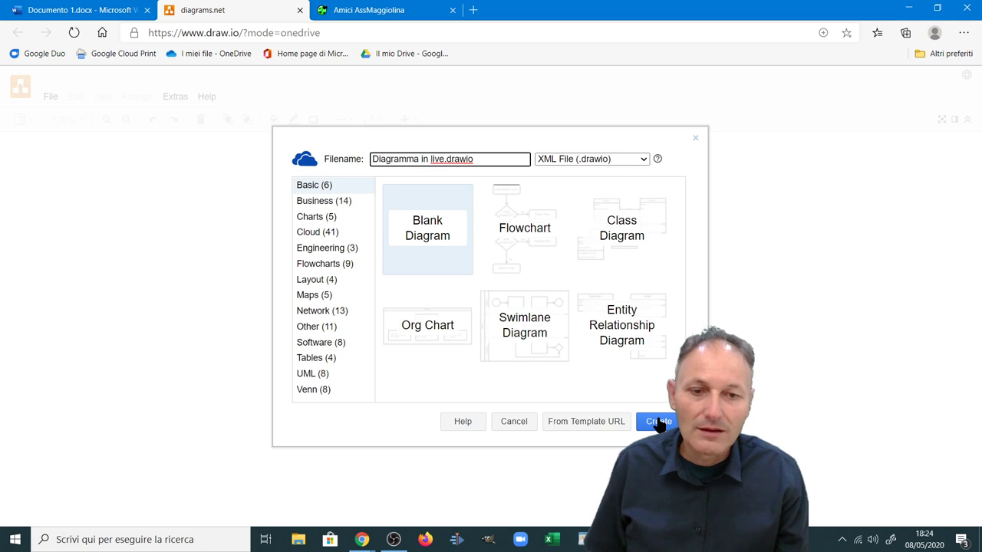
click(658, 422)
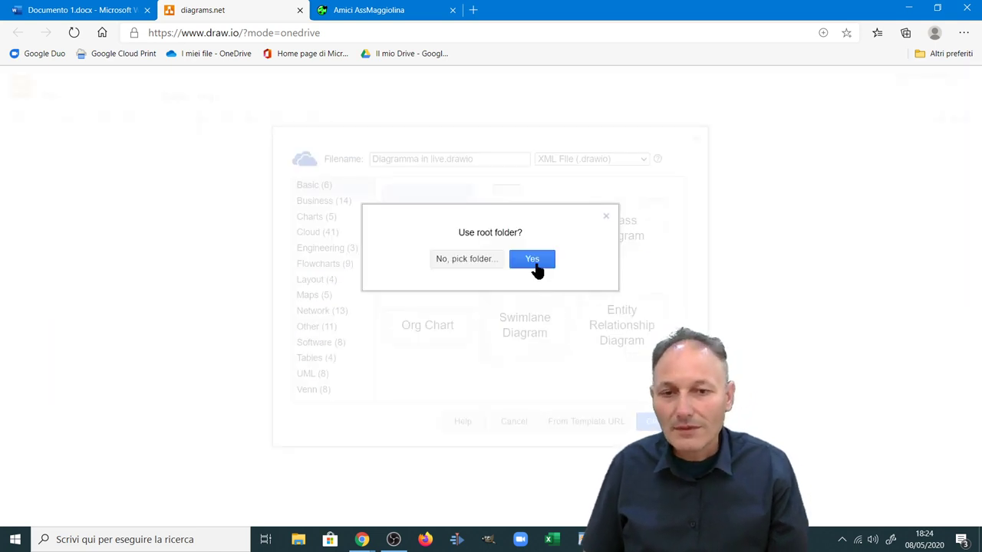
click(458, 261)
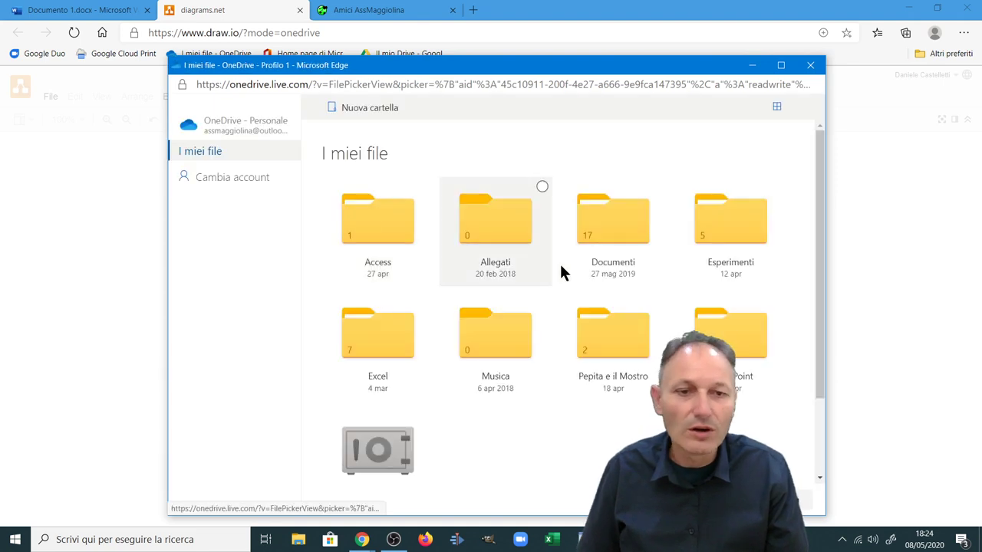
click(724, 225)
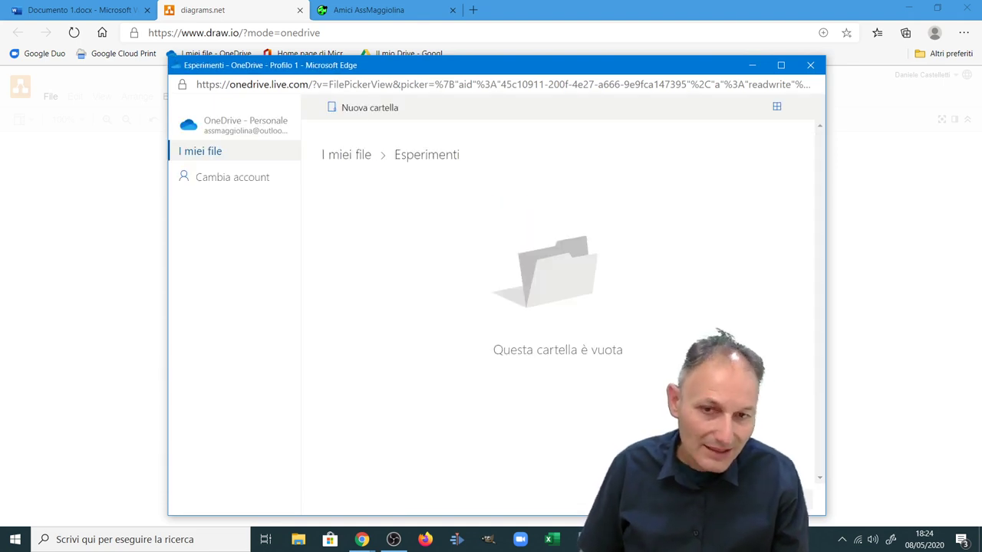
click(767, 494)
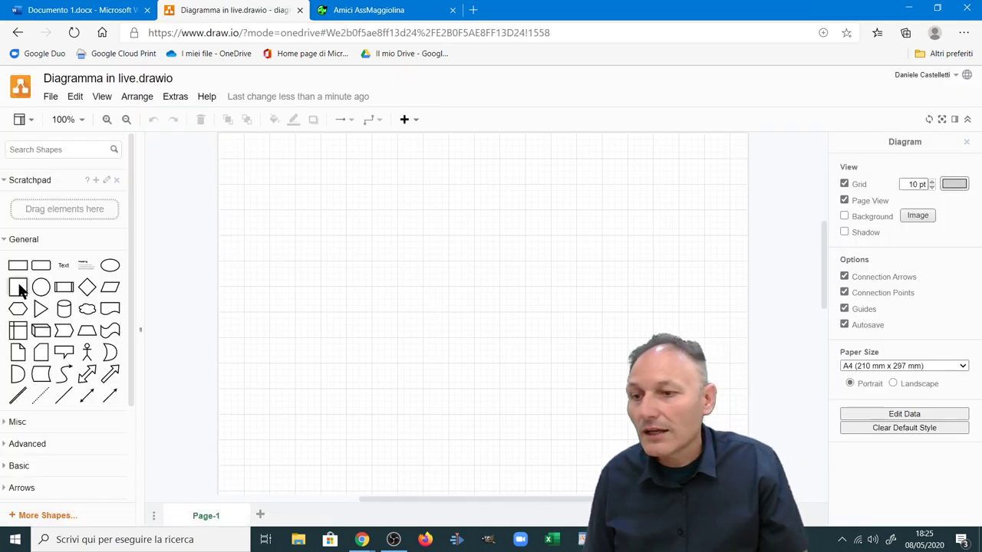
Step: Add a light-blue gradient rounded rectangle, sized 190 x 80, at the page's top-left
click(42, 267)
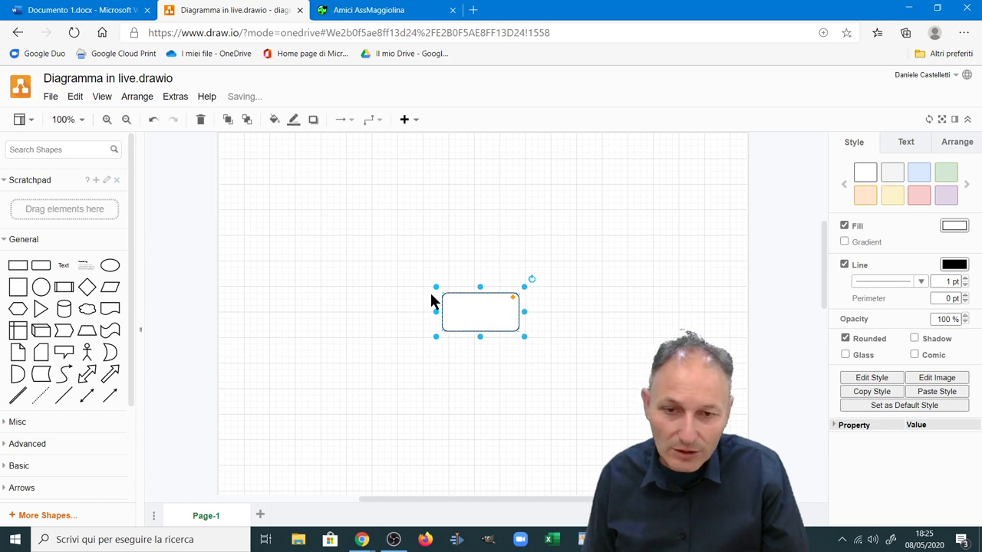
click(966, 185)
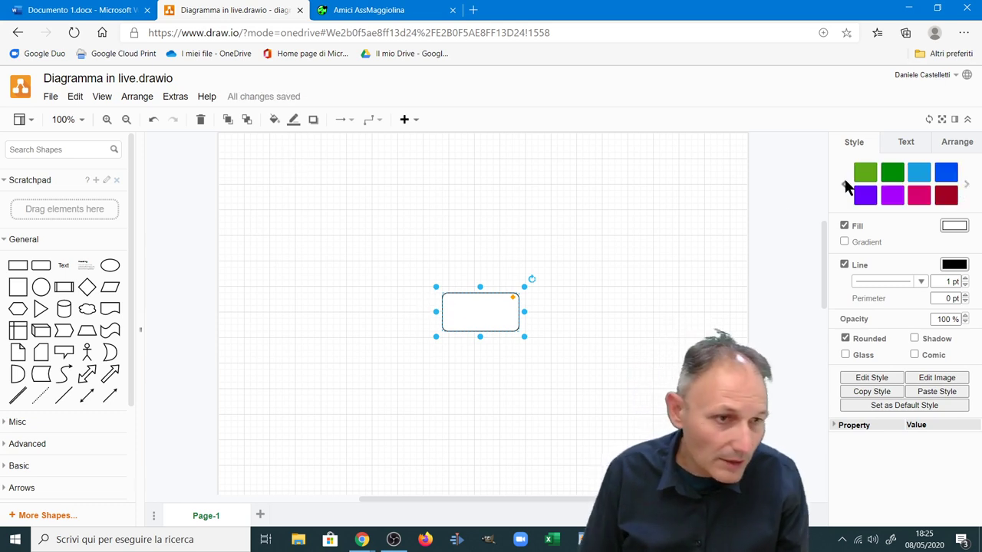
click(844, 185)
click(966, 186)
click(966, 186)
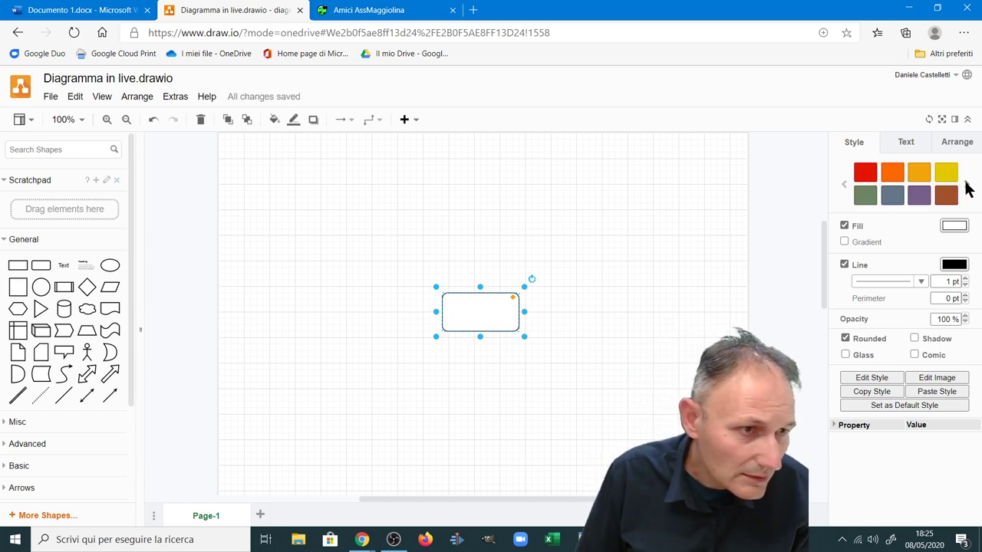
click(967, 187)
click(967, 187)
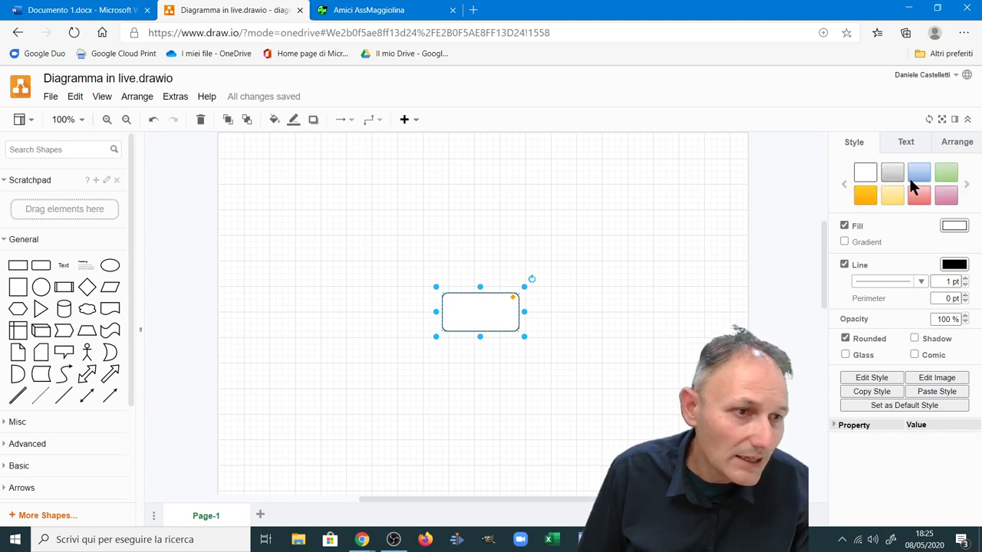
click(920, 172)
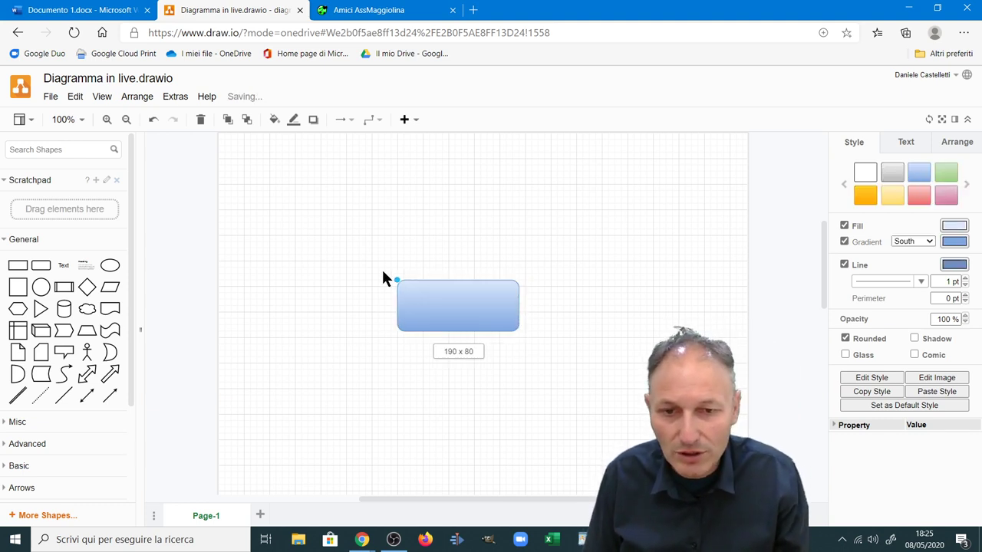
drag(433, 287, 374, 280)
drag(441, 302, 326, 179)
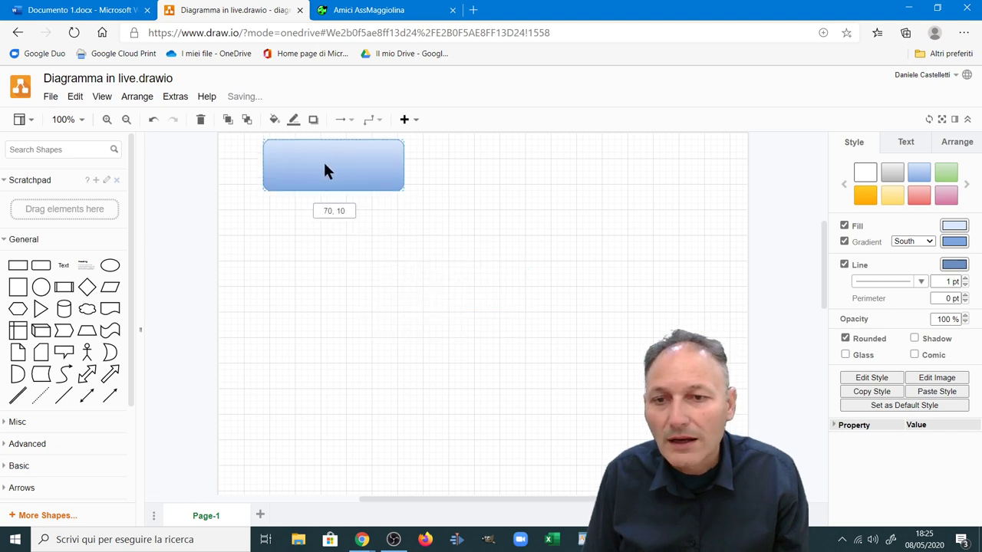
Step: Type the label 'Canale YouTube AssMaggiolina' into the blue box, fixing typos, and select it
double_click(332, 186)
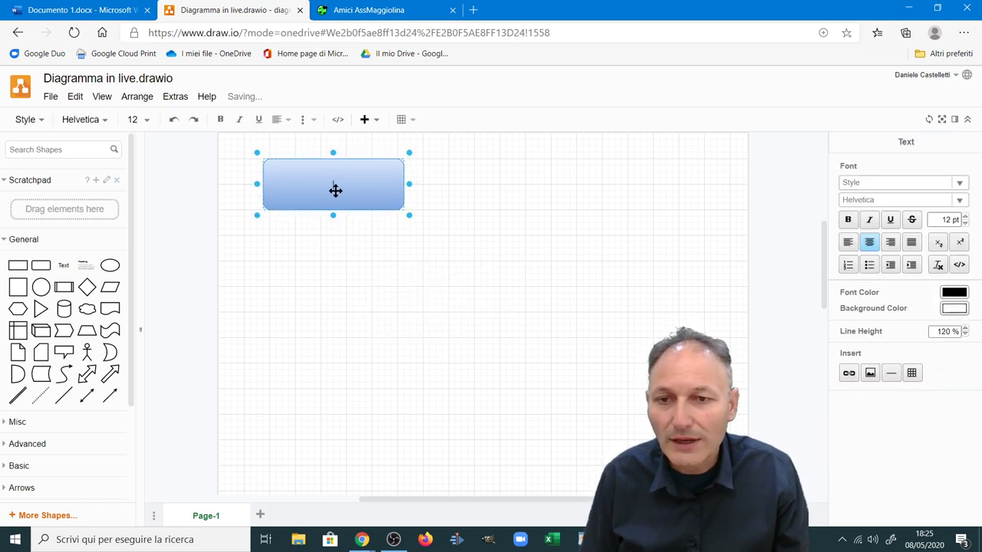
text(Canale)
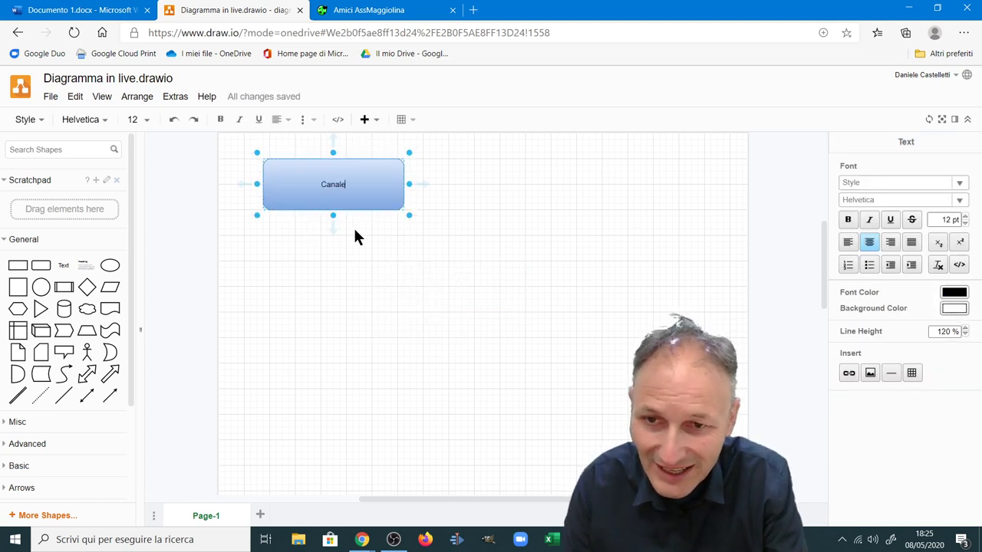
text( H)
key(BackSpace)
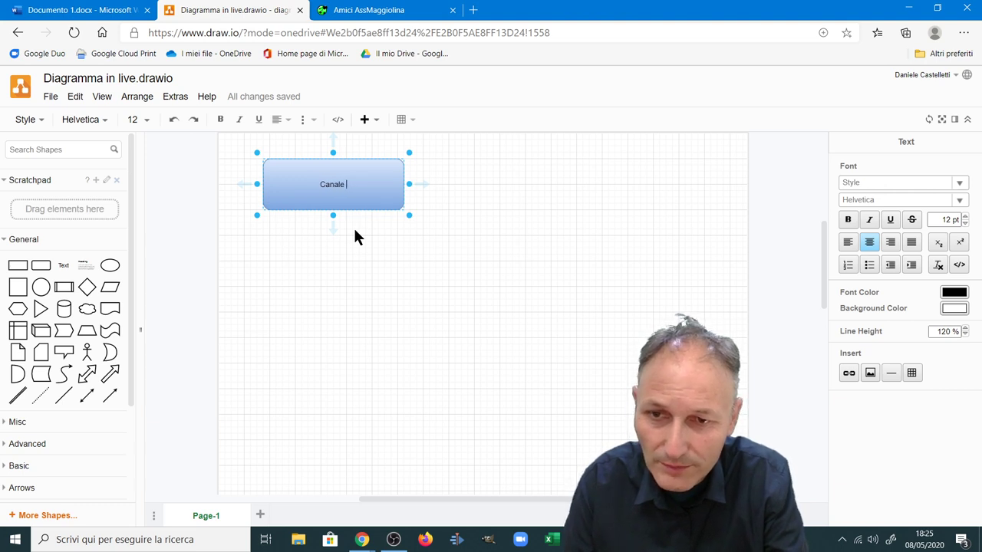
text(UY)
key(BackSpace)
key(BackSpace)
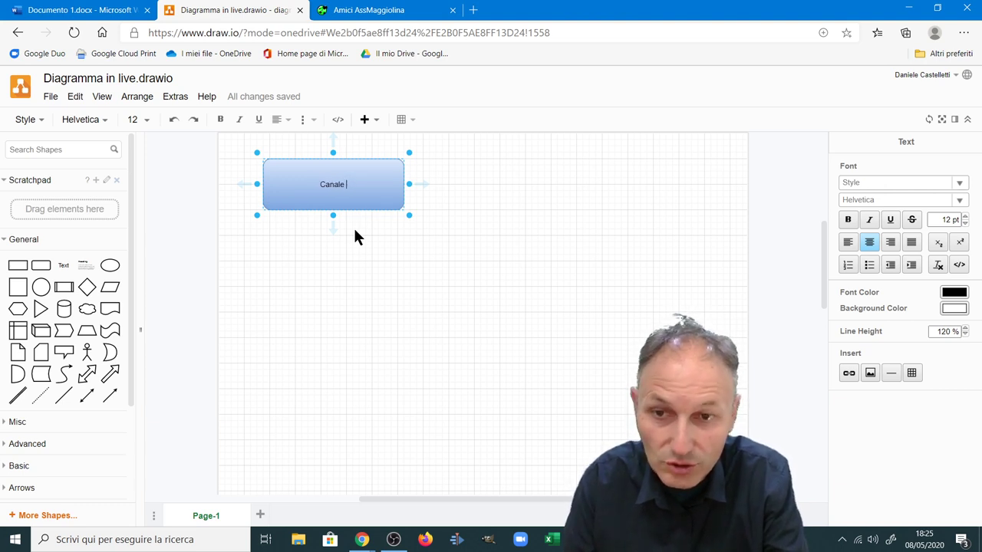
text(YouTu)
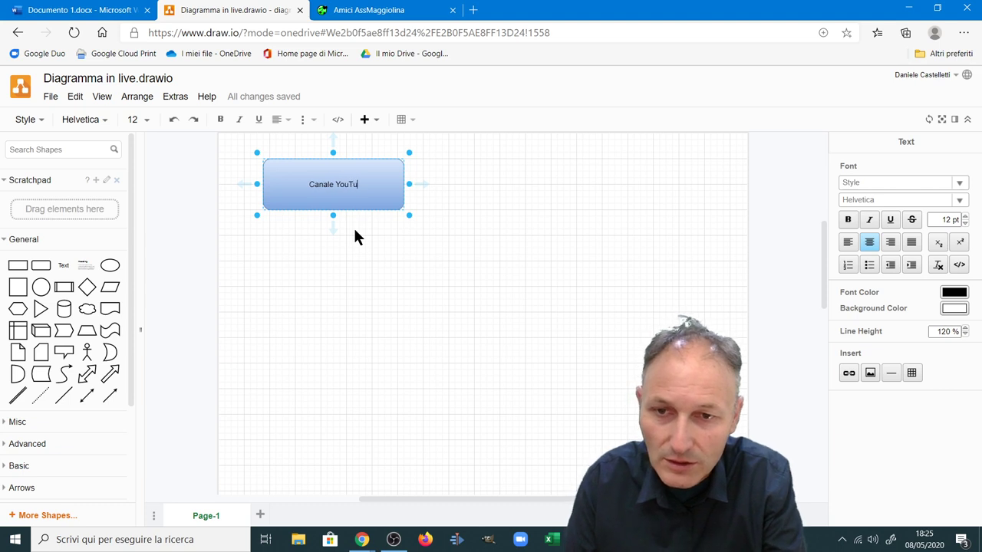
text(be AssM)
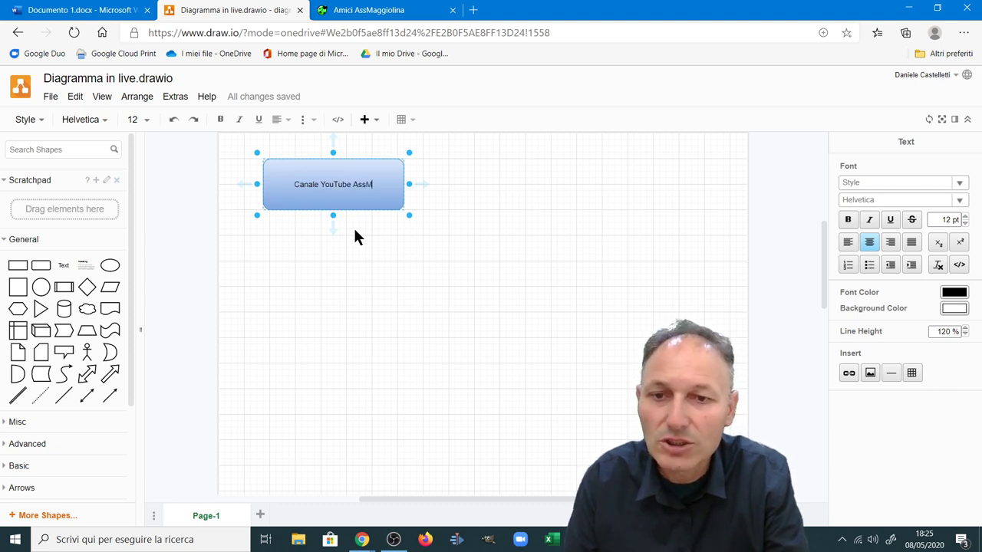
text(aggiolina)
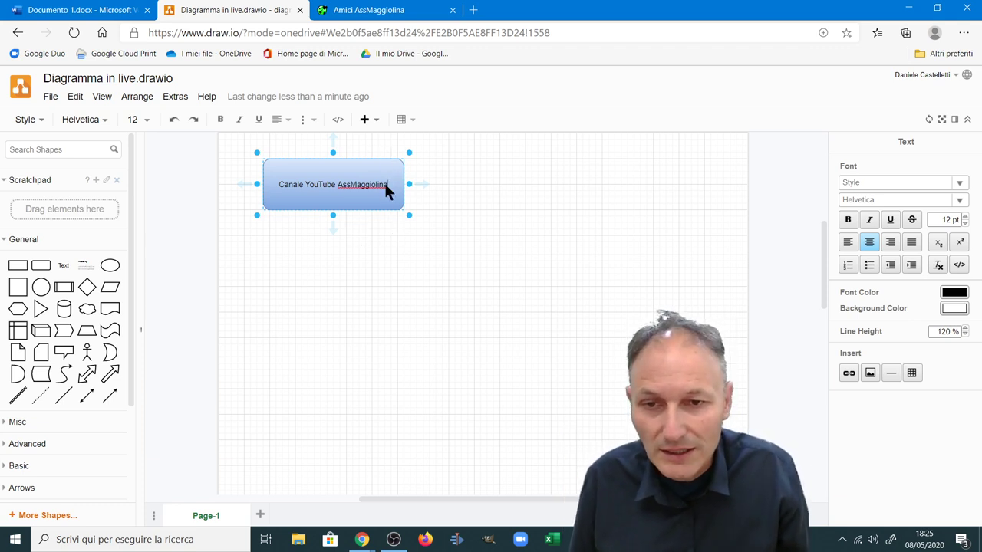
triple_click(364, 183)
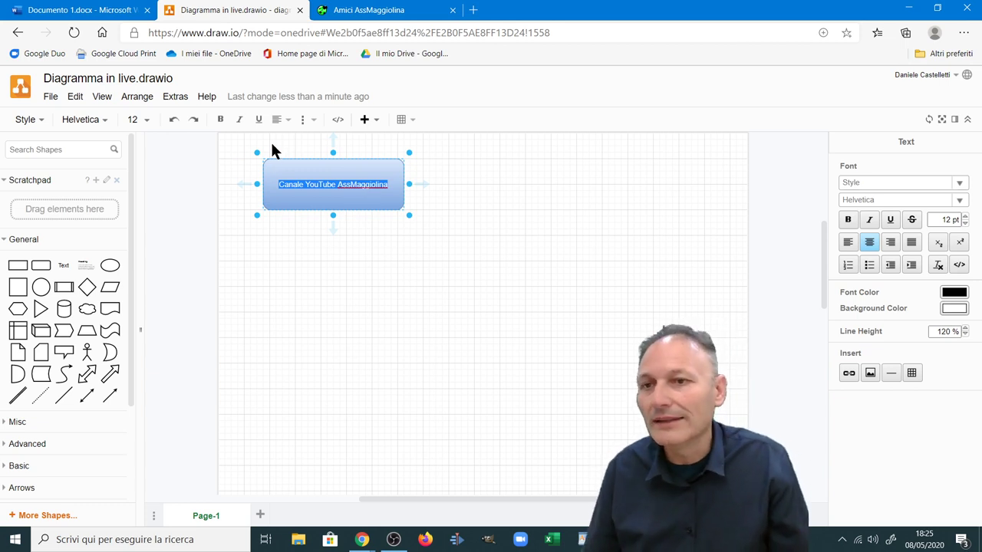
Step: Set the label font to Comic Sans MS at 24 pt
click(105, 121)
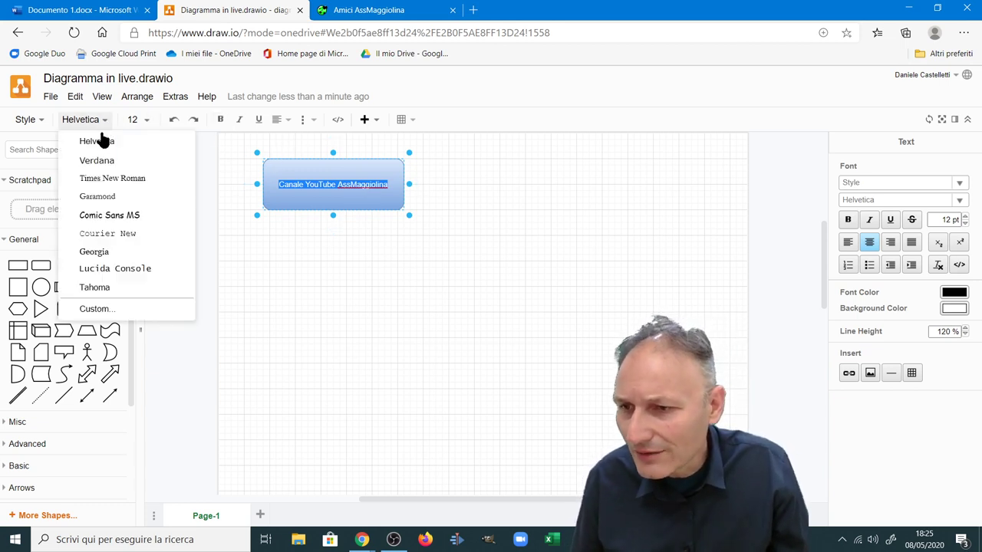
click(106, 217)
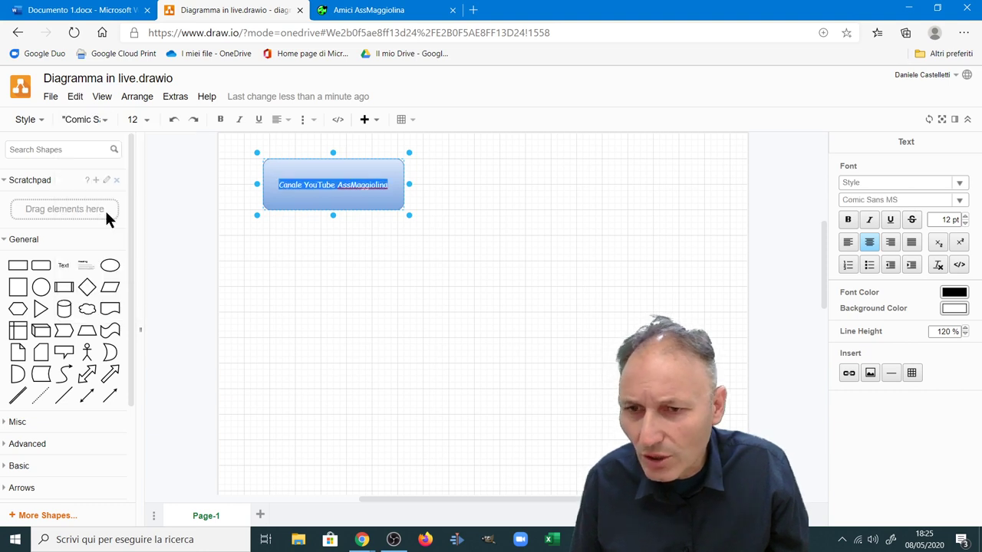
click(147, 123)
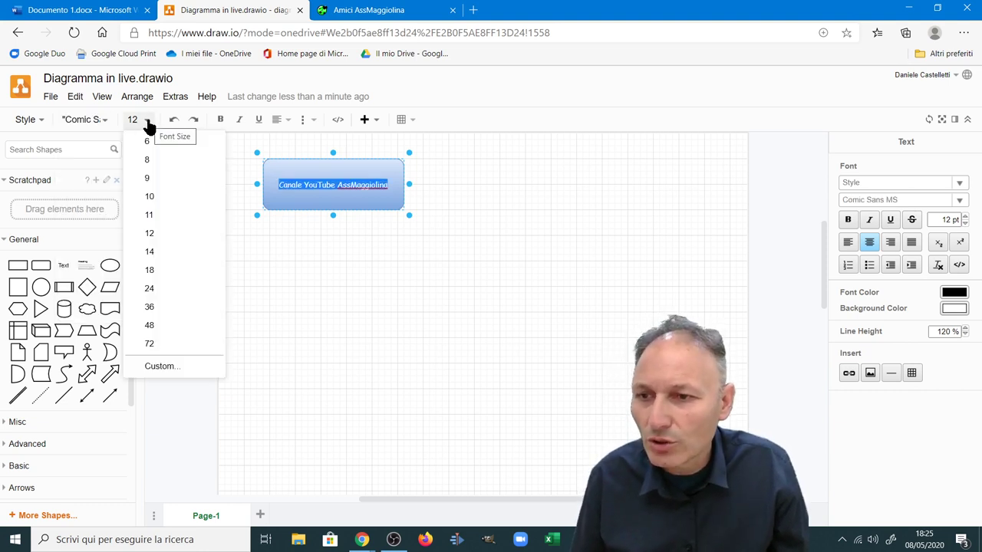
click(150, 290)
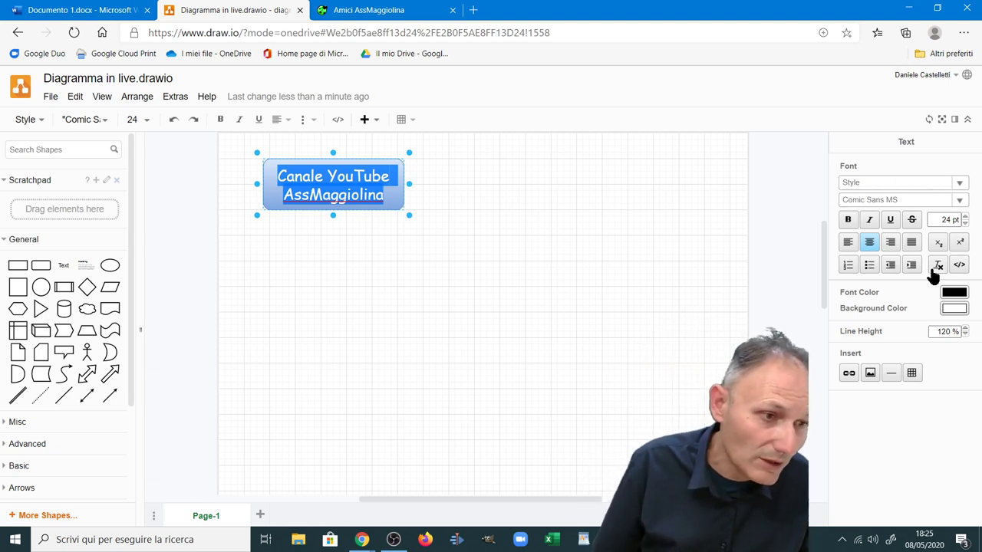
Step: Colour the label text pure red (FF0000)
click(956, 295)
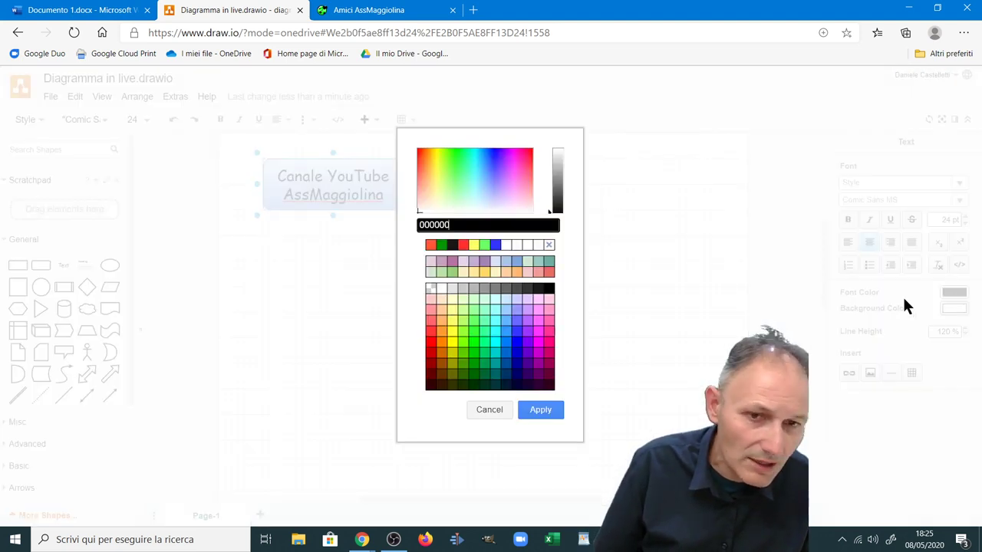
click(430, 246)
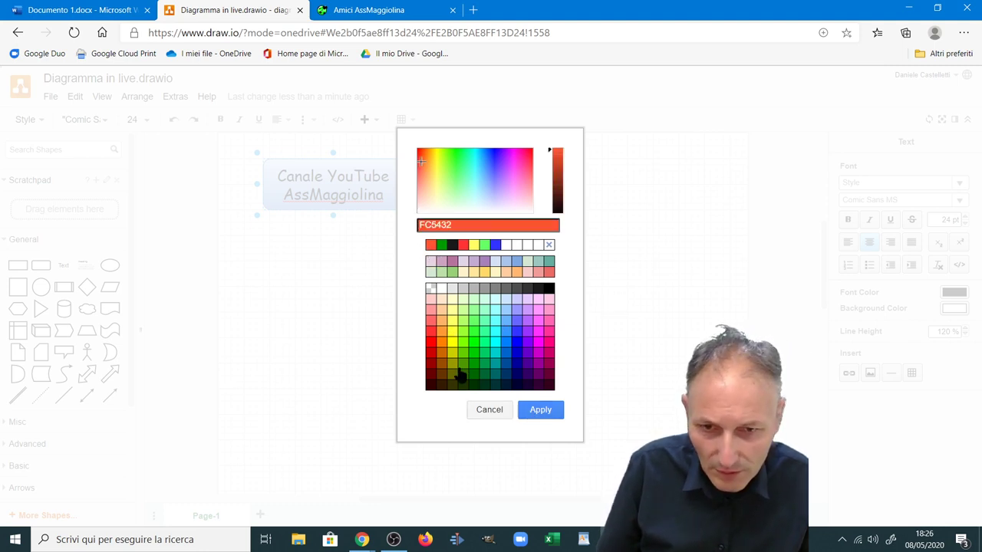
click(431, 341)
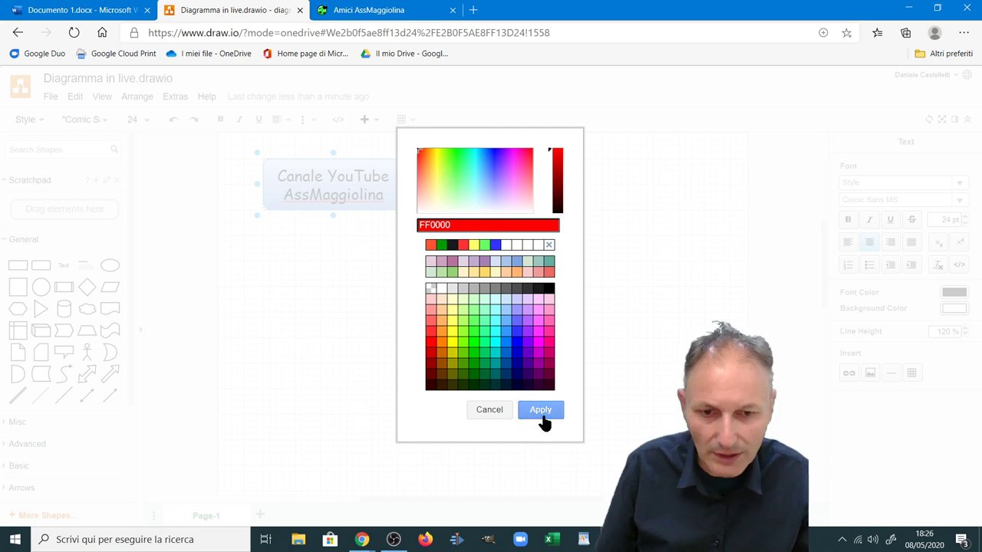
click(542, 418)
click(449, 321)
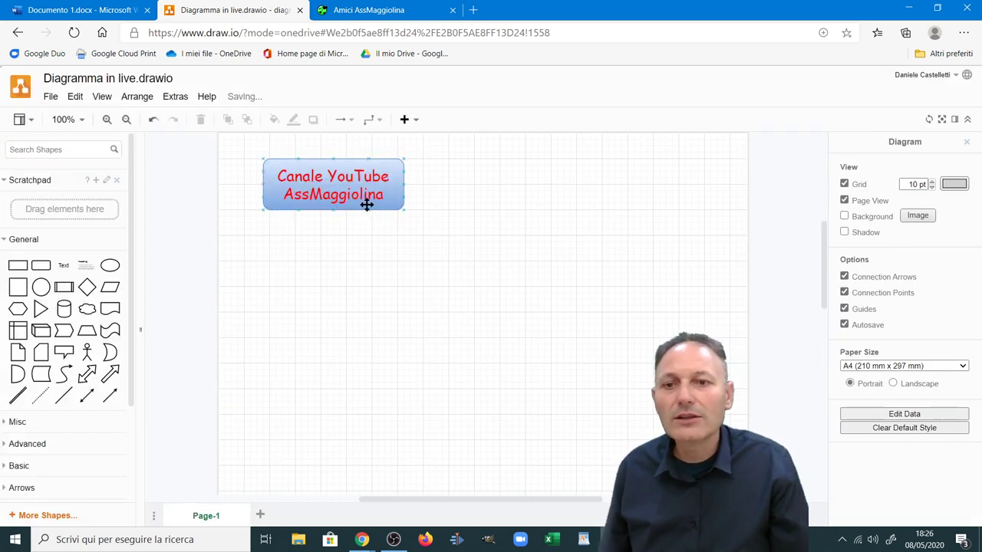
Step: Enlarge the Canale YouTube AssMaggiolina box to 240 x 90 and clone it below with a connector
click(370, 203)
drag(404, 214, 417, 218)
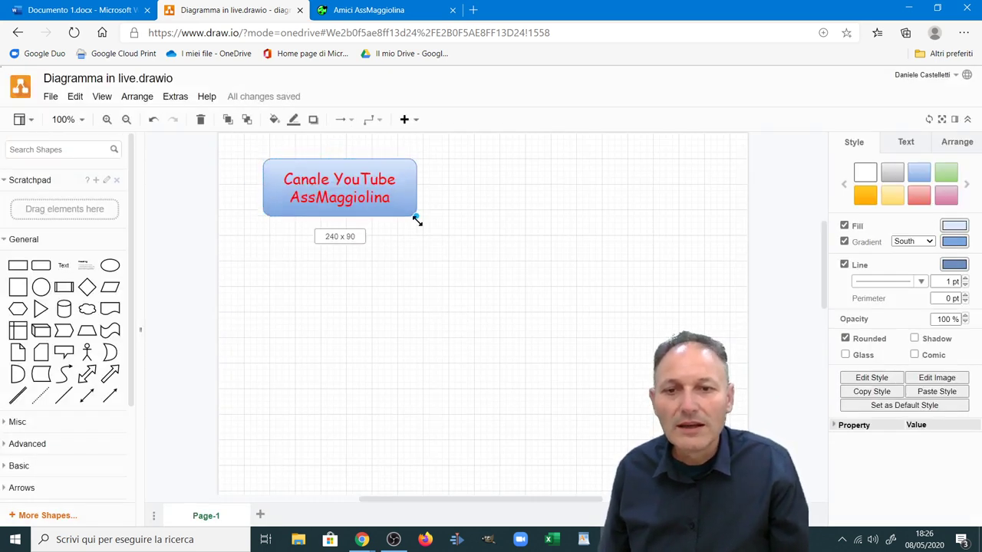
click(441, 282)
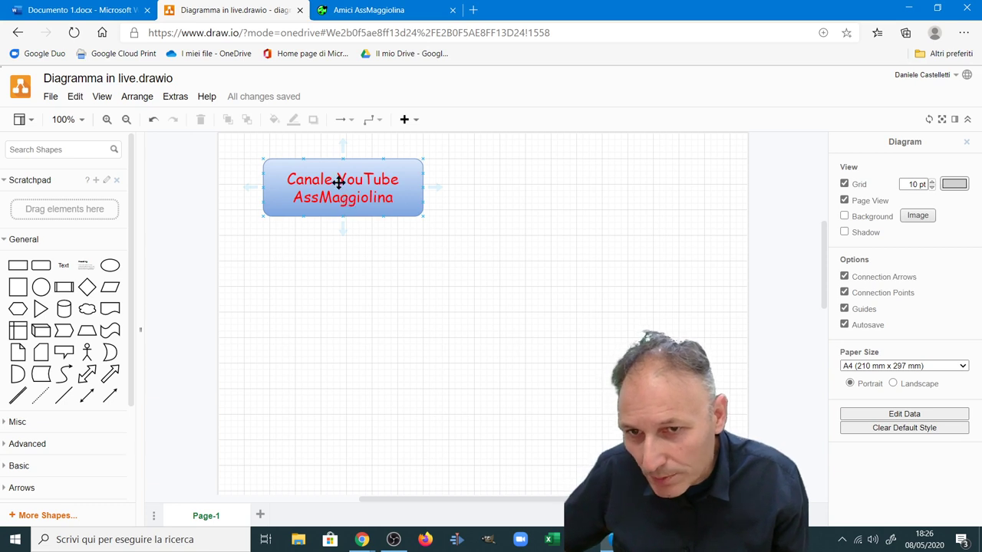
click(342, 230)
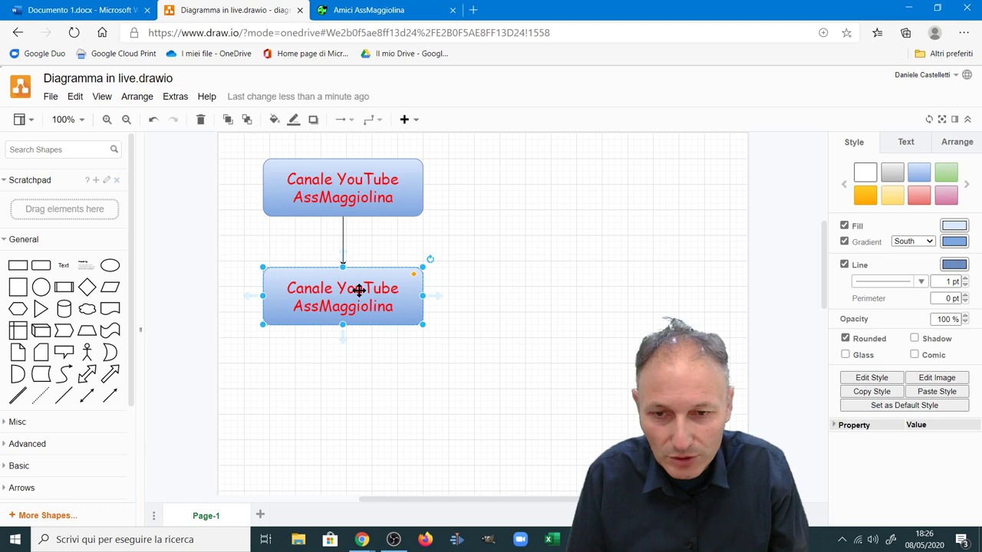
Step: Relabel the copy 'Corsi Base', shrink it to about 210 x 50, and centre it under the top box
double_click(360, 293)
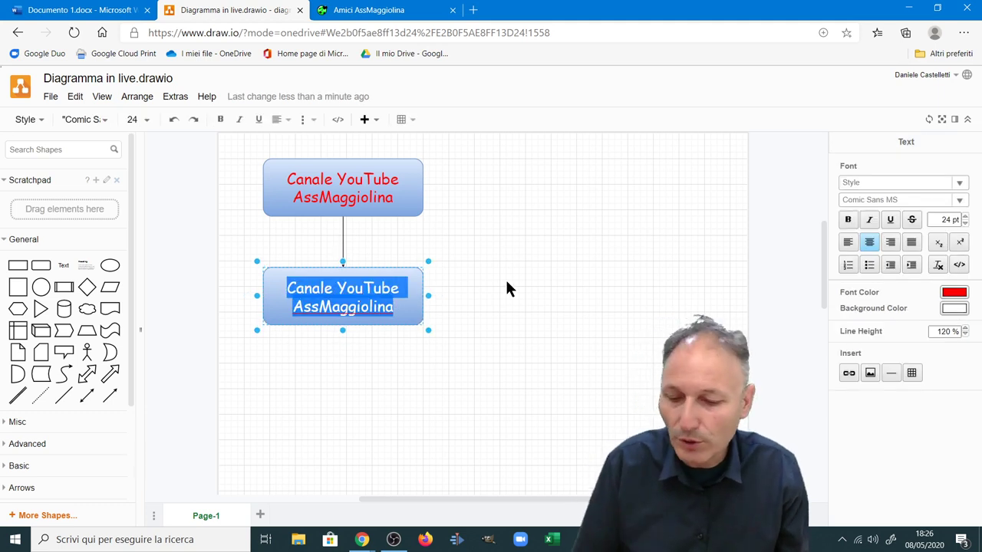
text(Corsi)
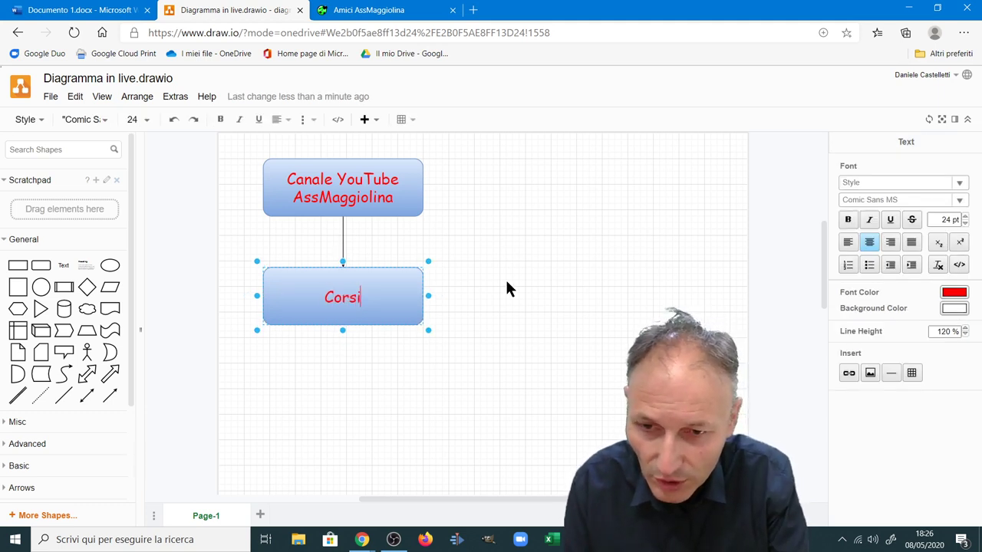
text( Bs)
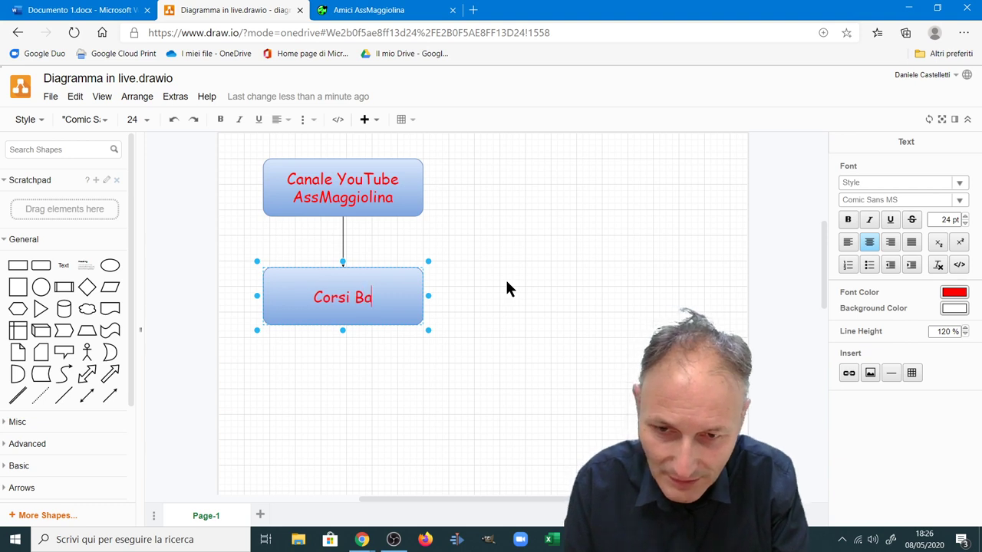
text(se)
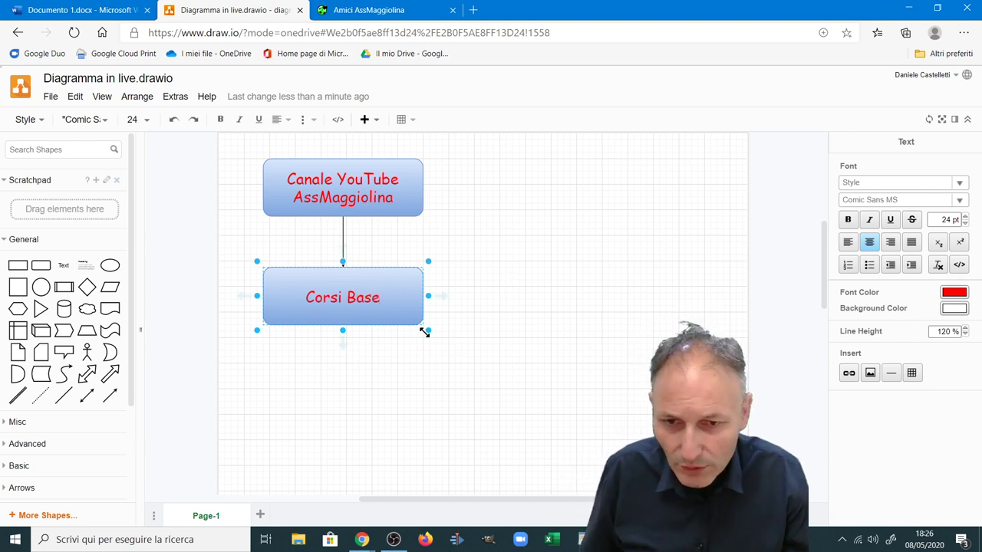
drag(426, 330, 397, 303)
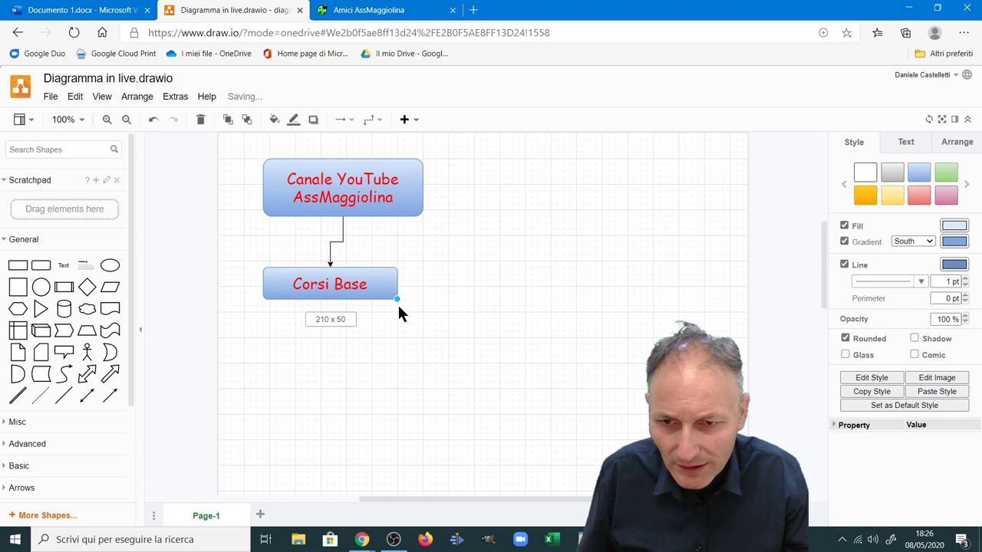
drag(316, 288, 336, 277)
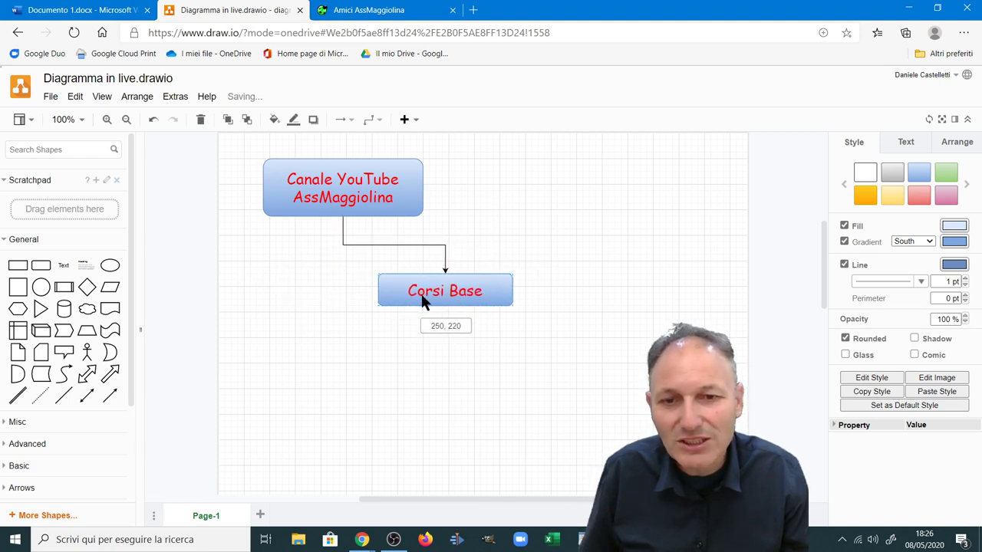
drag(335, 273, 325, 265)
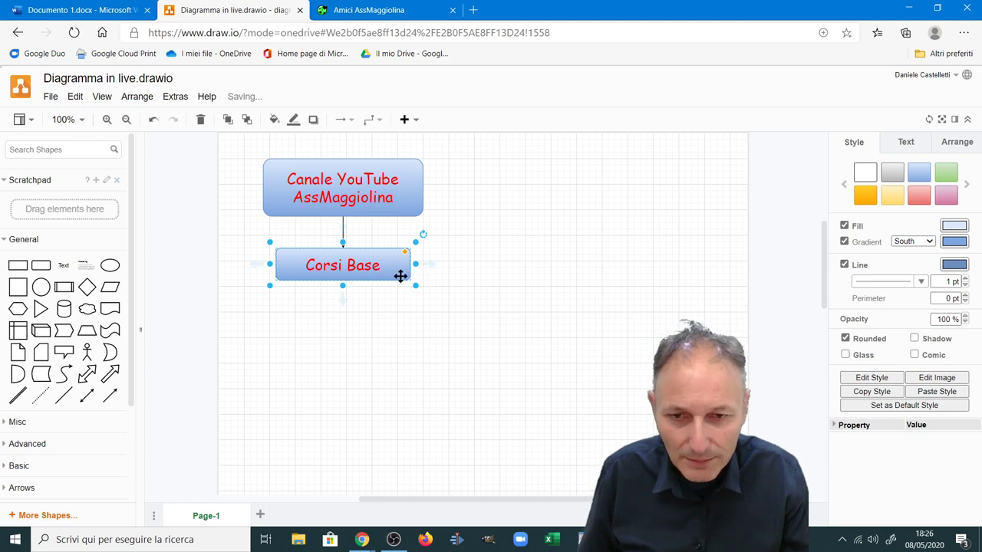
Step: Clone Corsi Base to the right and label the new box 'Computer base'
click(429, 265)
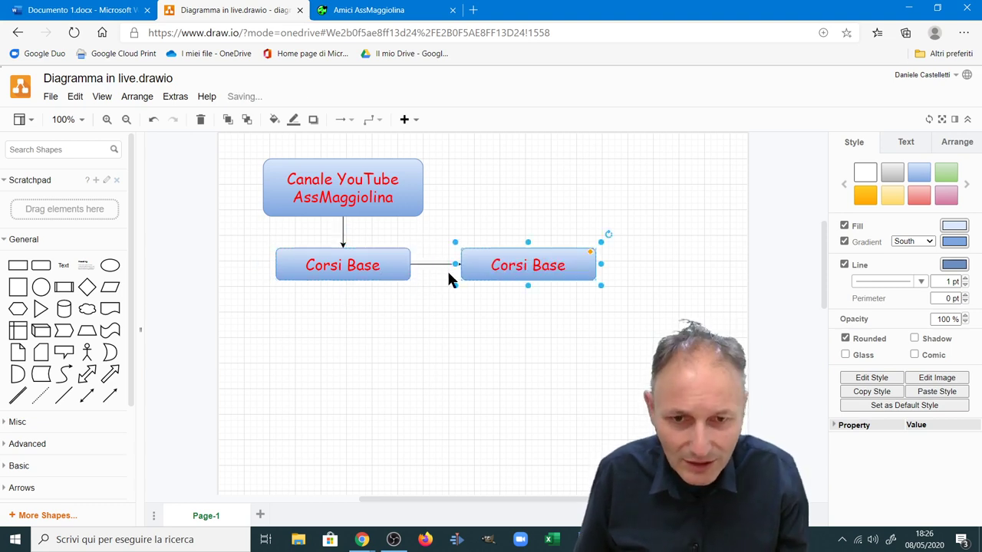
double_click(532, 270)
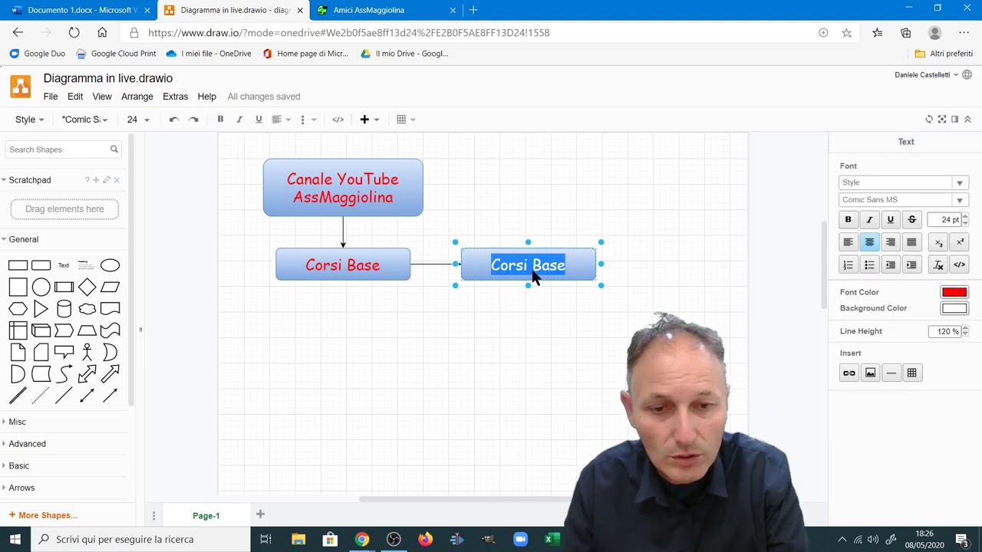
text(computer)
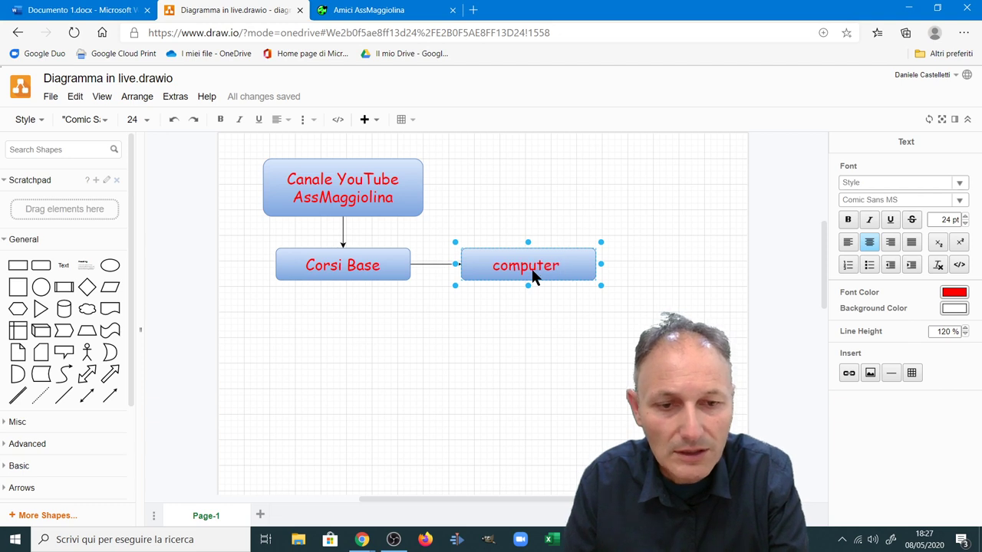
double_click(532, 270)
key(BackSpace)
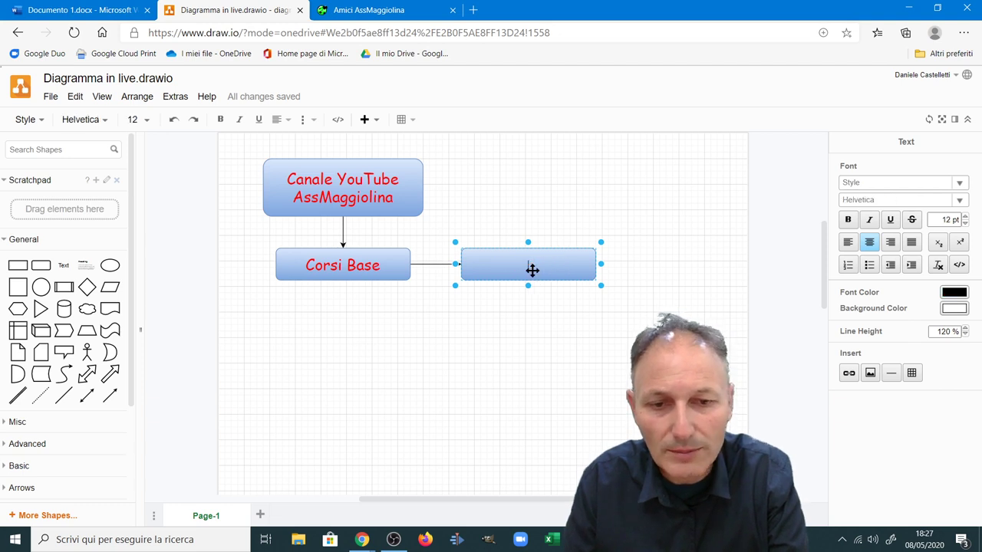
text(Computer ba)
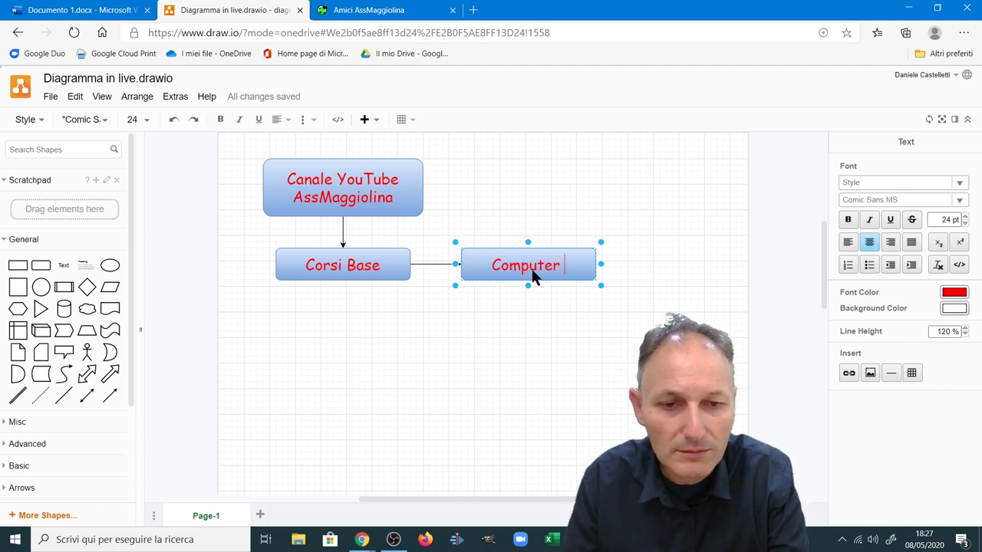
text(se)
click(527, 292)
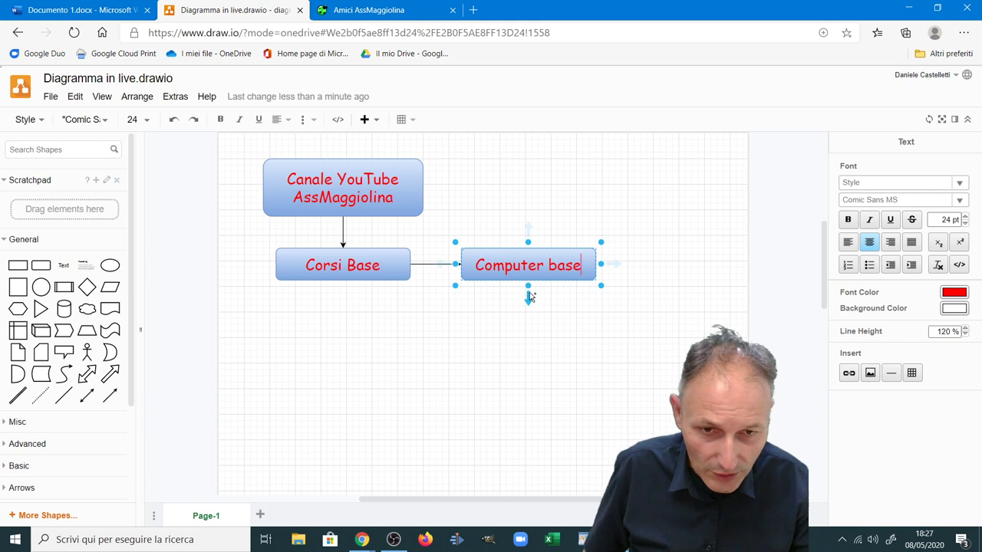
Step: Add connected boxes 'Internet' and 'PowerPoint' below Computer base
click(528, 298)
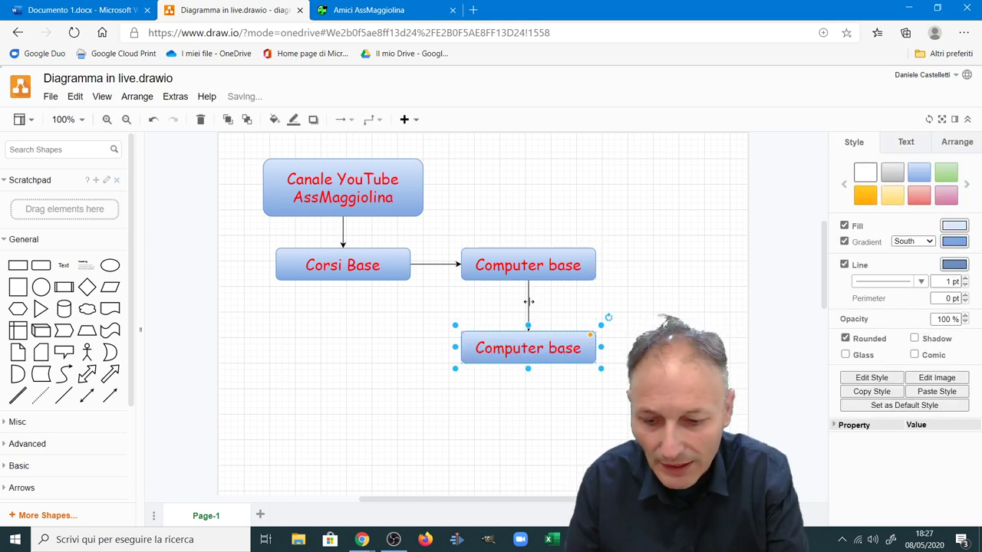
text(Interne)
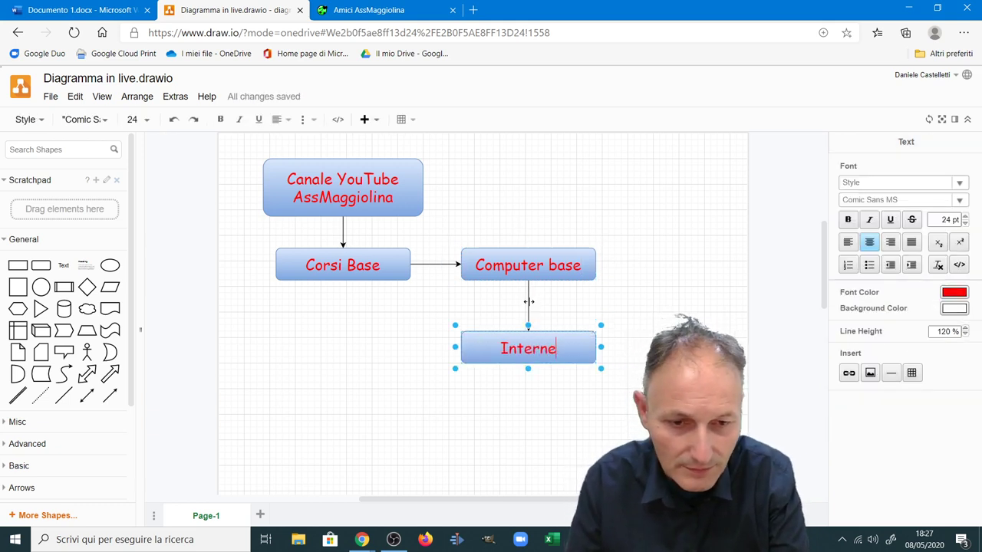
text(t)
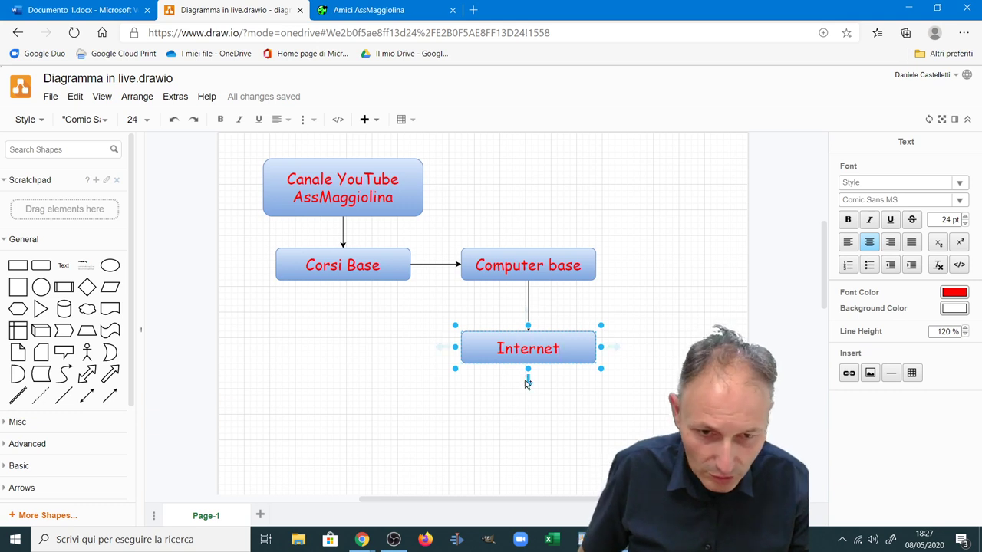
click(527, 382)
click(527, 383)
text(Po)
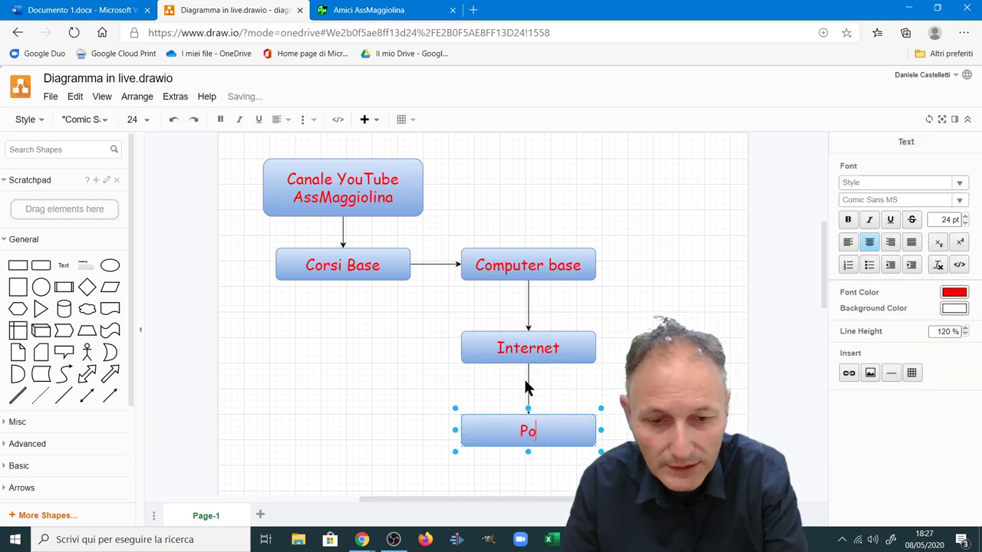
text(werPoi)
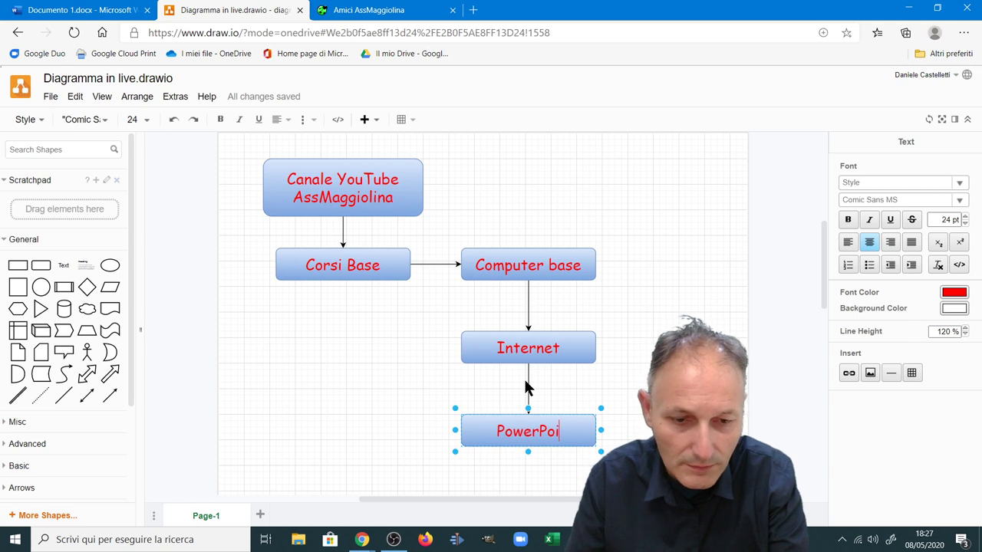
text(ntr)
key(BackSpace)
key(BackSpace)
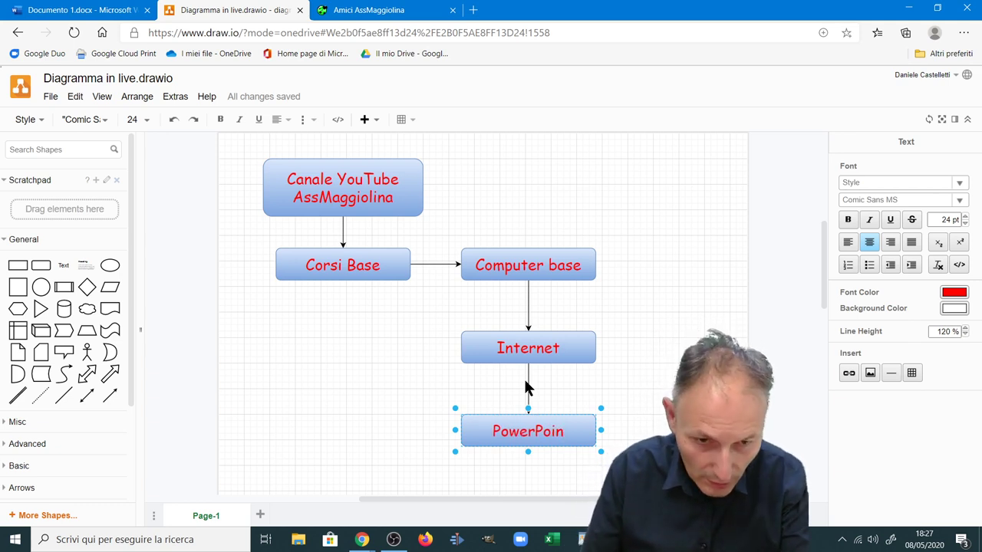
text(t)
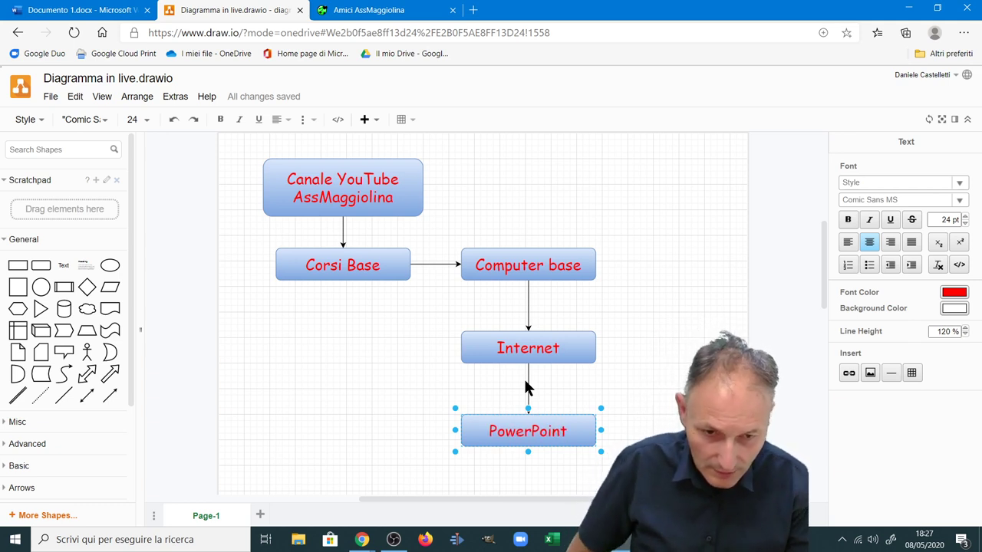
click(525, 455)
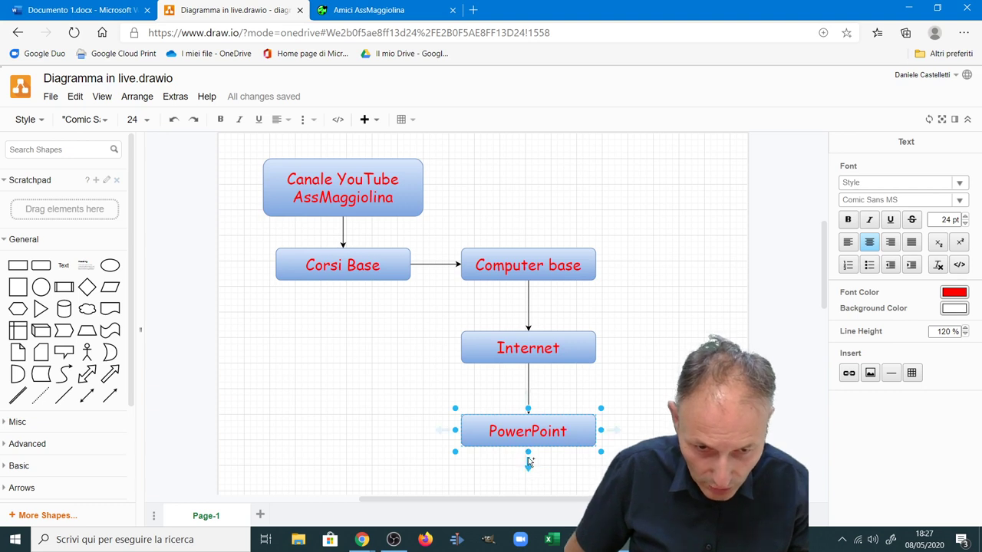
Step: Clone PowerPoint below and relabel the copy 'Word Online'
click(528, 464)
scroll(592, 403, down, 3)
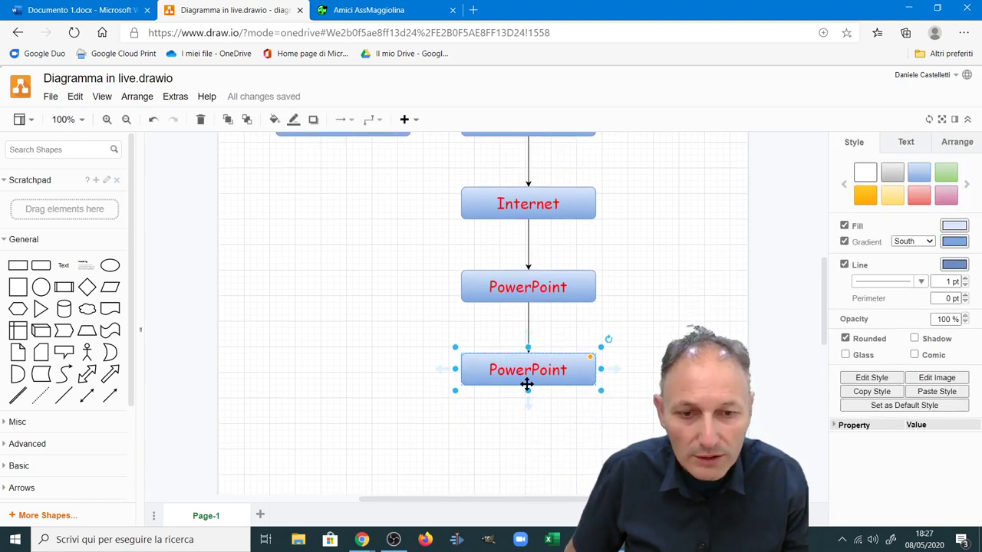
double_click(535, 371)
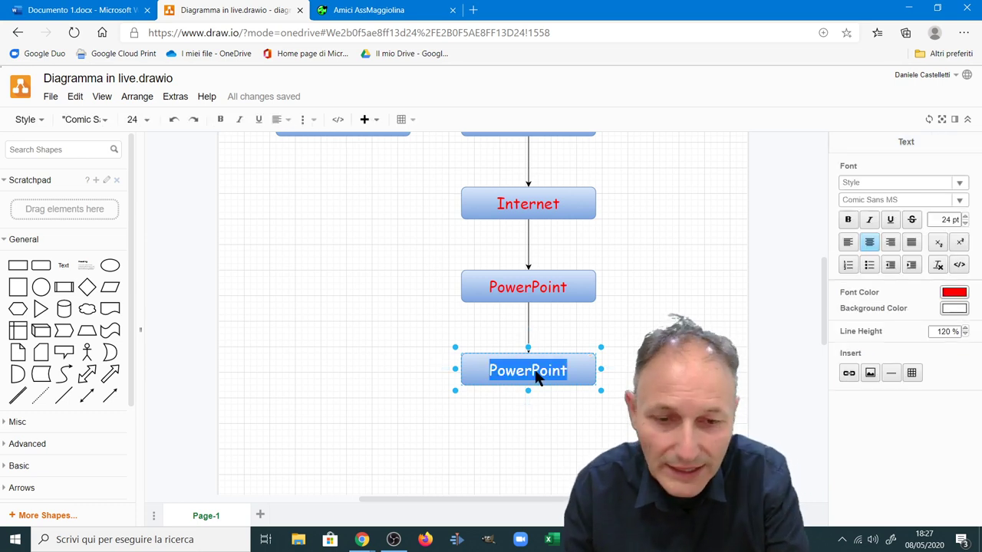
text(Word)
key(BackSpace)
key(BackSpace)
key(BackSpace)
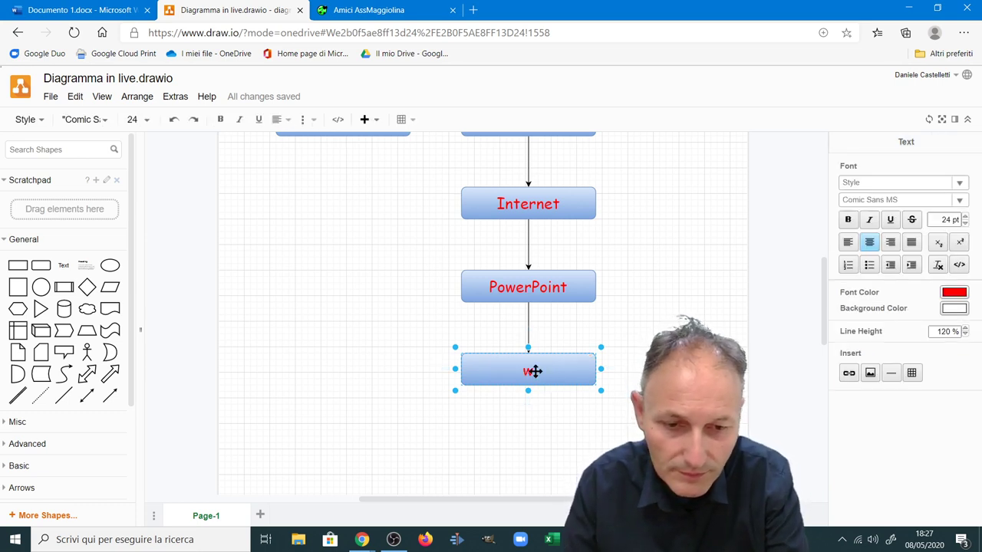
text(ord O)
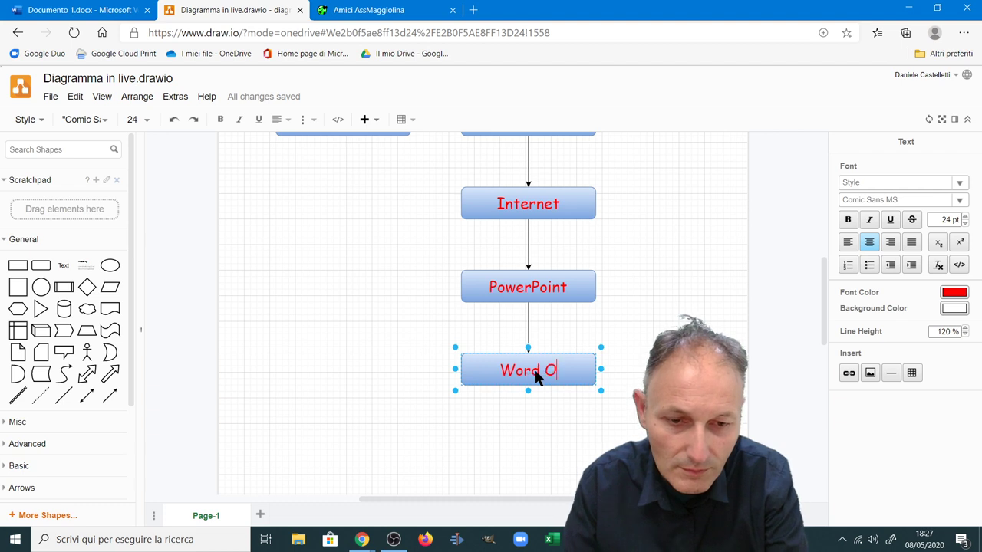
text(nline)
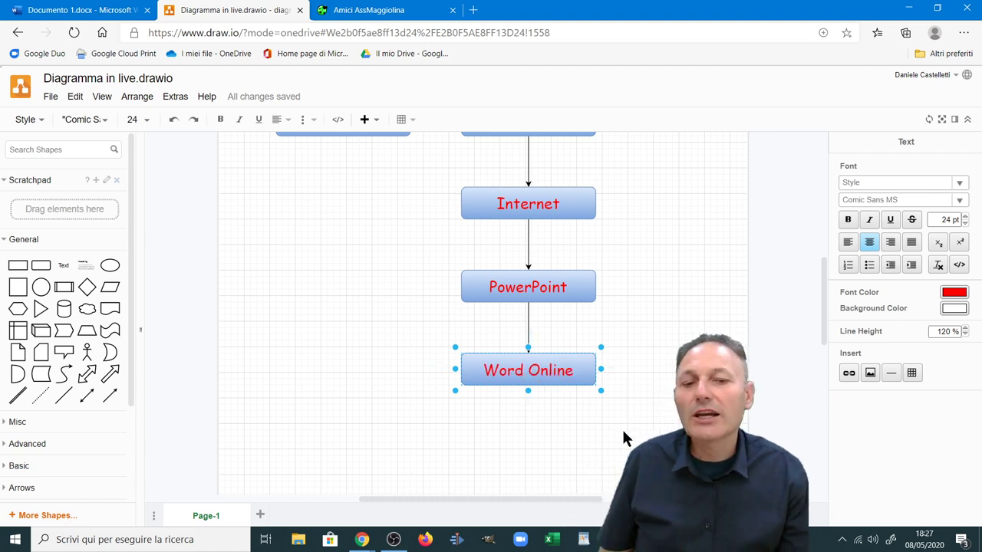
Step: Finish the Word Online label and shift the Internet box to the left
click(623, 431)
scroll(629, 376, up, 1)
scroll(606, 364, up, 3)
drag(537, 369, 441, 369)
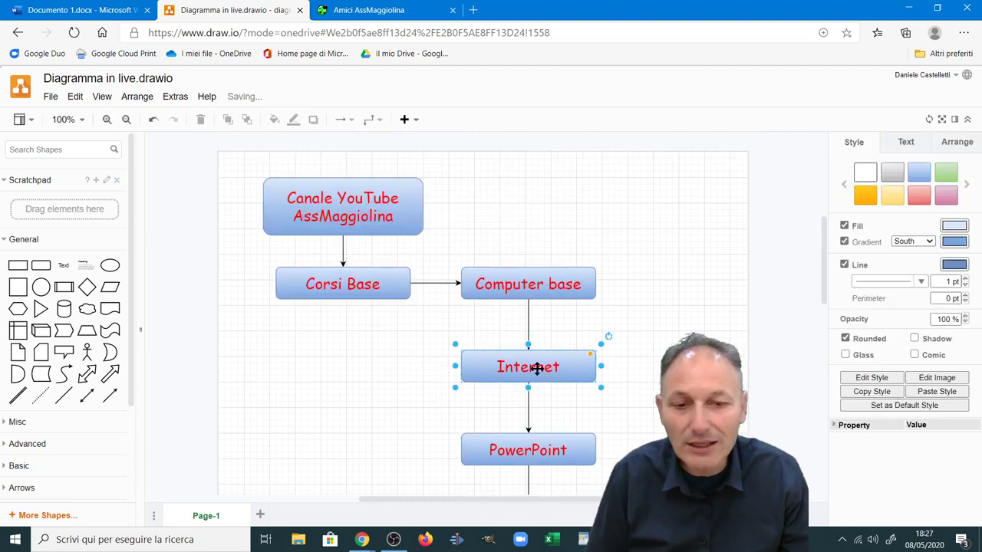
scroll(439, 368, down, 3)
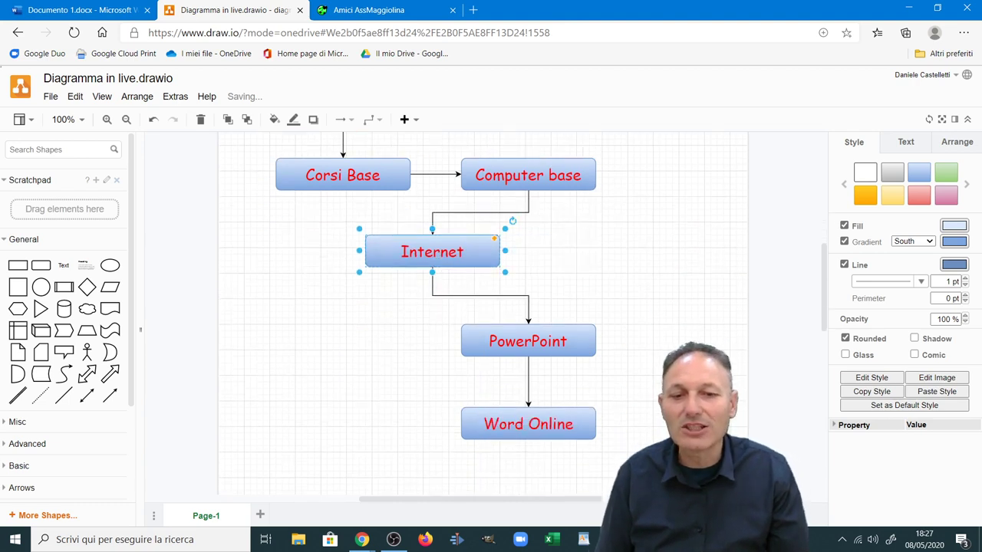
scroll(483, 315, up, 3)
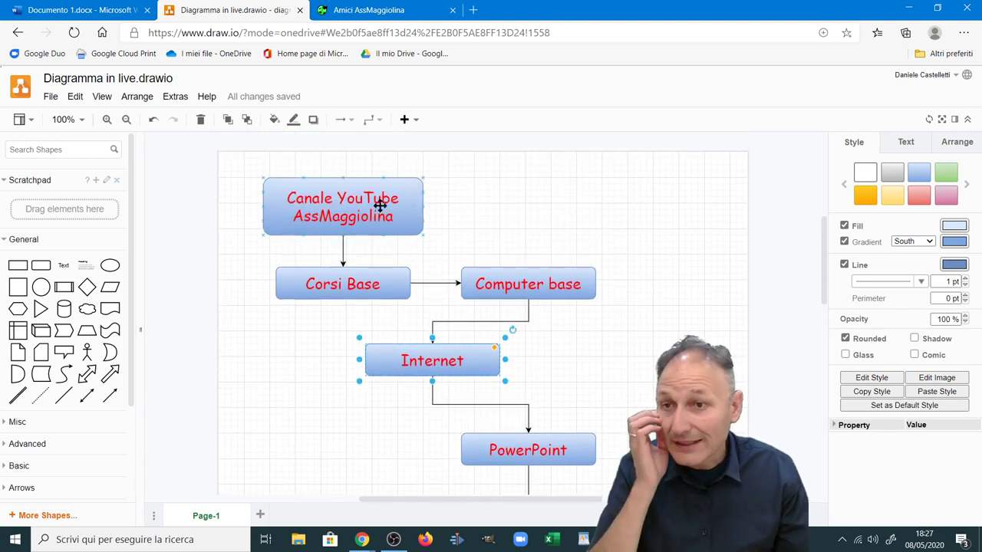
Step: Move PowerPoint left under Internet, then select the four chain boxes
click(125, 120)
click(126, 121)
click(484, 342)
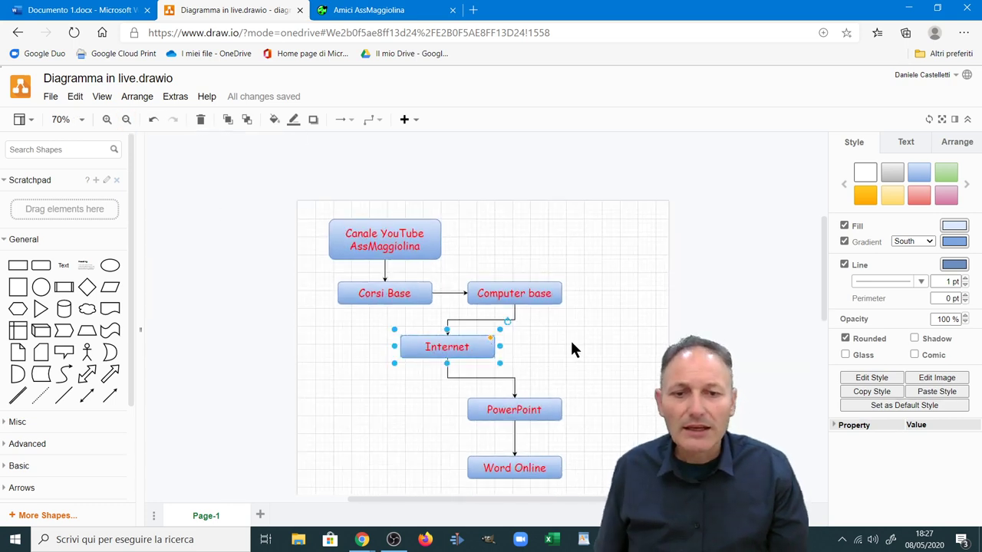
scroll(571, 338, down, 1)
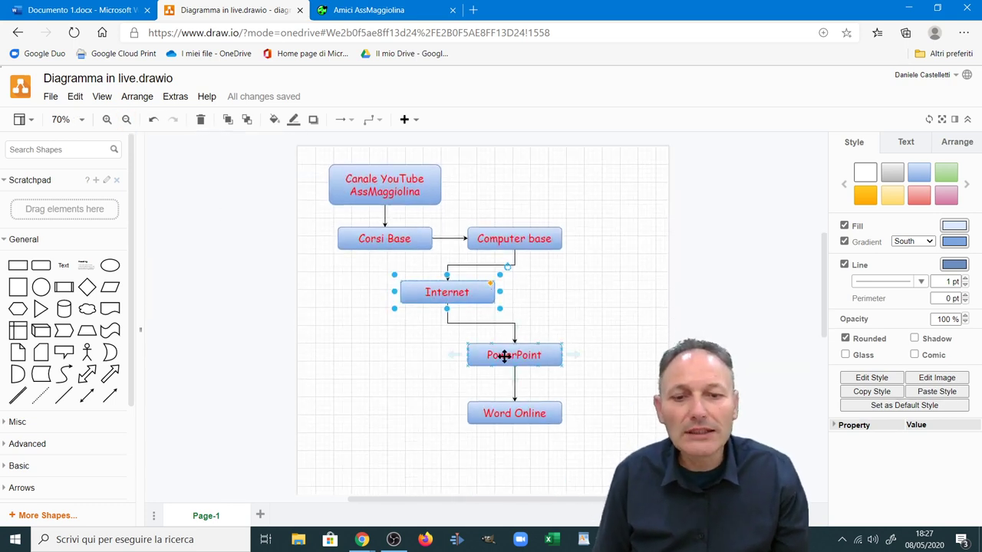
drag(505, 356, 447, 366)
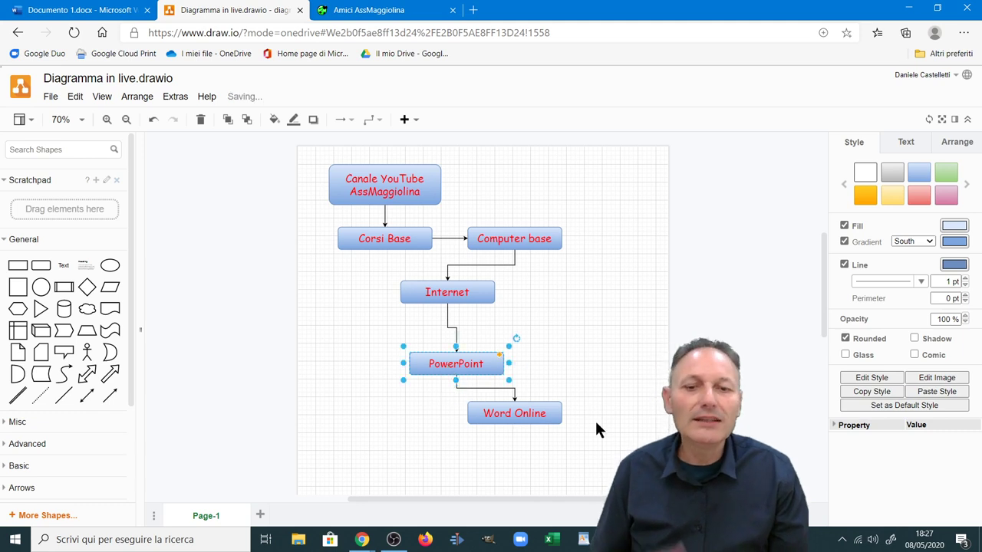
mouse_move(633, 442)
mouse_down()
mouse_move(452, 243)
mouse_move(449, 224)
mouse_up()
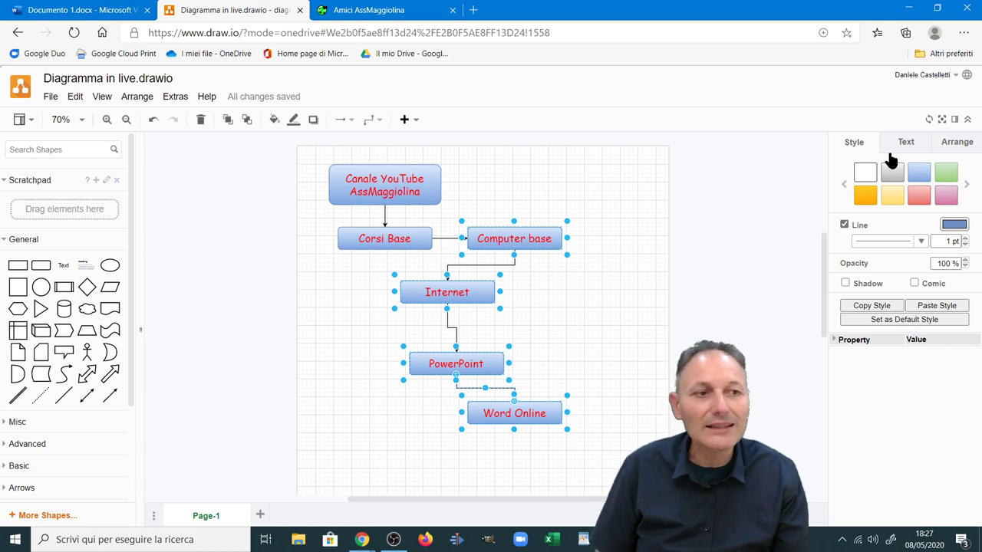
Step: Align the selected chain boxes in one centred column
click(957, 143)
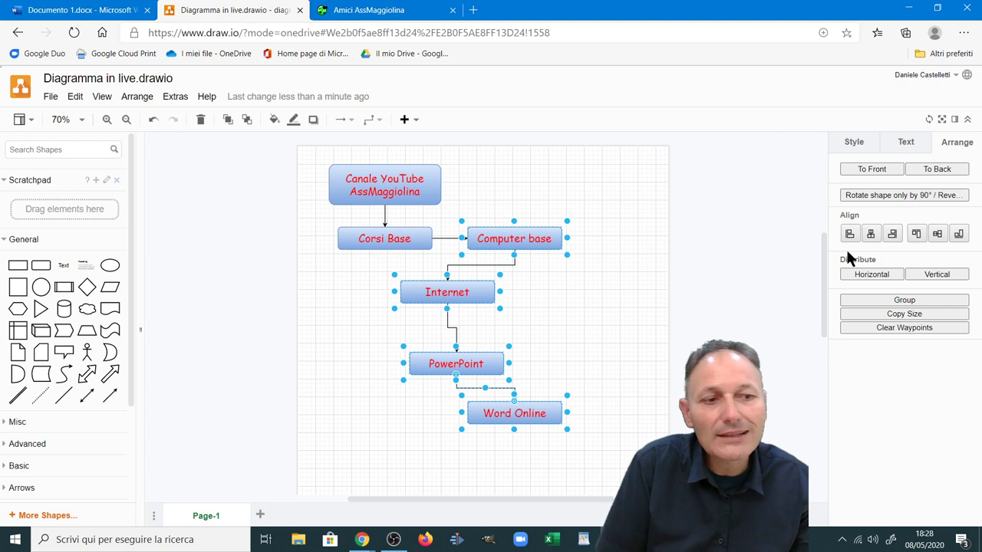
click(871, 237)
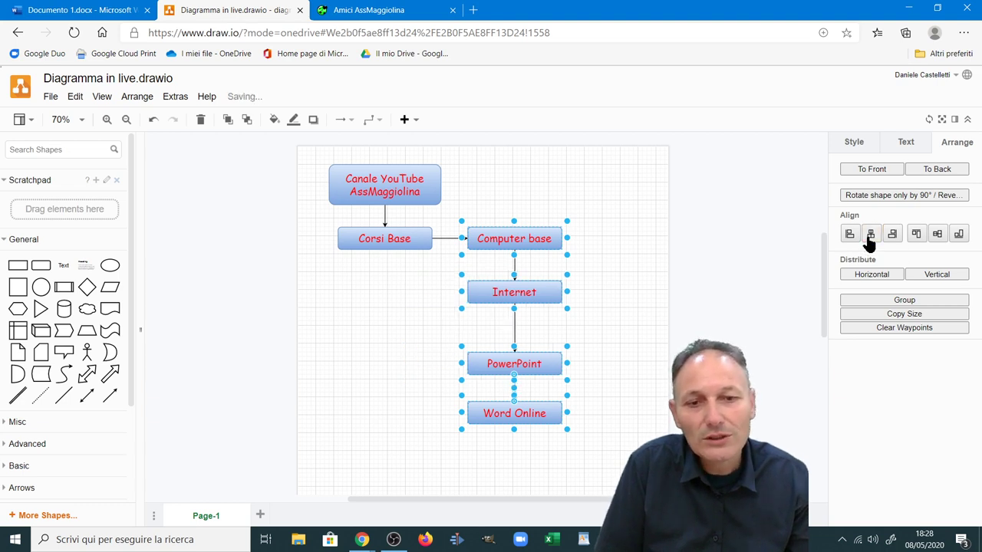
click(654, 309)
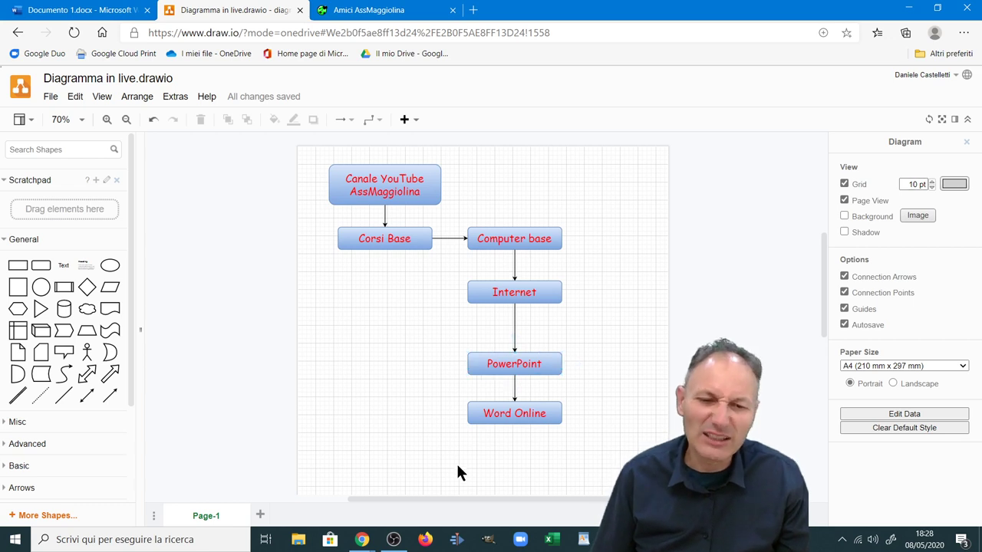
Step: Distribute the four chain boxes with equal vertical spacing, then reselect them
drag(457, 466, 572, 202)
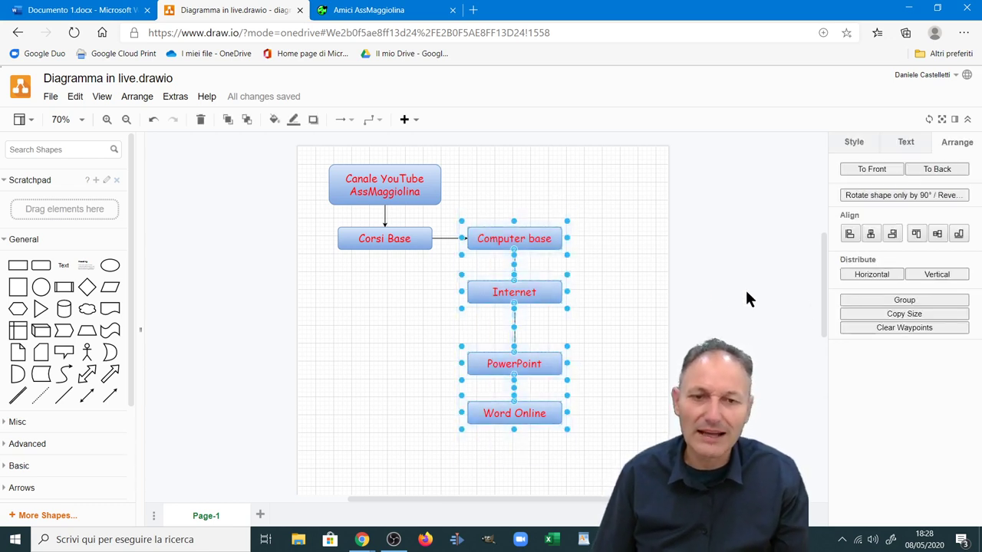
click(923, 275)
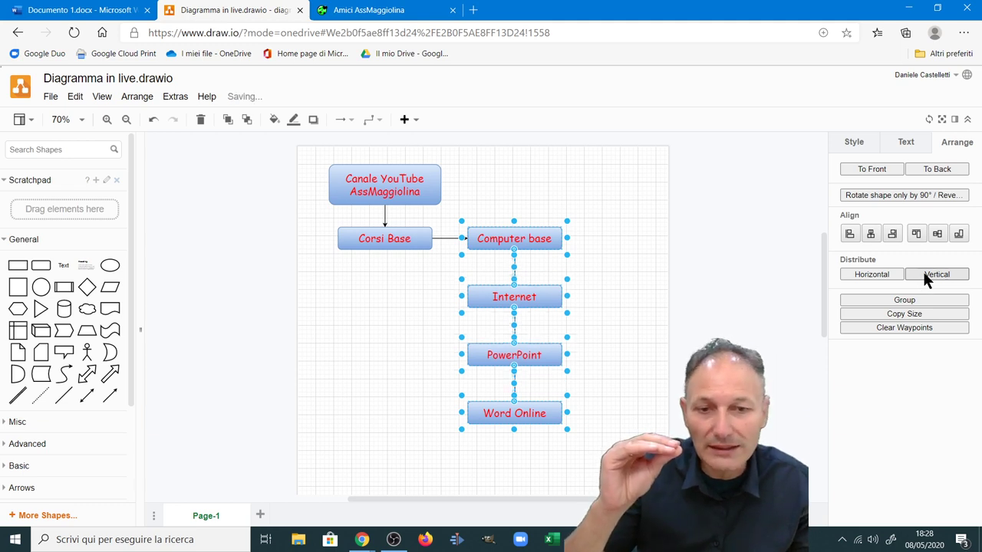
click(582, 349)
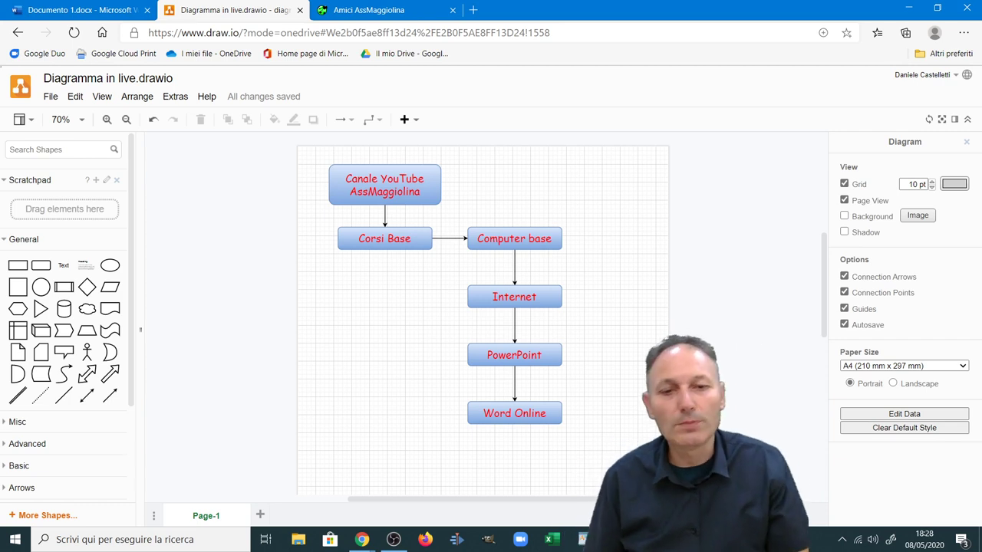
click(497, 238)
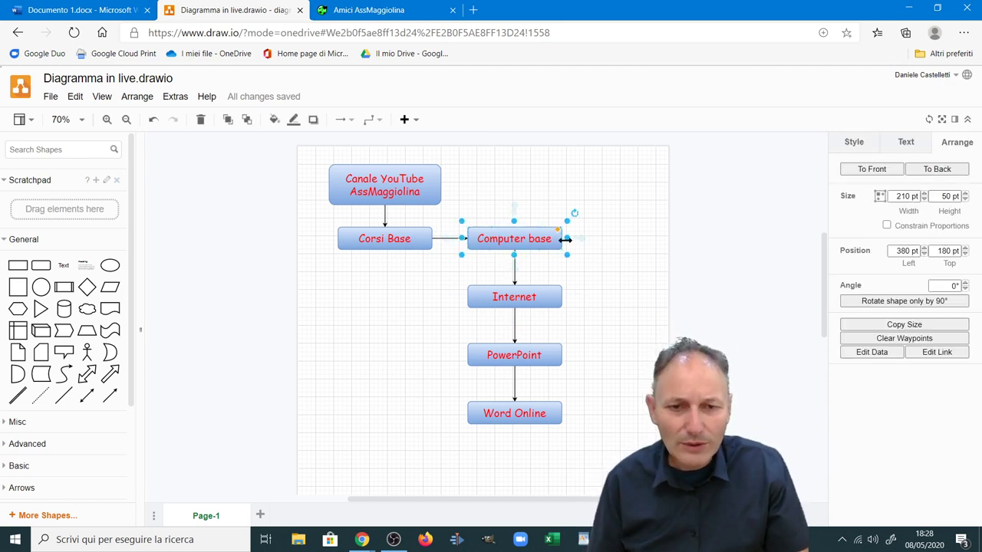
drag(605, 194, 455, 444)
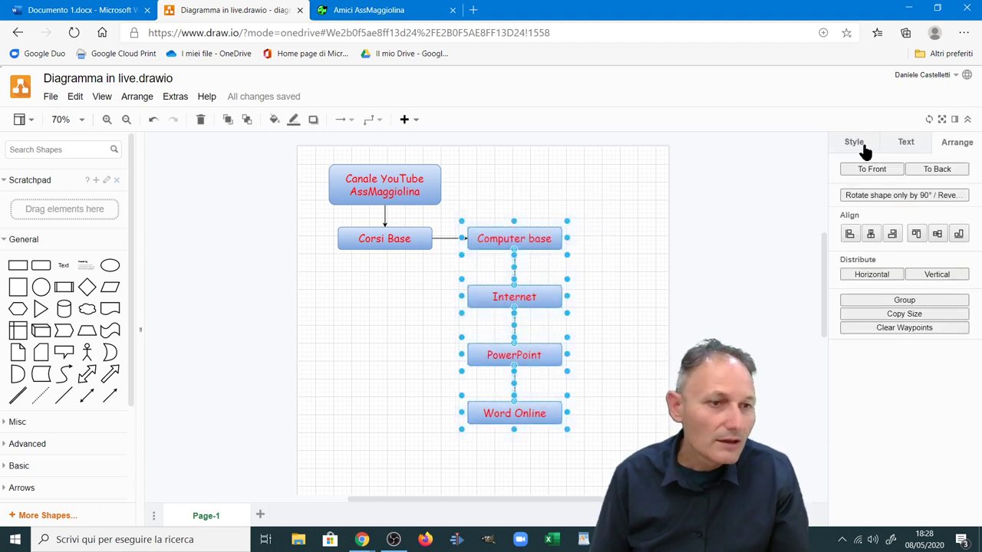
Step: Give the four chain boxes a light yellow fill
click(866, 155)
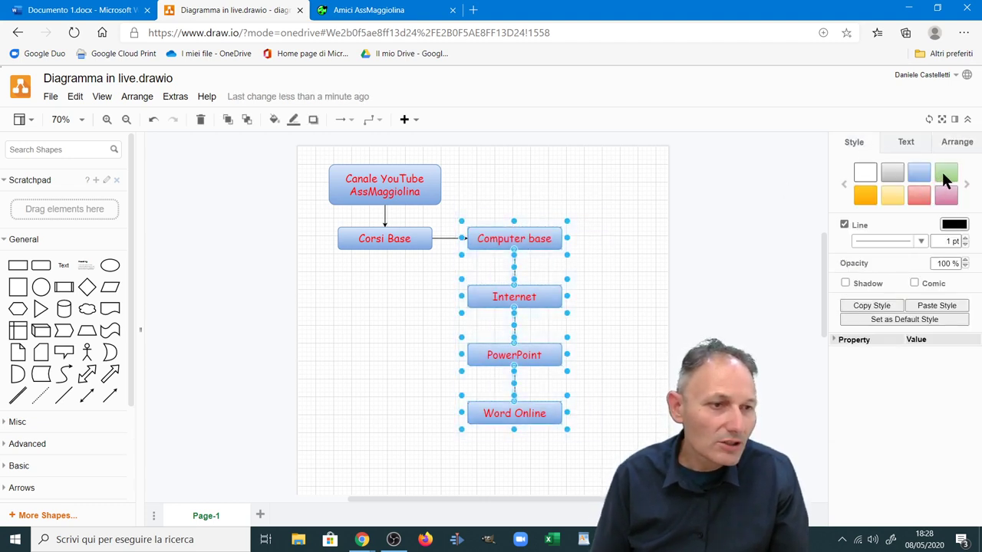
click(893, 194)
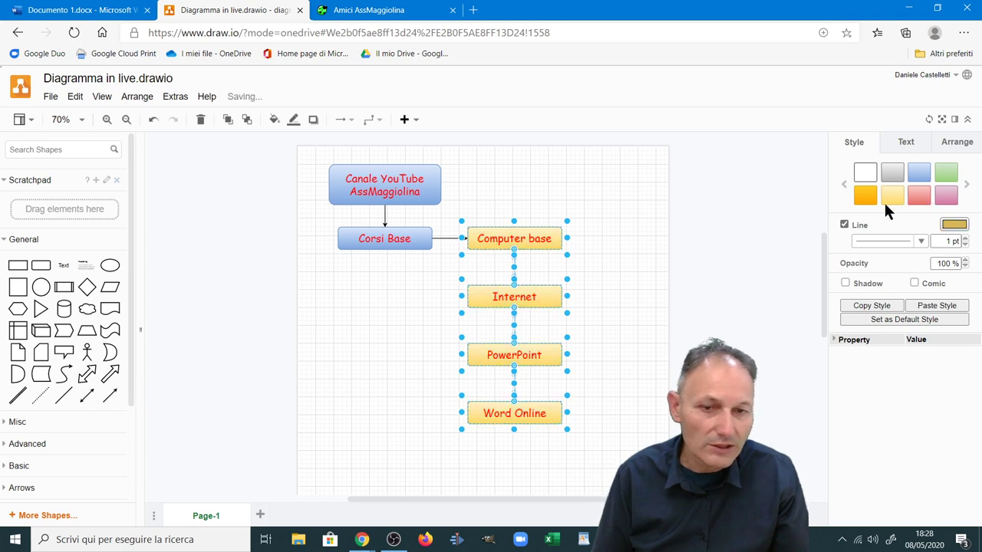
click(634, 317)
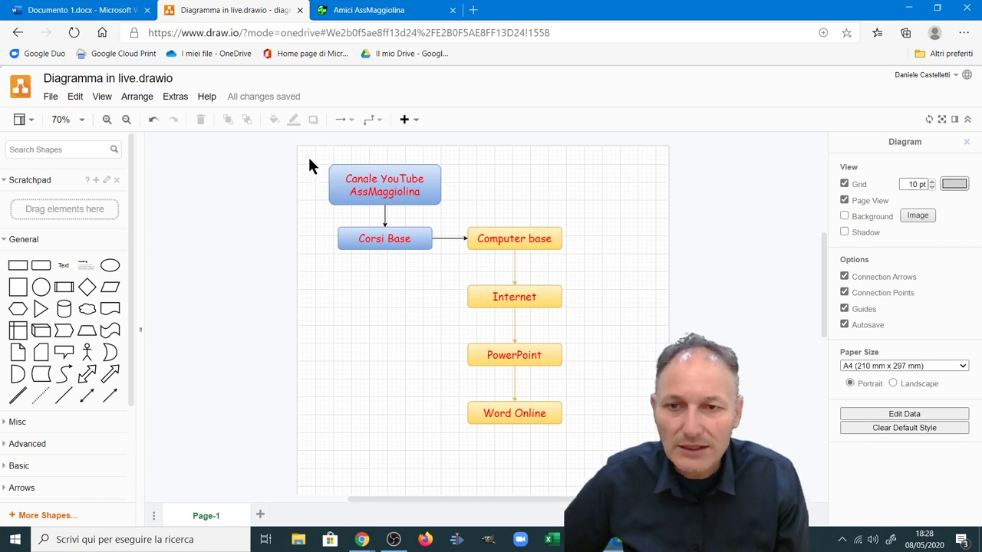
Step: Add a drop shadow to every box in the diagram
drag(310, 160, 583, 448)
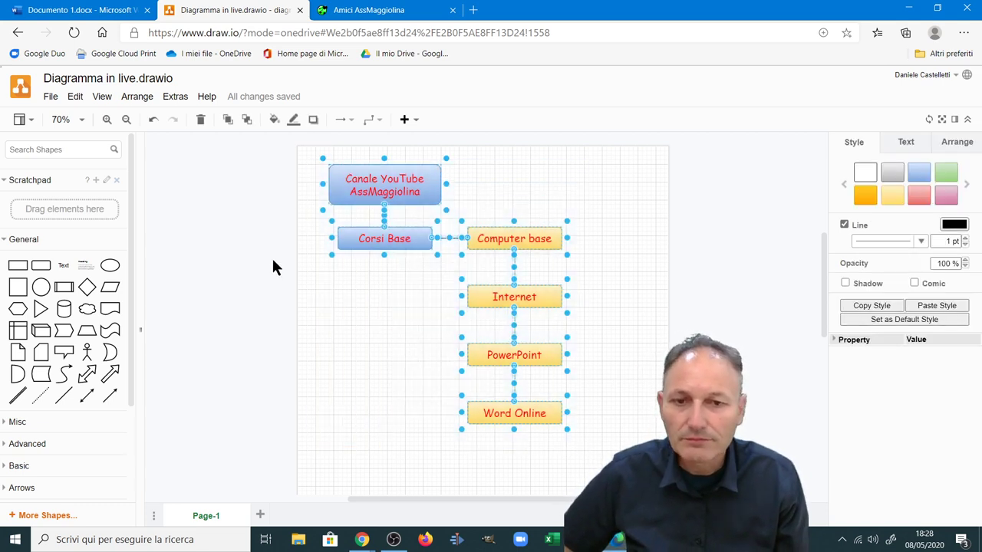
click(313, 120)
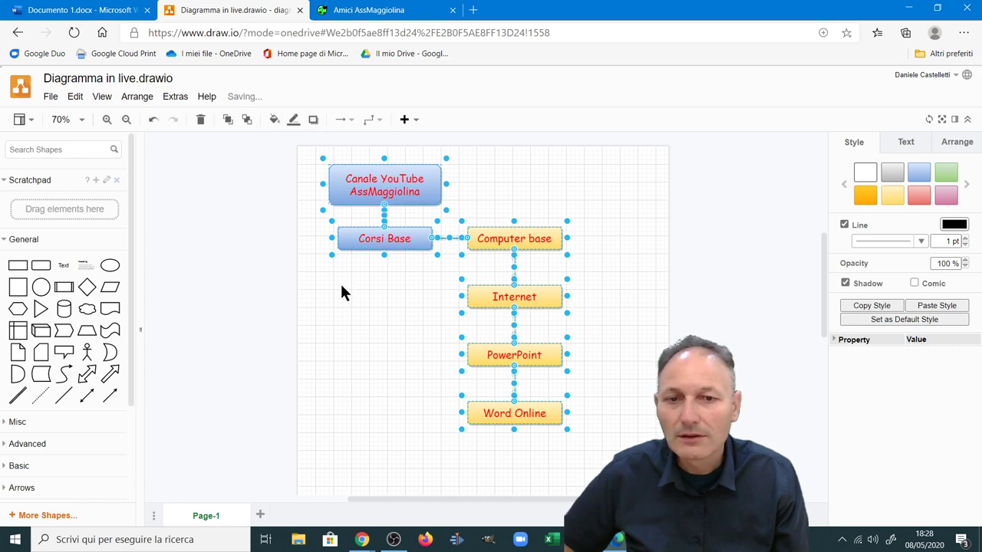
click(375, 343)
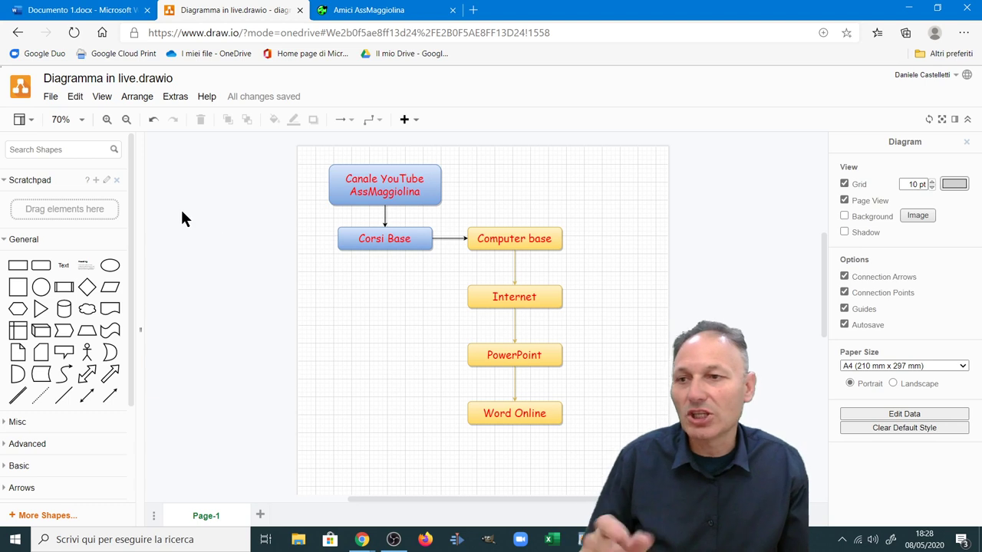
Step: Save the diagram with File > Save and close its browser tab
click(50, 97)
mouse_move(60, 155)
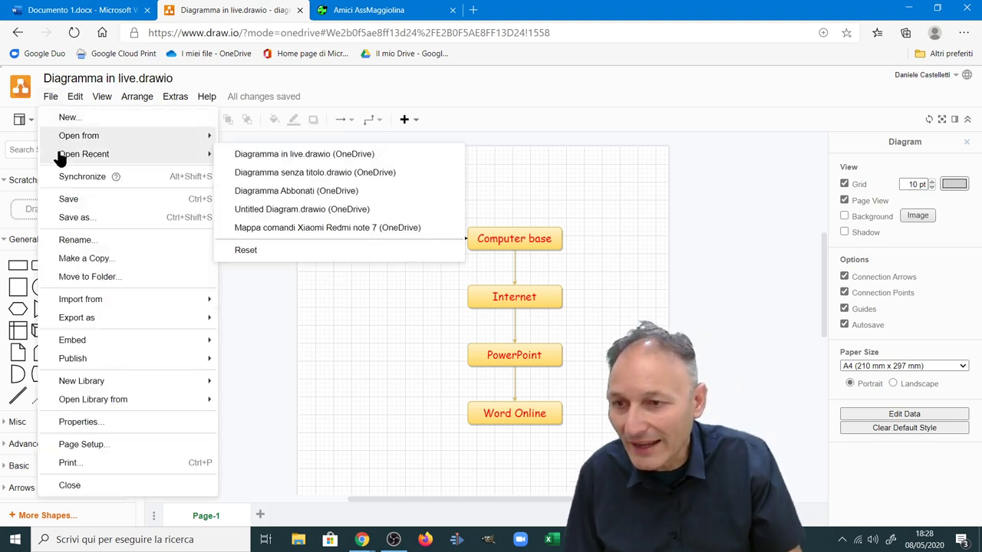
click(63, 199)
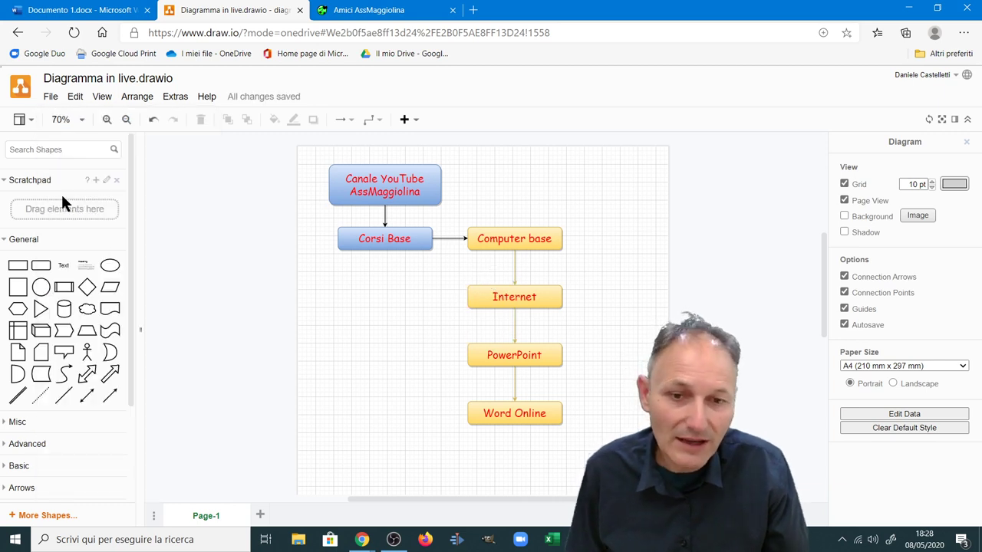
click(299, 10)
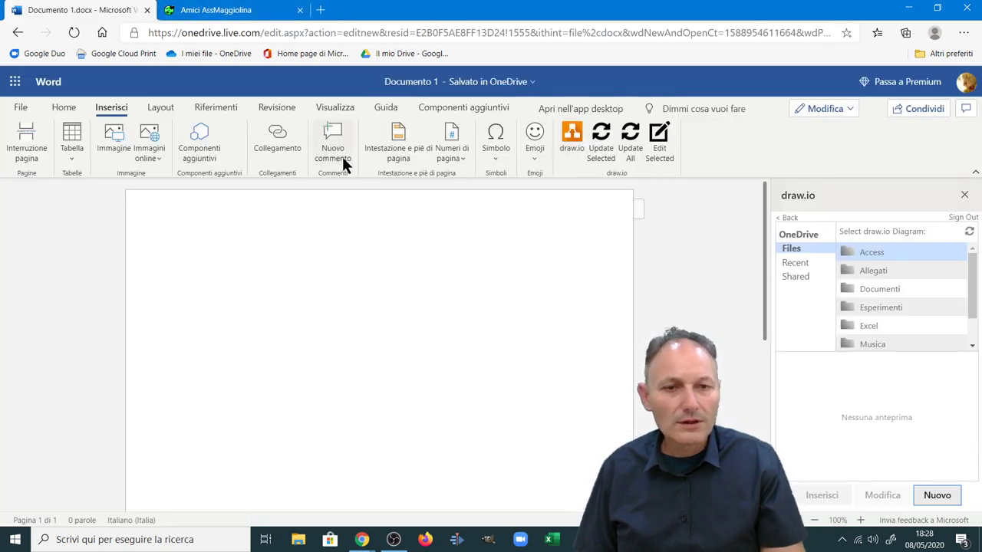
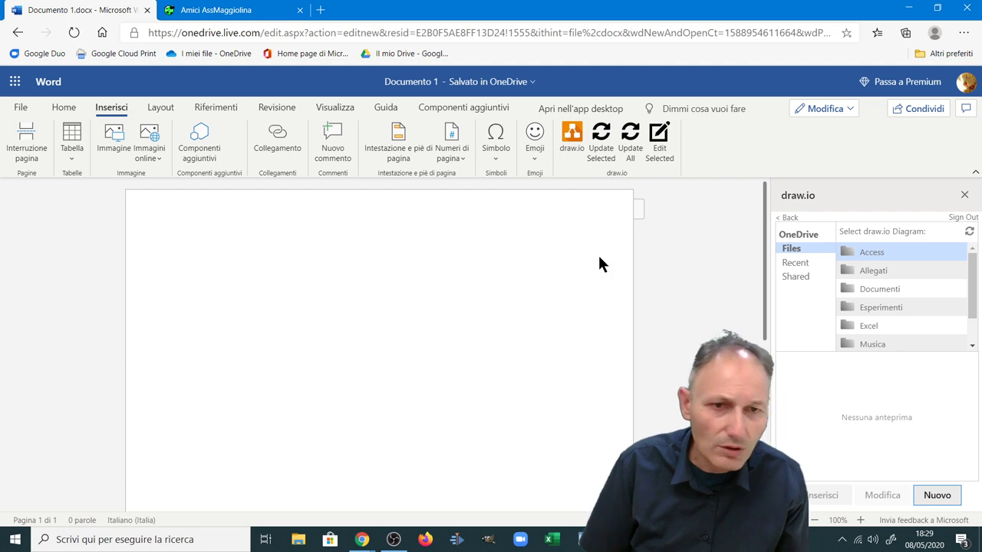
Step: Insert 'Diagramma in live.drawio' from the OneDrive Esperimenti folder through the draw.io add-in
click(571, 139)
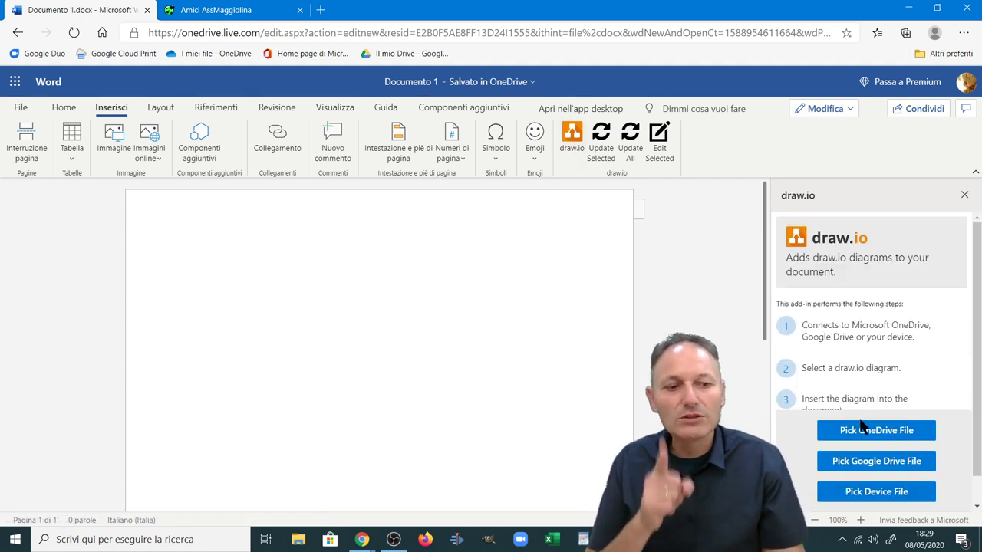
click(882, 435)
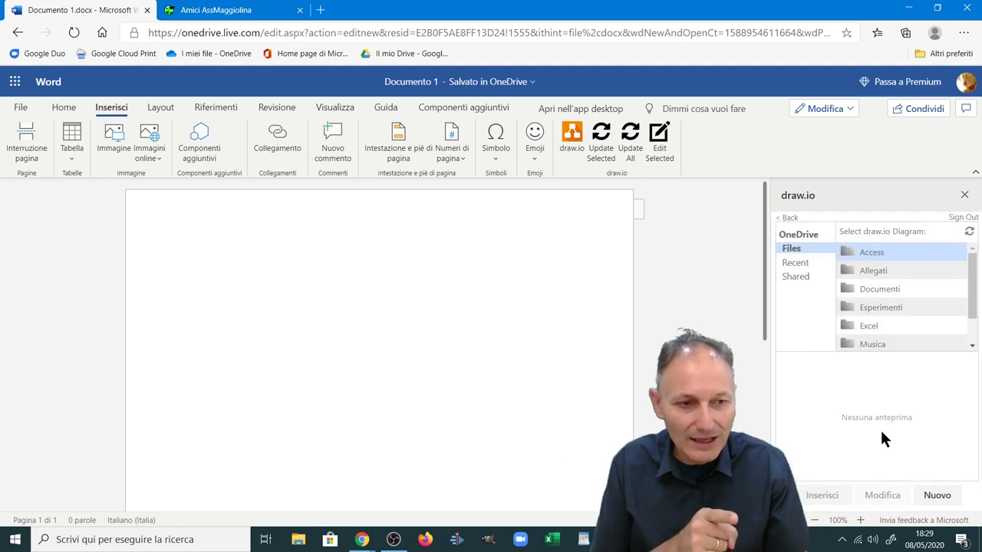
double_click(850, 309)
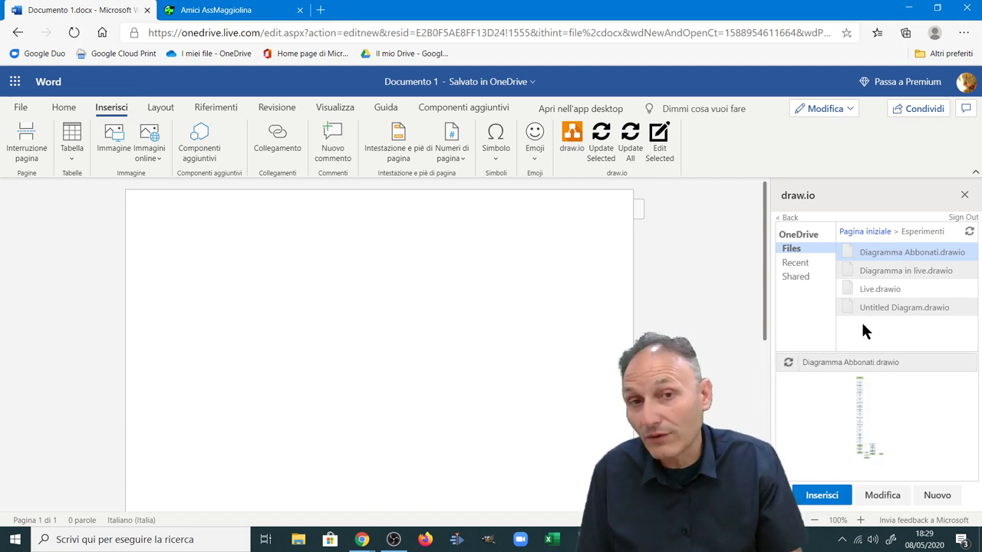
click(877, 273)
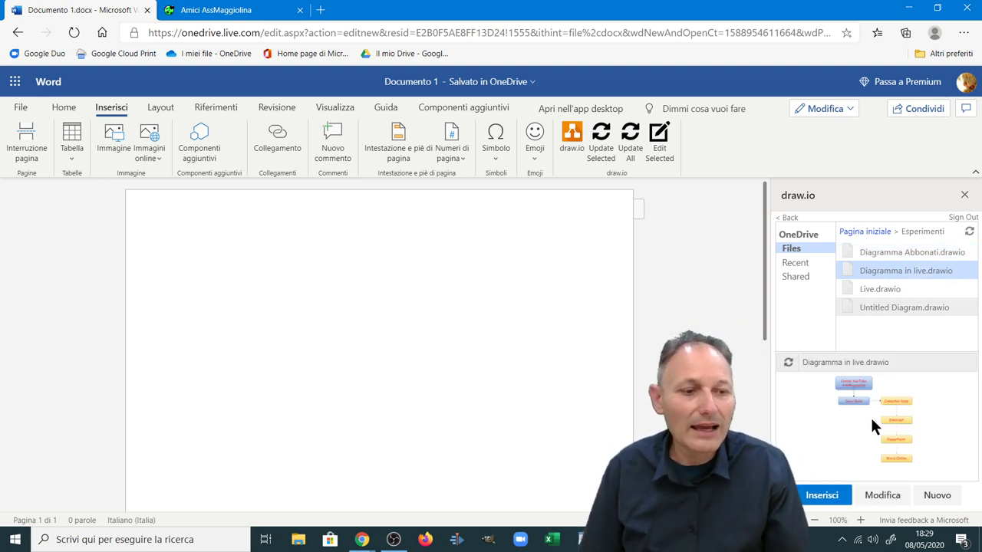
click(827, 500)
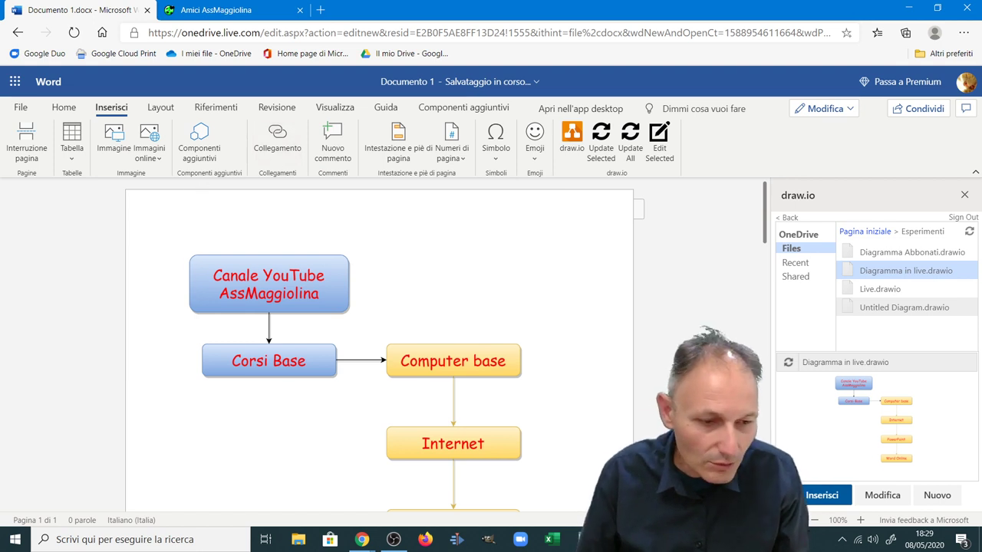
Step: At 50% zoom, drag the flowchart's corner handles to make it slightly larger
double_click(815, 521)
double_click(815, 520)
click(815, 520)
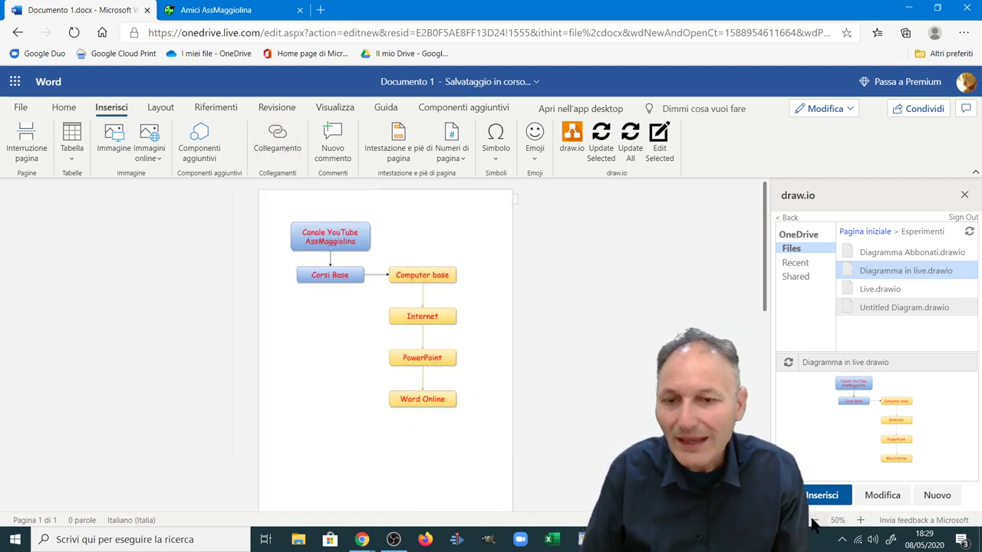
click(300, 242)
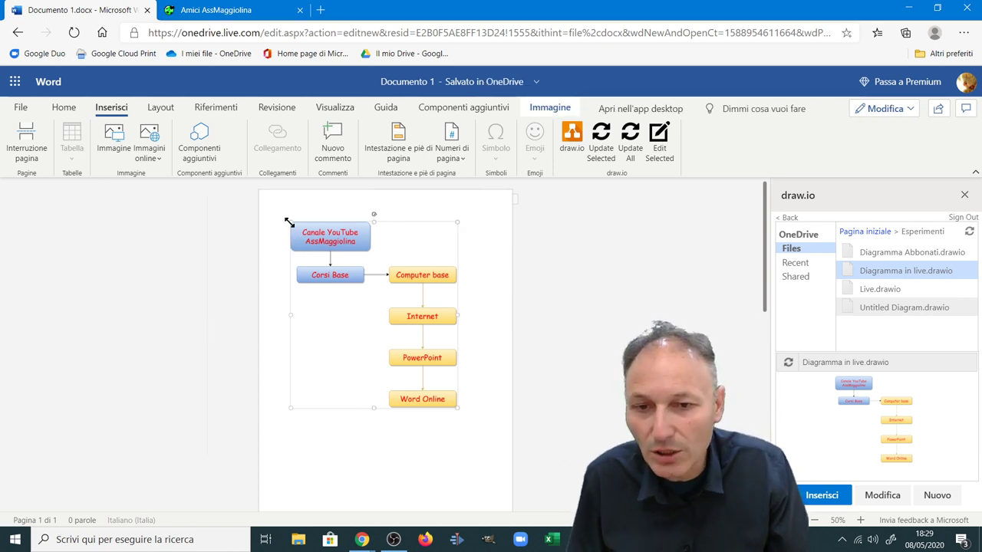
drag(288, 222, 366, 307)
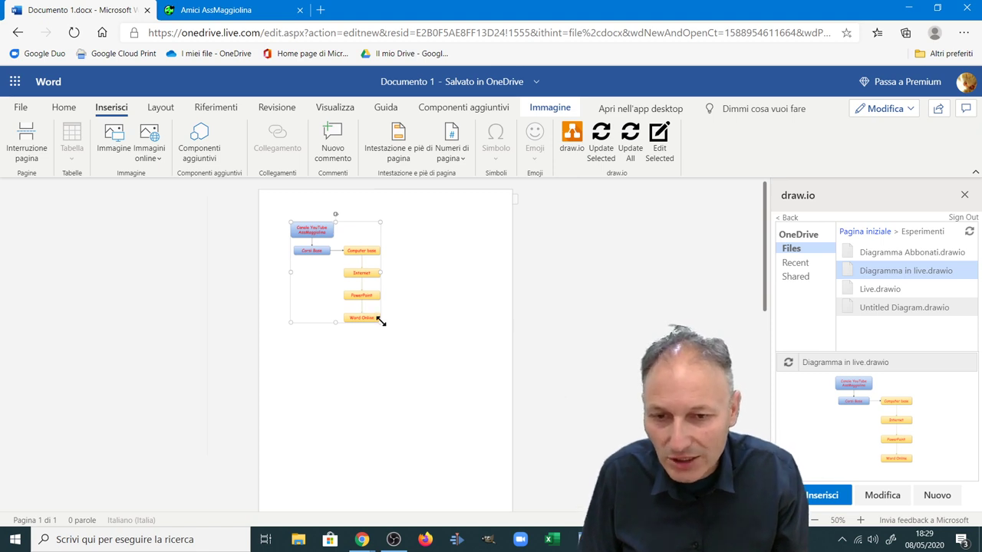
drag(380, 321, 489, 432)
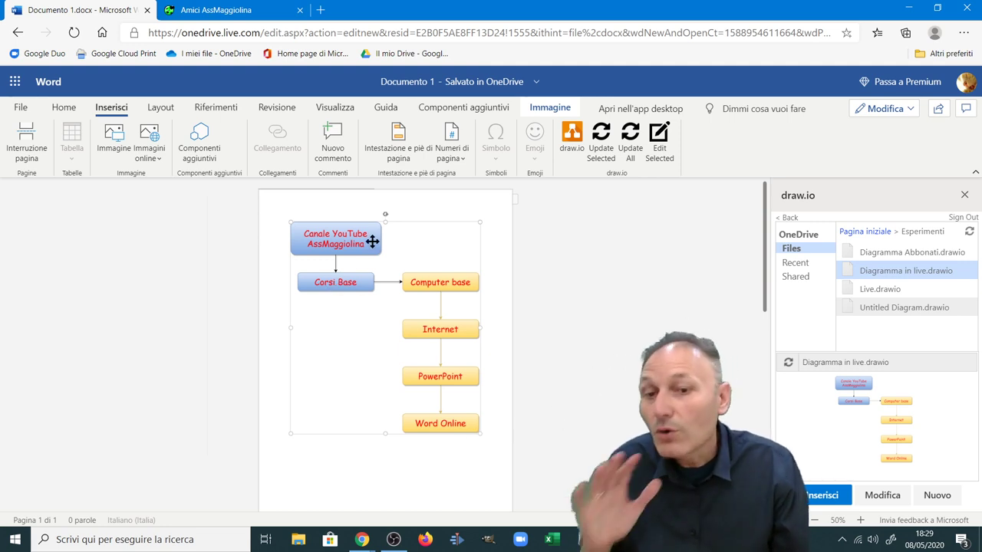
Step: Rename the document from Documento 1 to 'Con Diagramma' and deselect the diagram
click(414, 81)
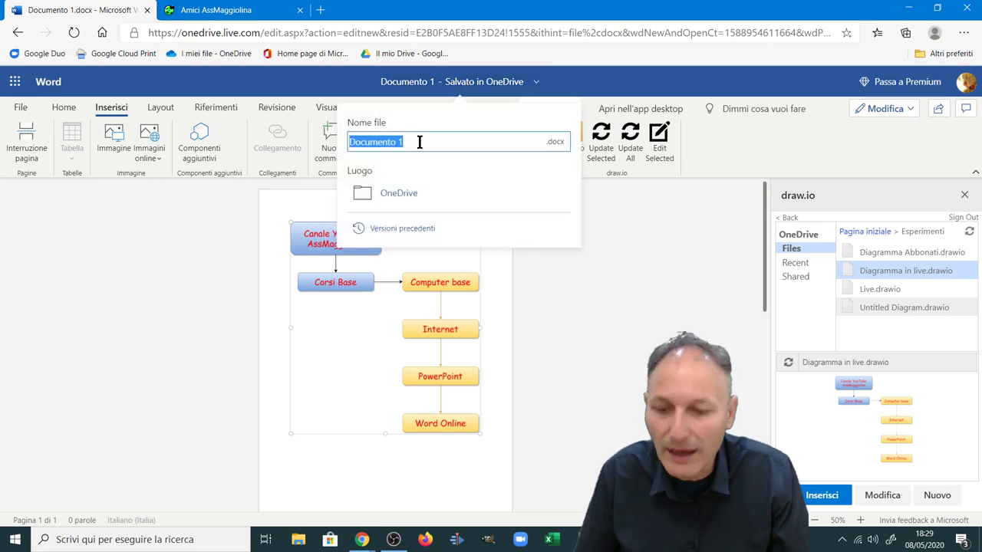
text(Con Dia)
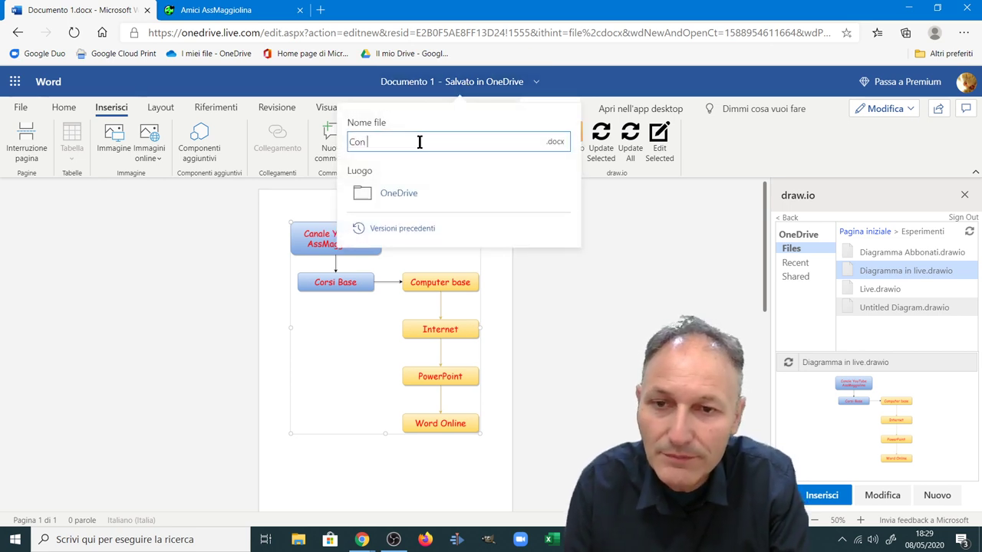
text(gramma)
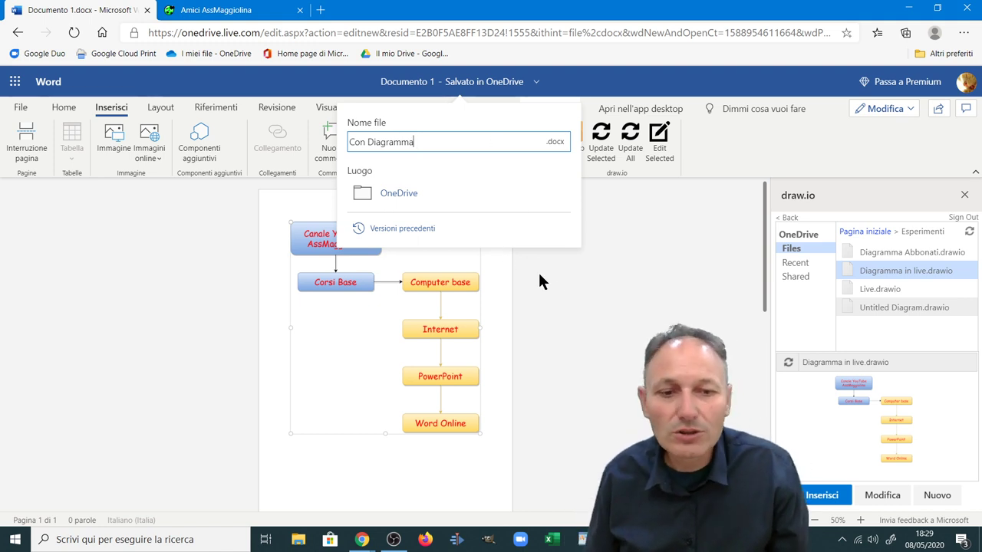
click(558, 283)
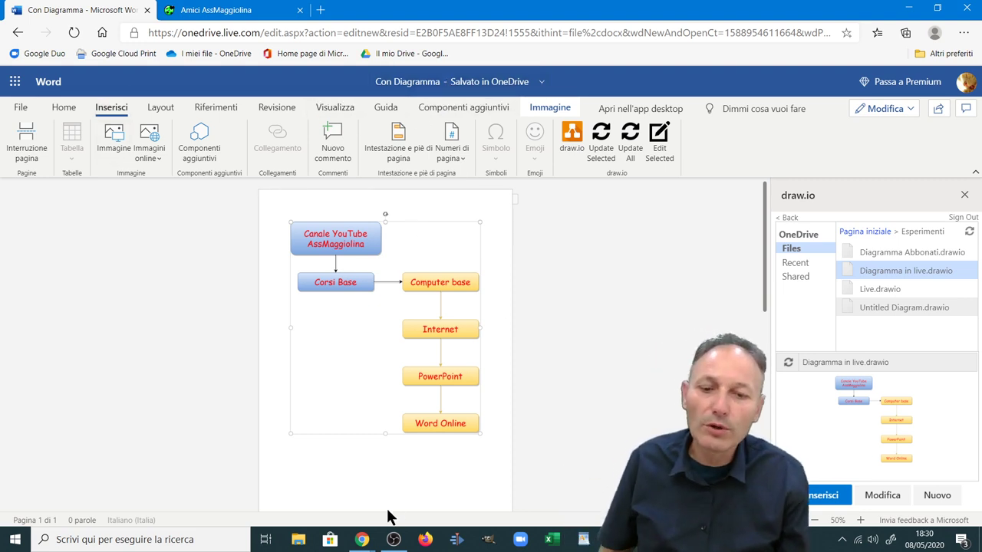
click(409, 478)
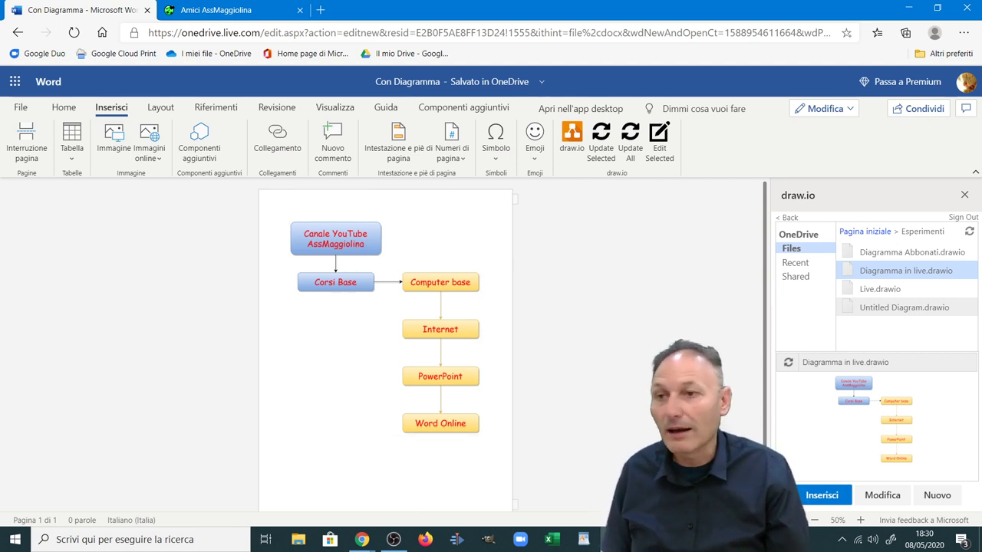
click(15, 83)
Step: Reopen Con Diagramma from Word's recent documents and confirm the flowchart is still there
click(38, 192)
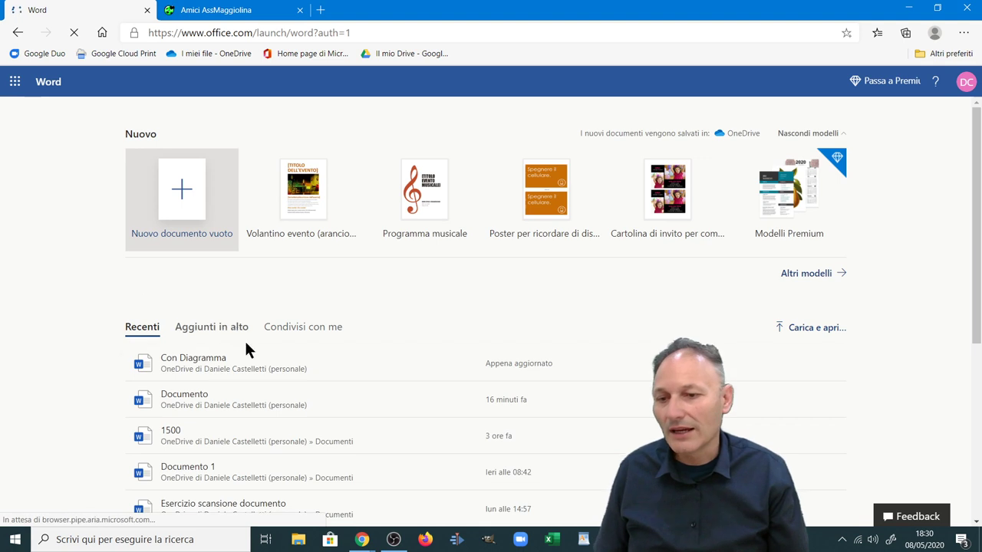
click(181, 370)
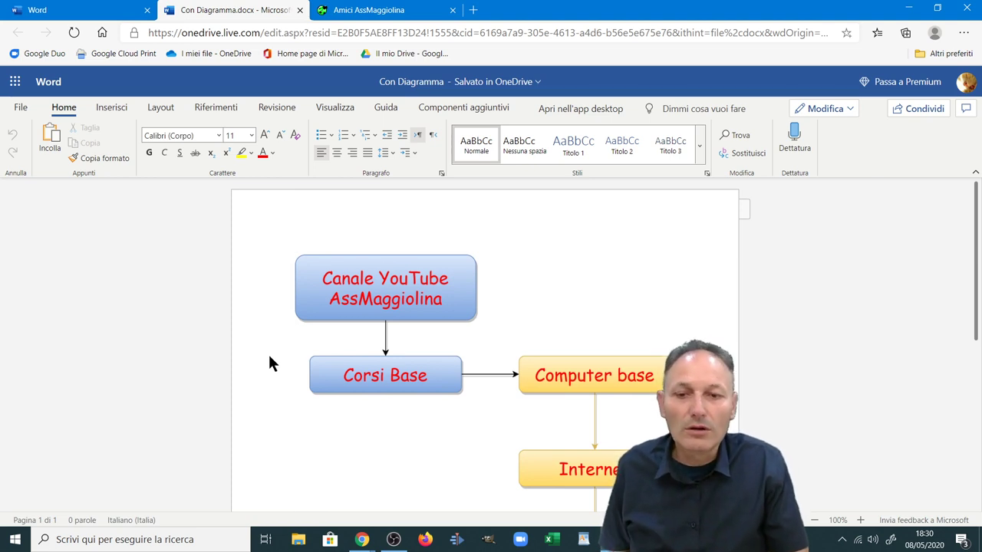
scroll(276, 360, down, 1)
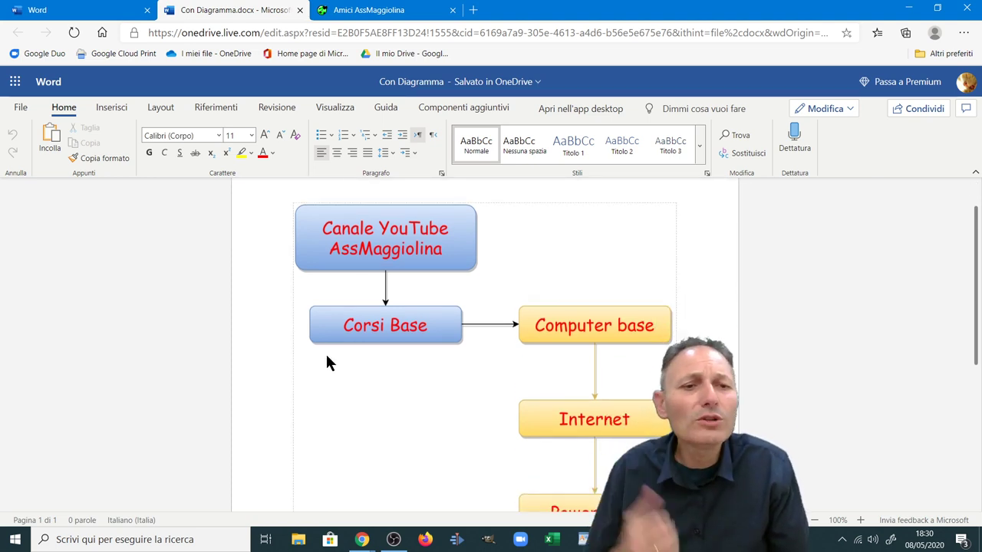
scroll(329, 359, up, 1)
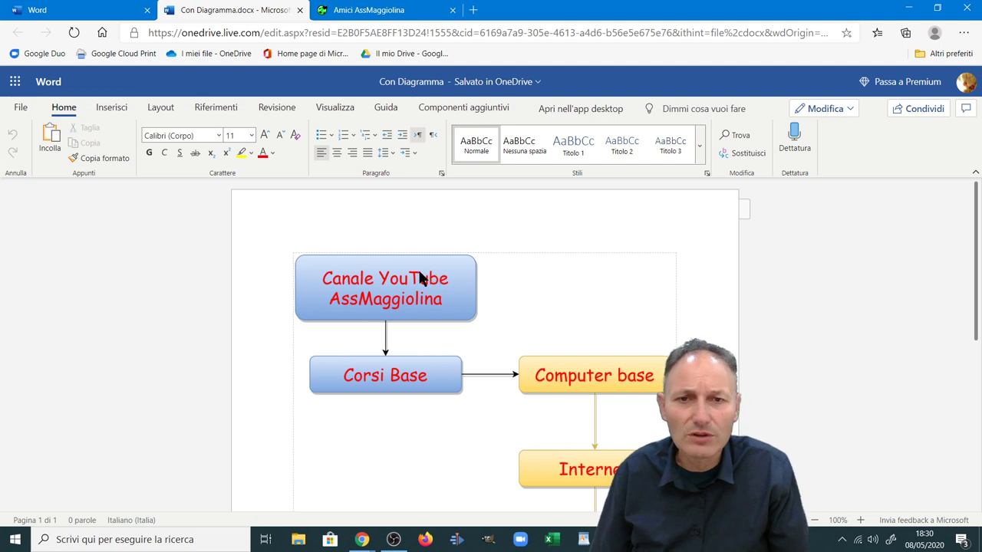
Step: With the flowchart selected, reload the draw.io Diagrams add-in and choose Edit Selected
click(446, 108)
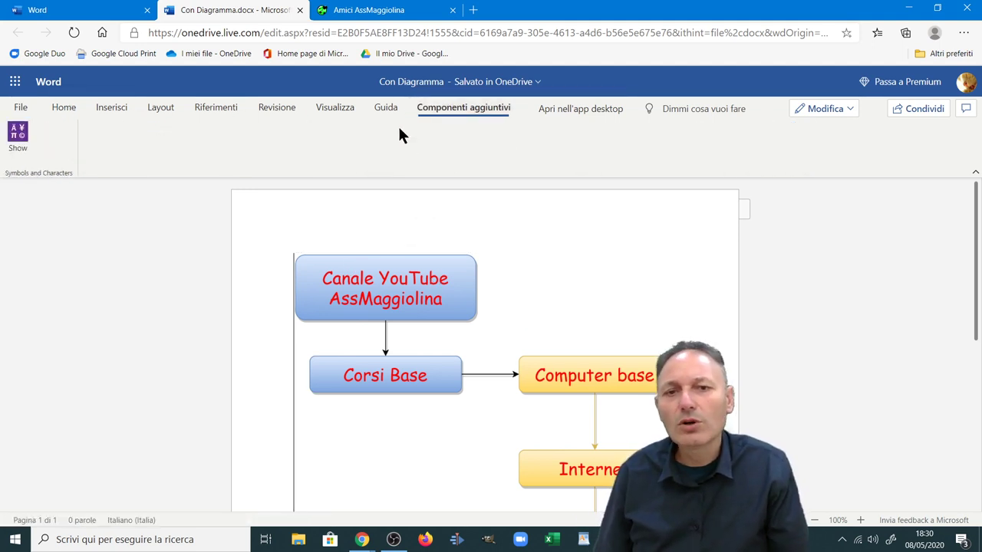
click(338, 274)
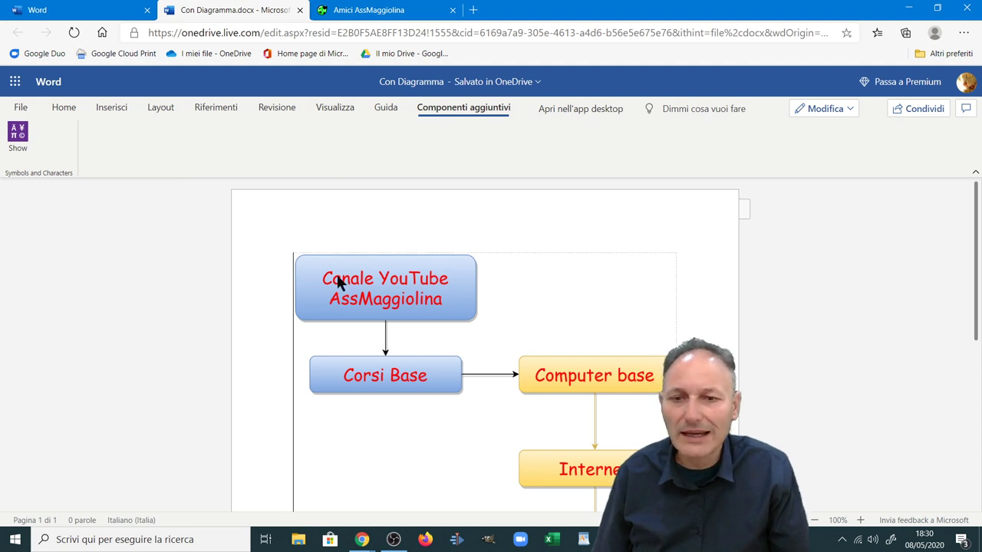
scroll(337, 274, down, 3)
scroll(333, 290, up, 3)
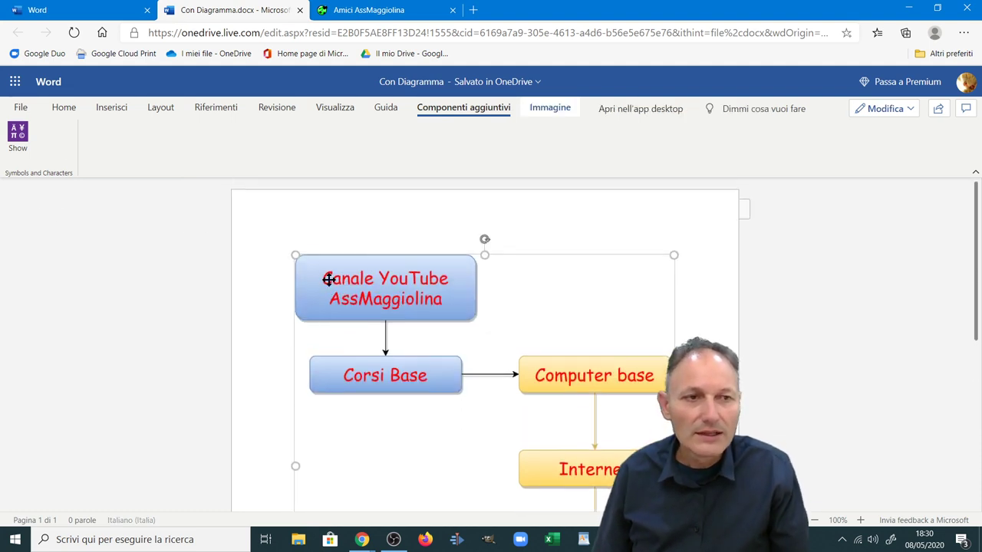
click(112, 112)
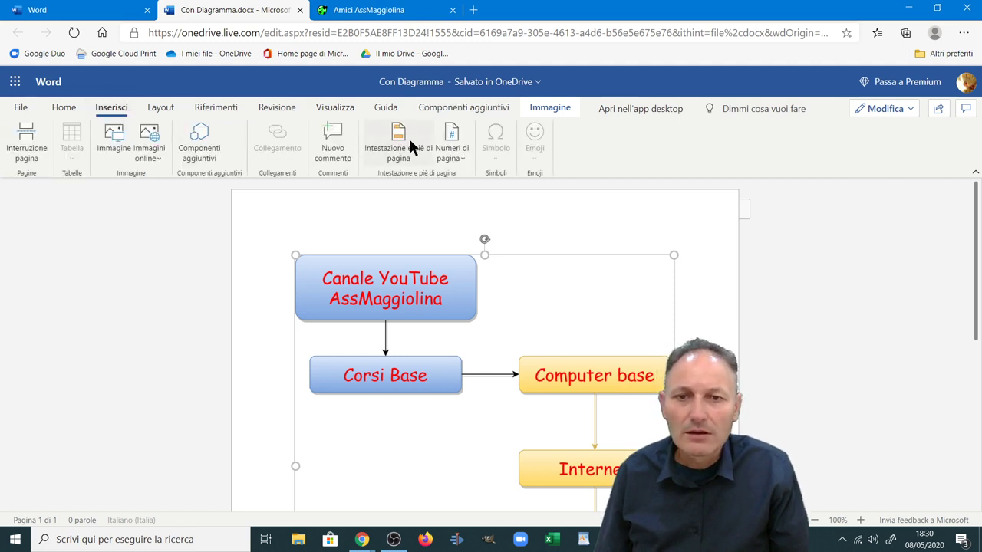
click(183, 141)
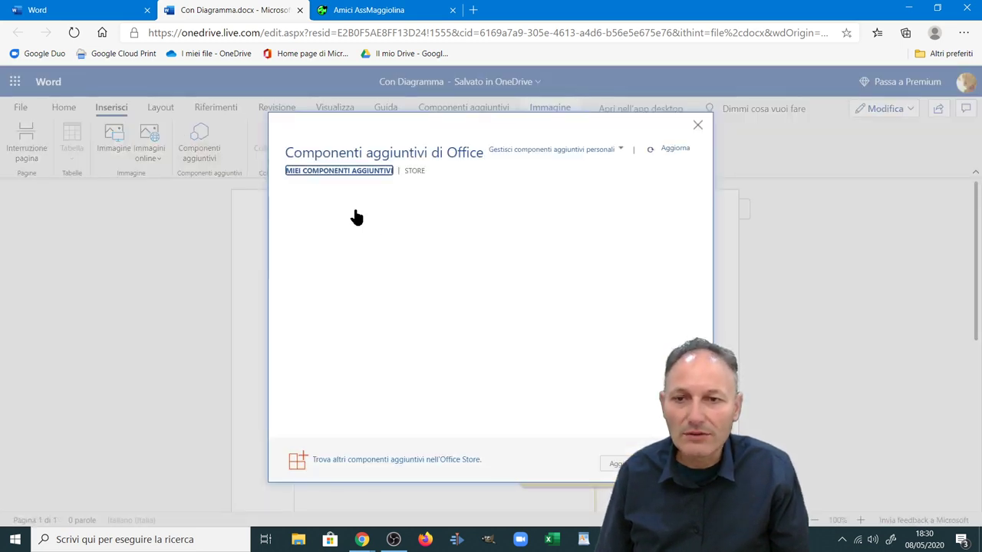
click(338, 227)
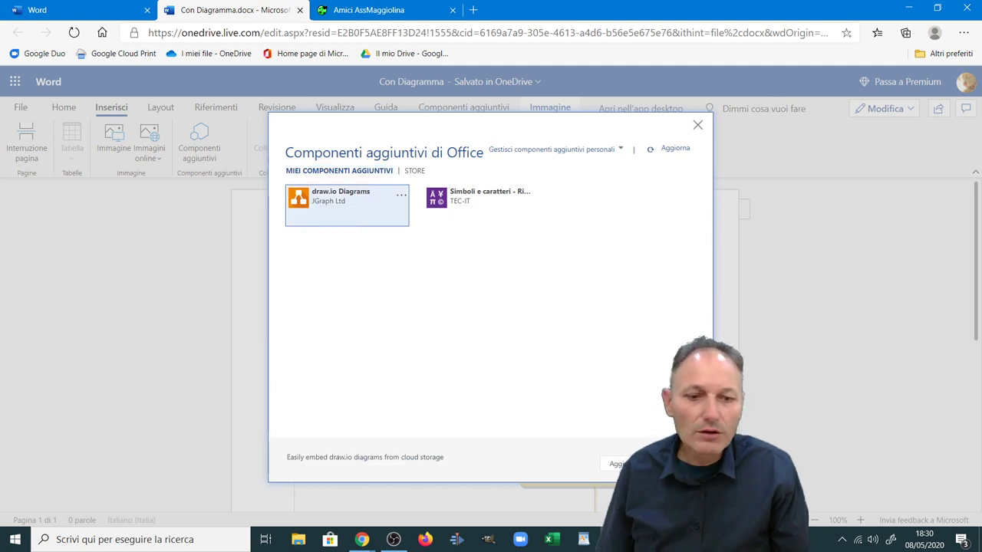
click(618, 464)
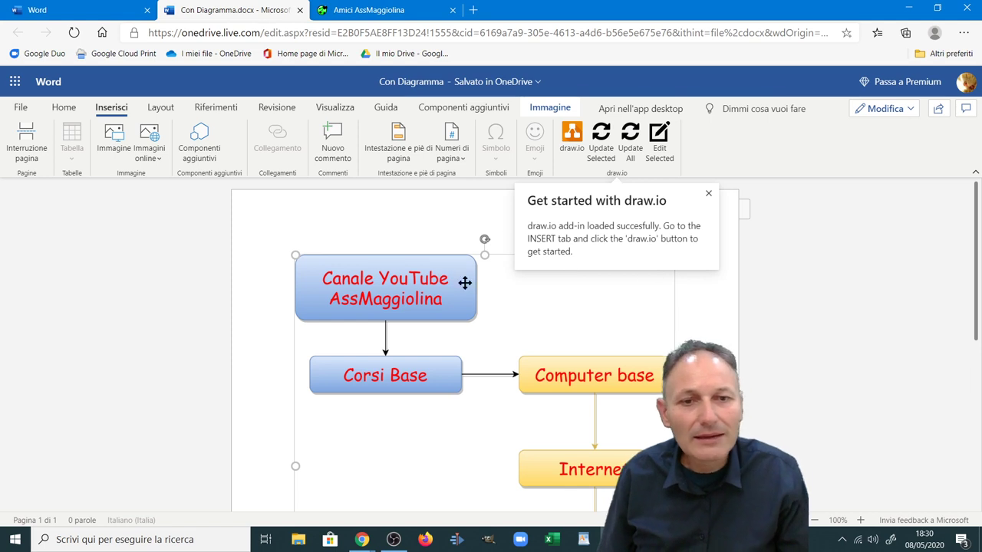
click(709, 196)
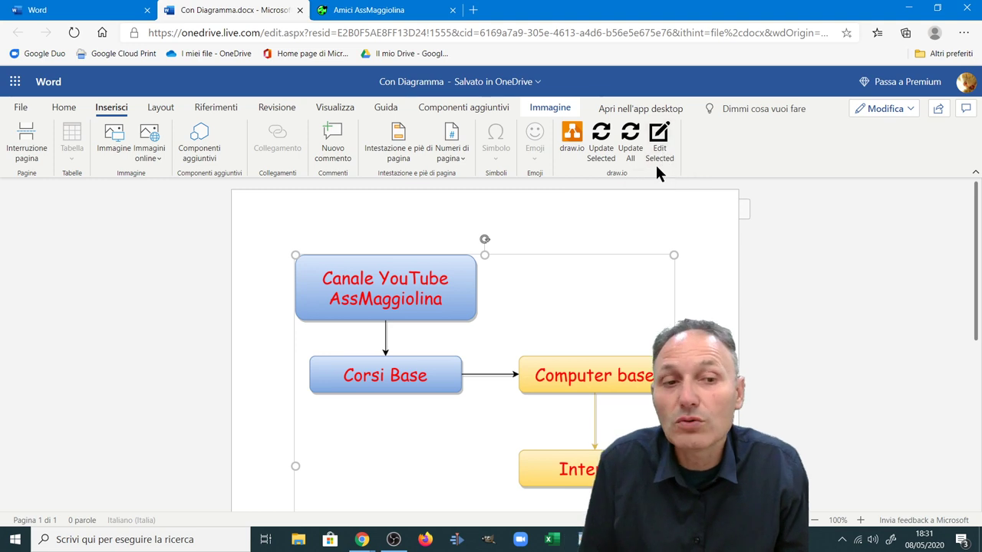
click(660, 137)
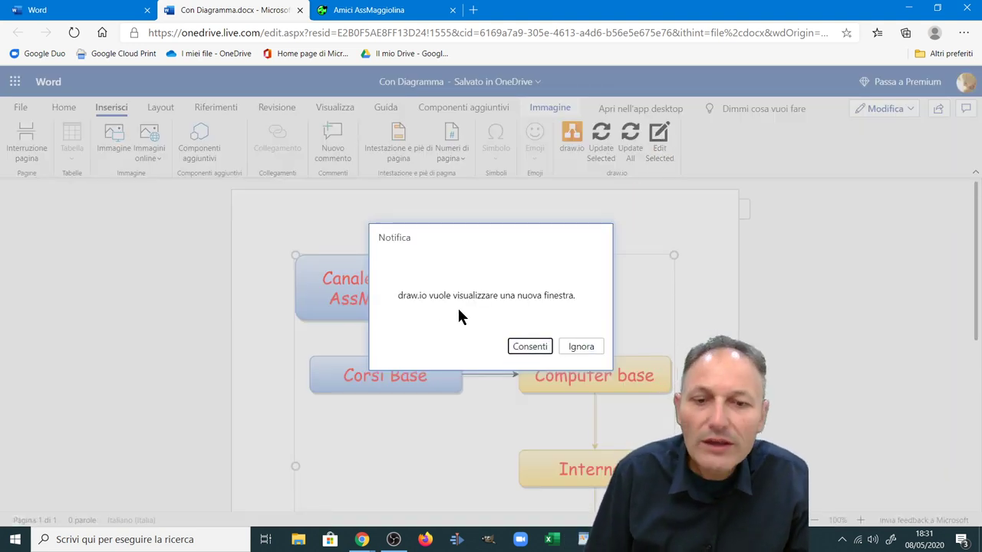
Step: Allow draw.io to open its editor and select the flowchart shapes to view their text options
click(526, 348)
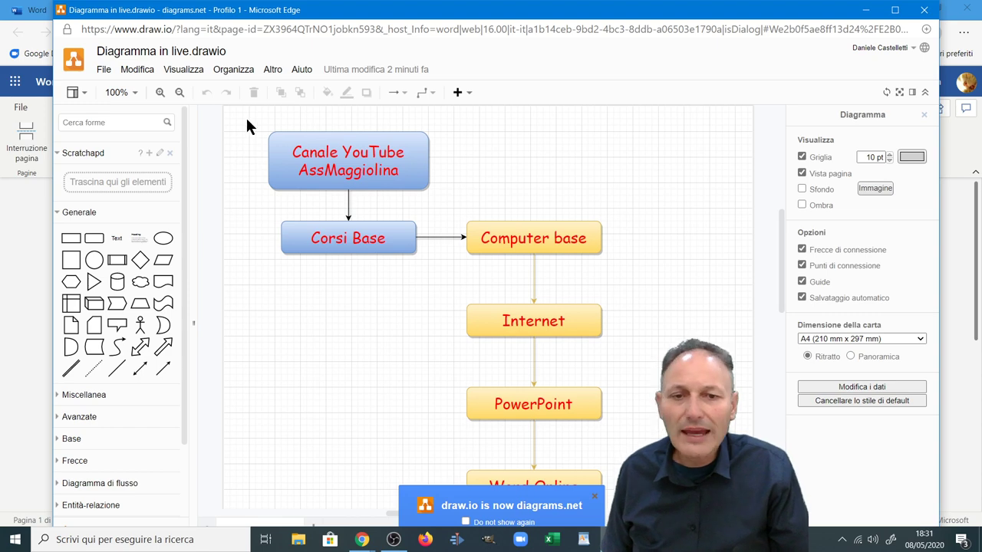
drag(247, 120, 619, 465)
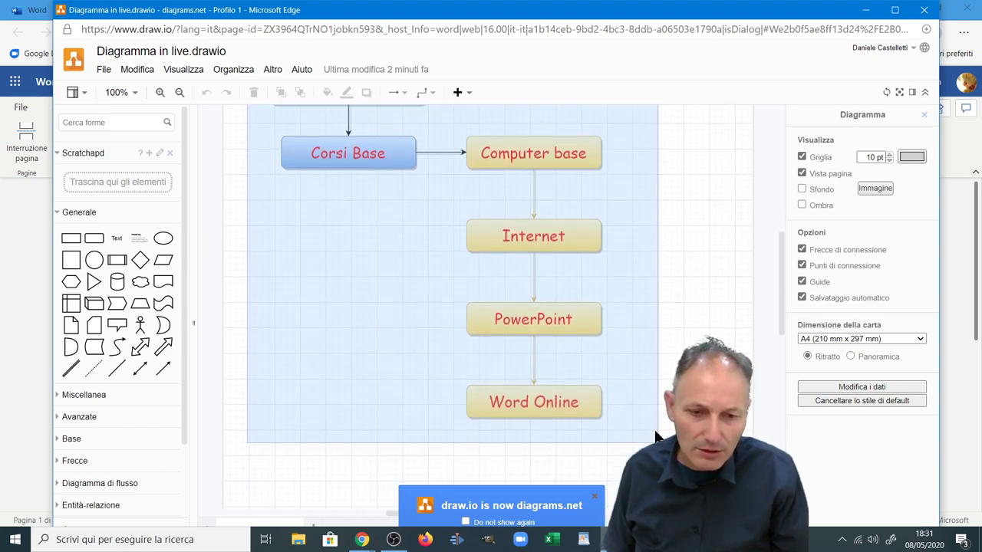
drag(656, 509, 753, 368)
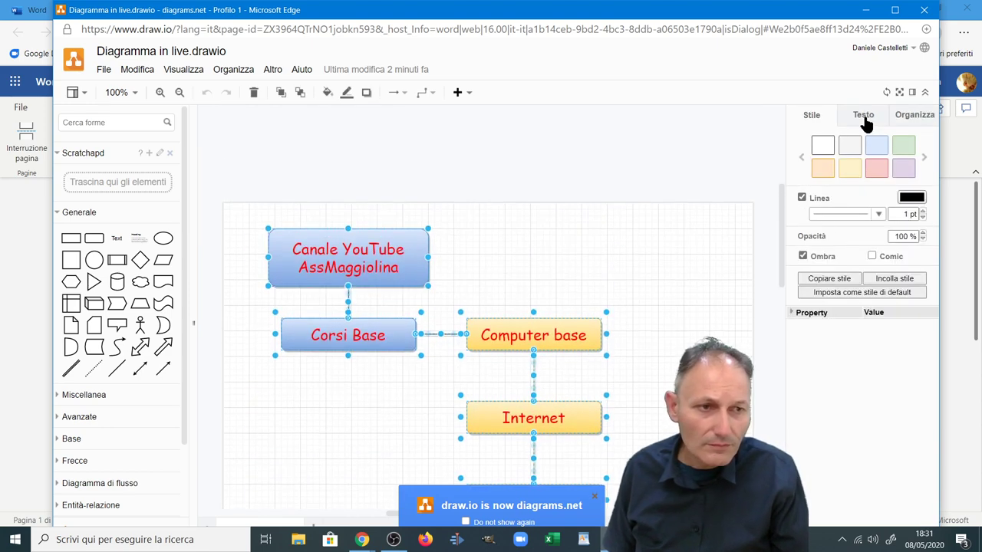
click(864, 117)
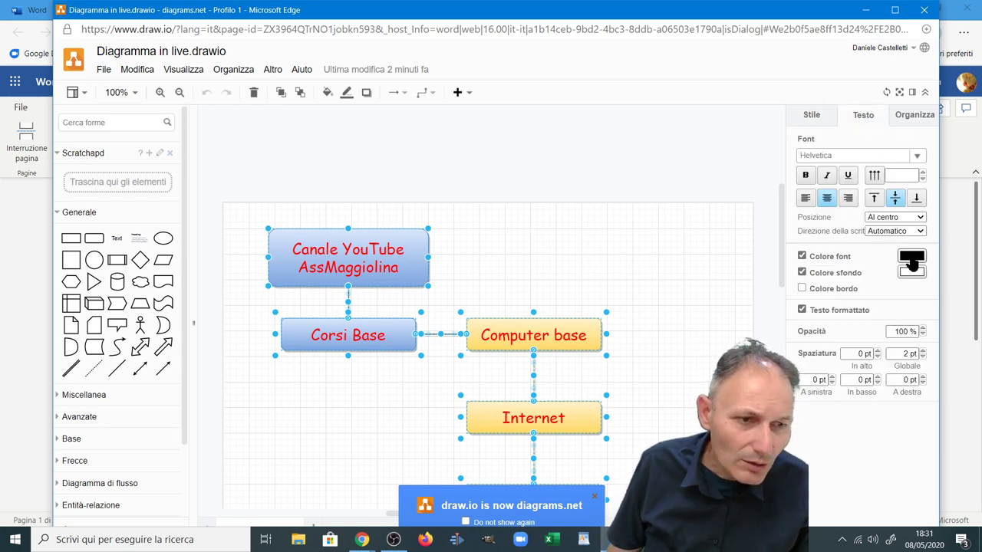
click(655, 287)
Step: Colour the Canale YouTube AssMaggiolina title text green
click(341, 274)
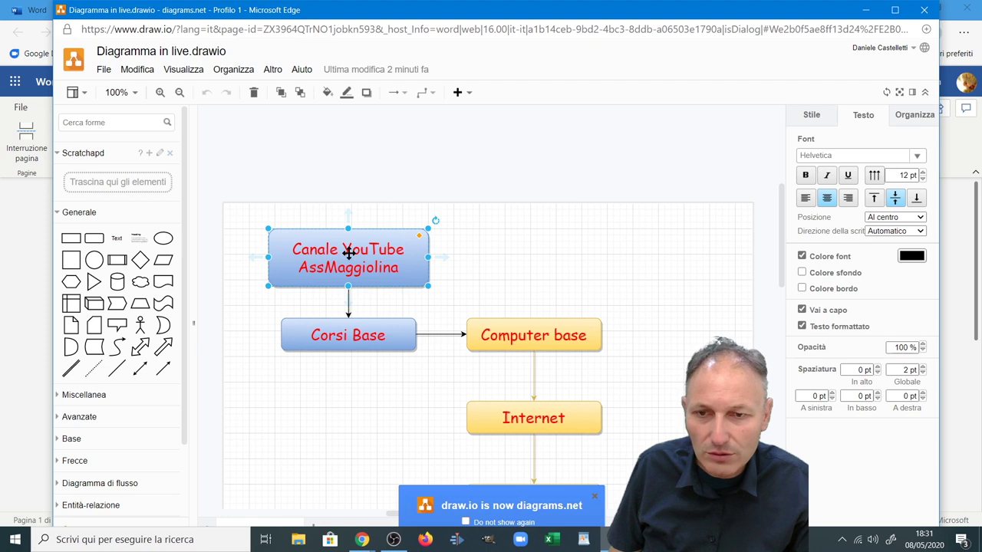
double_click(349, 253)
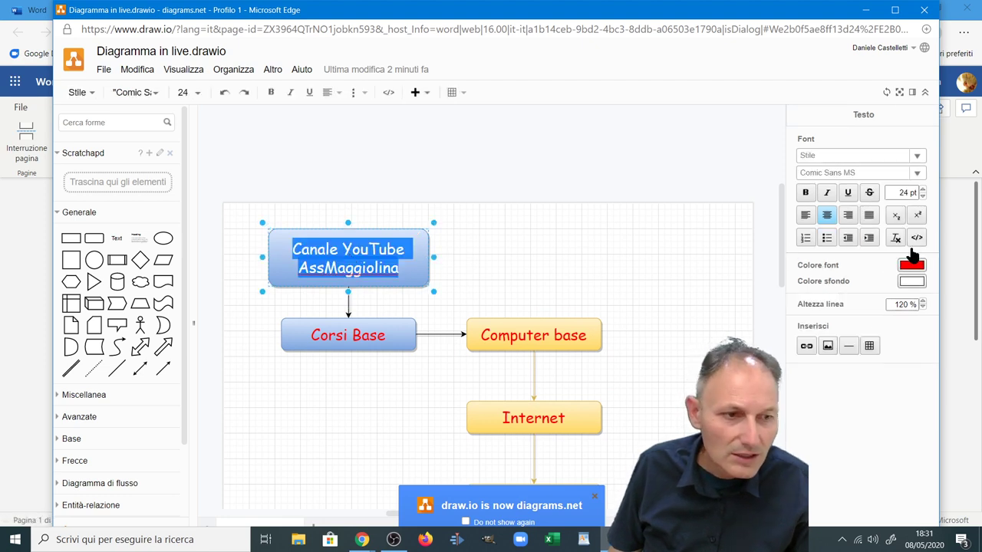
click(911, 267)
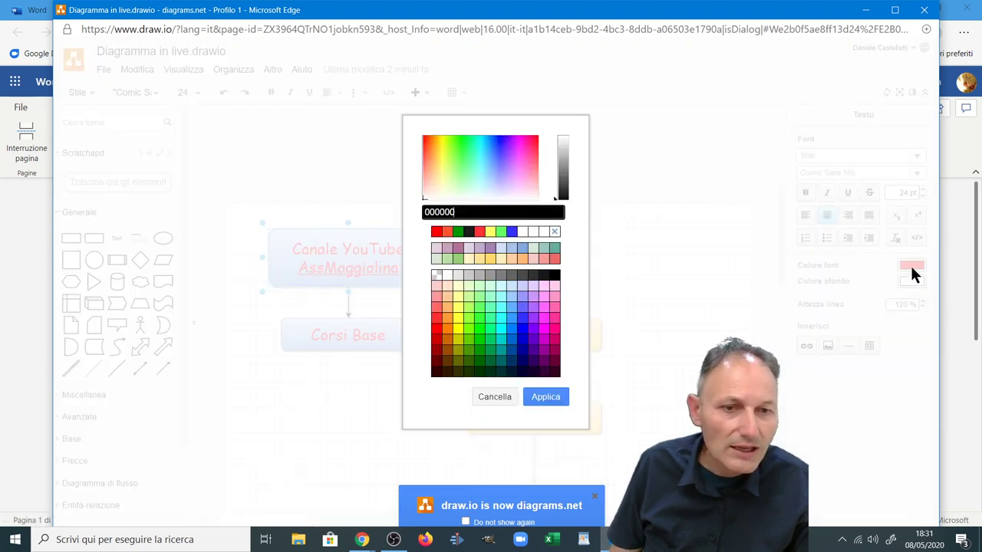
click(485, 332)
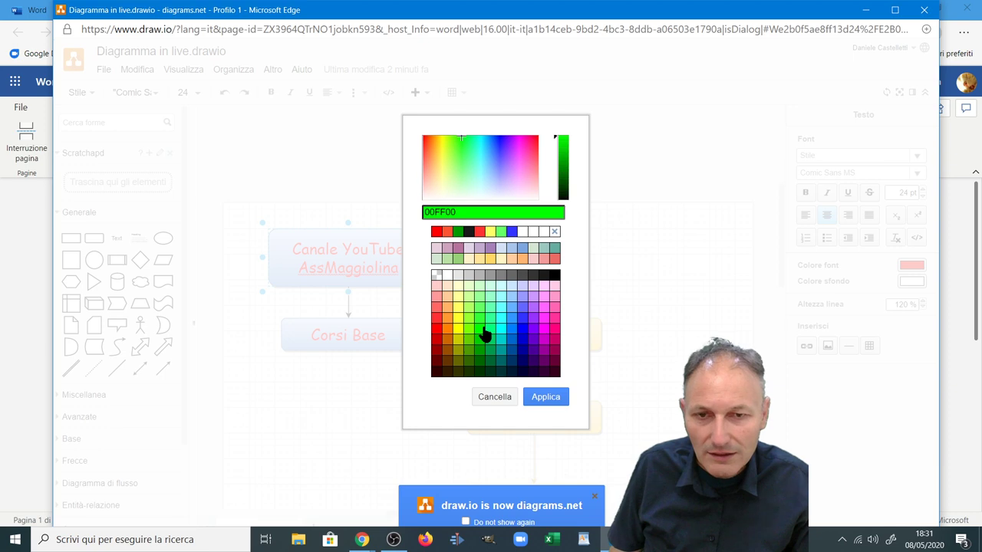
click(541, 396)
click(666, 347)
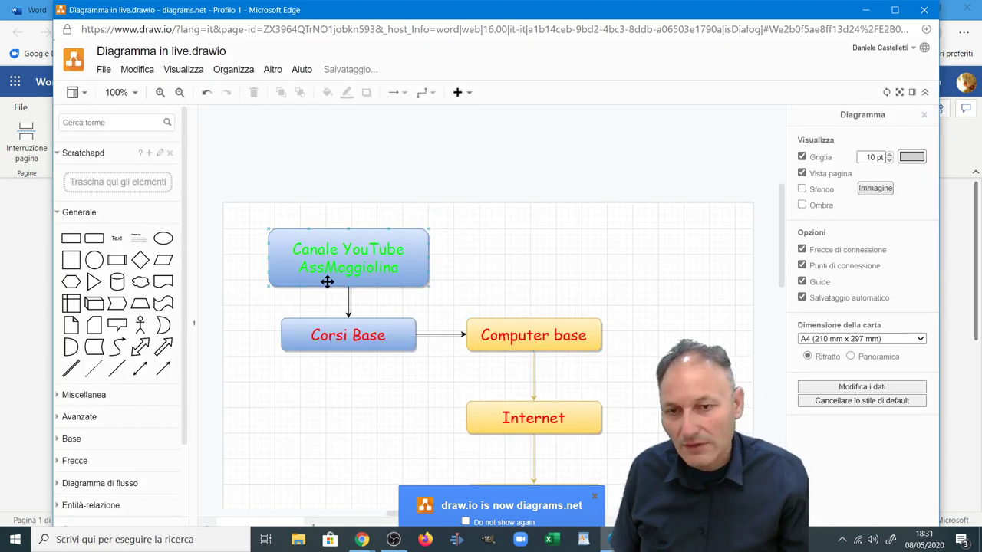
Step: Change the title text colour to dark blue 0000CC
double_click(325, 278)
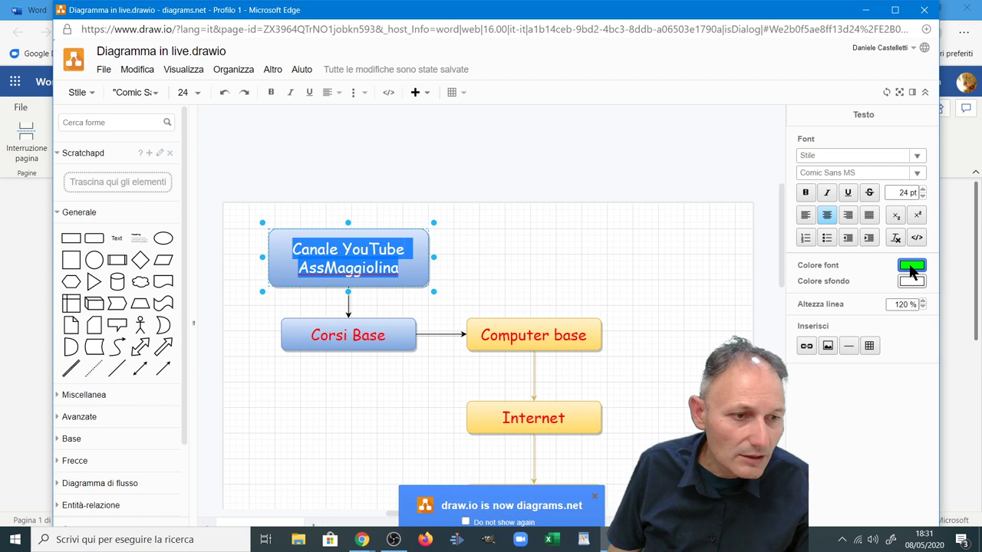
click(913, 282)
click(521, 363)
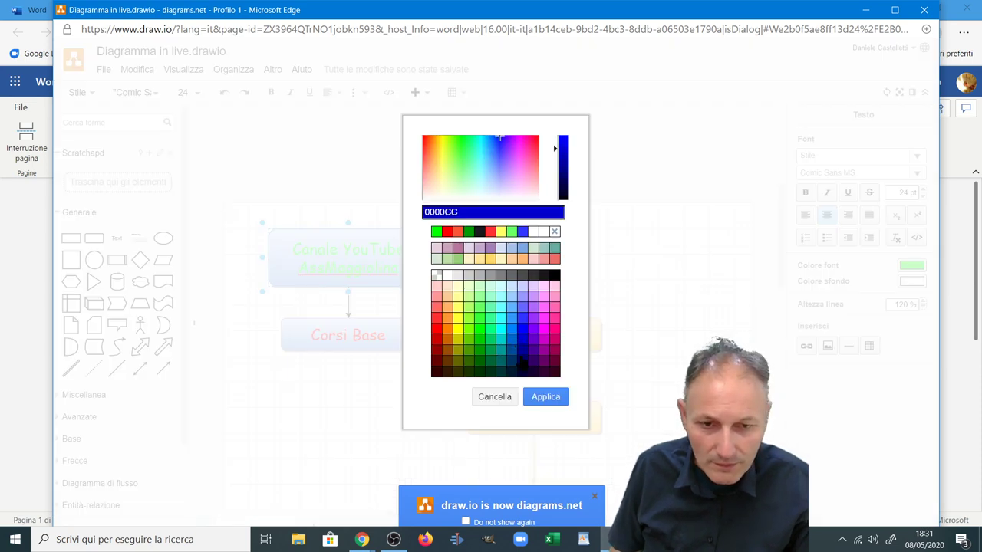
click(546, 397)
click(705, 310)
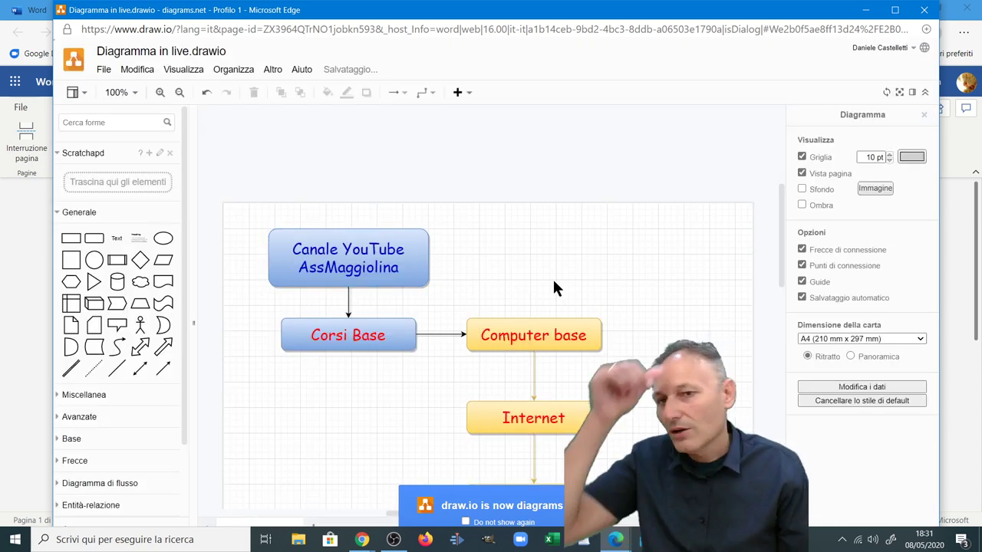
Step: Close the draw.io editor to return to Word Online
click(102, 69)
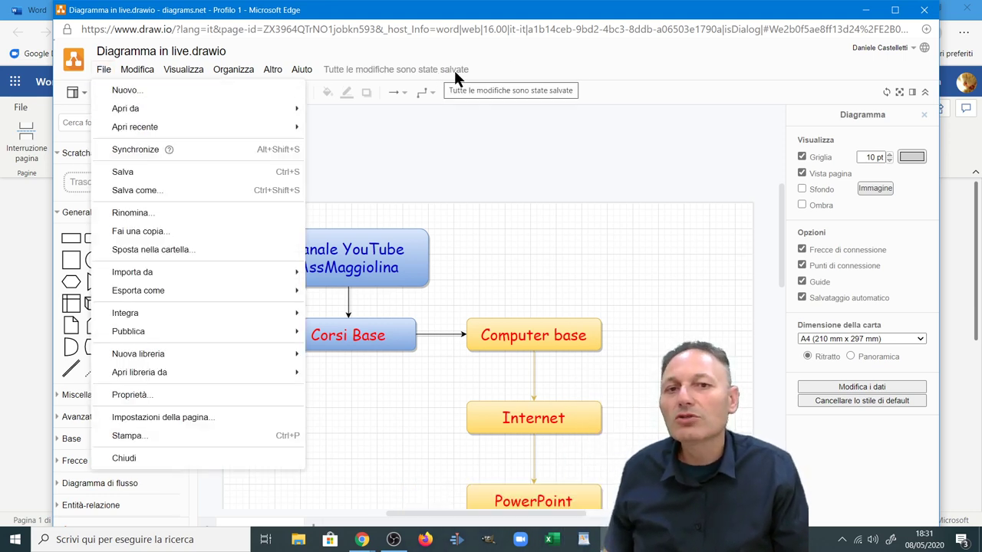
click(519, 69)
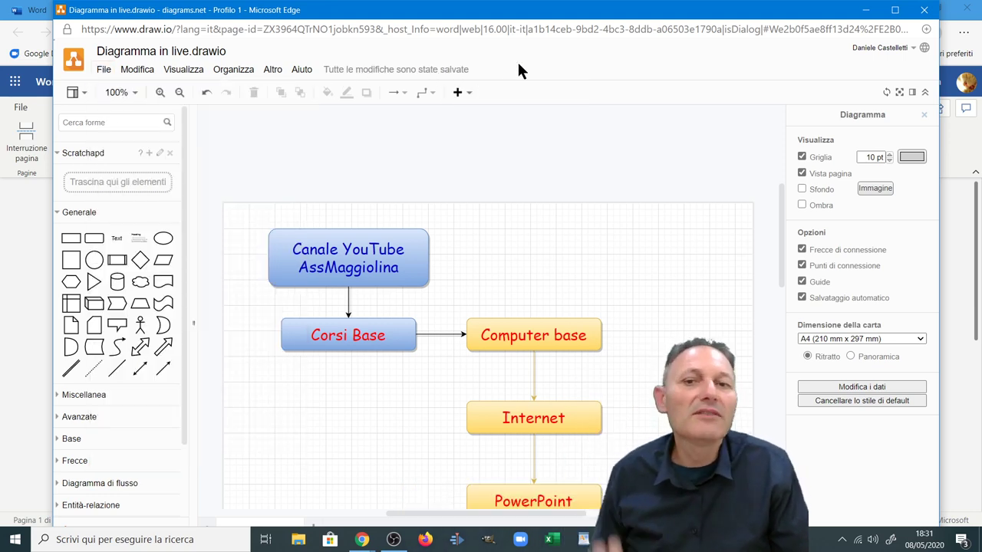
click(926, 15)
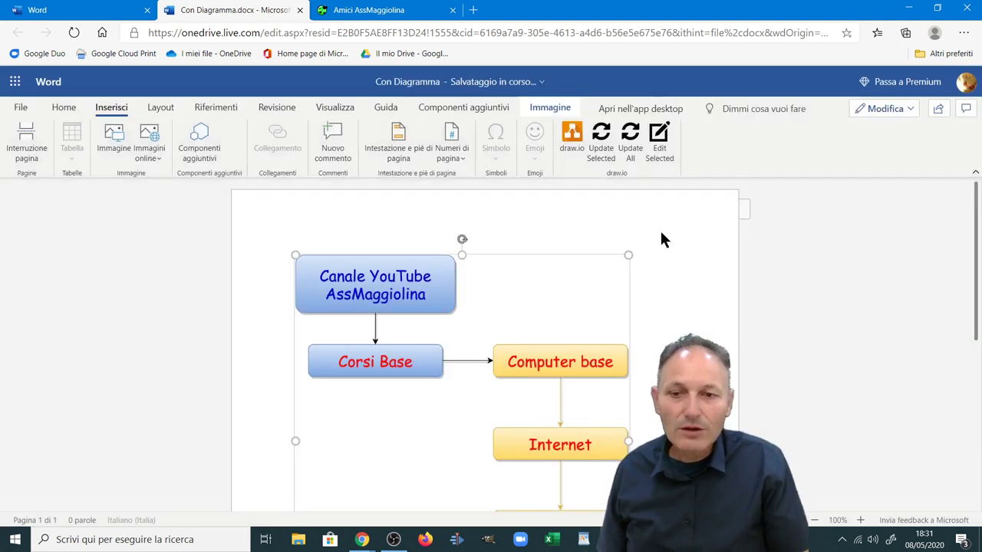
Step: Dismiss the add-in update message, check the blue-titled flowchart, and place the cursor below it
click(659, 230)
scroll(658, 263, down, 2)
scroll(669, 285, up, 2)
scroll(672, 287, up, 1)
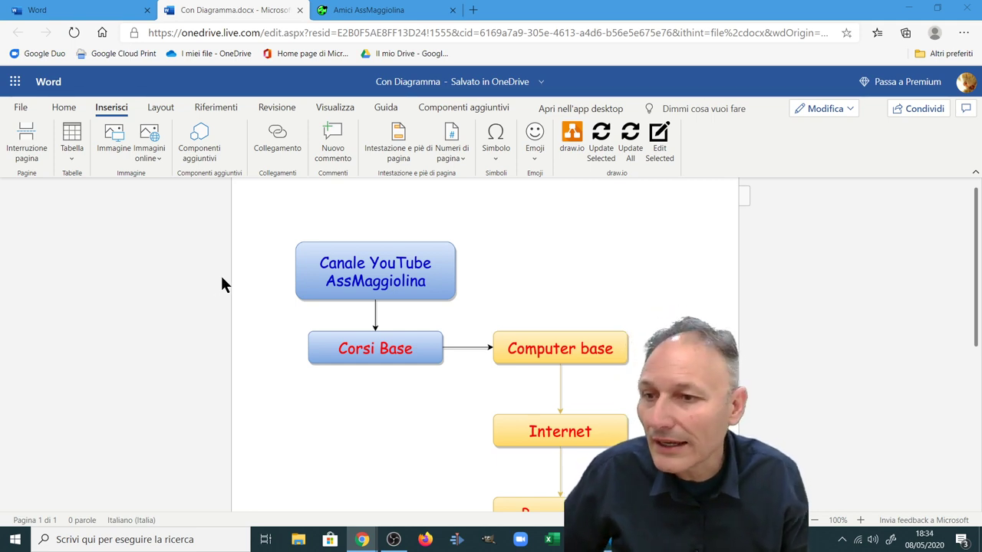
scroll(222, 283, down, 2)
scroll(237, 283, down, 3)
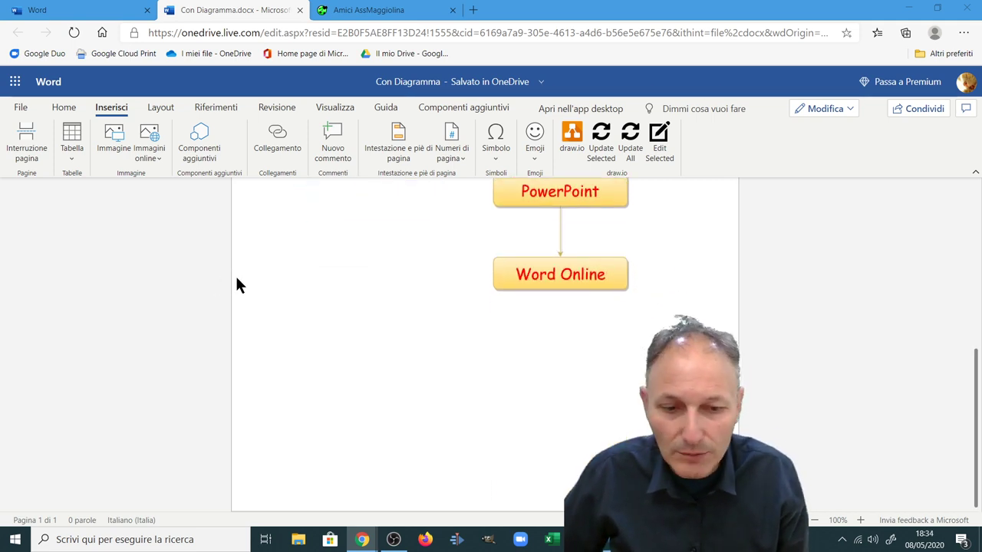
click(317, 400)
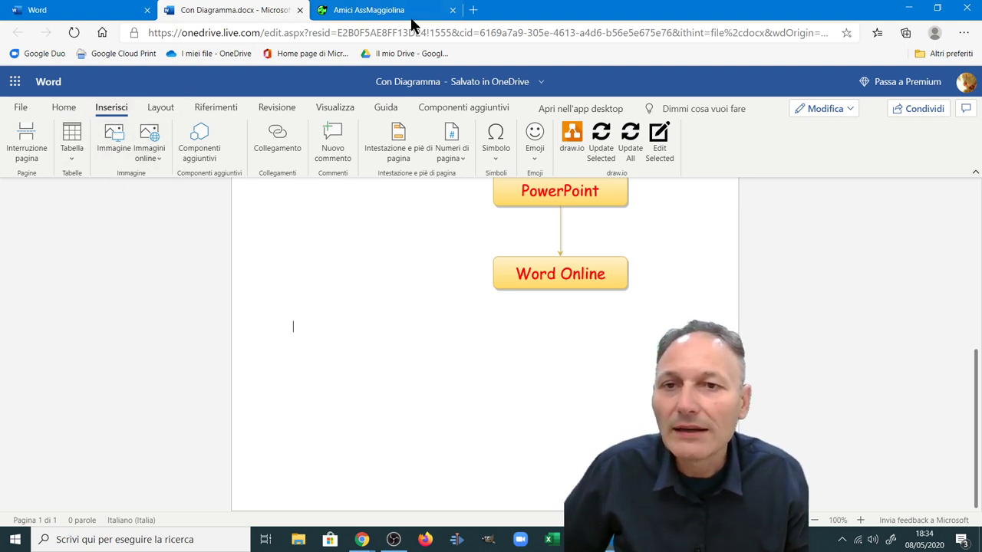
Step: In a new tab, go from Office home to the Excel start page and close the failed OneDrive tab
click(474, 10)
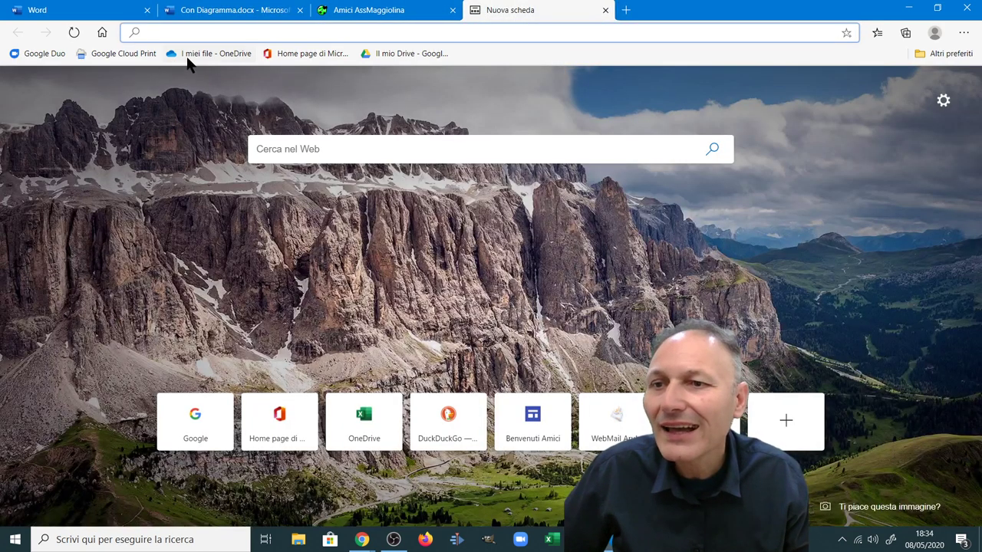
click(317, 53)
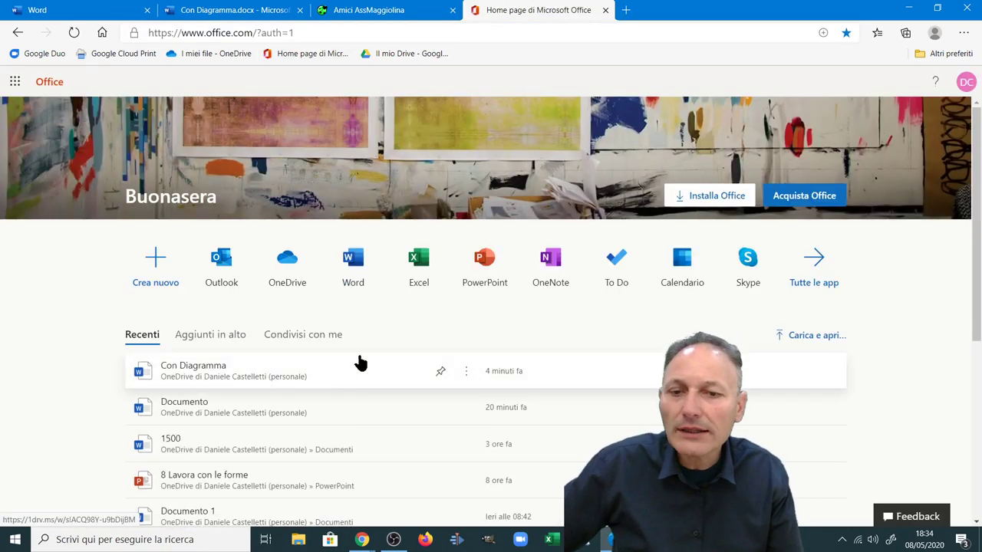
click(408, 262)
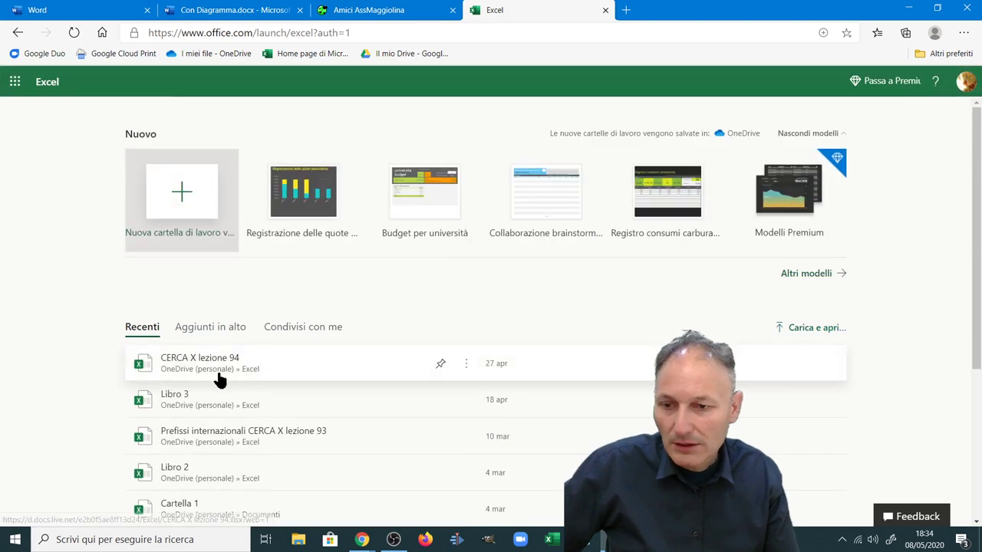
click(201, 372)
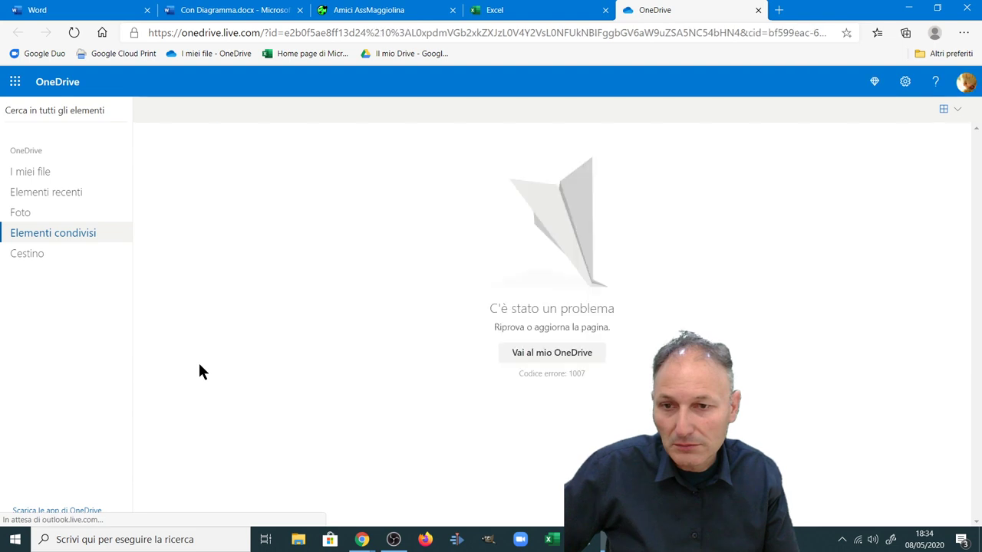
click(759, 10)
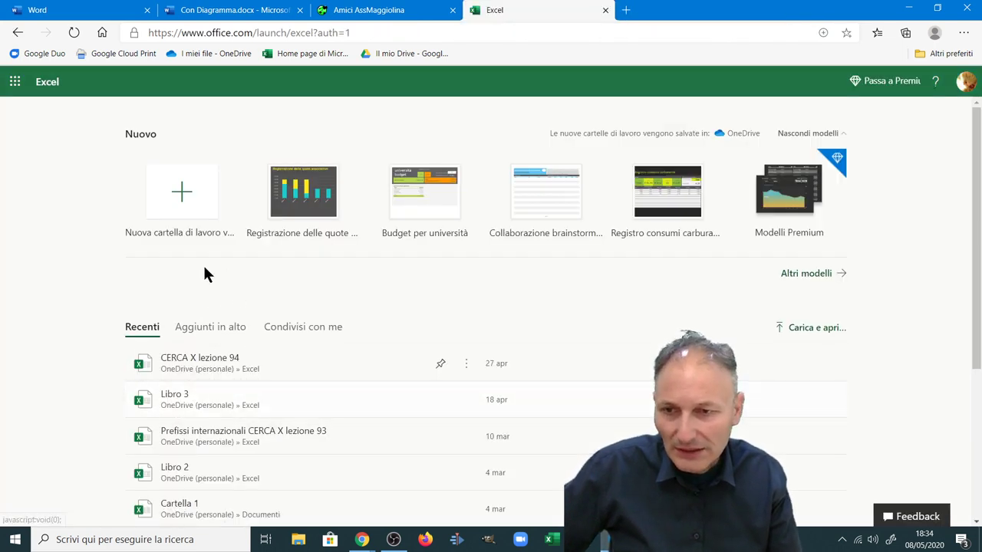
scroll(237, 395, down, 3)
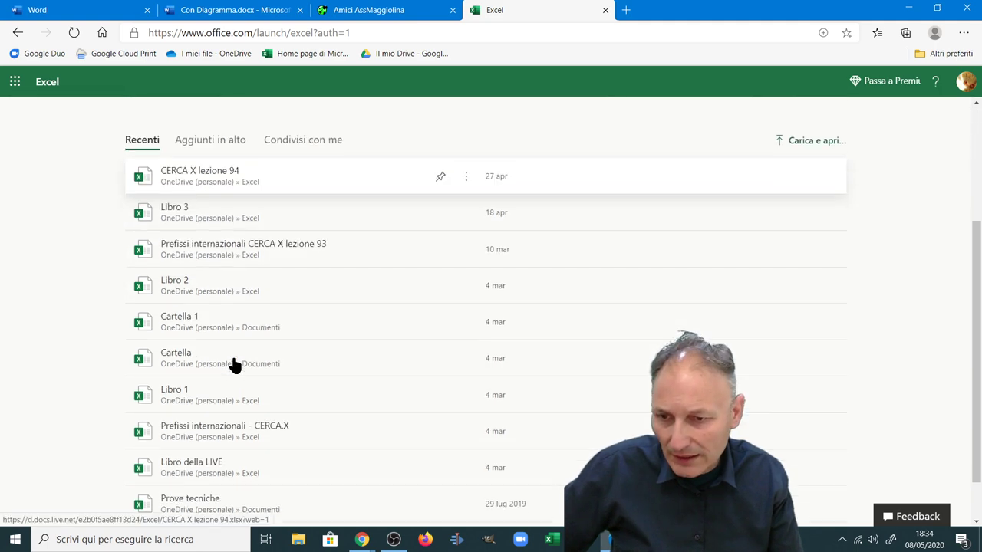
scroll(235, 366, up, 3)
Step: Create a new blank workbook and enter the heading 'Prove Tecniche' in G3
click(202, 217)
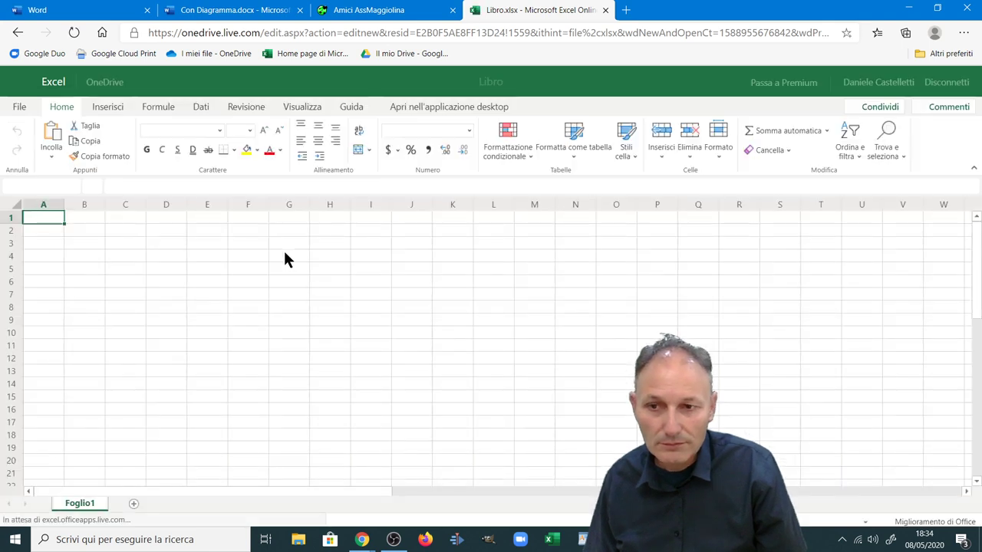
click(288, 242)
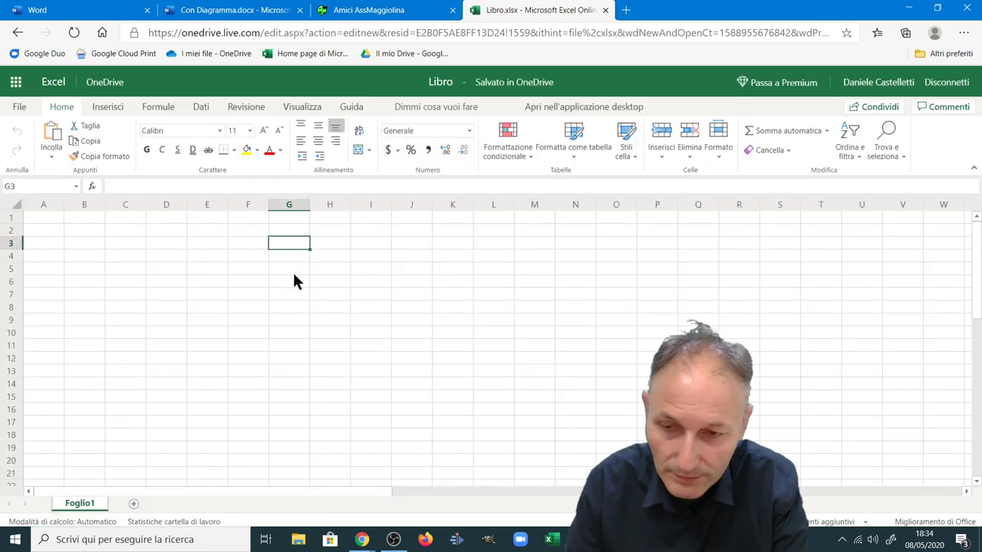
text(Prove)
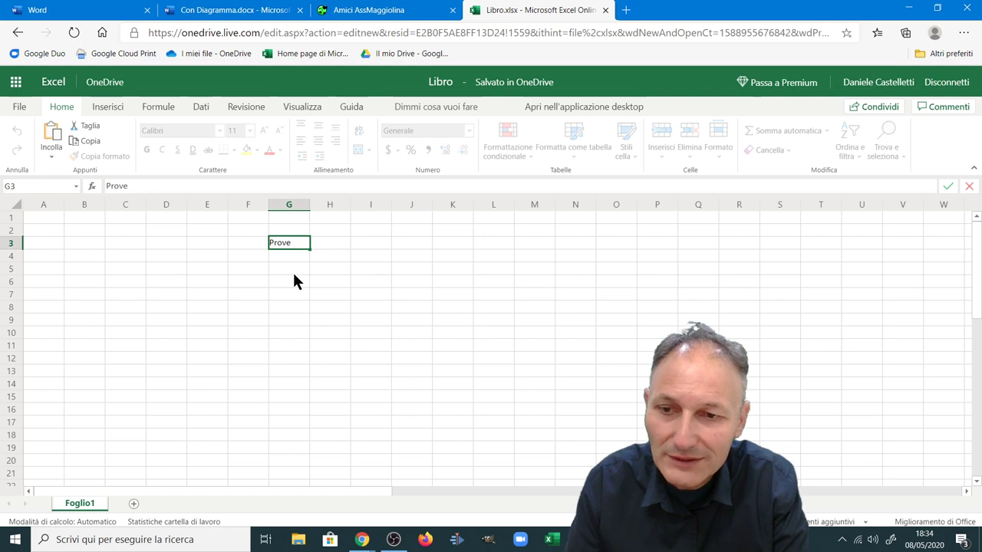
text( Tecn)
text(i)
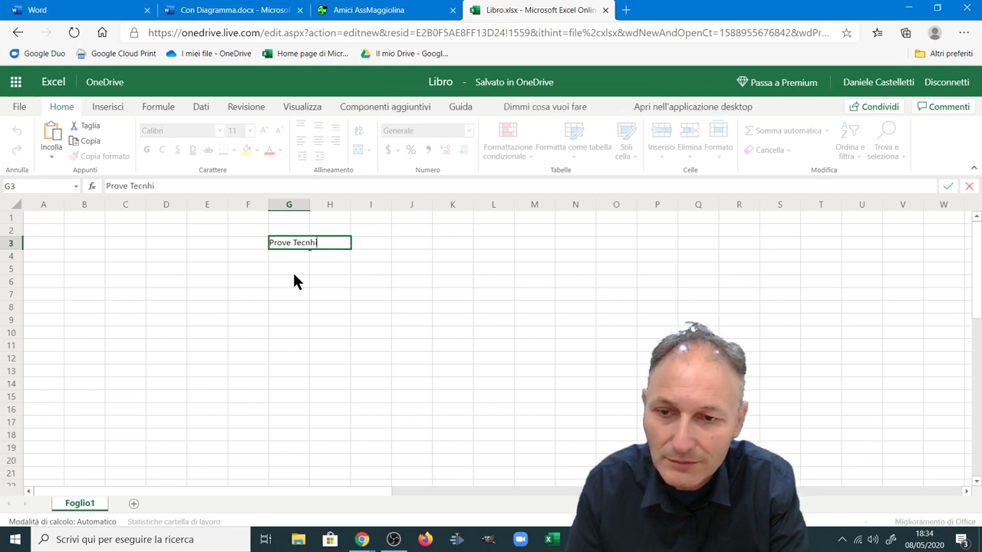
text(che)
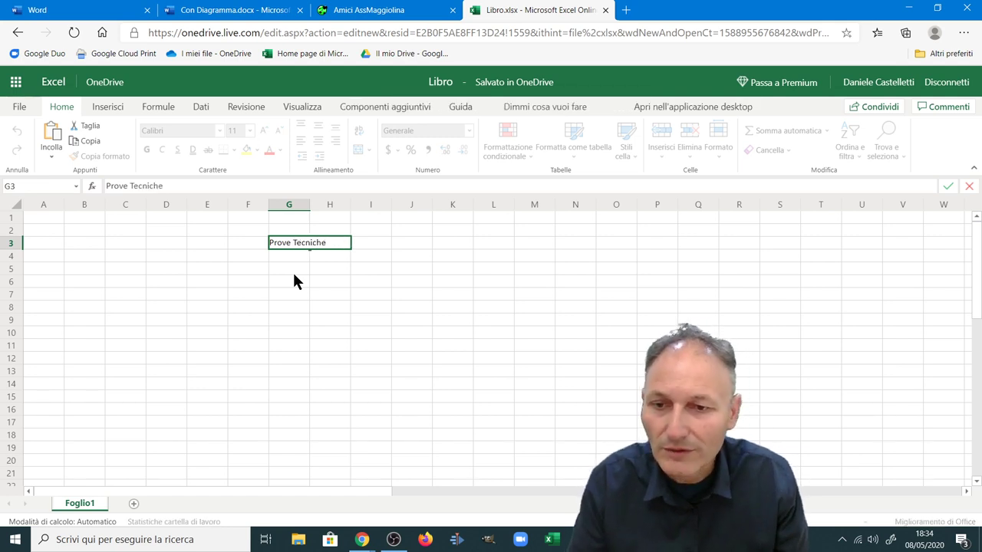
click(295, 277)
Step: Enter the values 1, 2, 3 and 4 in cells G4 to G7
click(288, 256)
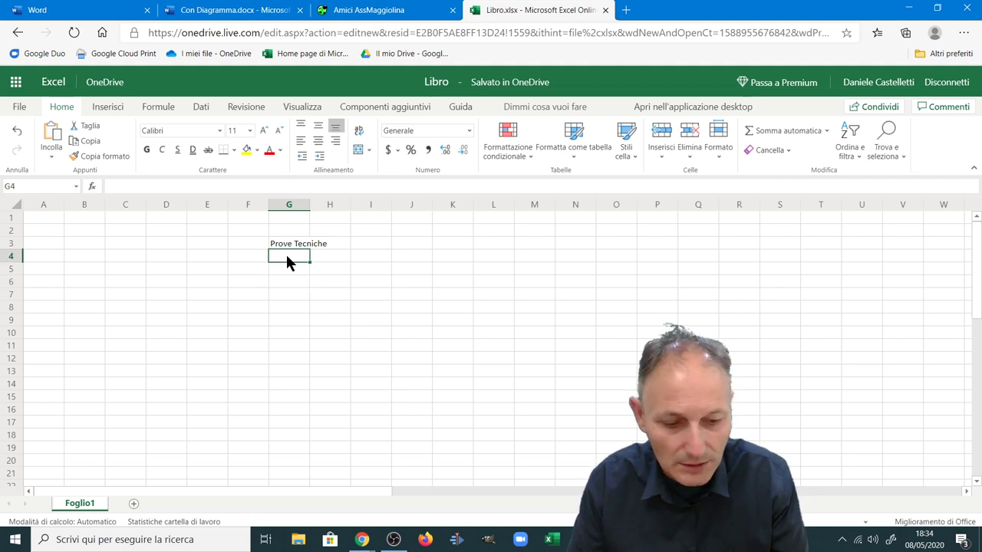
text(1)
key(Return)
text(2)
key(Return)
text(3)
key(Return)
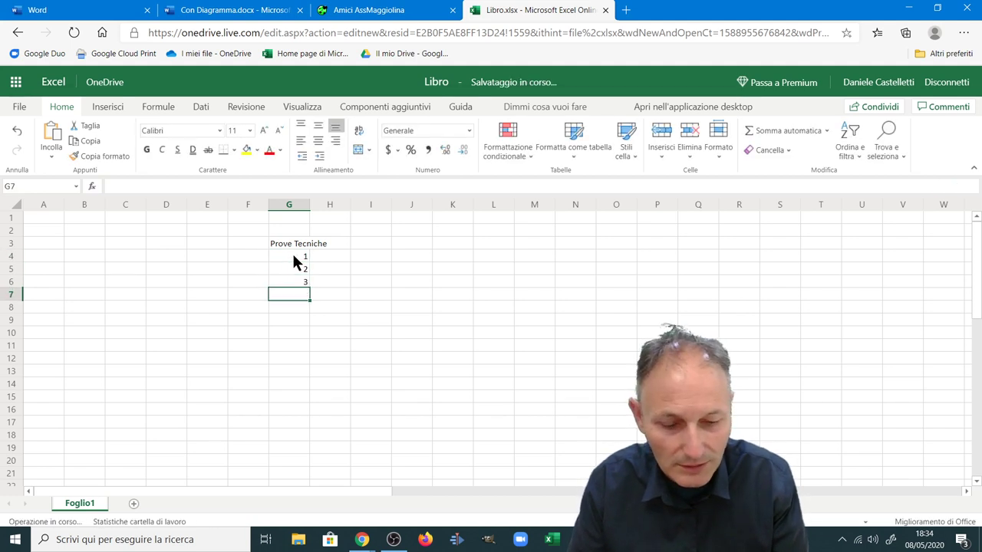
text(4)
key(Return)
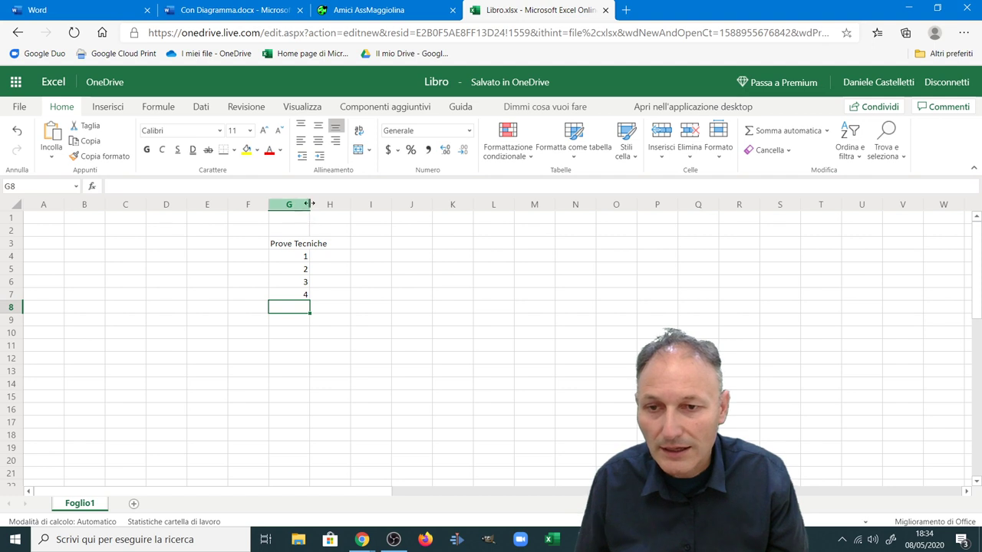
Step: Autofit column G, bold the header, centre columns F–H both ways, and select G3:G7
double_click(310, 204)
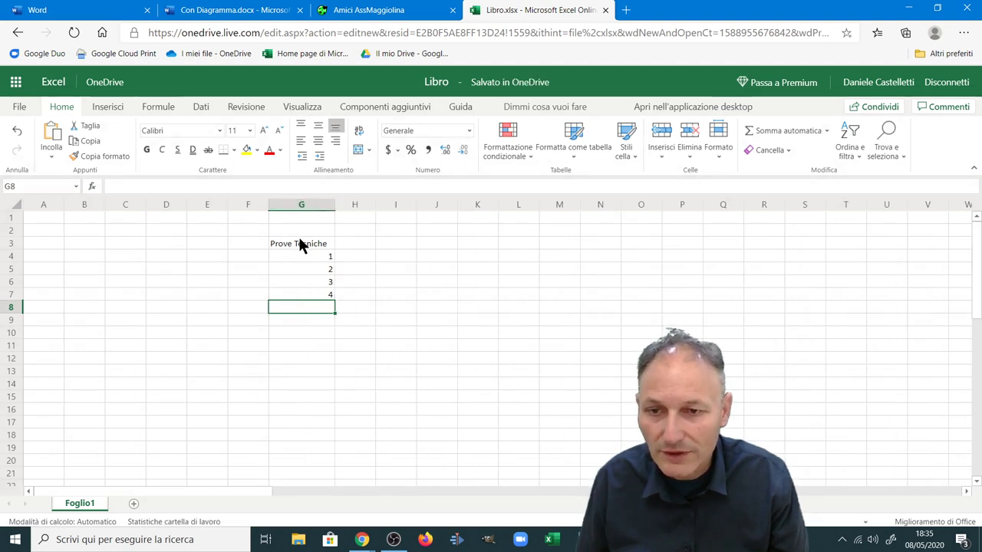
click(299, 244)
click(148, 150)
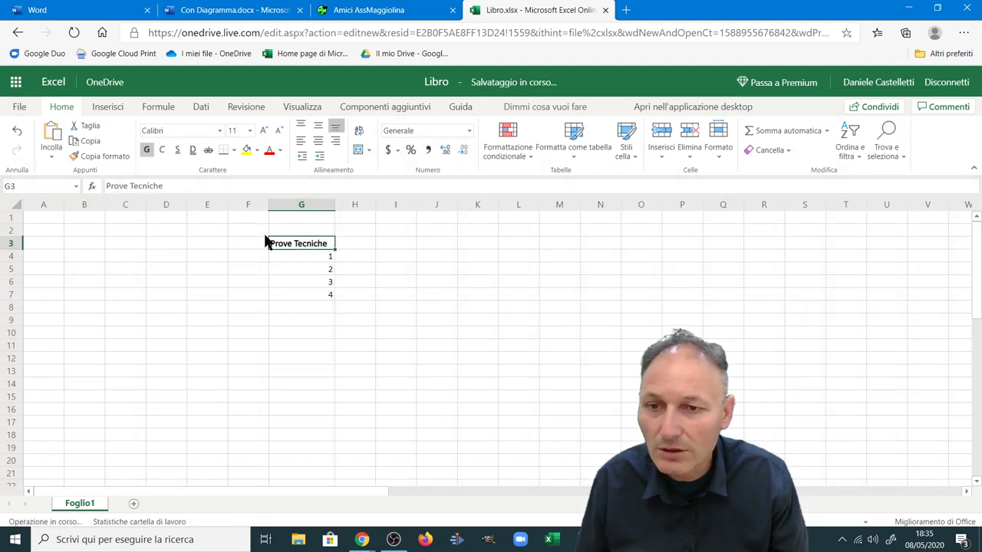
drag(246, 205, 348, 297)
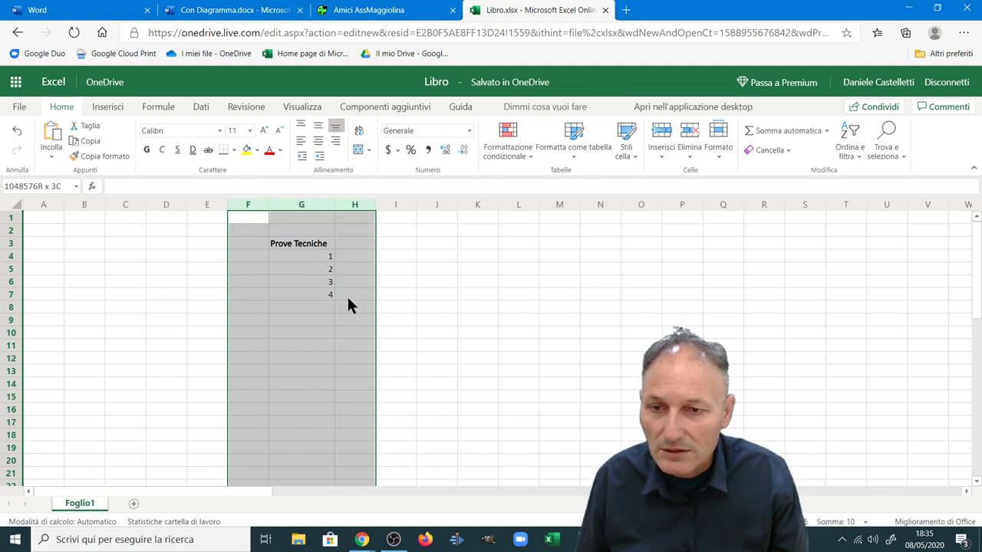
click(319, 126)
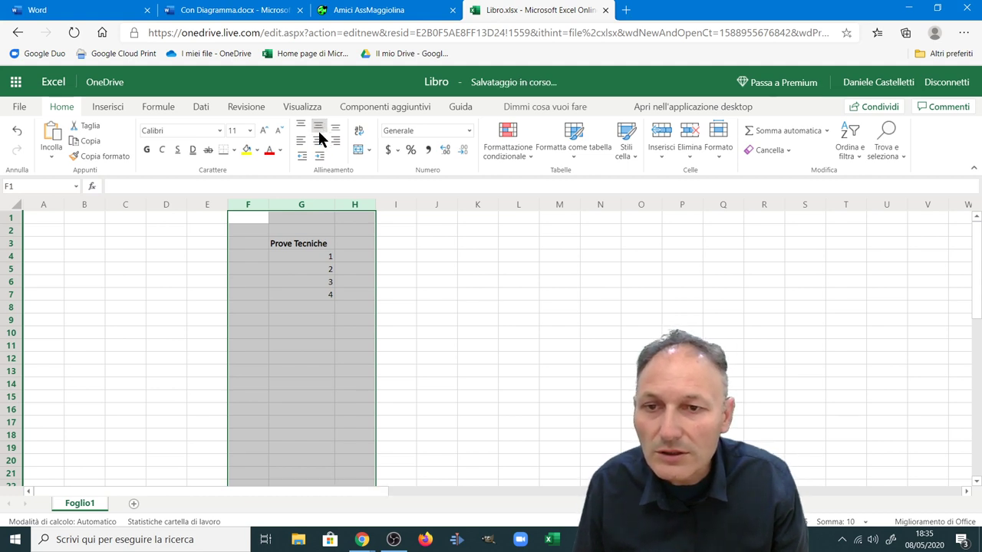
click(316, 143)
click(397, 321)
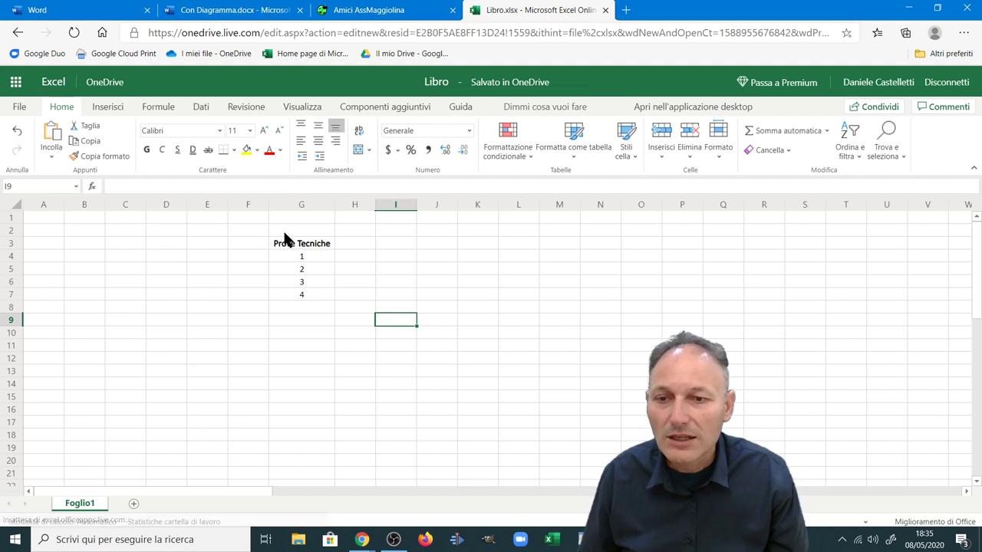
drag(283, 244, 290, 298)
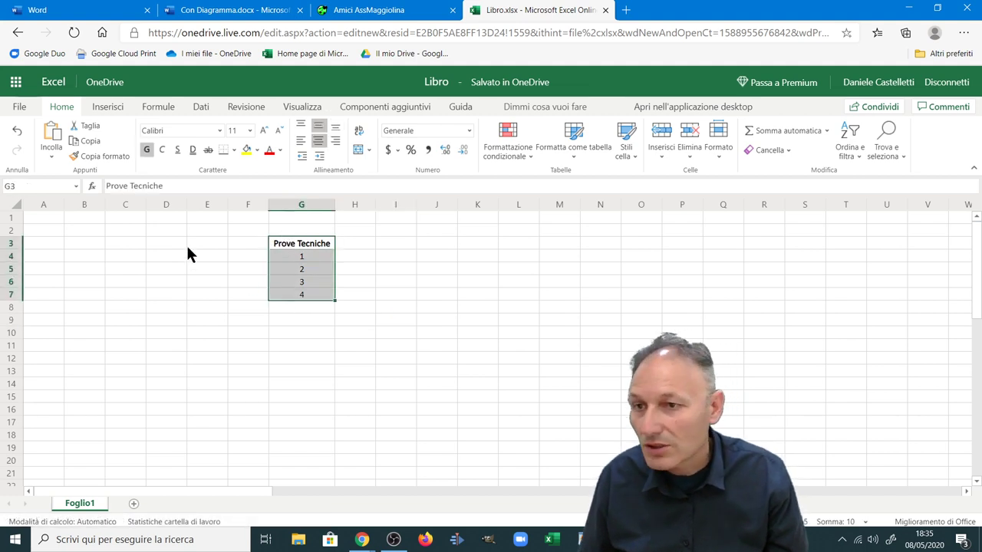
Step: Copy the Prove Tecniche cells and paste them below the flowchart in Con Diagramma
click(94, 142)
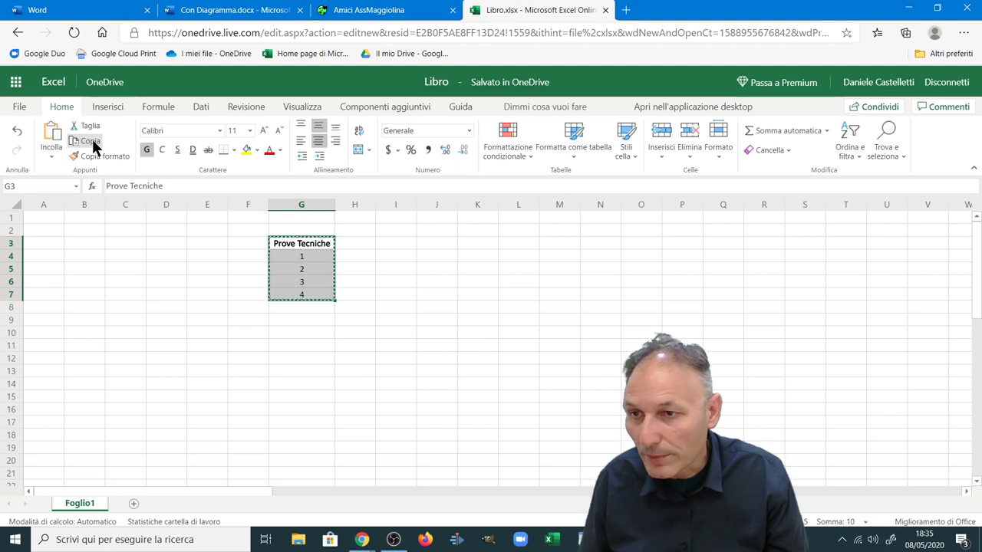
click(132, 14)
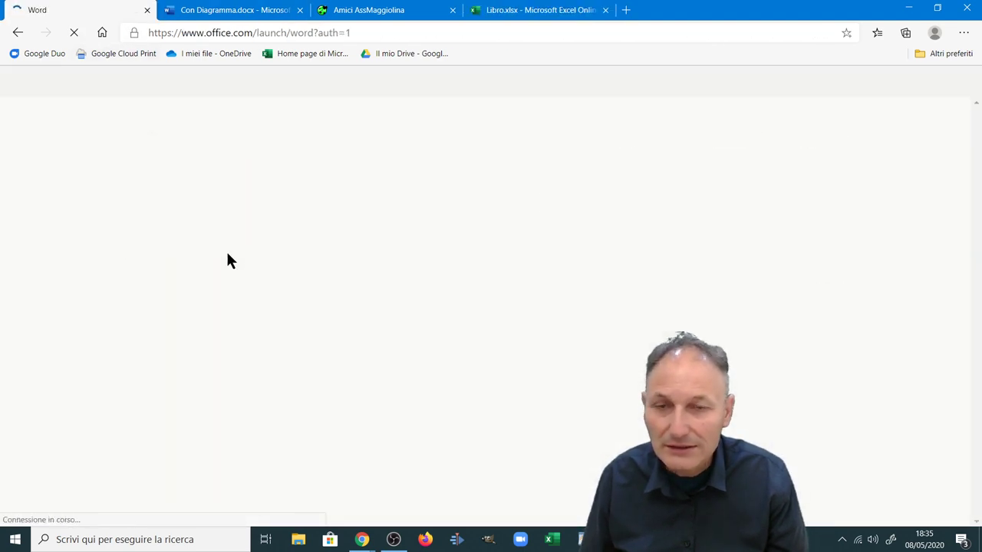
click(206, 14)
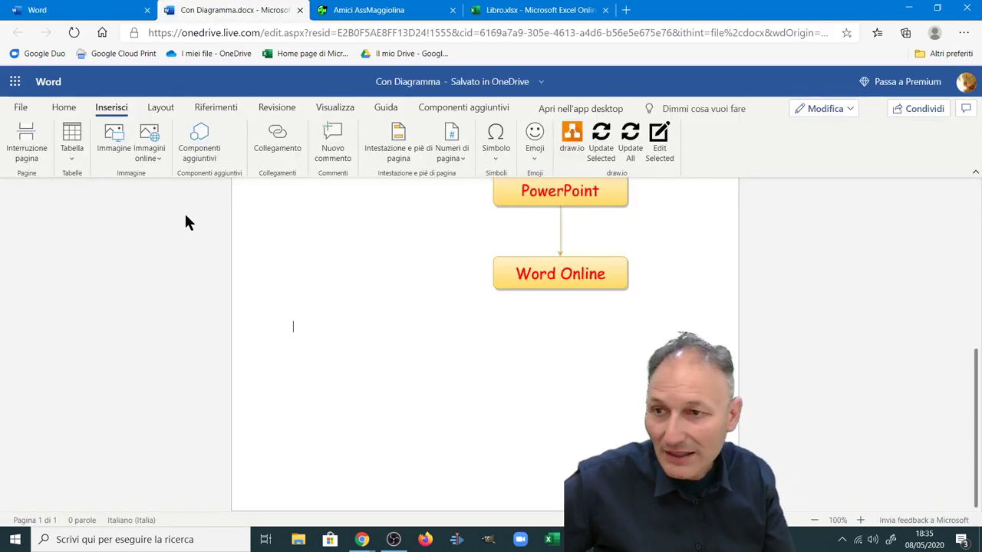
click(64, 107)
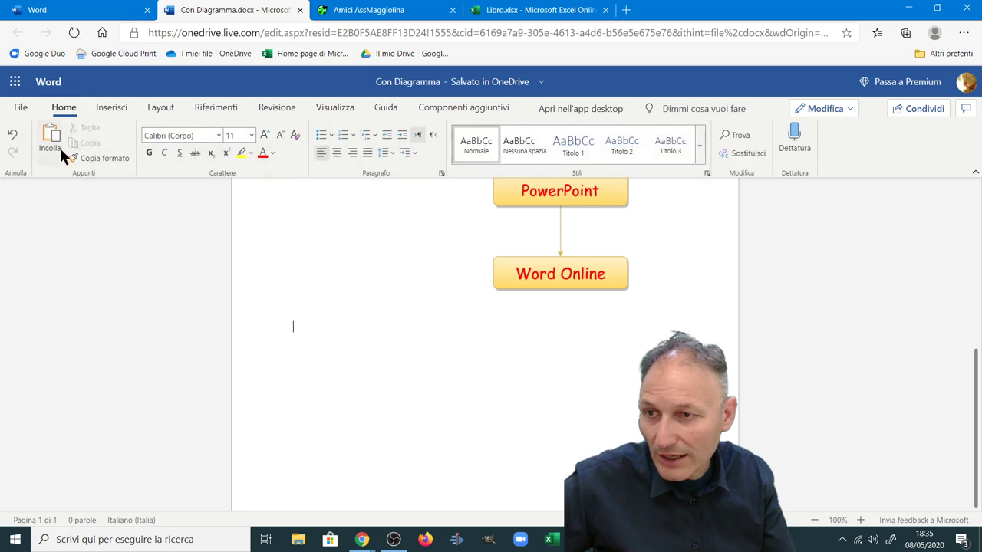
click(48, 136)
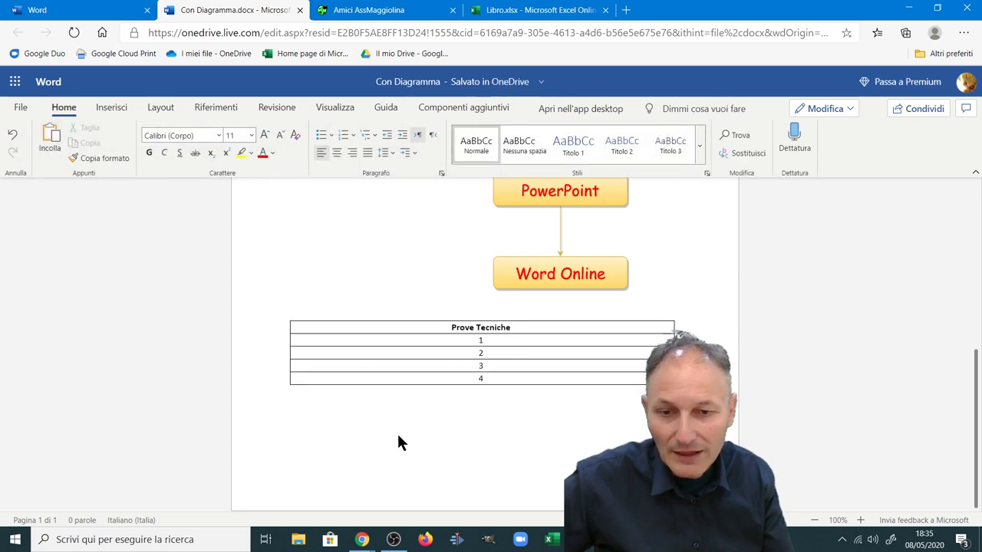
click(304, 353)
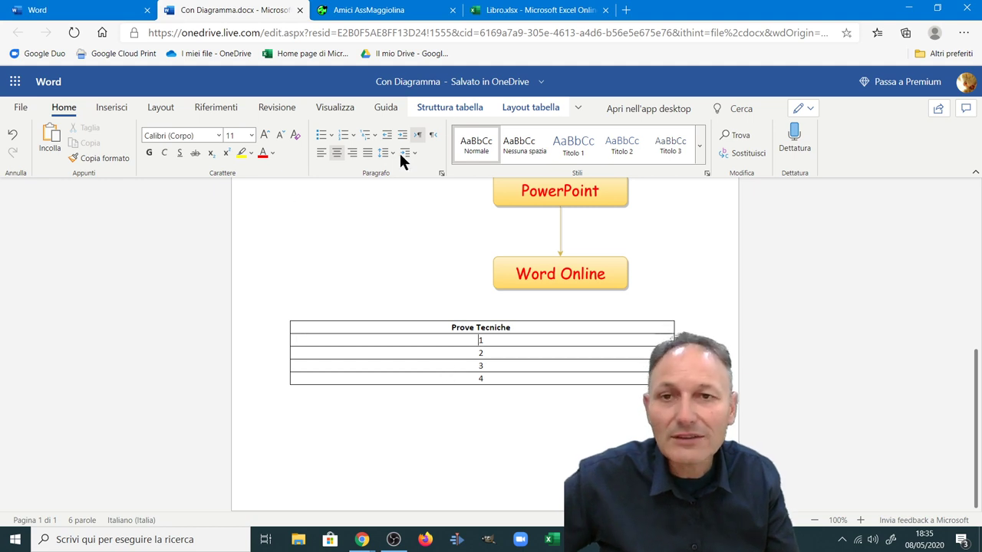
click(584, 13)
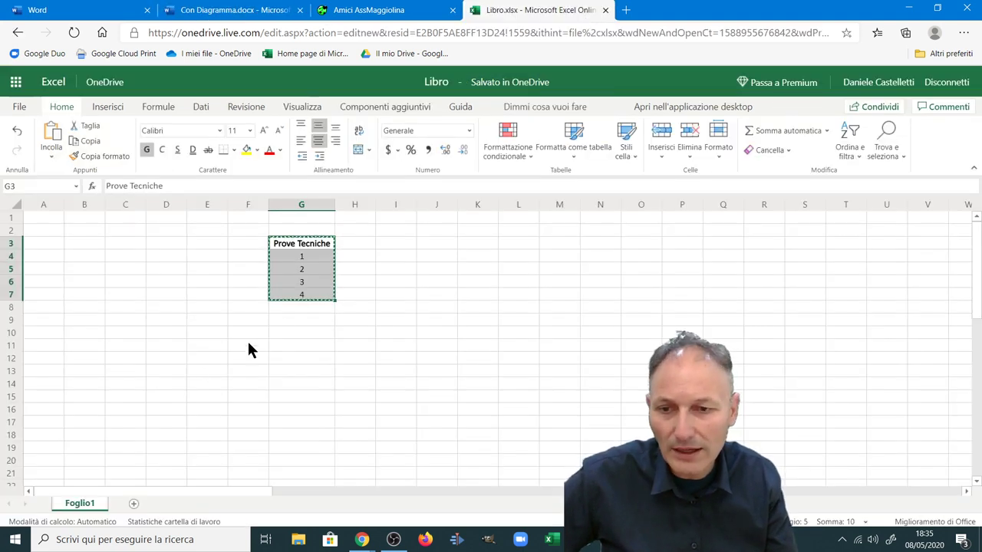
Step: AutoSum the values into G8 to total 10, then copy the range G3:G8
click(297, 308)
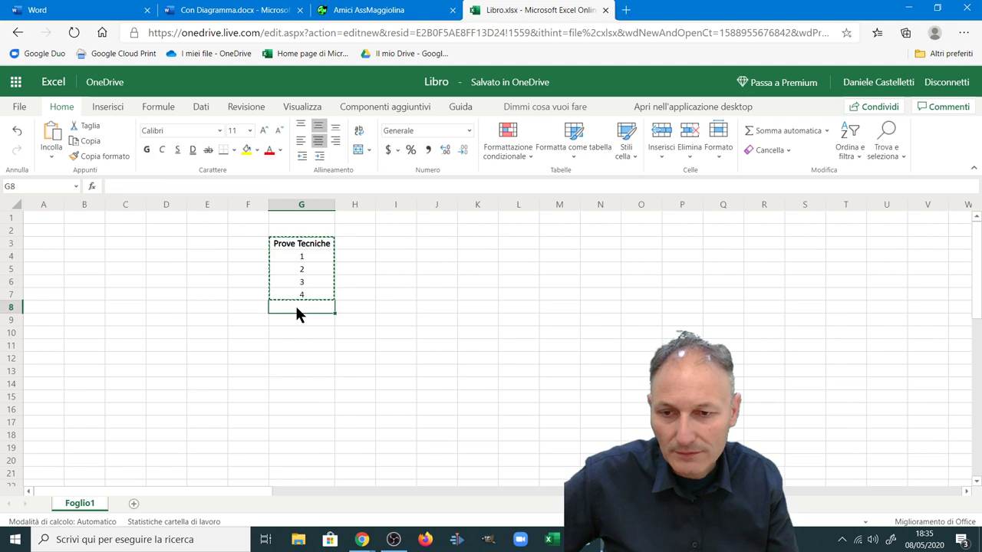
key(Escape)
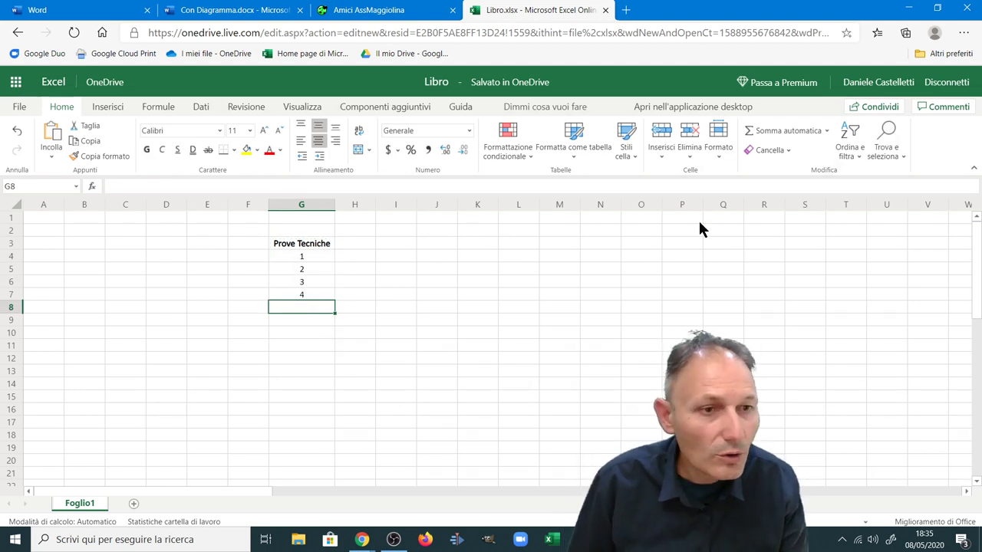
click(771, 129)
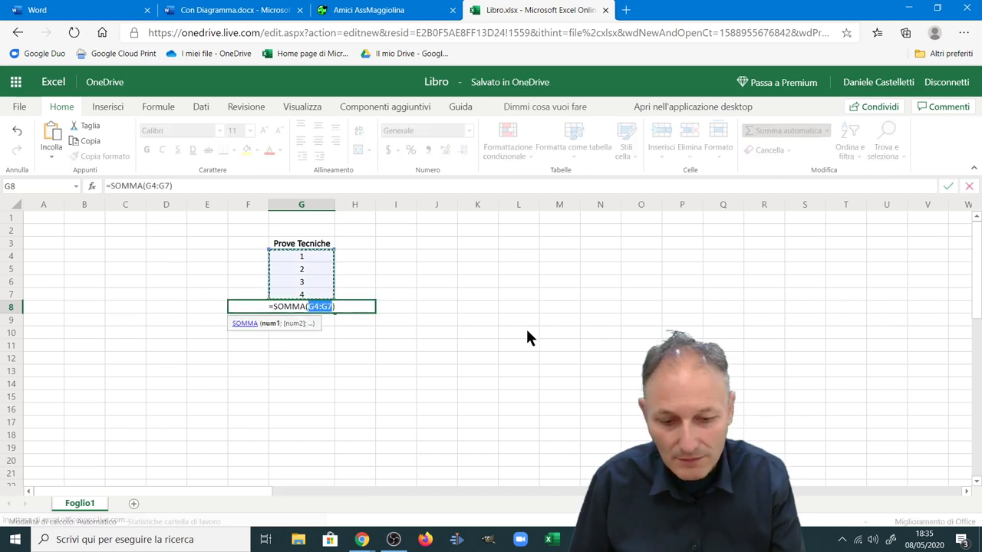
key(Return)
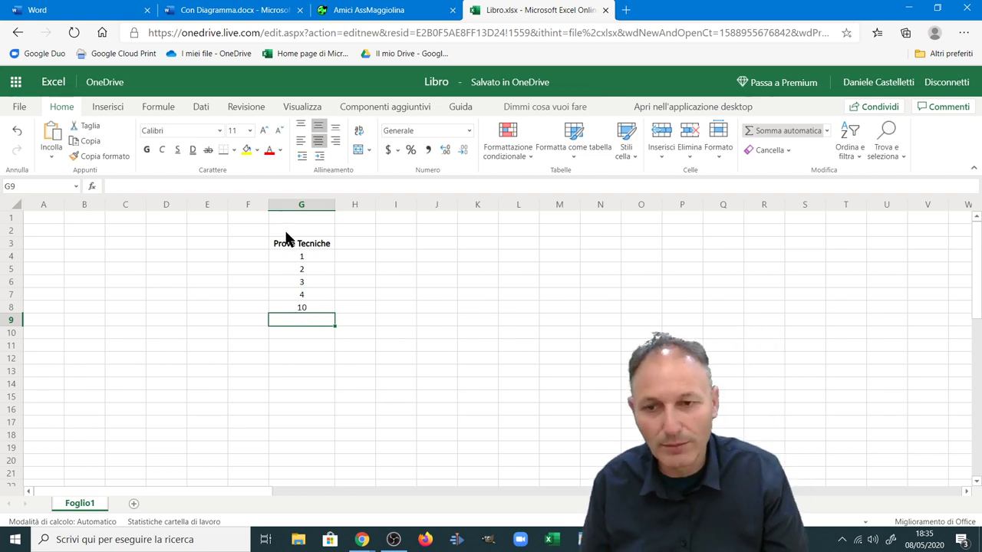
drag(286, 245, 281, 302)
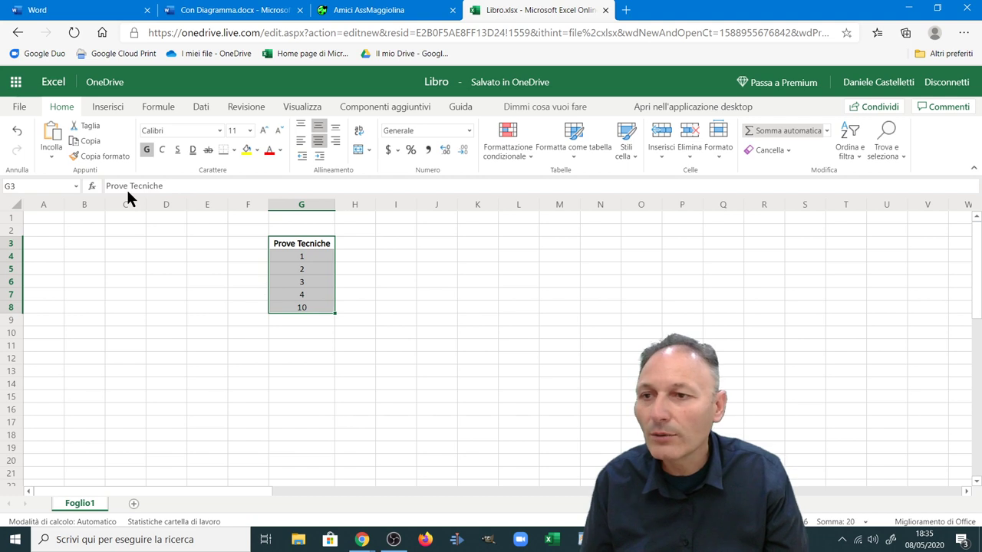
click(80, 139)
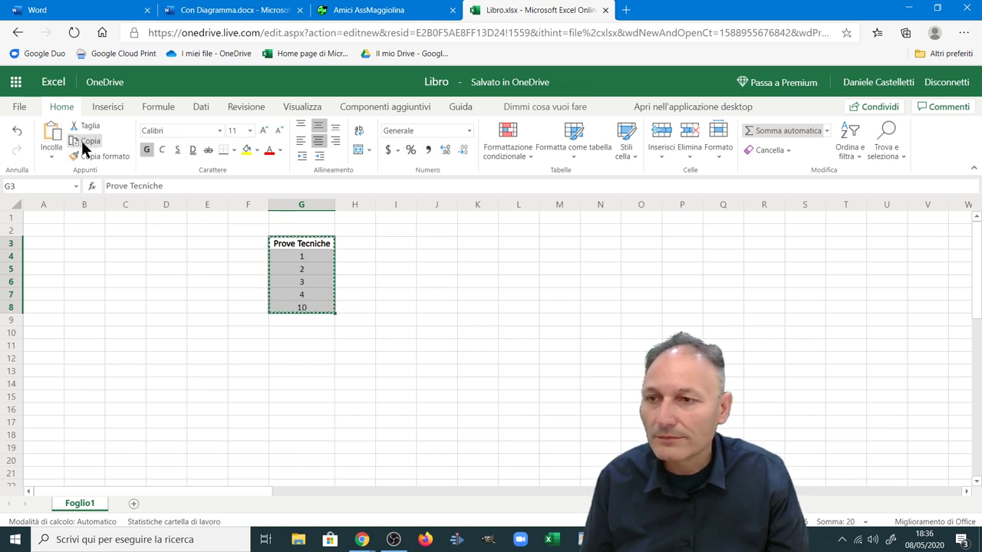
Step: Paste the copied Prove Tecniche cells below the existing table in Con Diagramma
click(211, 11)
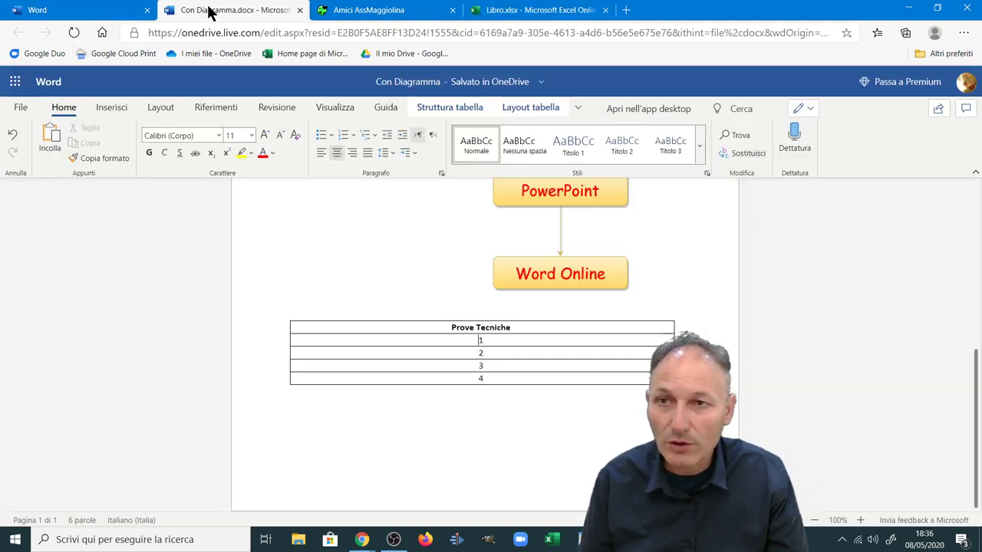
click(341, 427)
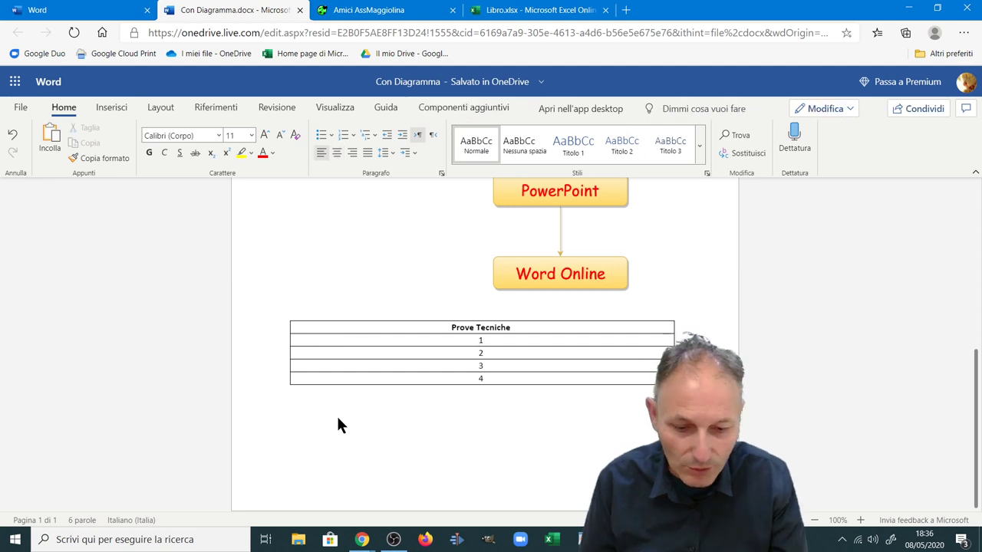
click(55, 142)
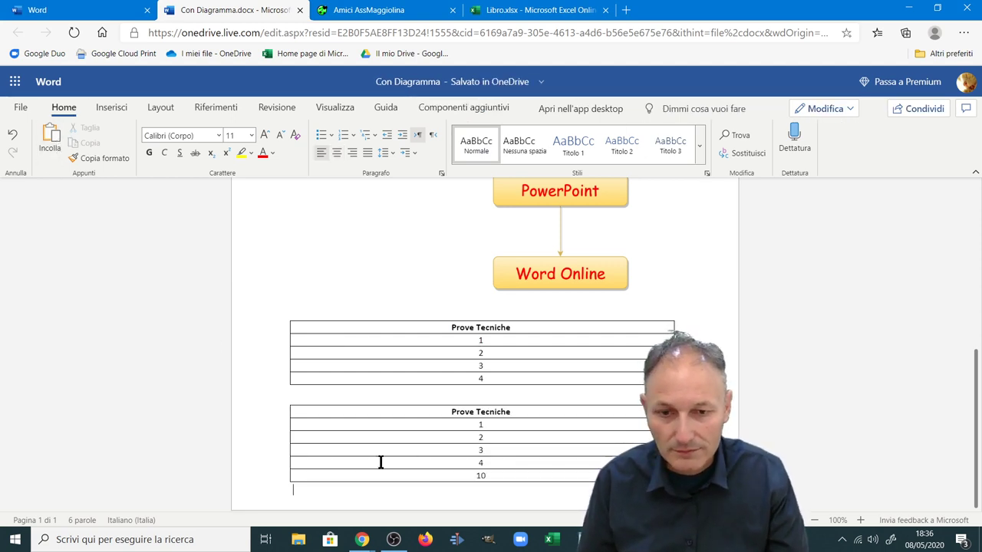
Step: Change the 2 in the second table to 5 and make that table much narrower
click(559, 430)
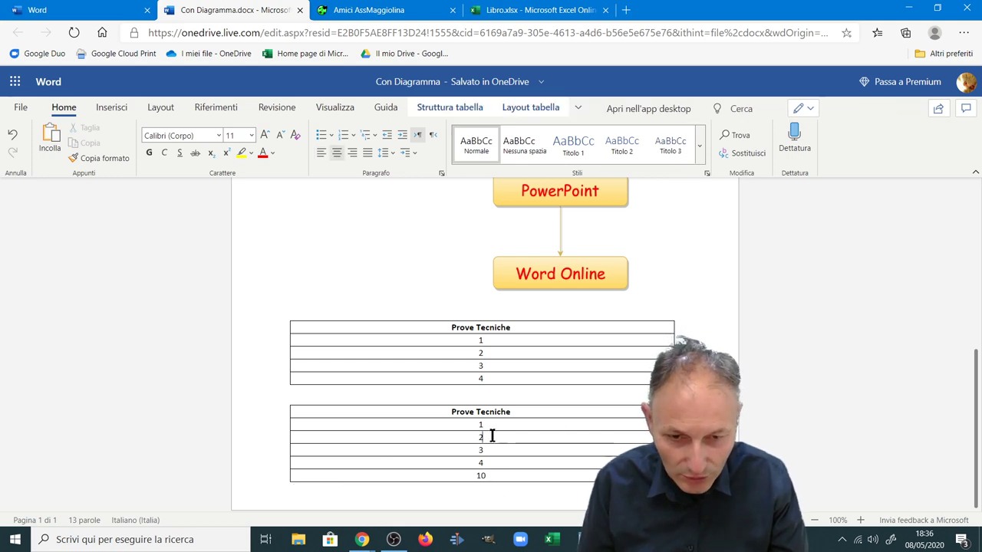
key(BackSpace)
text(5)
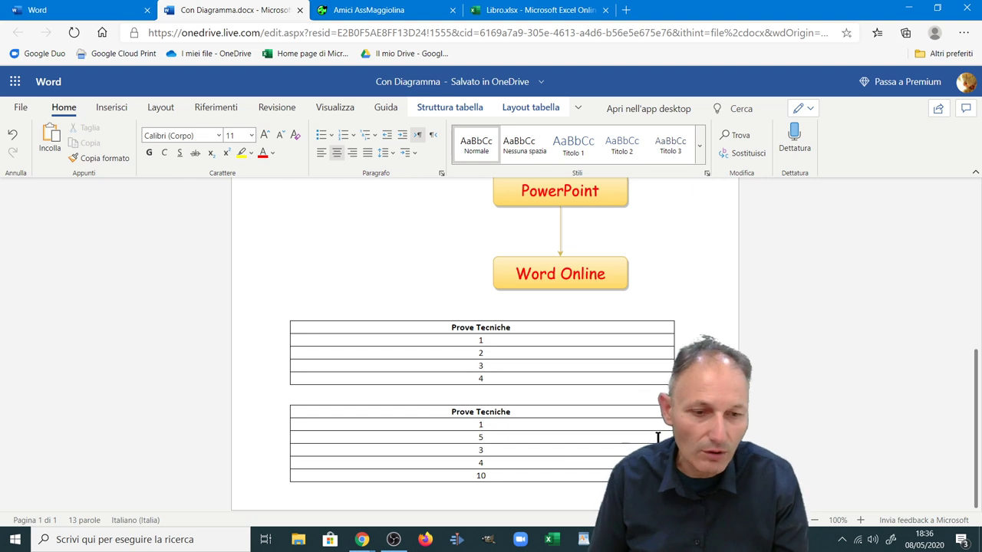
drag(669, 426, 374, 439)
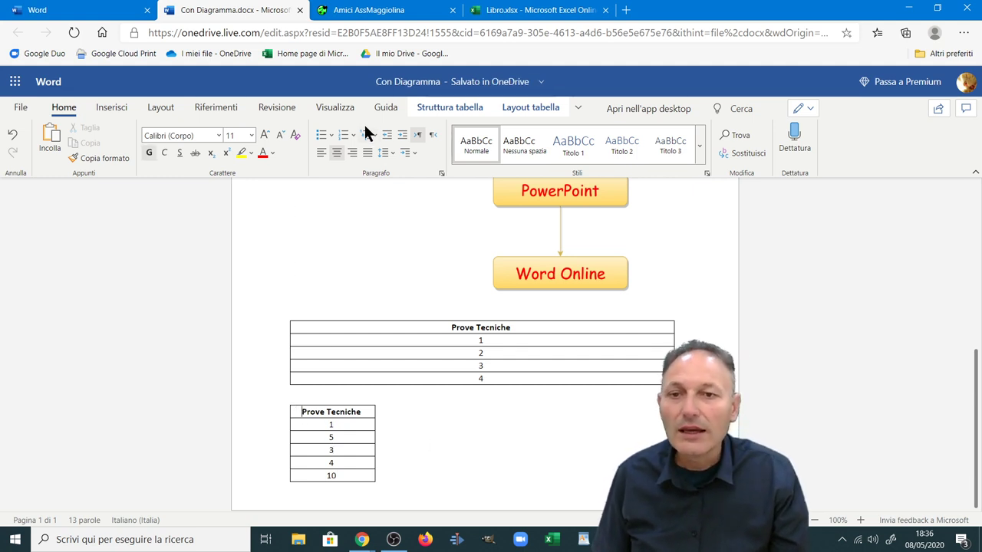
click(458, 111)
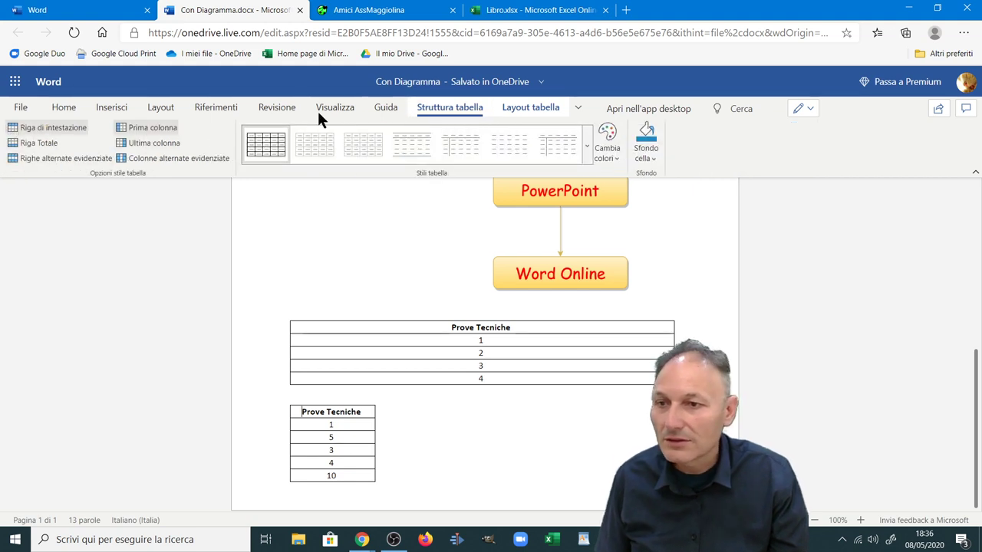
click(508, 106)
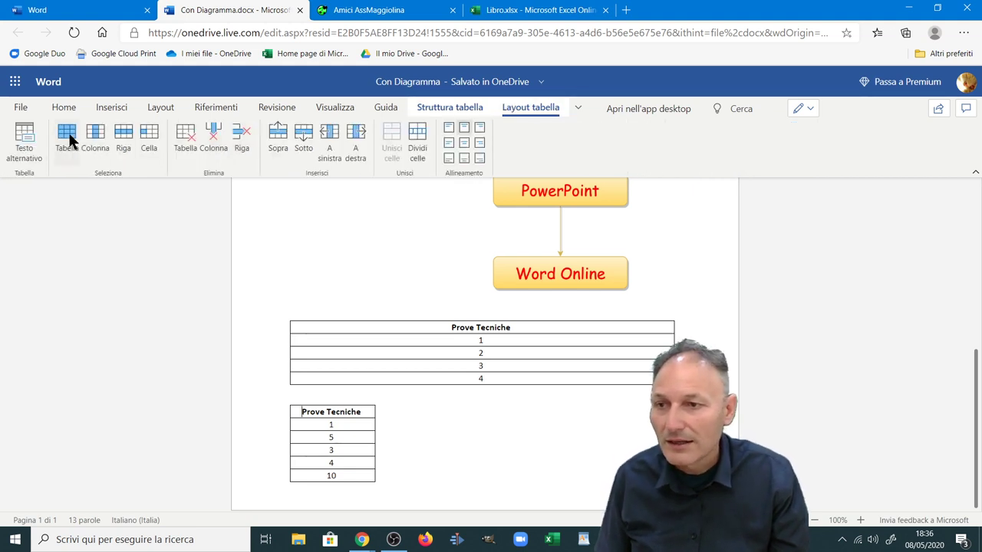
click(68, 132)
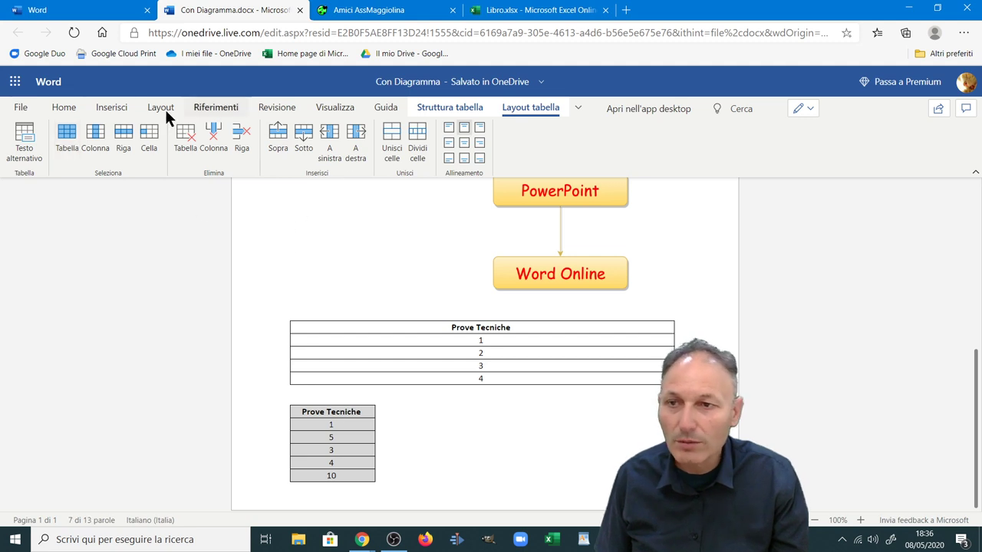
click(65, 108)
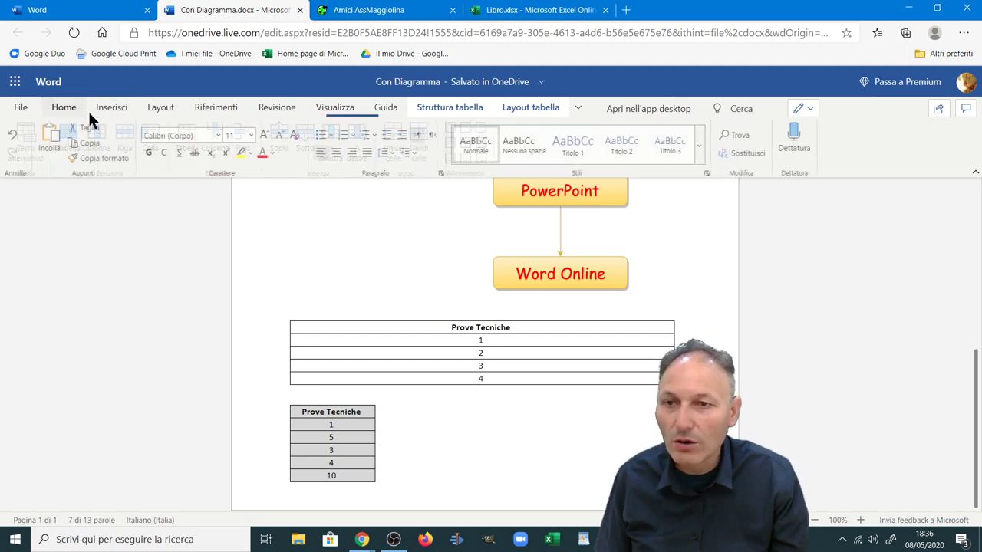
click(338, 153)
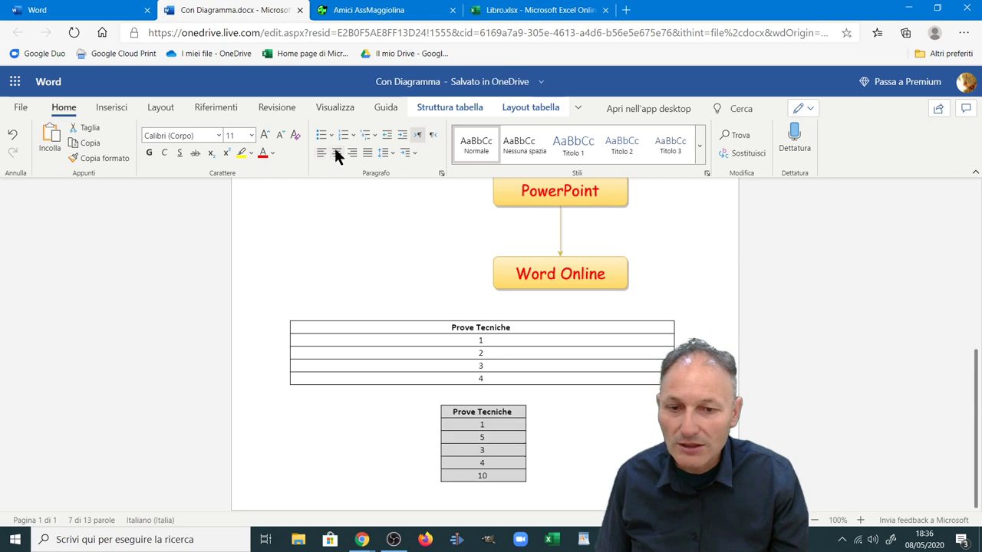
click(337, 415)
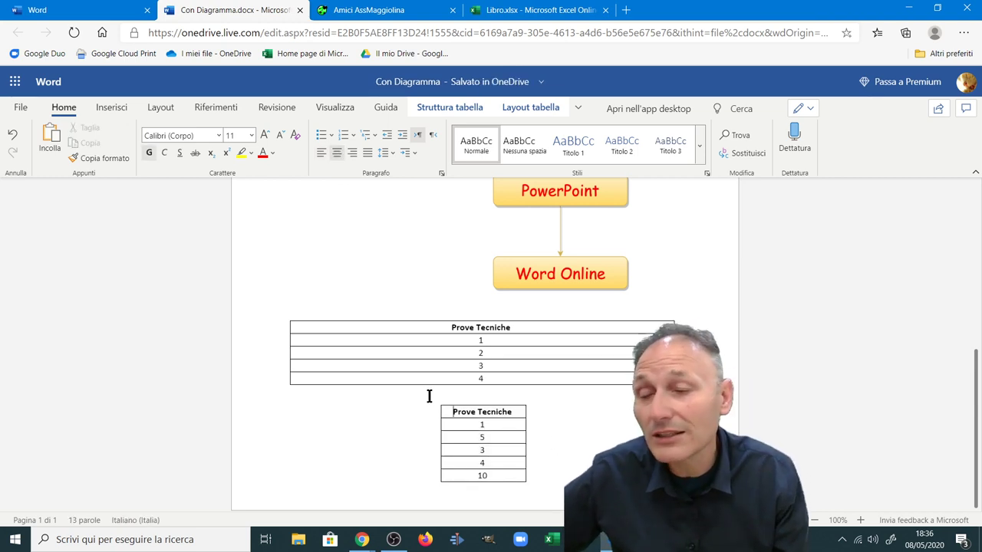
click(453, 412)
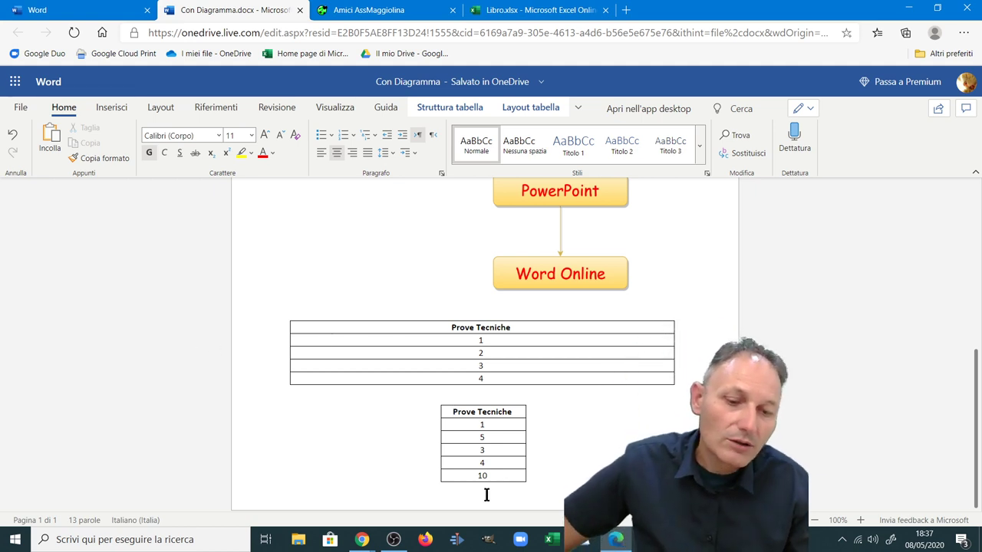
Step: Launch desktop Excel and open Dipendenti.xls from I:\Documenti\Esercizi nuovi\Excel
click(550, 539)
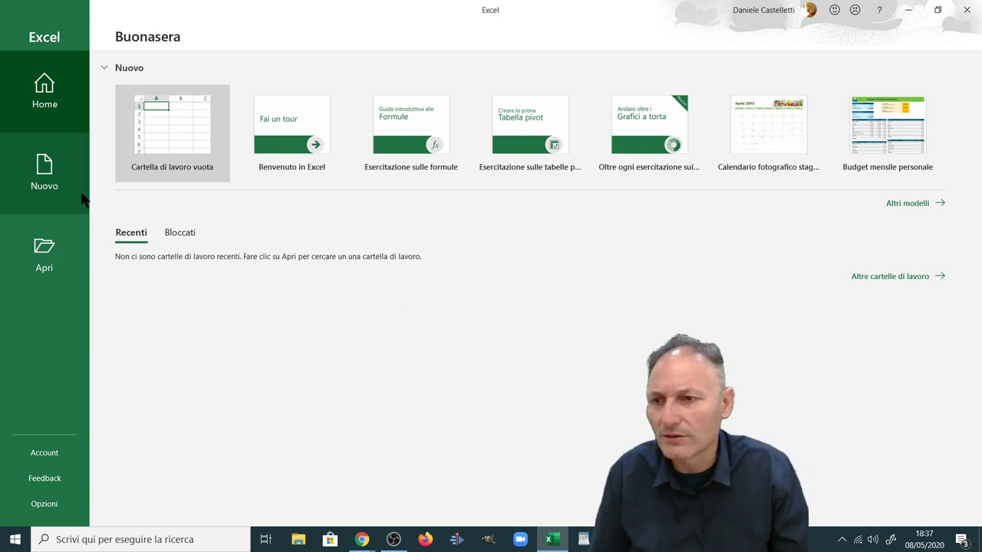
click(44, 260)
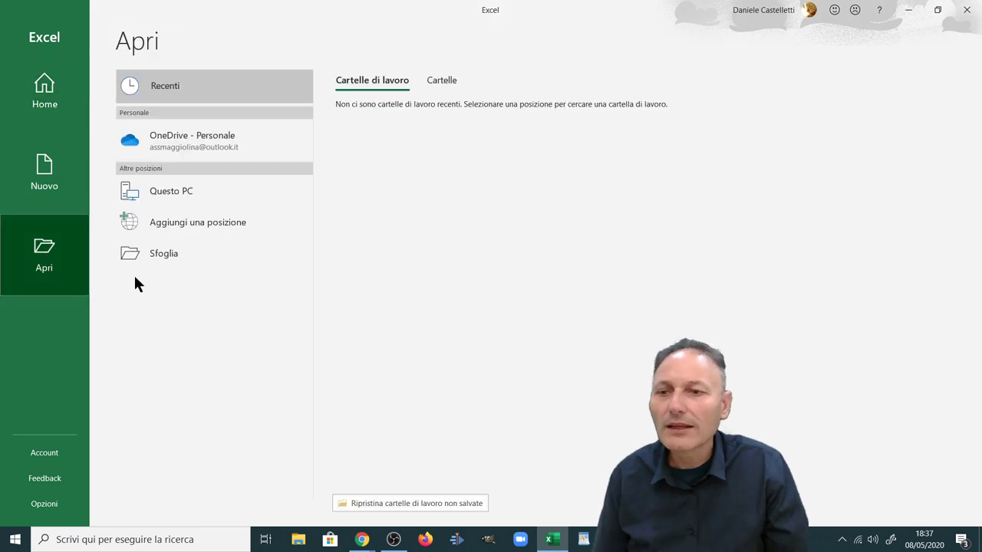
click(190, 256)
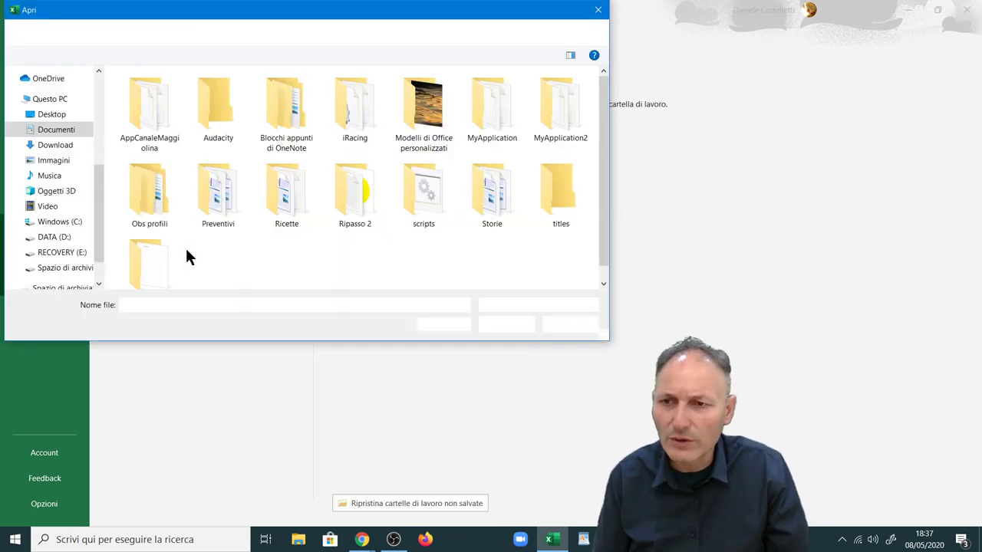
scroll(56, 253, down, 1)
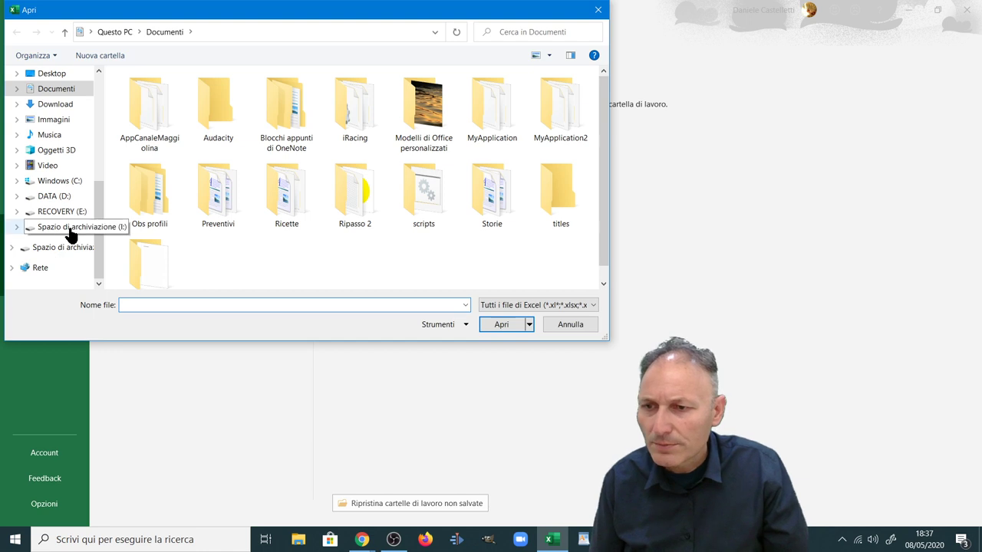
click(68, 228)
double_click(155, 107)
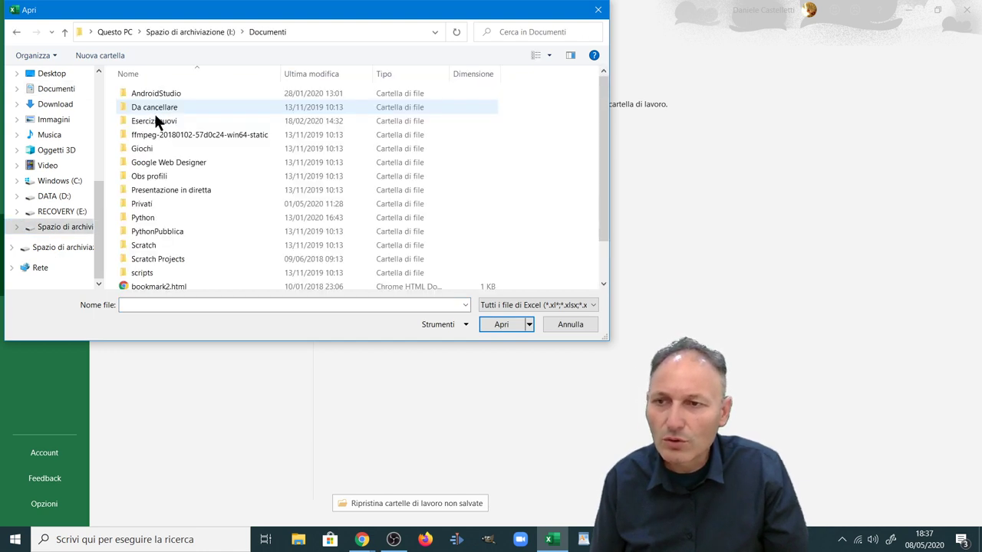
double_click(149, 123)
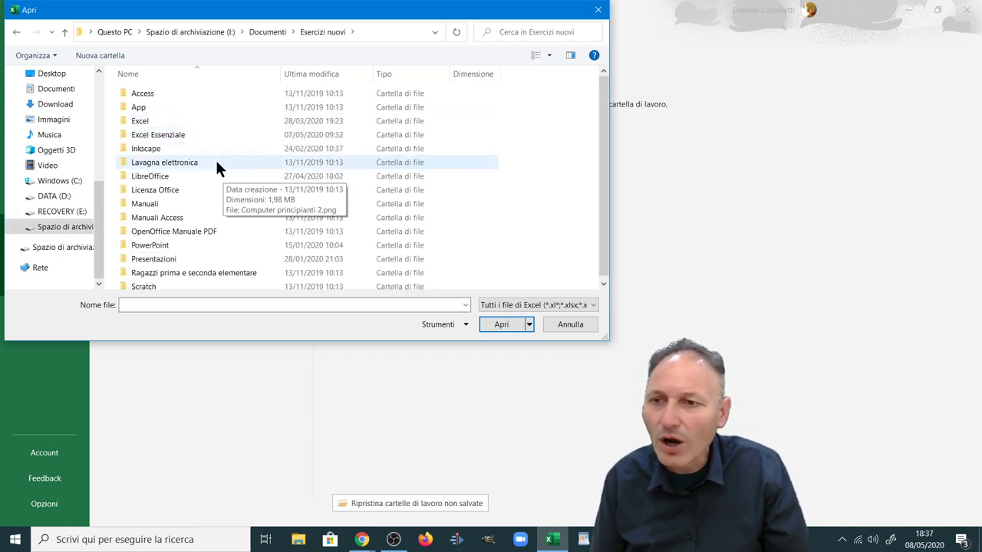
double_click(147, 121)
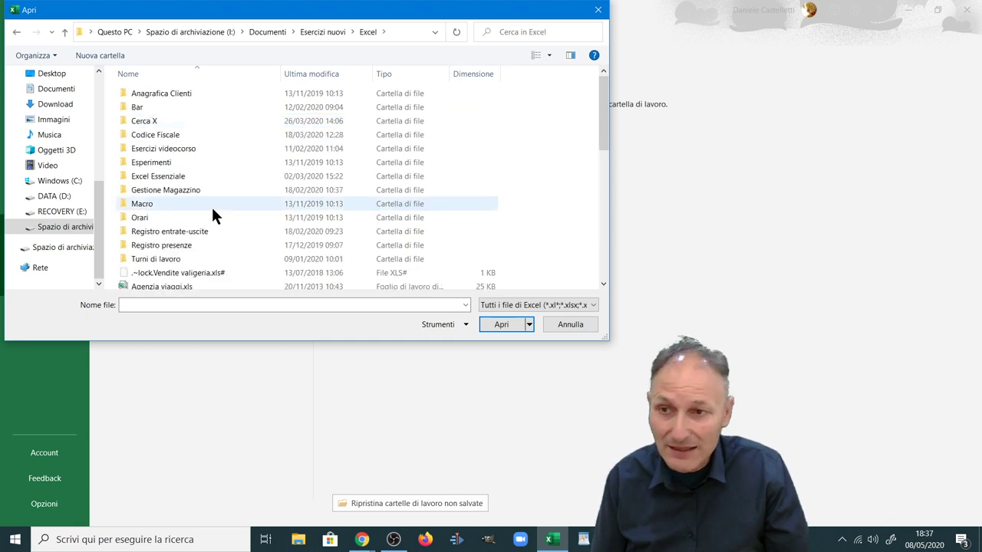
scroll(211, 205, down, 4)
scroll(210, 210, down, 5)
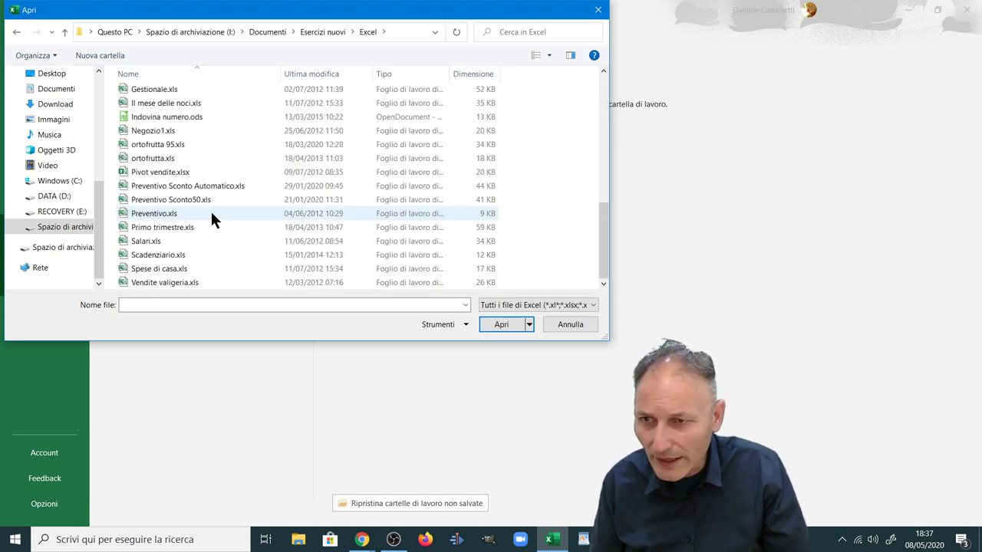
scroll(211, 219, up, 2)
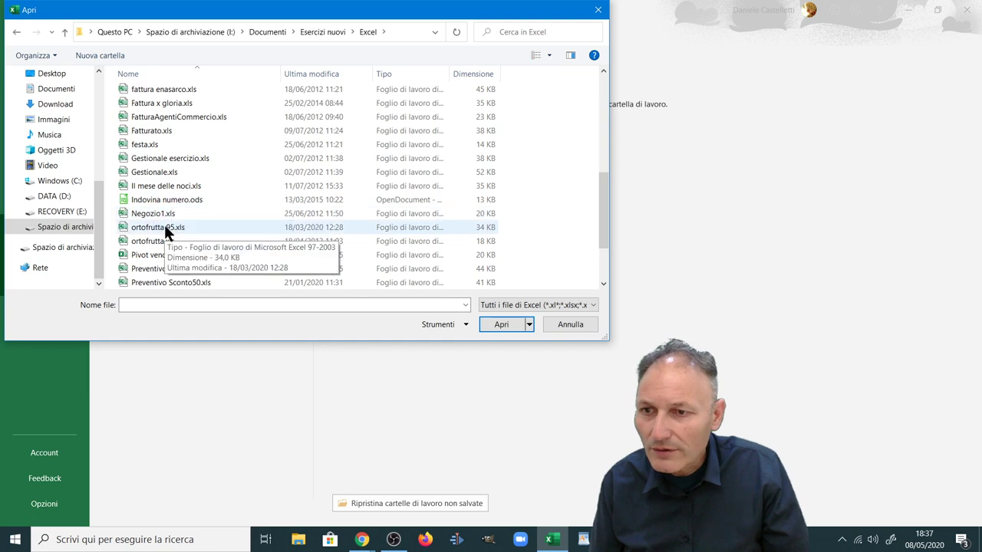
scroll(151, 208, up, 2)
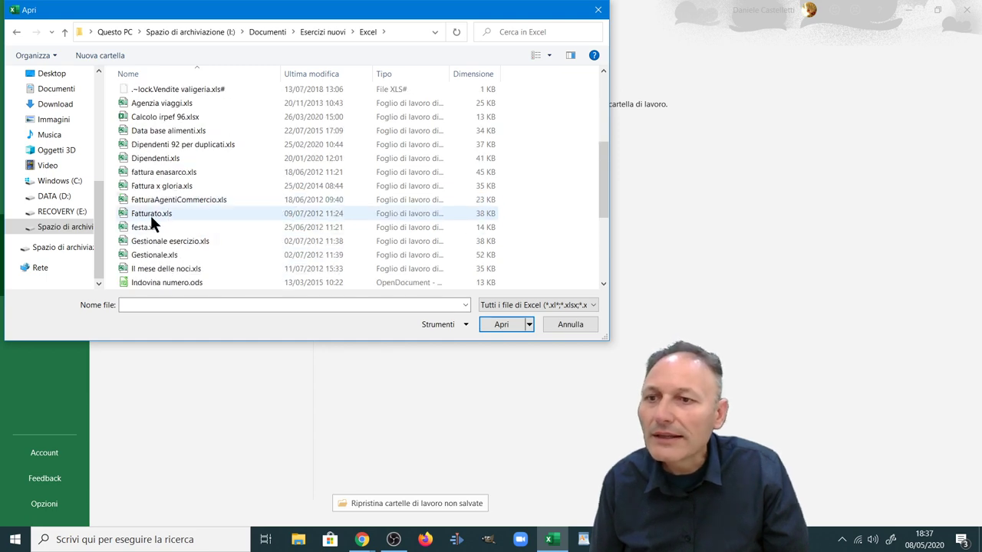
double_click(145, 158)
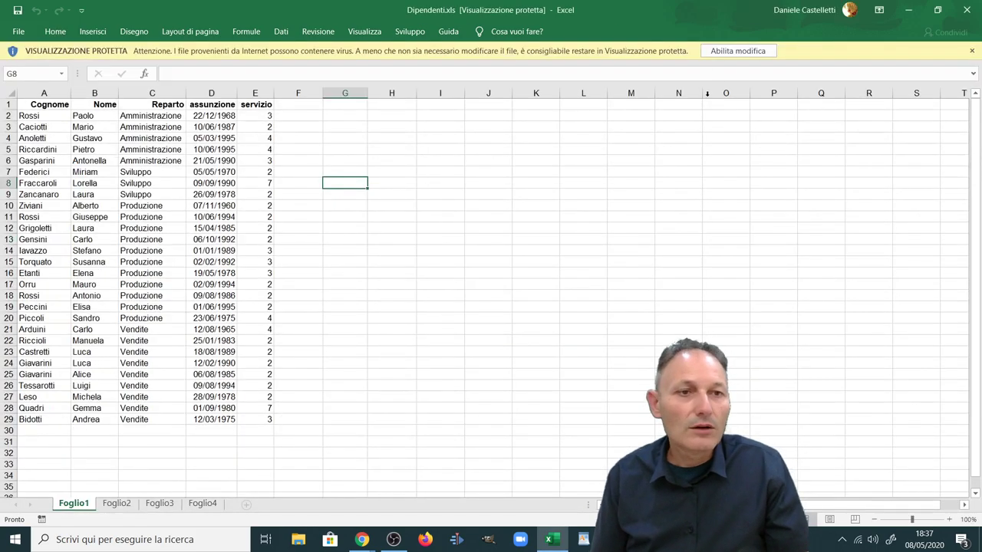
Step: Enable editing of the protected Dipendenti.xls workbook and look through the employee list
click(731, 50)
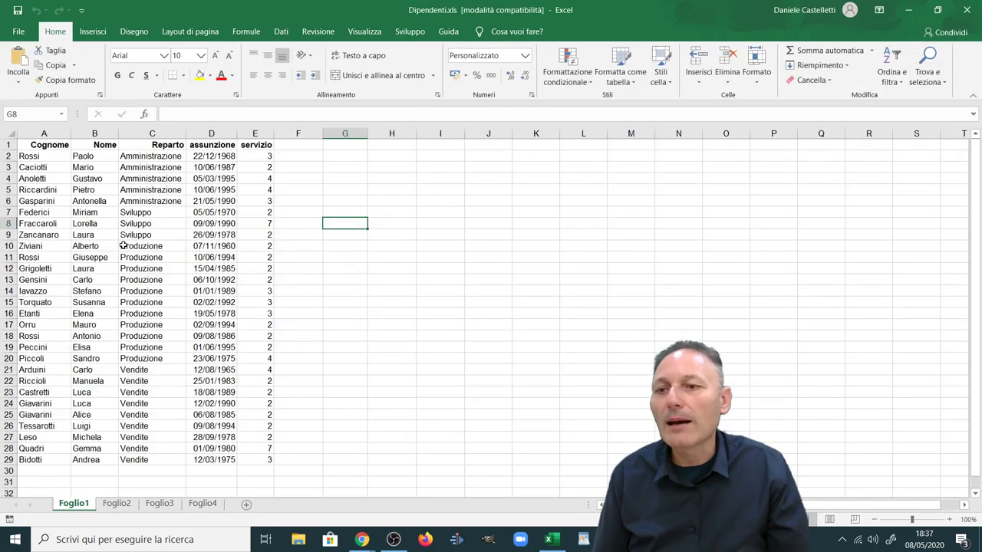
scroll(192, 272, down, 5)
scroll(146, 277, down, 4)
scroll(149, 278, up, 6)
scroll(150, 278, up, 3)
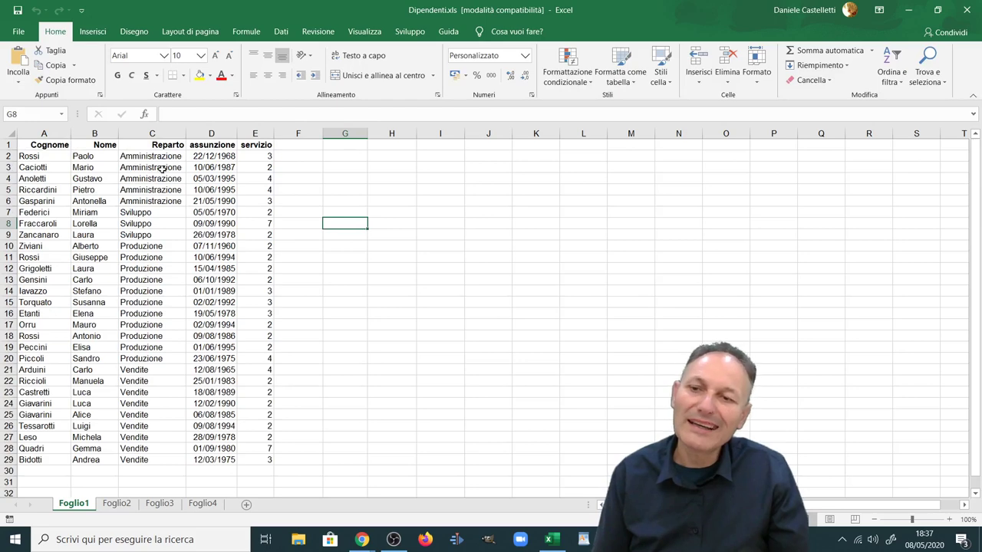
scroll(162, 175, down, 4)
scroll(163, 178, up, 4)
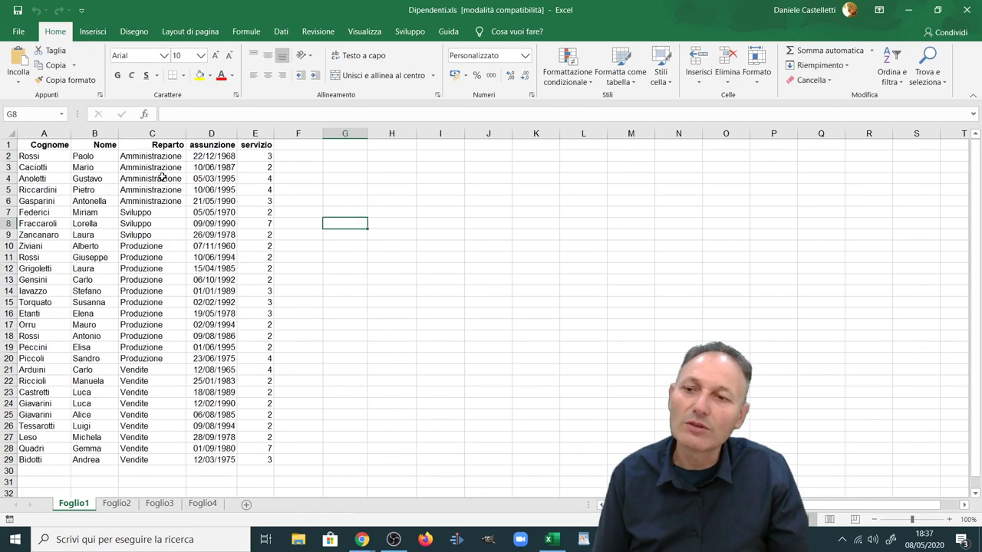
Step: Freeze panes at cell A2 so the header row stays fixed
click(51, 154)
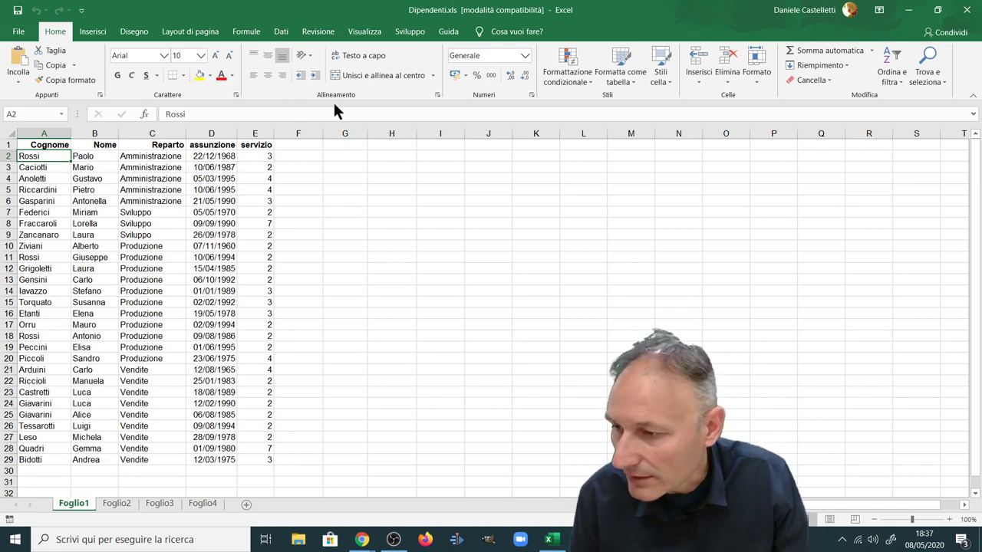
click(358, 36)
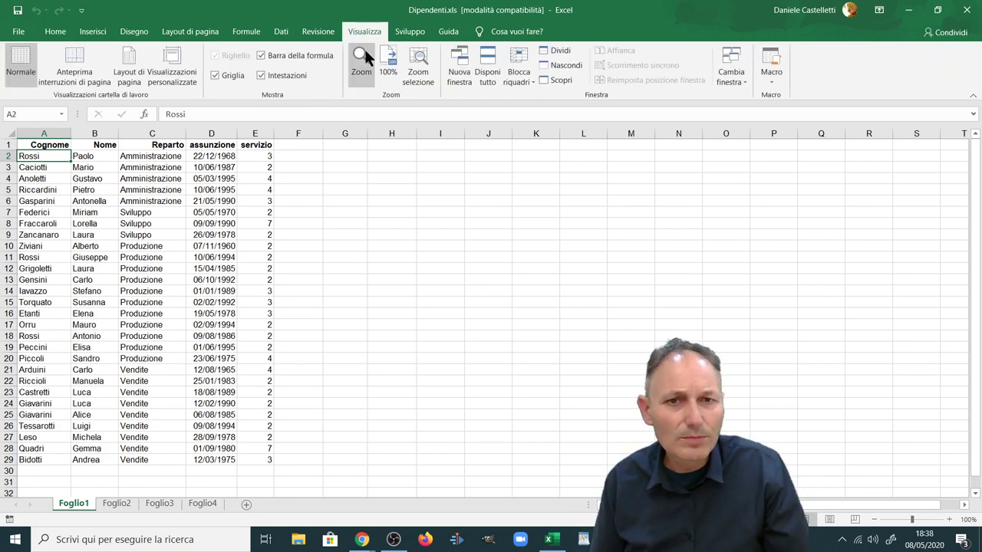
click(514, 65)
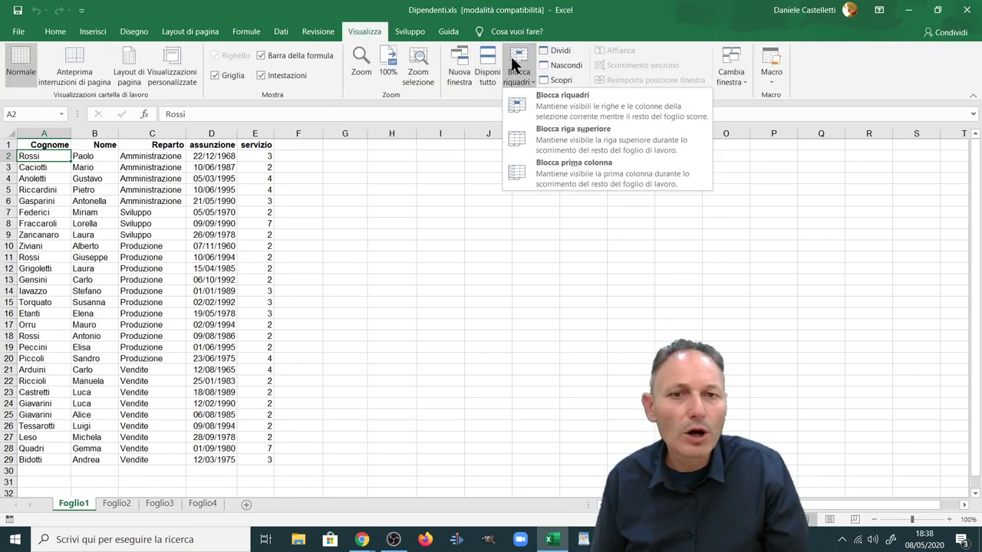
click(519, 107)
Step: Scroll the employee rows from D9 to confirm the header remains visible
click(236, 235)
scroll(118, 247, down, 4)
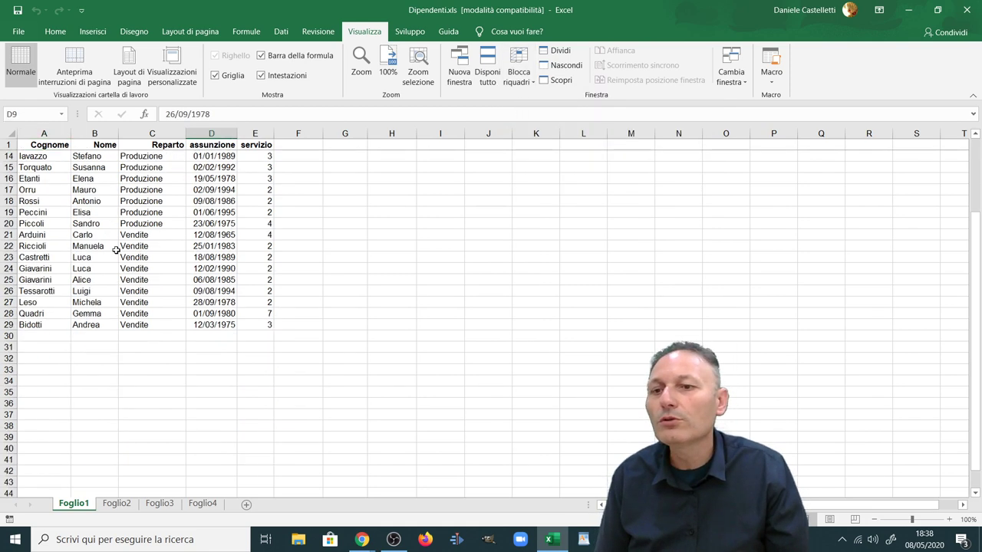
scroll(118, 246, down, 6)
scroll(119, 246, up, 5)
scroll(118, 246, up, 5)
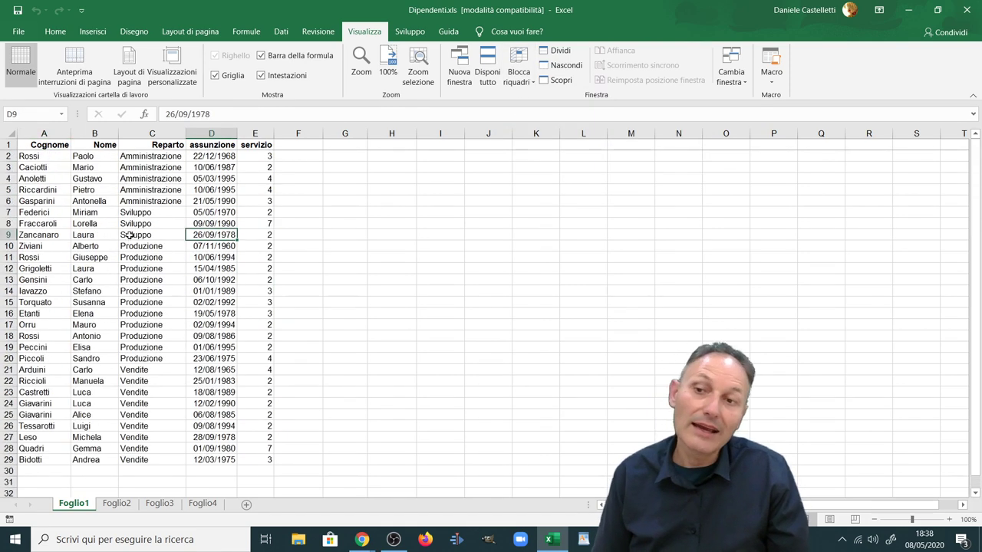
scroll(131, 235, down, 4)
scroll(131, 236, up, 4)
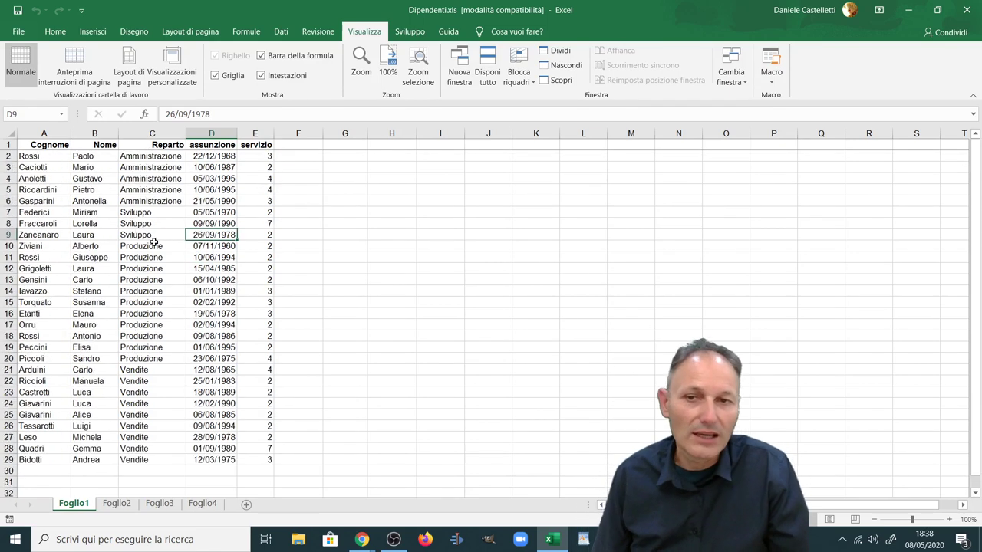
scroll(154, 242, down, 3)
scroll(157, 246, up, 3)
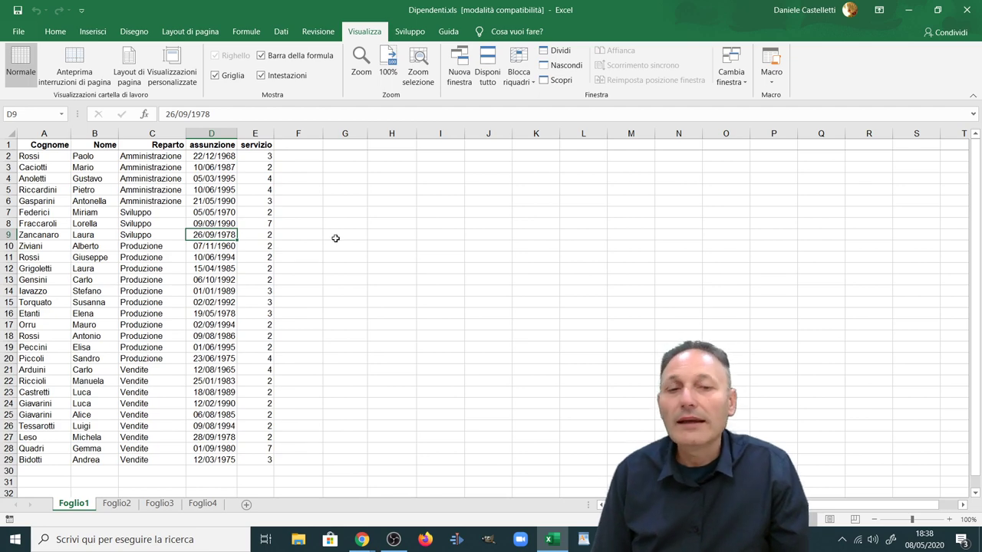
Step: Minimize the Excel window to bring the browser with Con Diagramma back to the front
click(909, 10)
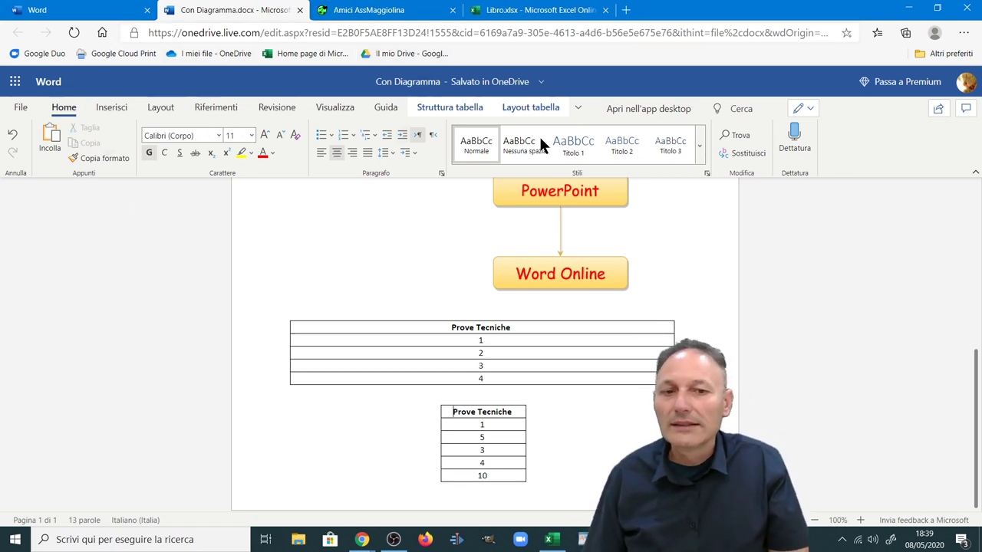
Step: Show the I miei file list, briefly select the three files, then clear the selection
click(208, 54)
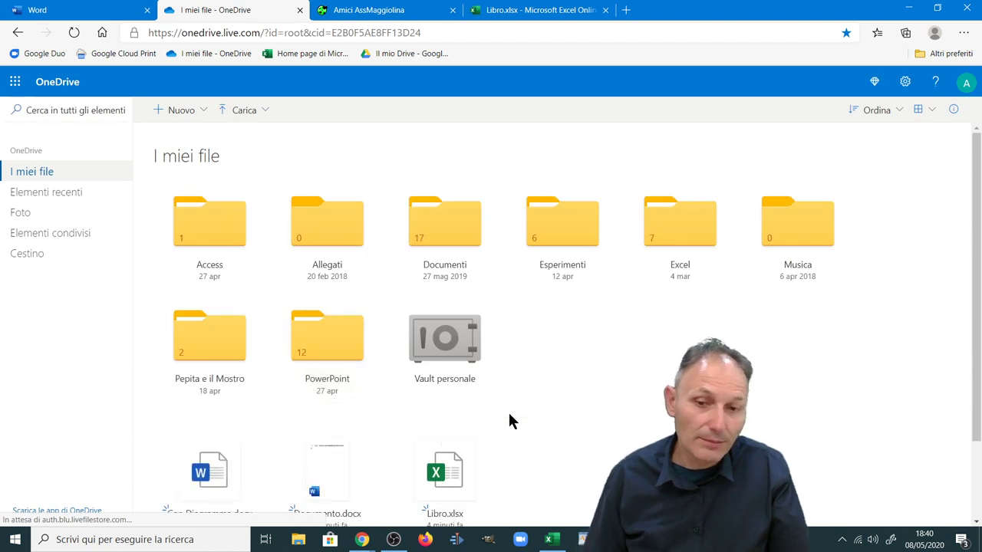
scroll(537, 407, down, 3)
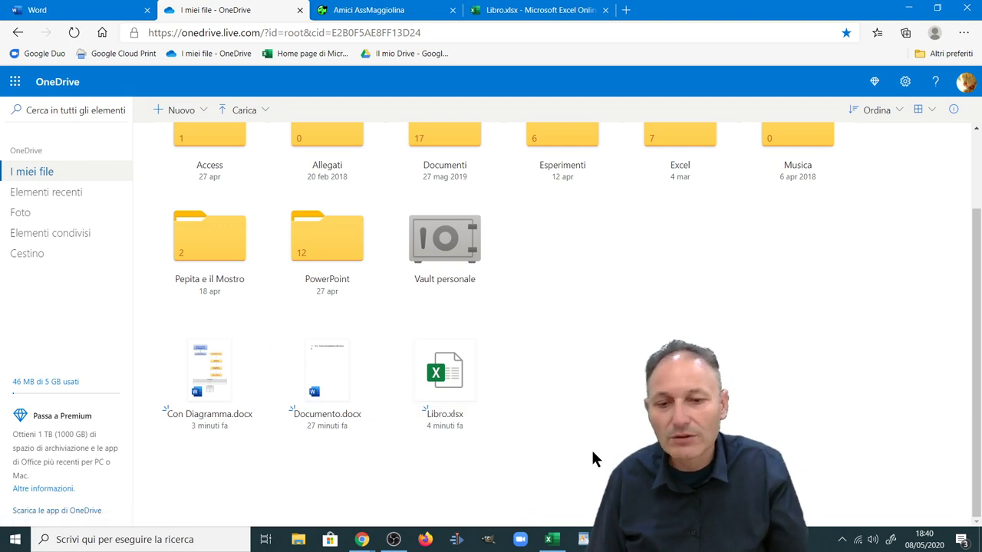
drag(583, 449, 178, 361)
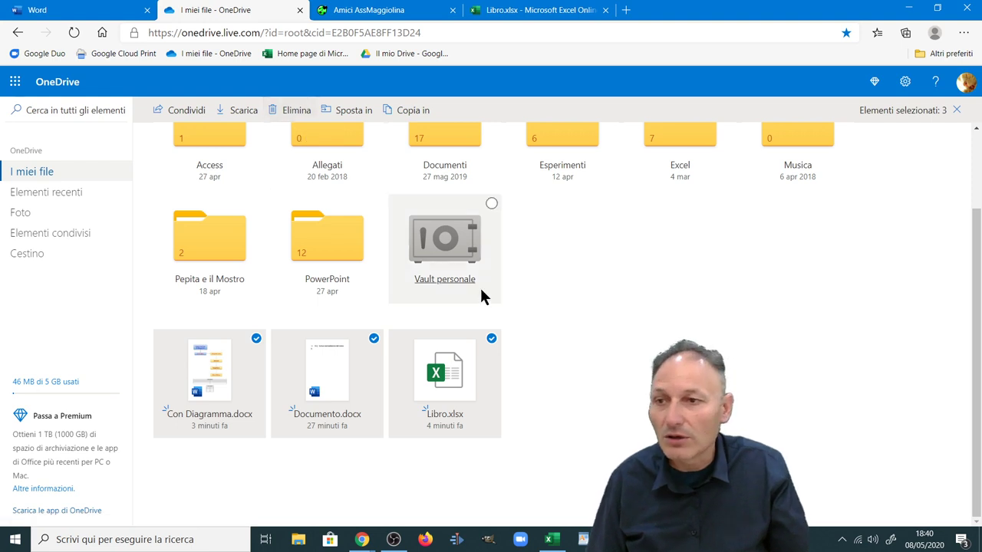
click(541, 340)
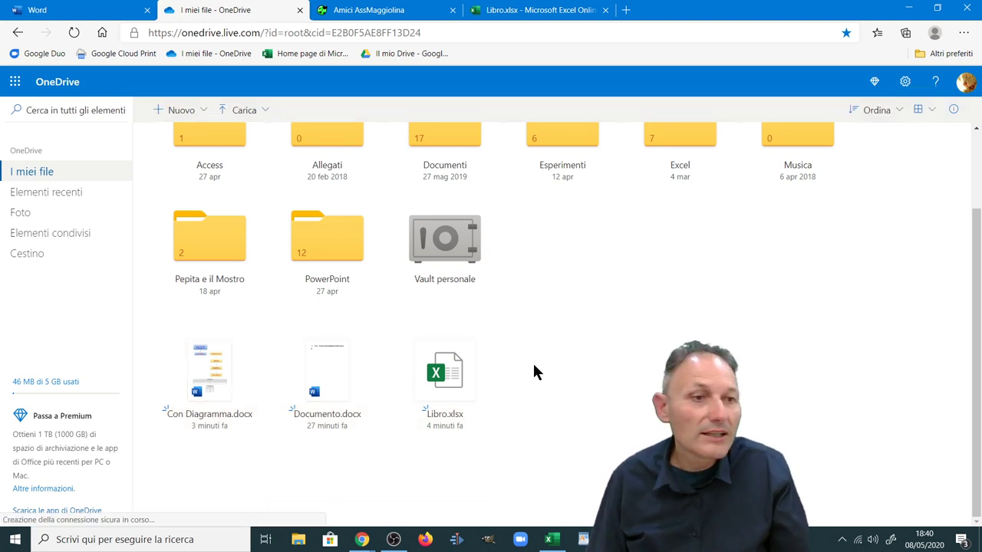
click(896, 112)
click(541, 401)
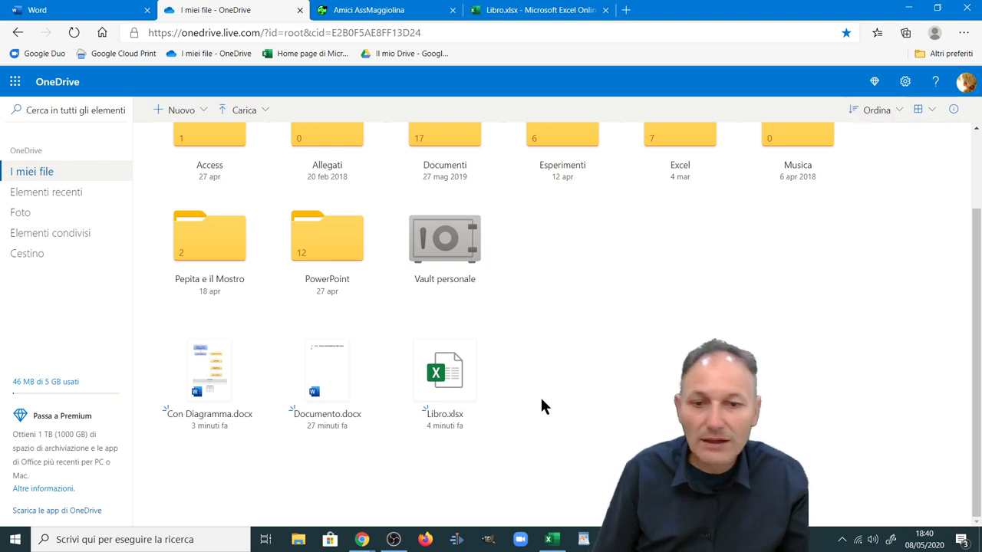
Step: Select every item in I miei file with Ctrl+A
key(ctrl+a)
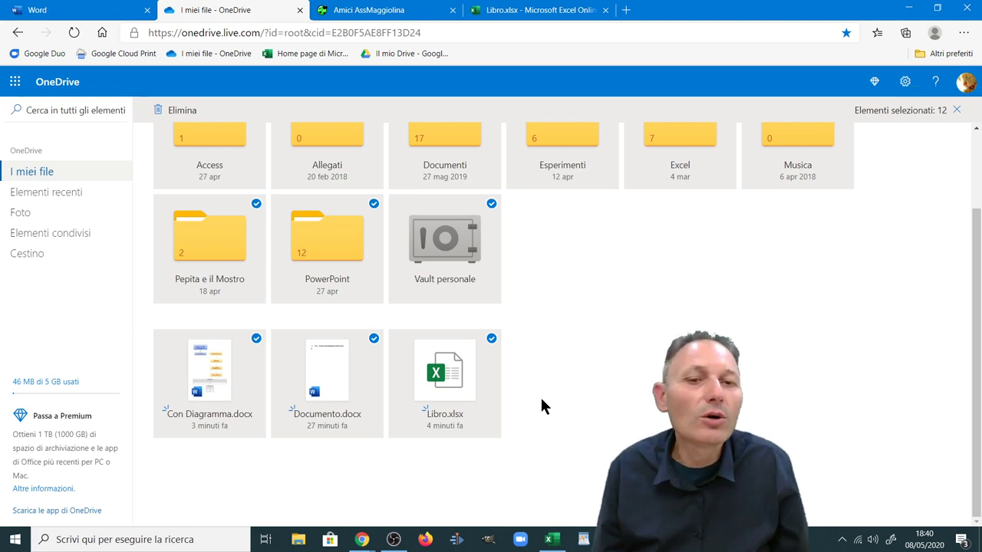
scroll(591, 405, up, 2)
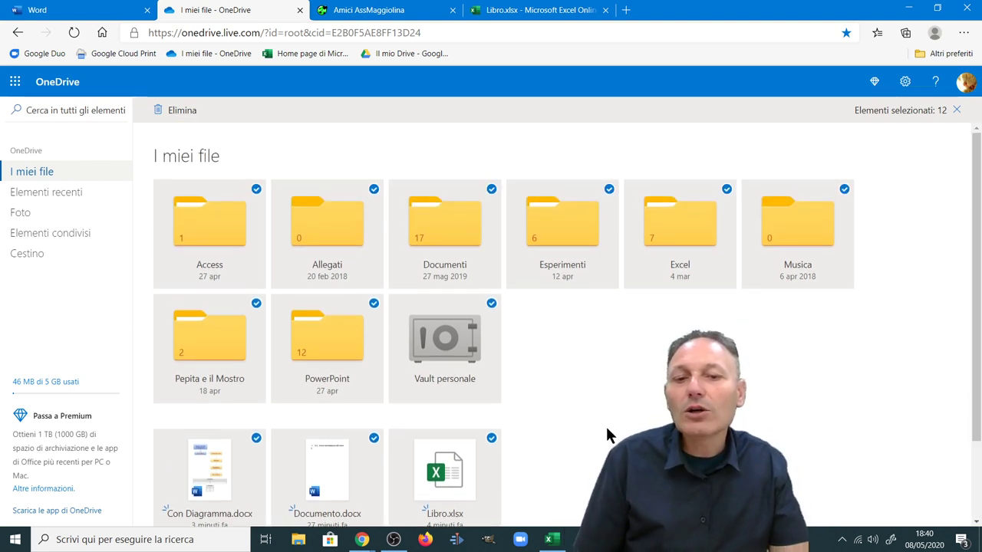
click(606, 426)
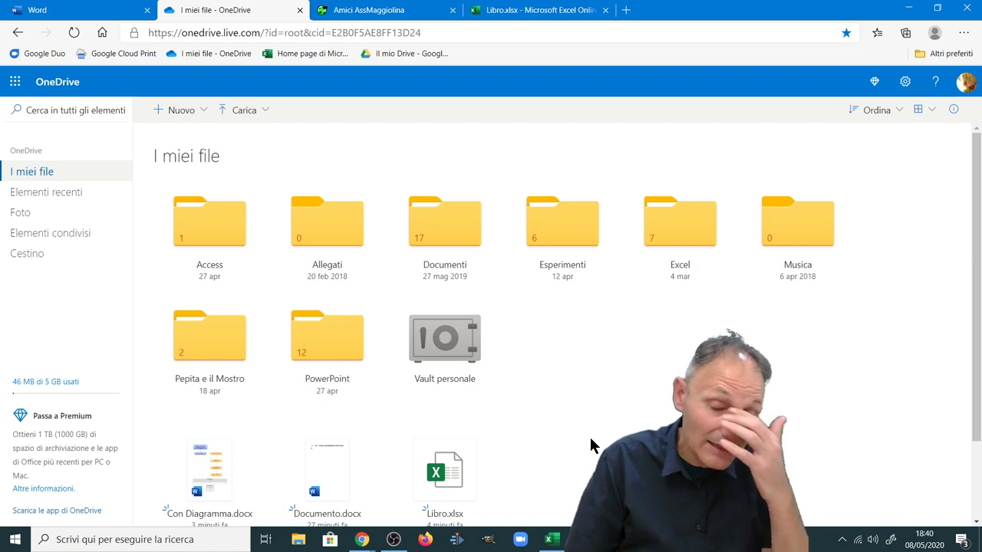
key(ctrl+a)
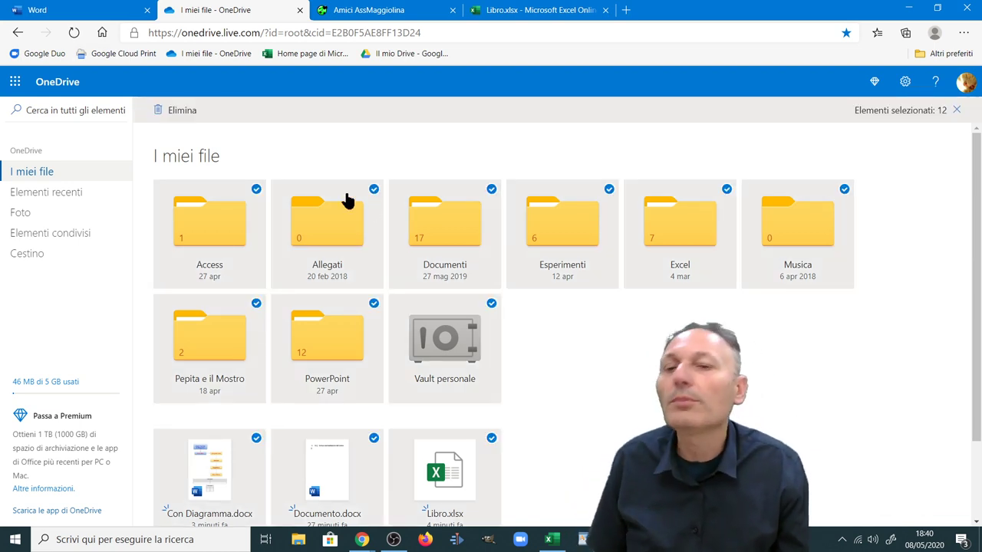
Step: Deselect all 12 items in the OneDrive I miei file list
click(614, 358)
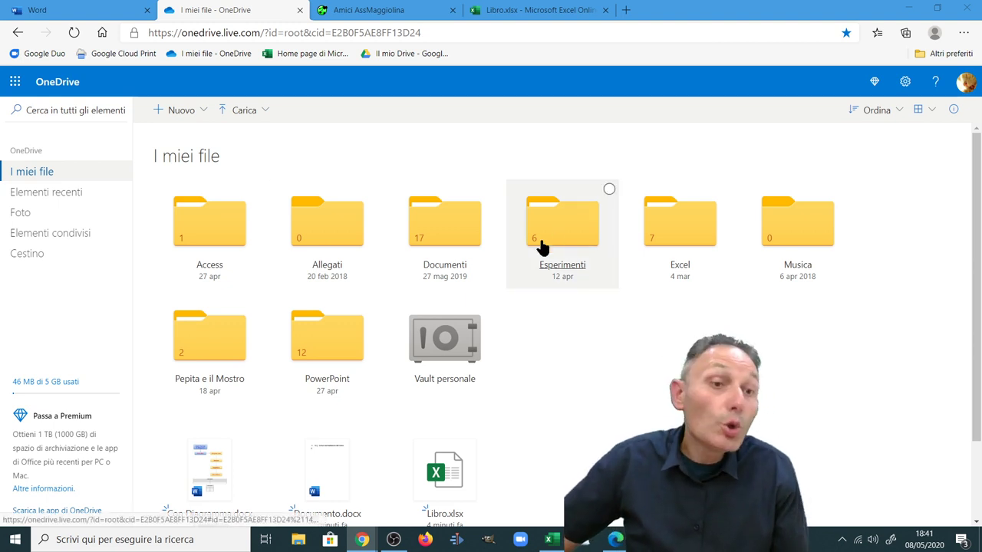
Step: Open Pepita e il mostro - Francese from the Word start page's recent documents
click(91, 13)
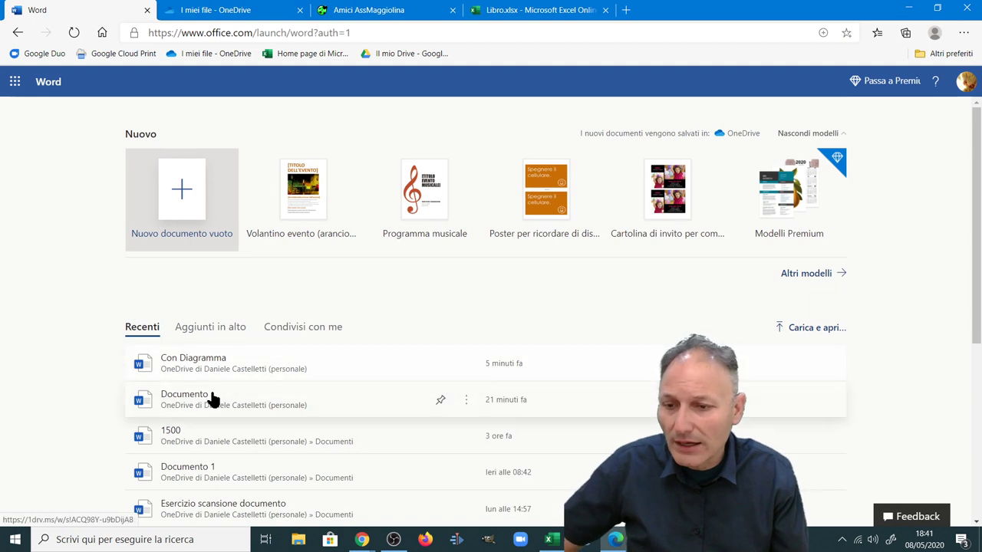
scroll(242, 403, down, 3)
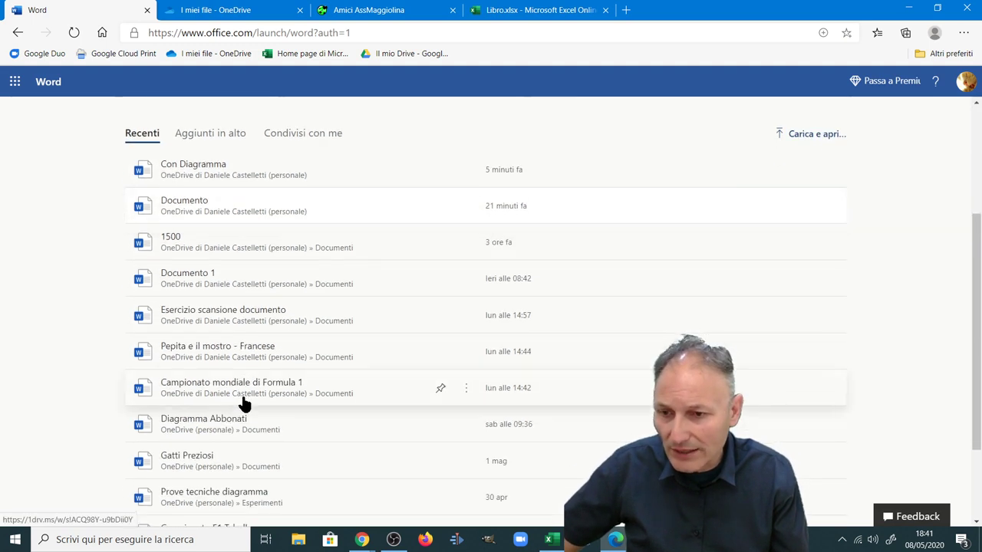
click(185, 351)
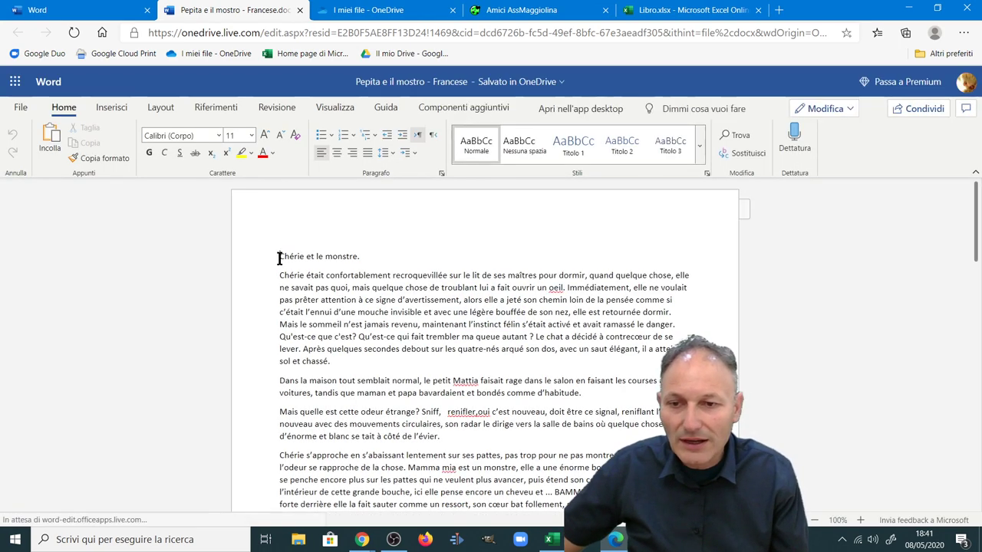
Step: Dismiss the translation offer and send the French story to desktop Word via Apri nell'app desktop
mouse_move(281, 257)
mouse_down()
mouse_move(627, 391)
mouse_move(675, 346)
mouse_up()
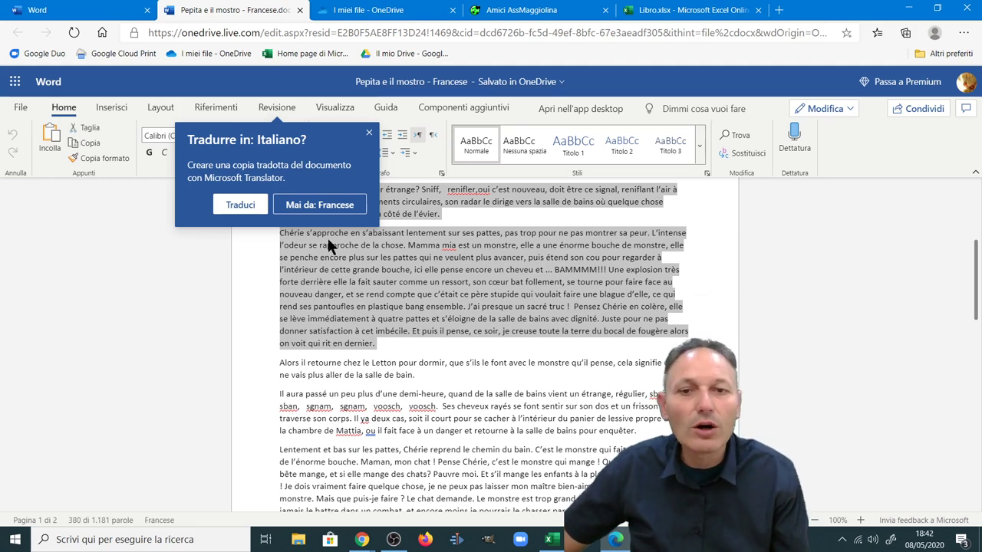
click(368, 132)
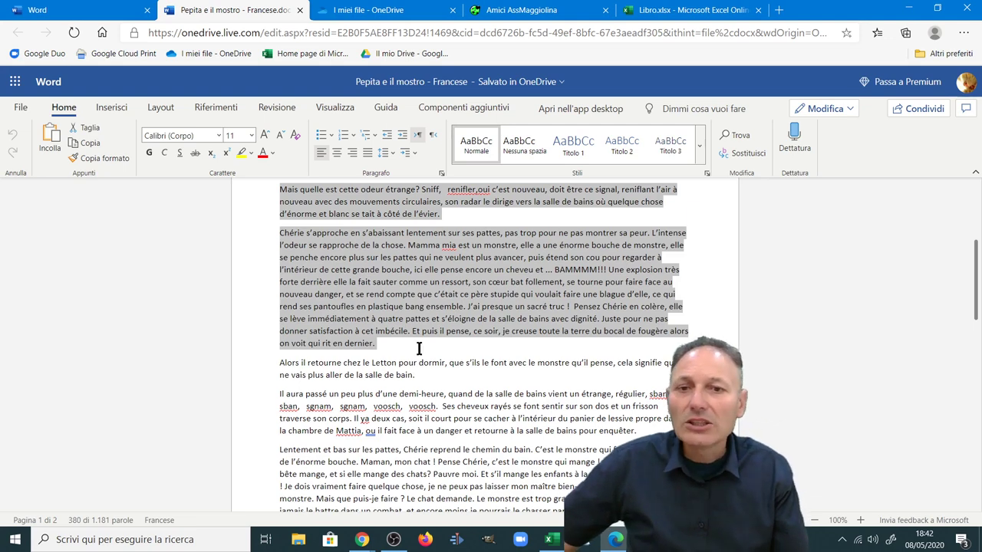
scroll(419, 348, up, 1)
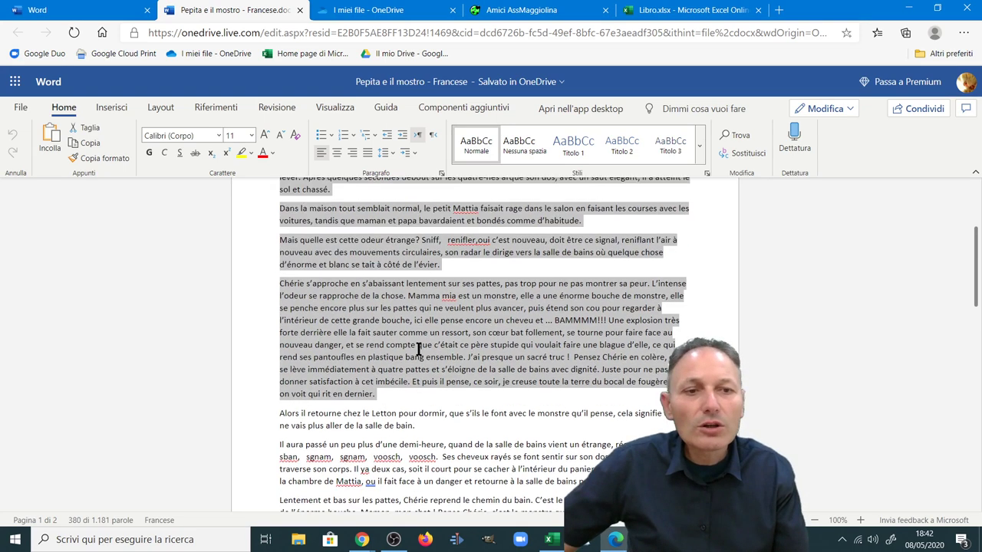
click(164, 108)
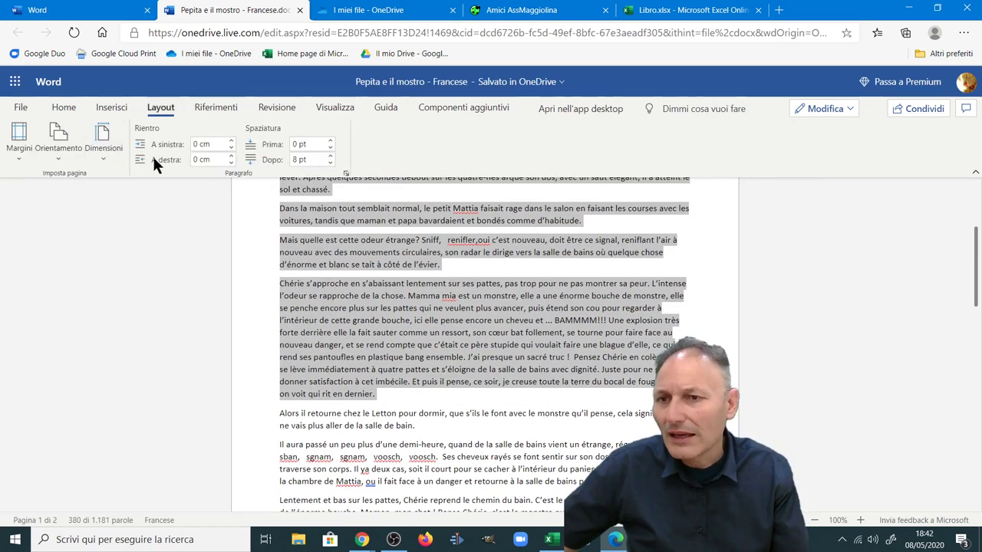
click(481, 412)
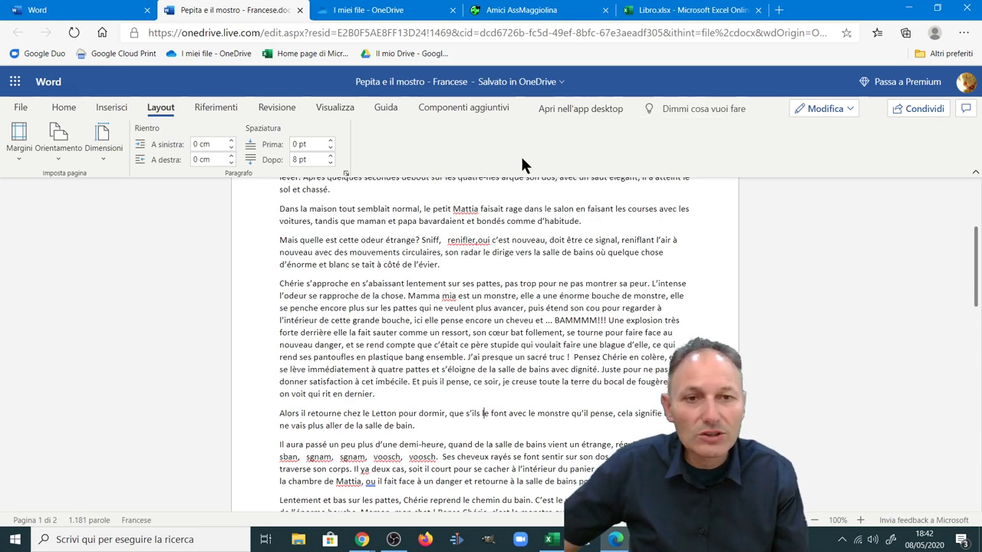
click(573, 110)
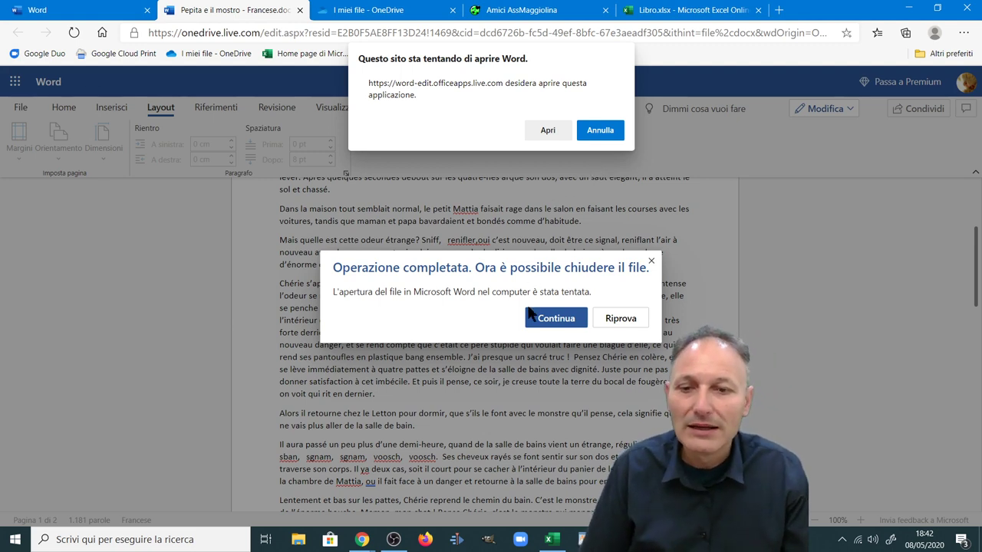
Step: Launch desktop Word, select all the story text and format it in two columns
click(538, 129)
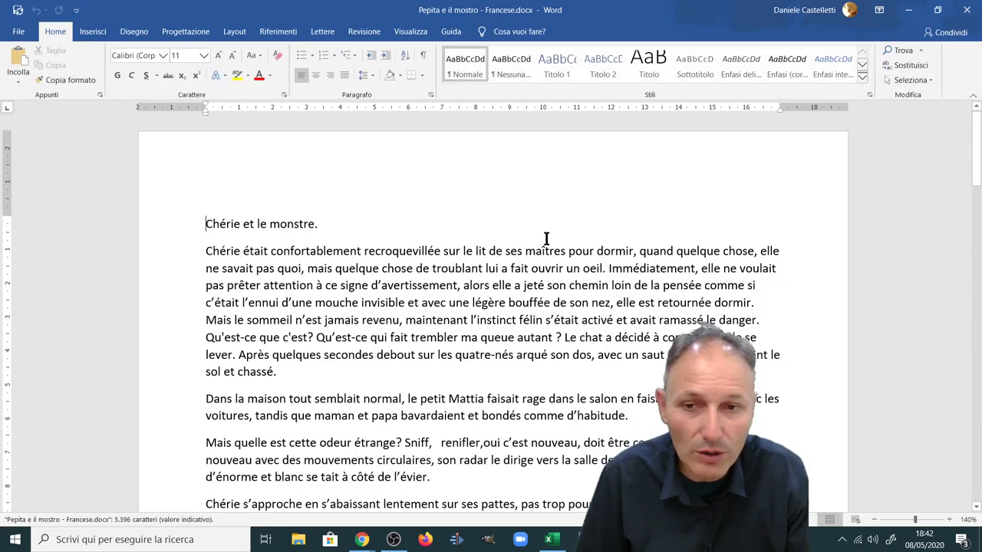
click(387, 173)
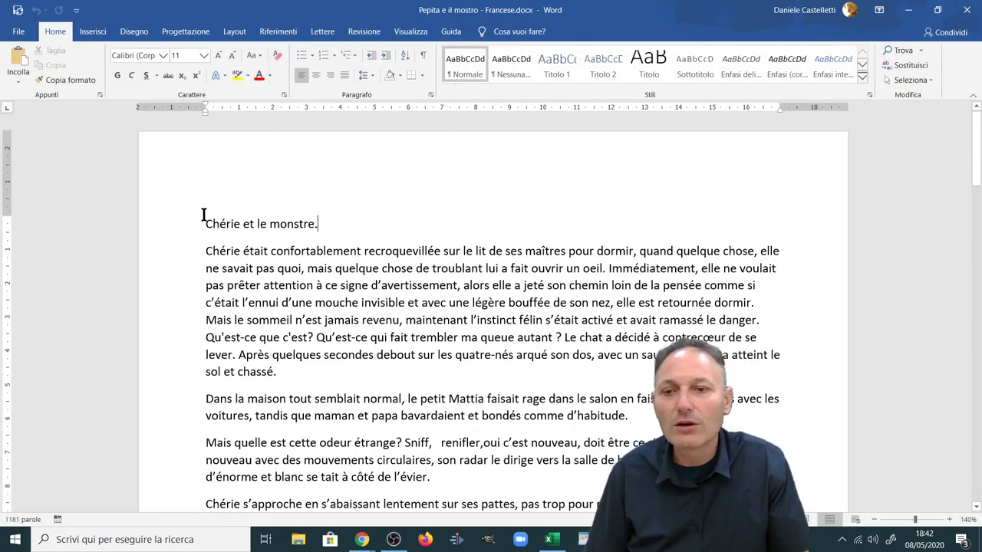
key(ctrl+a)
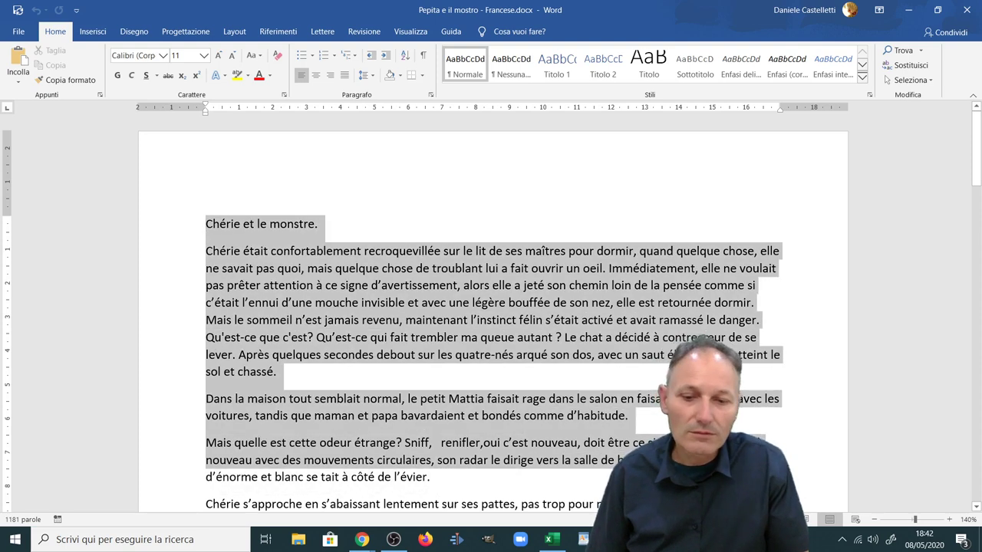
click(235, 31)
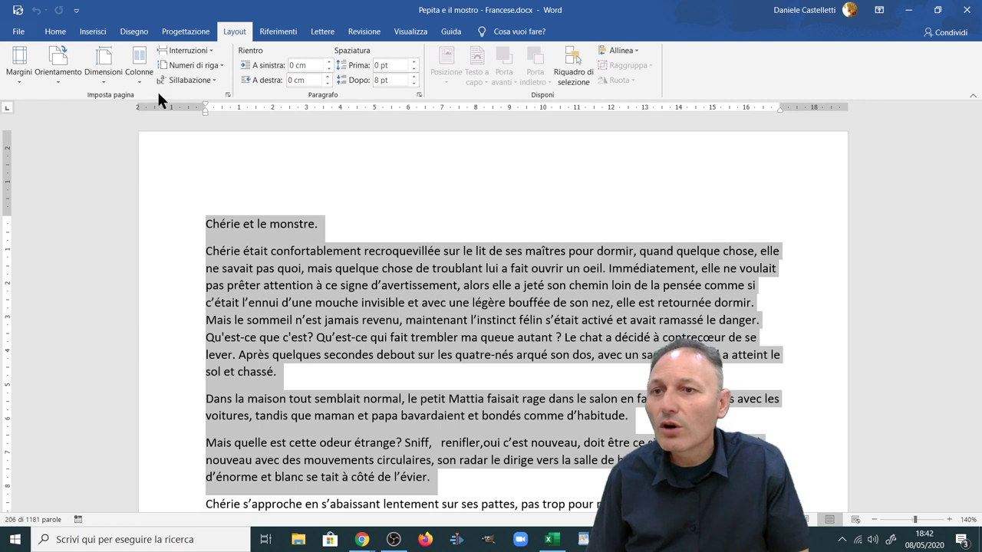
click(132, 65)
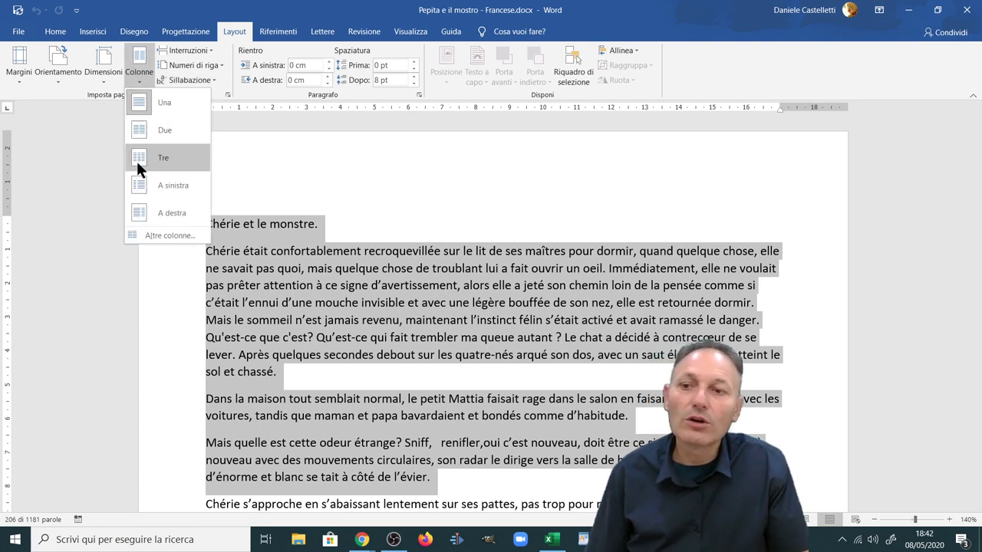
click(138, 128)
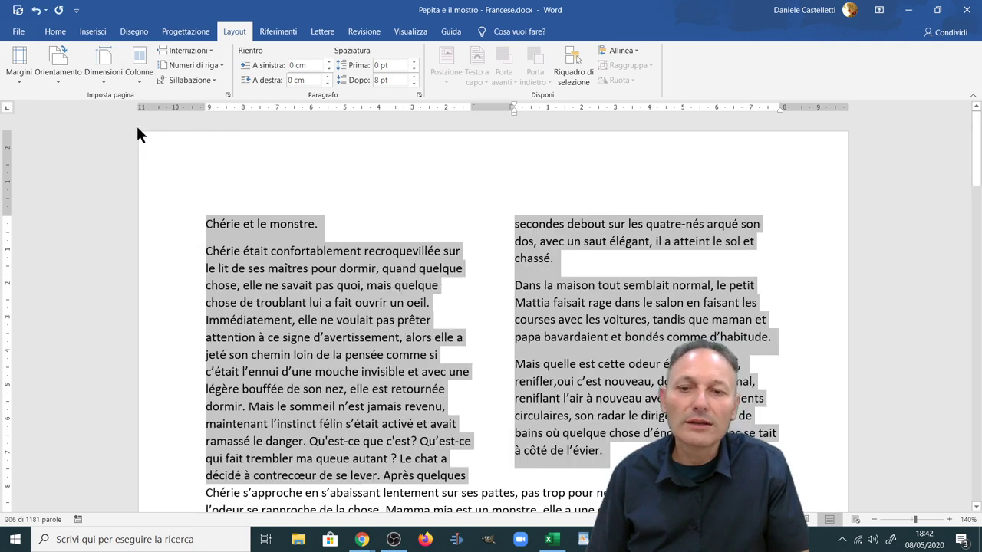
click(487, 301)
Step: Reselect the opening paragraphs and switch them to three columns
scroll(502, 405, down, 2)
scroll(502, 407, up, 1)
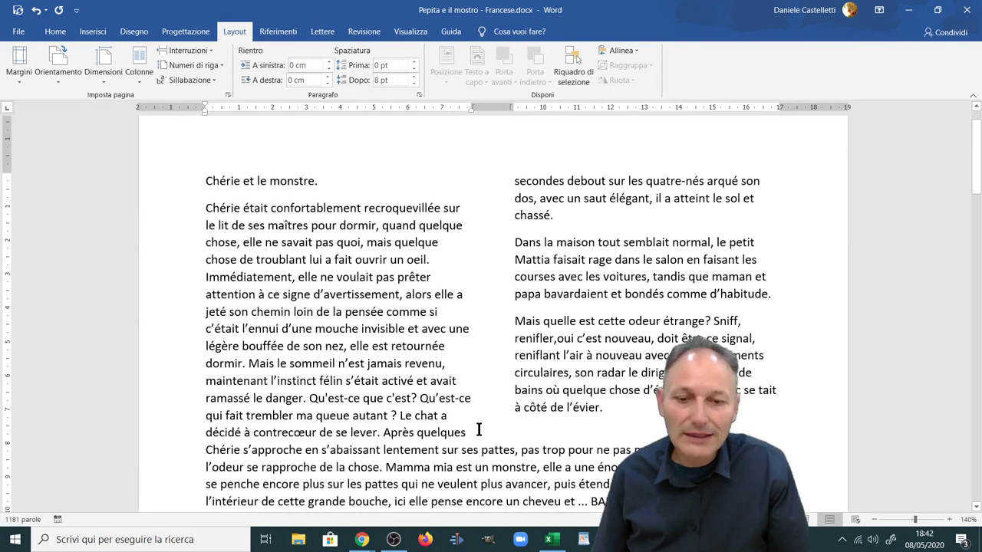
scroll(494, 383, down, 2)
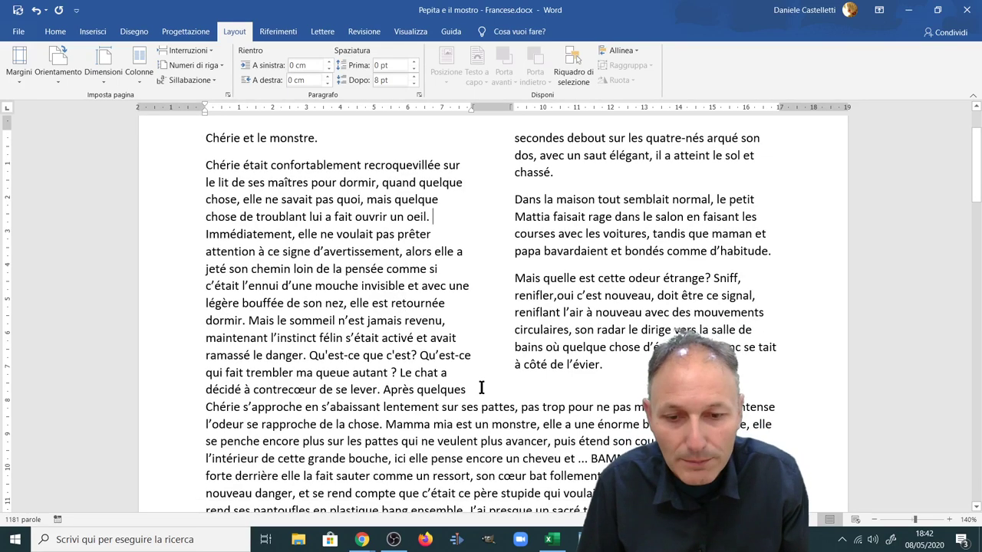
drag(632, 384, 182, 157)
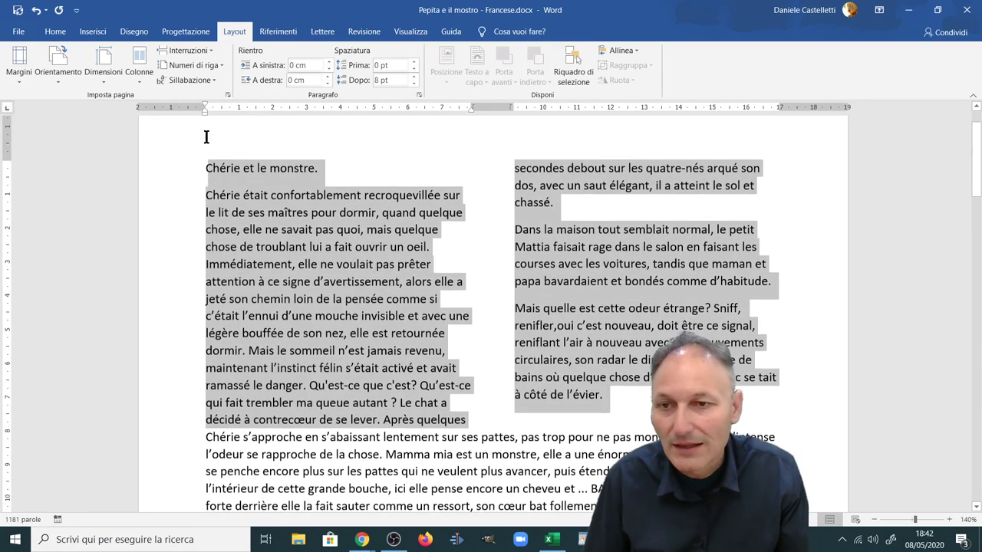
click(137, 74)
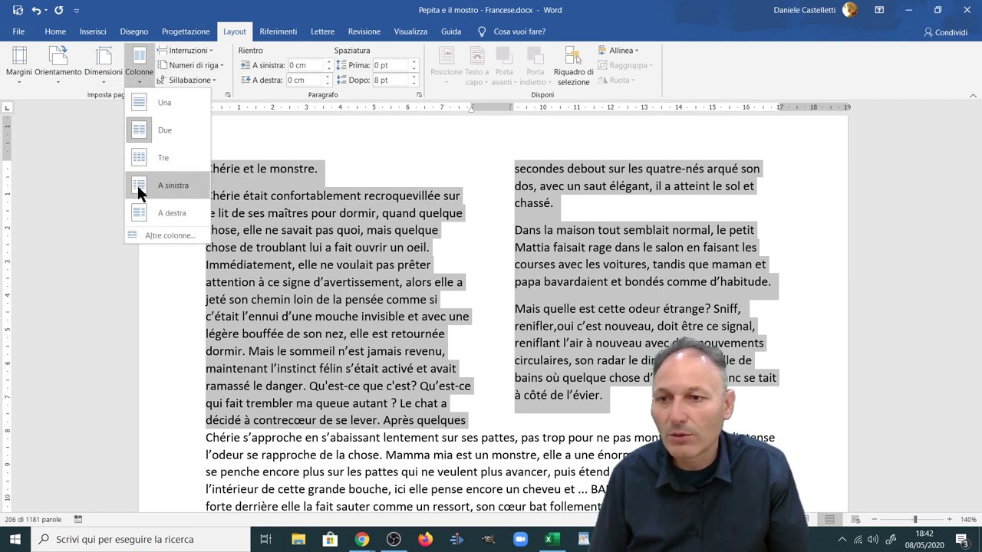
click(133, 164)
click(392, 343)
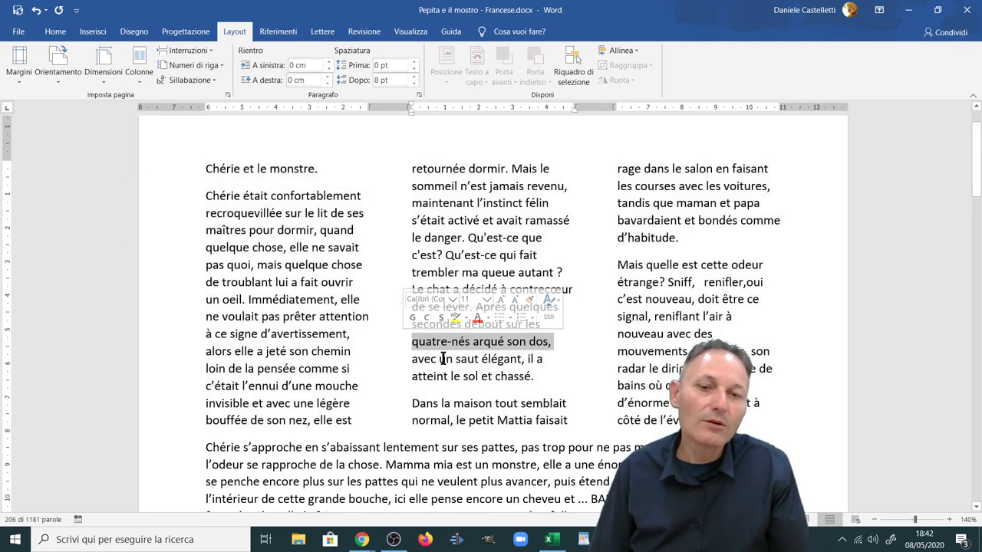
Step: Change the columned text to the A sinistra layout, narrow left and wide right
drag(776, 418, 53, 153)
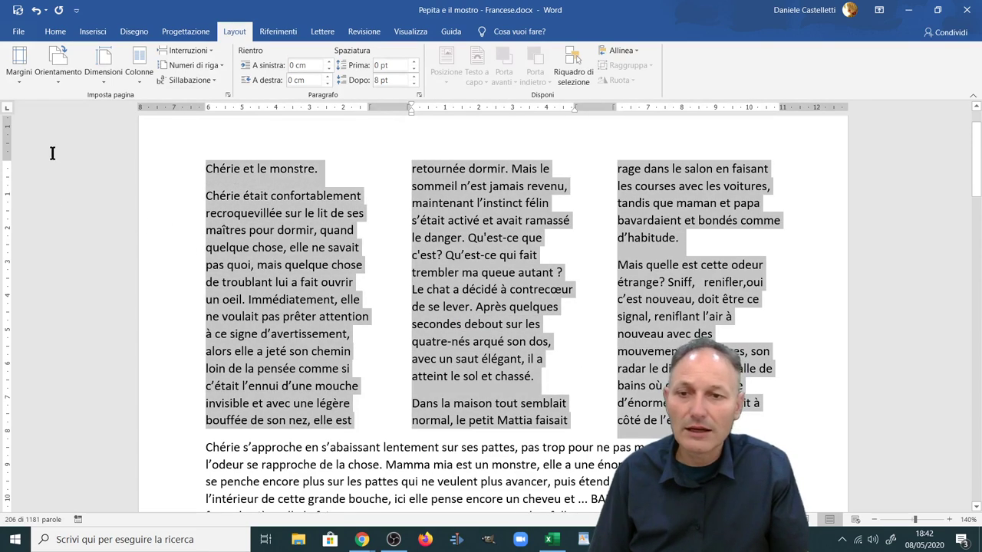
click(139, 58)
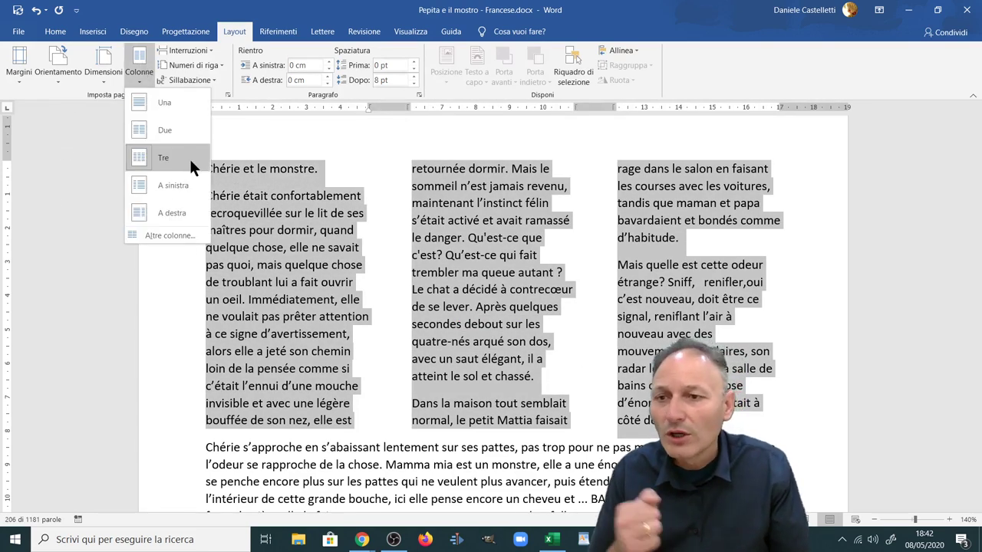
click(138, 187)
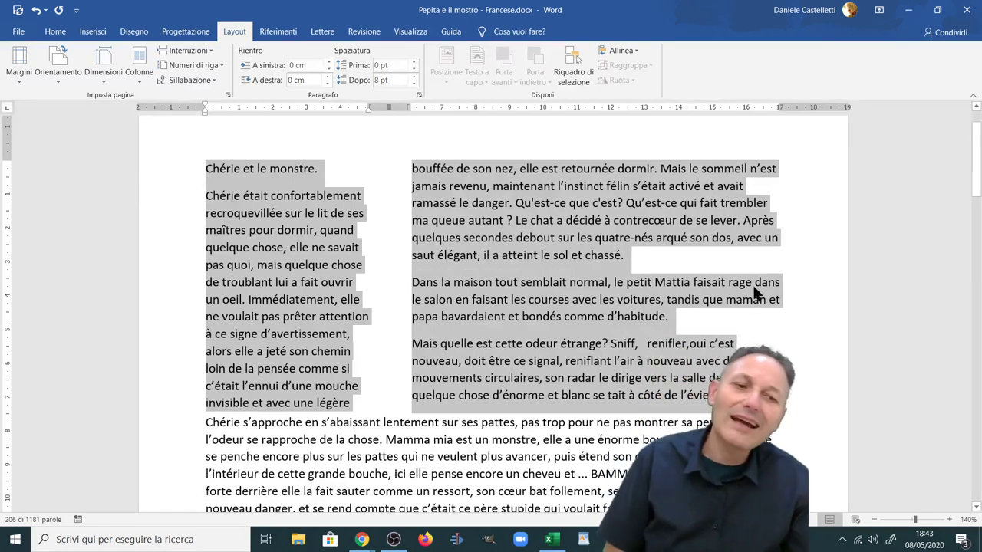
click(794, 299)
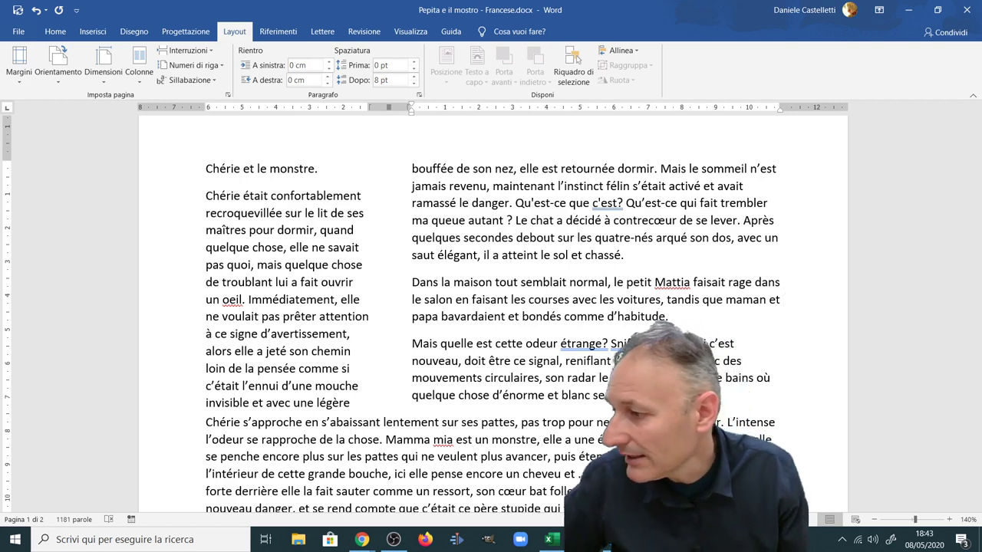
key(alt+Tab)
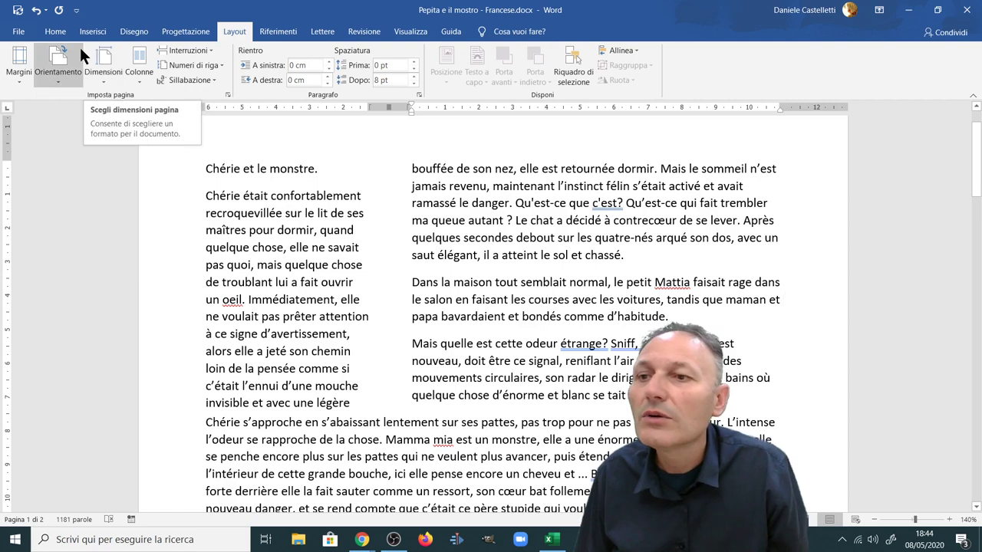
Step: Add the draw.io Diagrams add-in from the Office add-ins store and accept its licence with Continua
click(90, 33)
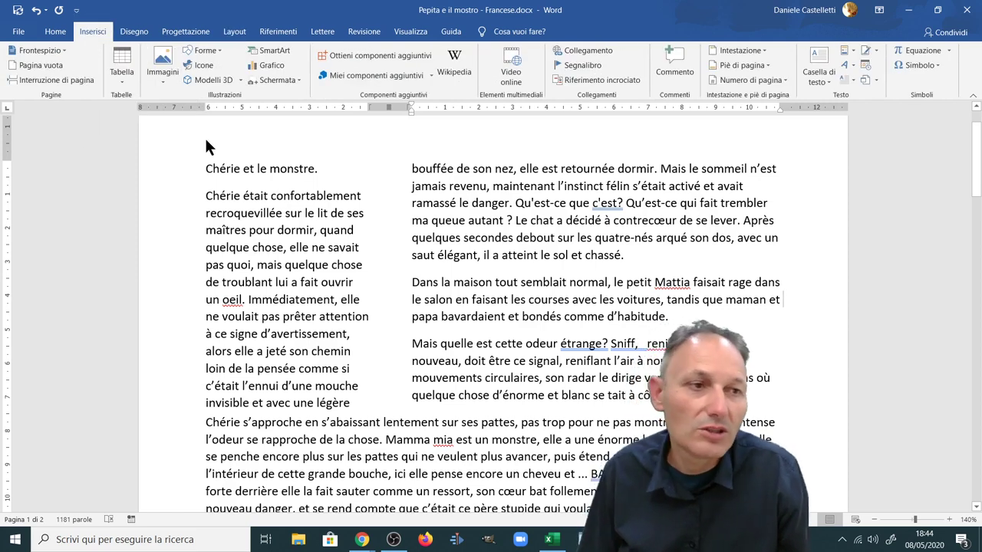
click(380, 57)
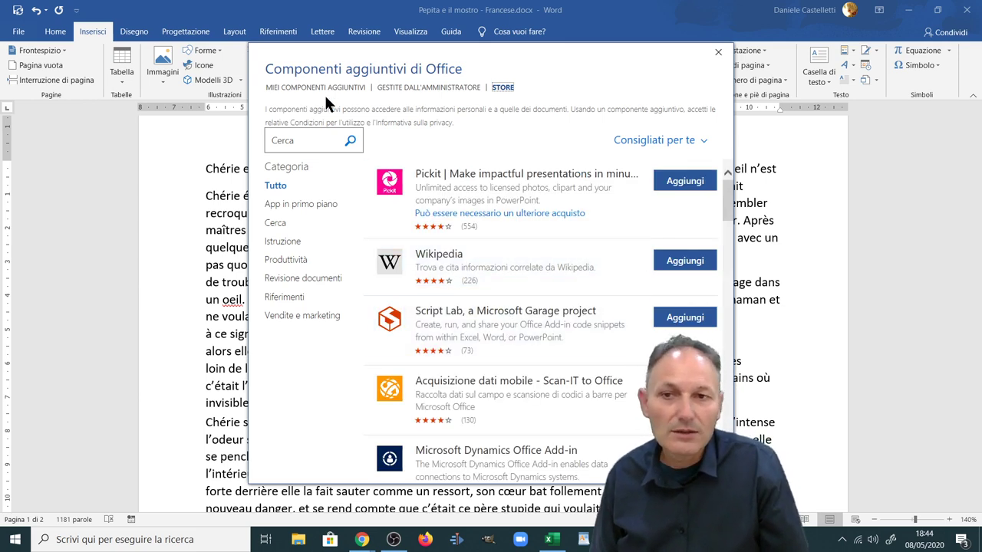
click(344, 90)
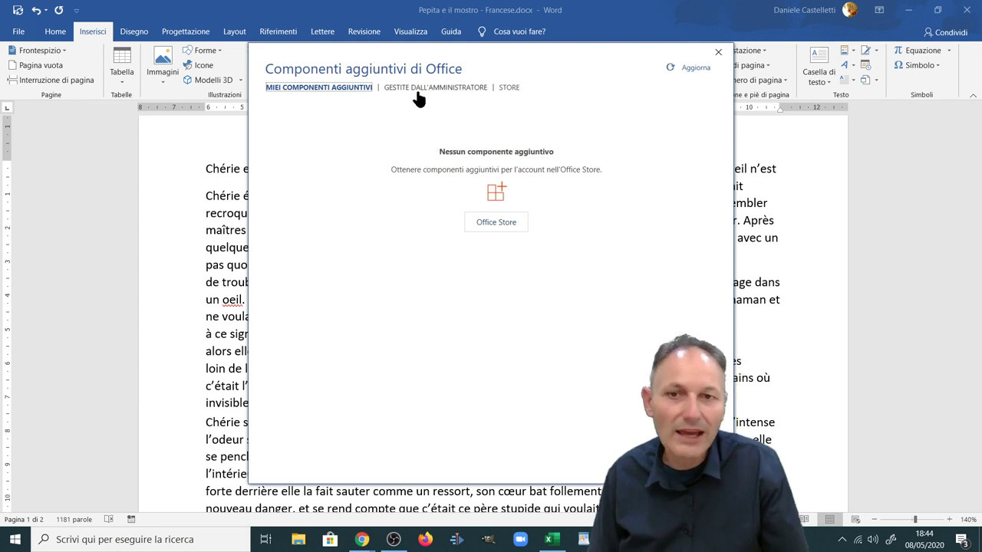
click(506, 87)
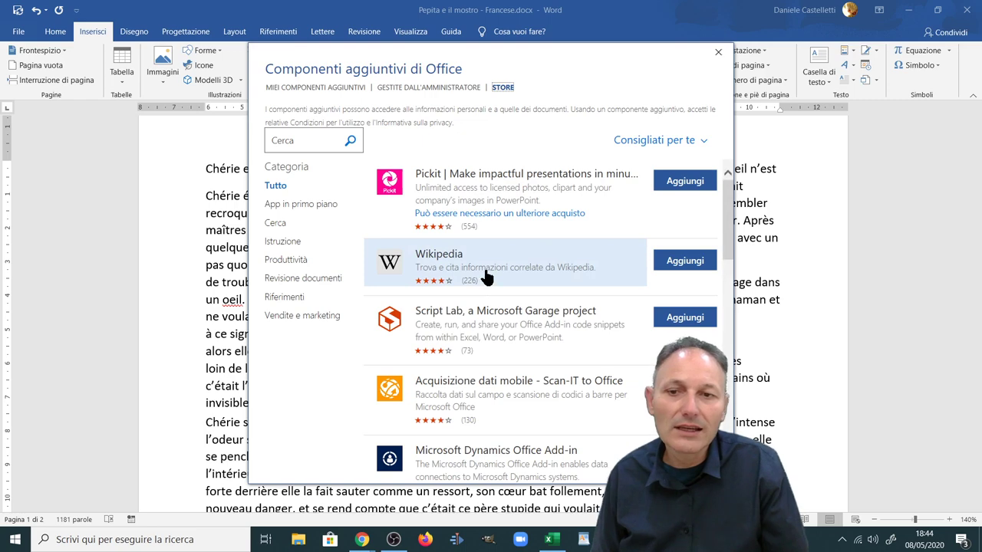
scroll(486, 284, down, 1)
scroll(483, 291, down, 1)
scroll(484, 288, down, 3)
scroll(482, 290, down, 3)
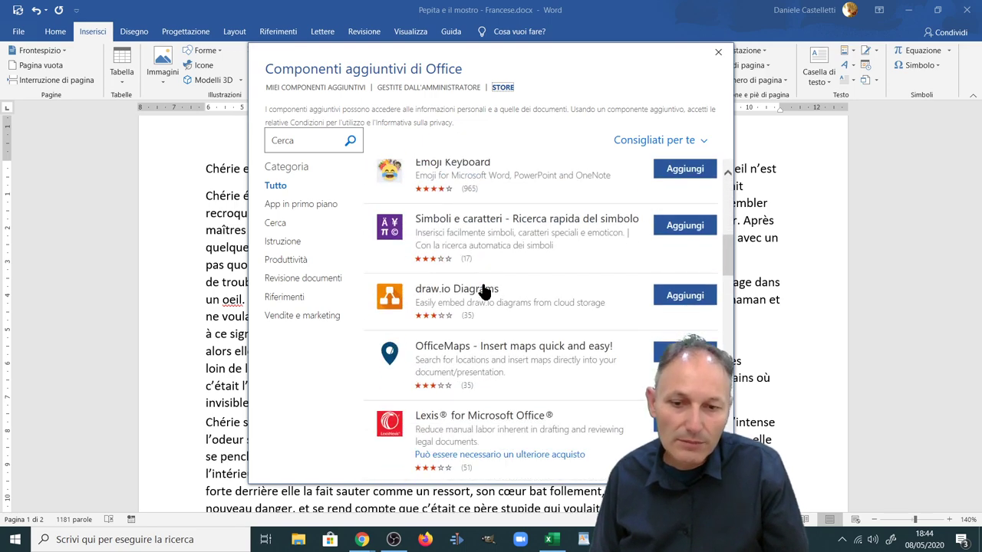
click(675, 300)
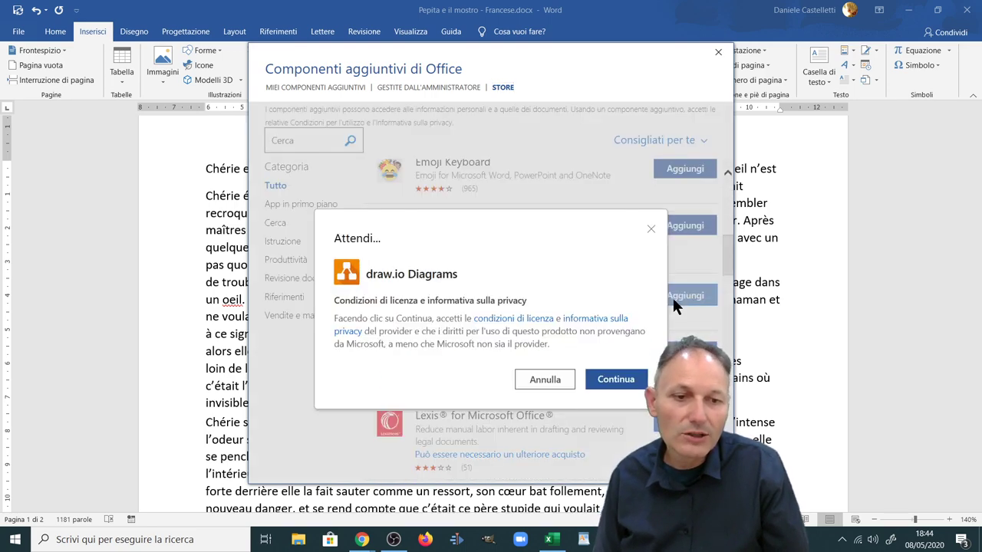
click(604, 389)
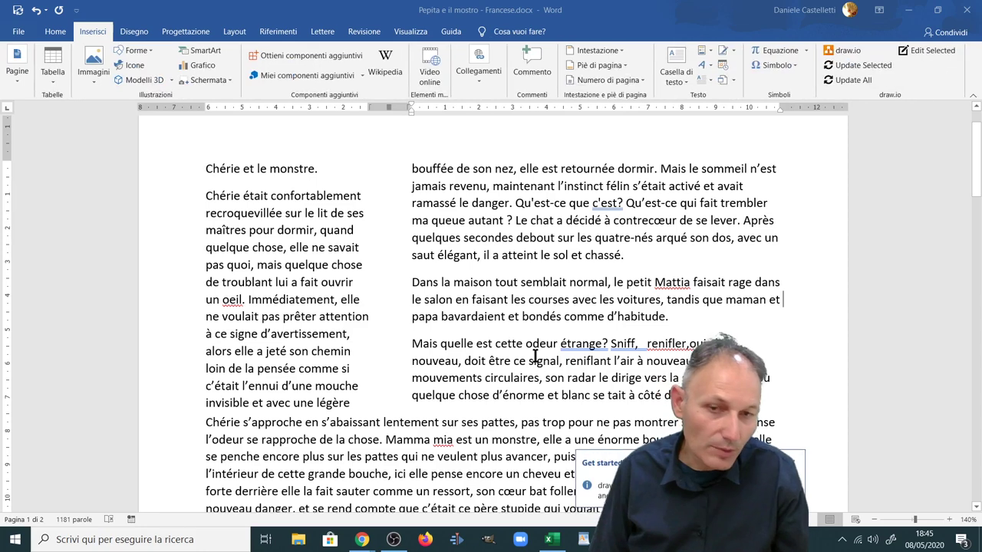
Step: From the draw.io pane choose Pick OneDrive File and sign in with the account e-mail and password
click(838, 53)
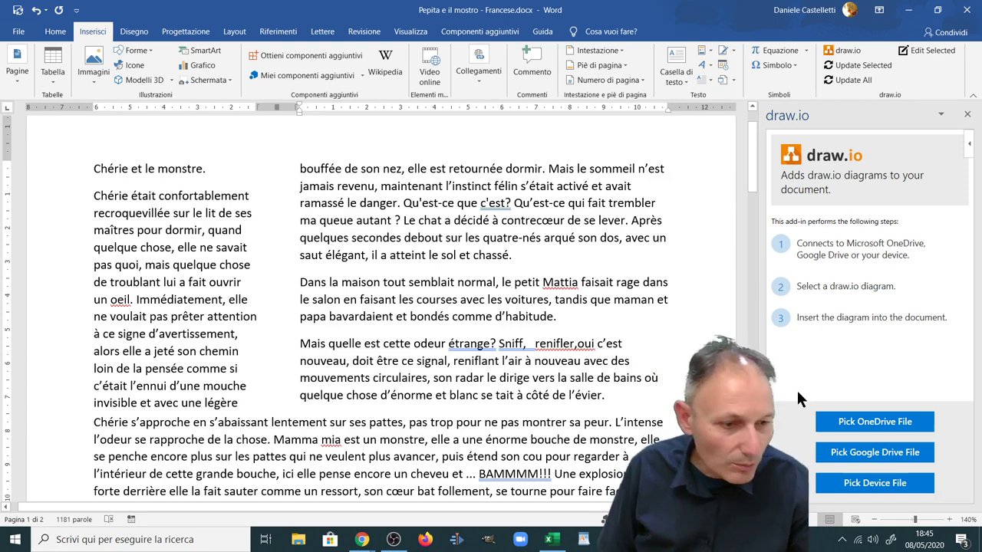
click(868, 422)
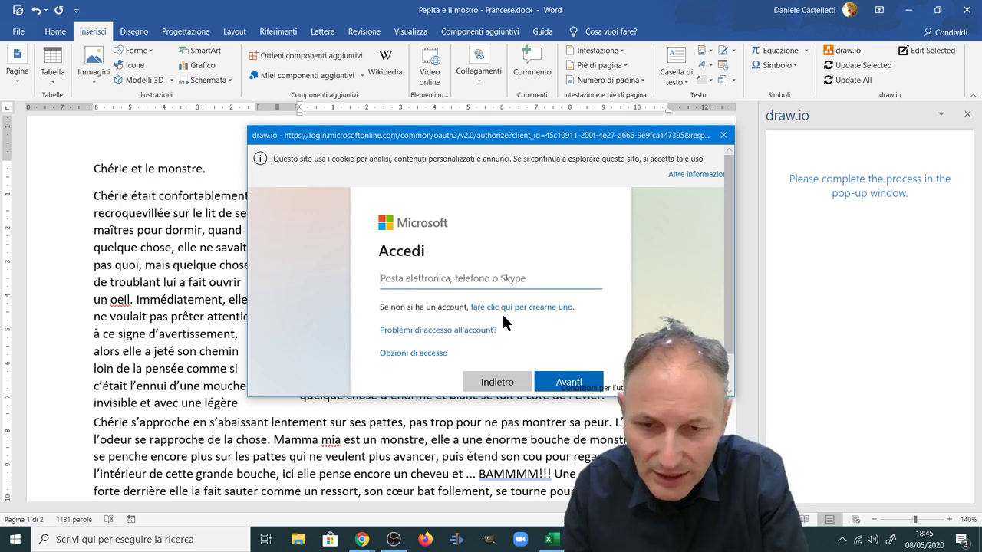
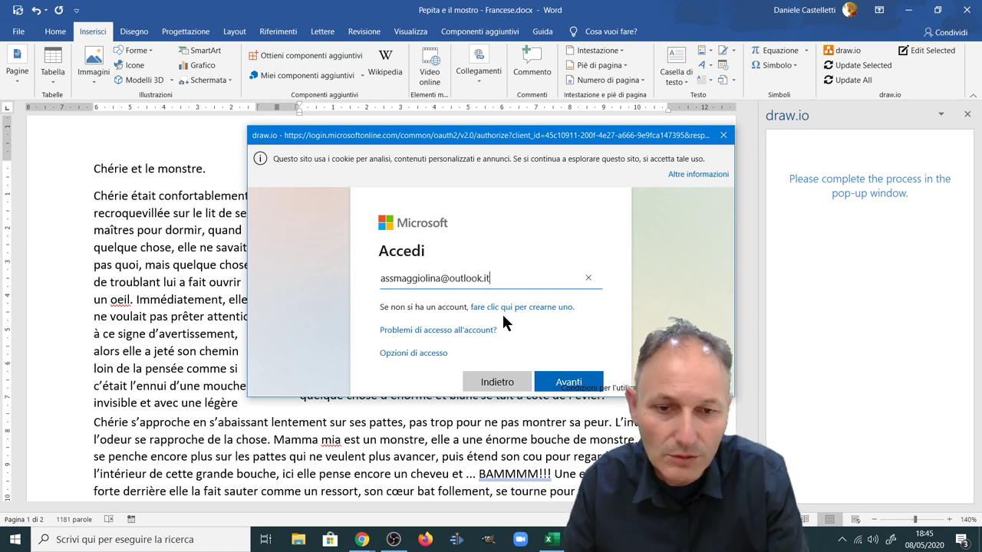
click(560, 381)
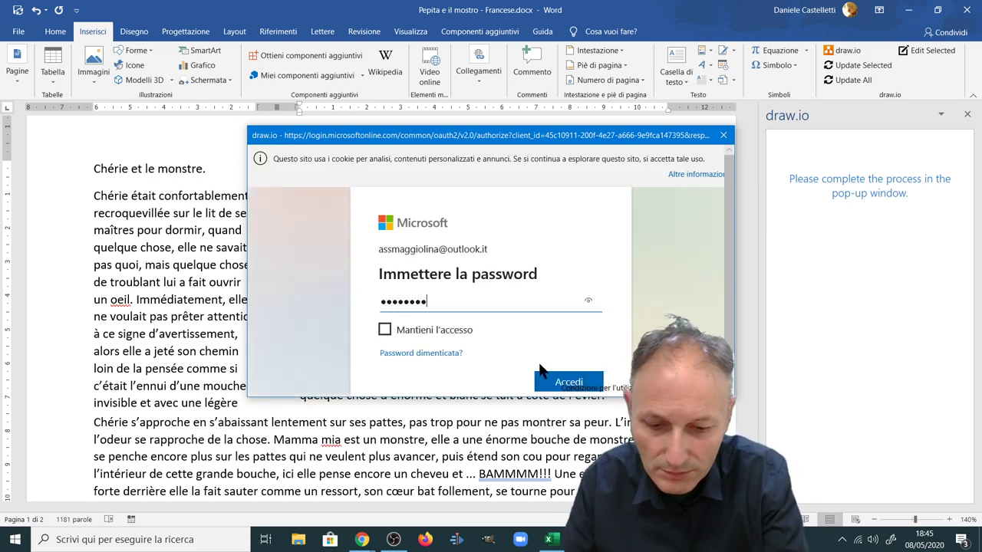
text(***)
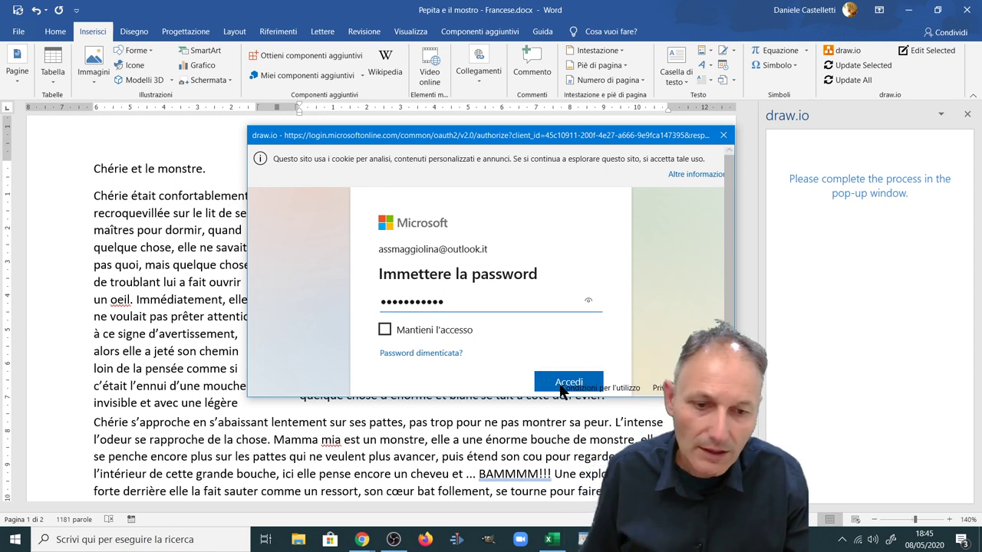
click(563, 388)
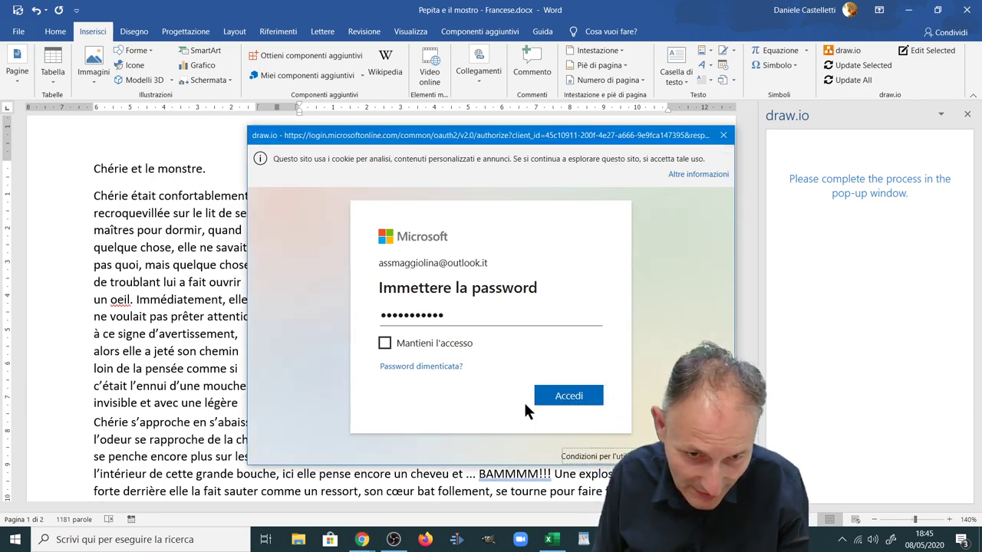
click(538, 398)
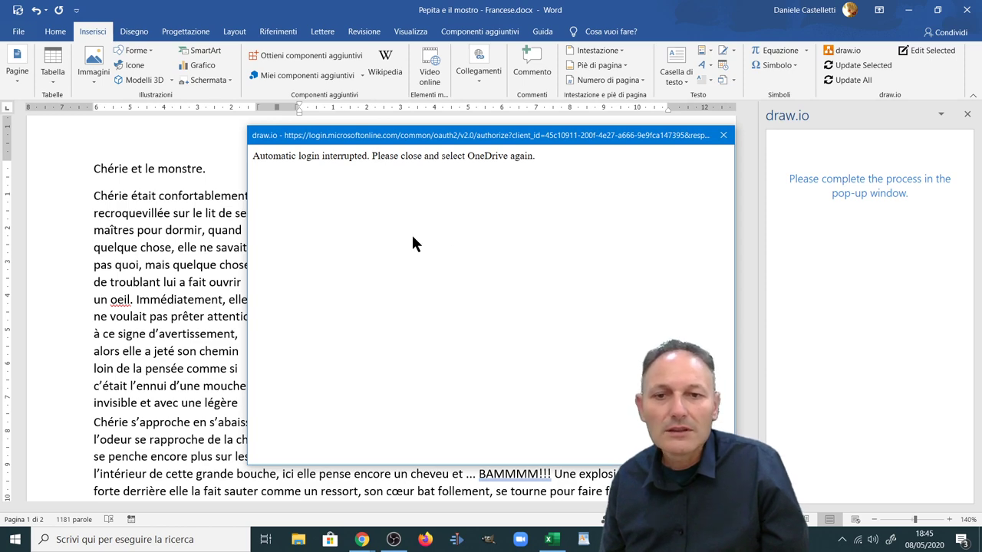
Step: Close the login pop-up and insert 'Diagramma in live.drawio' from OneDrive's Esperimenti folder
click(725, 136)
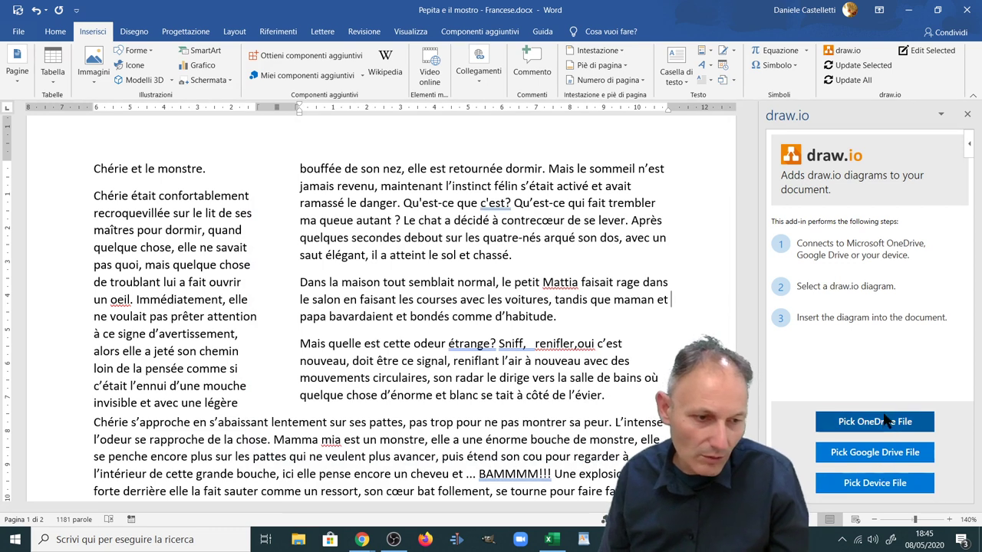
click(886, 421)
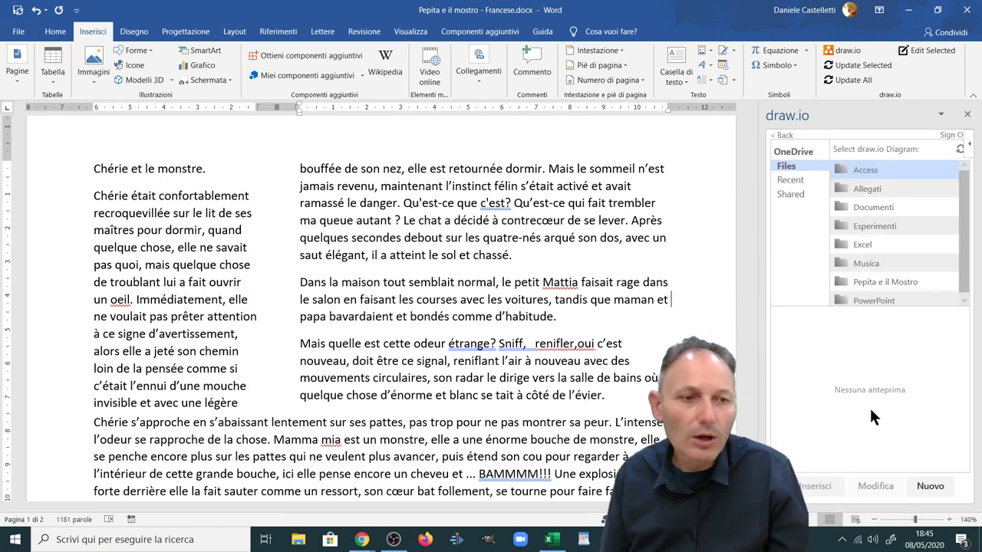
double_click(848, 230)
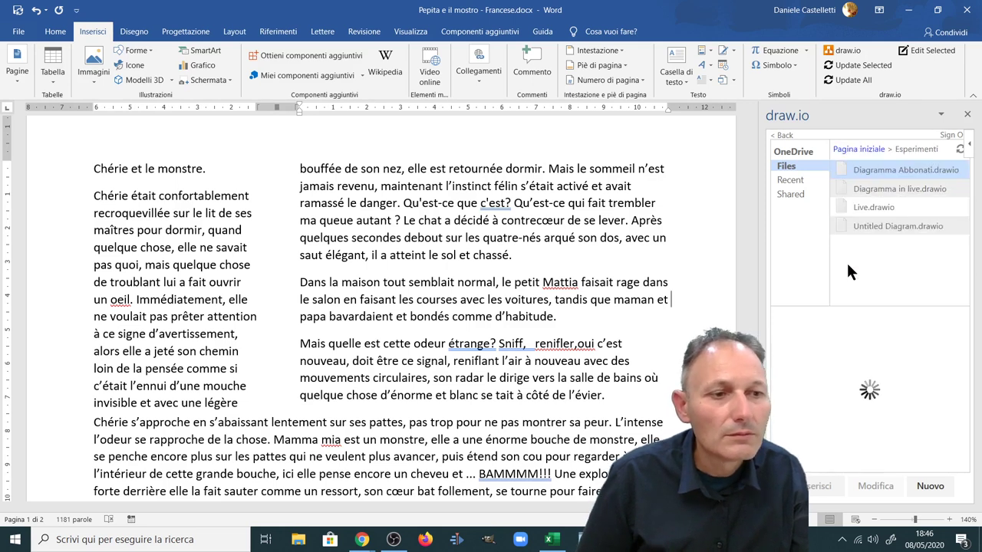
click(872, 209)
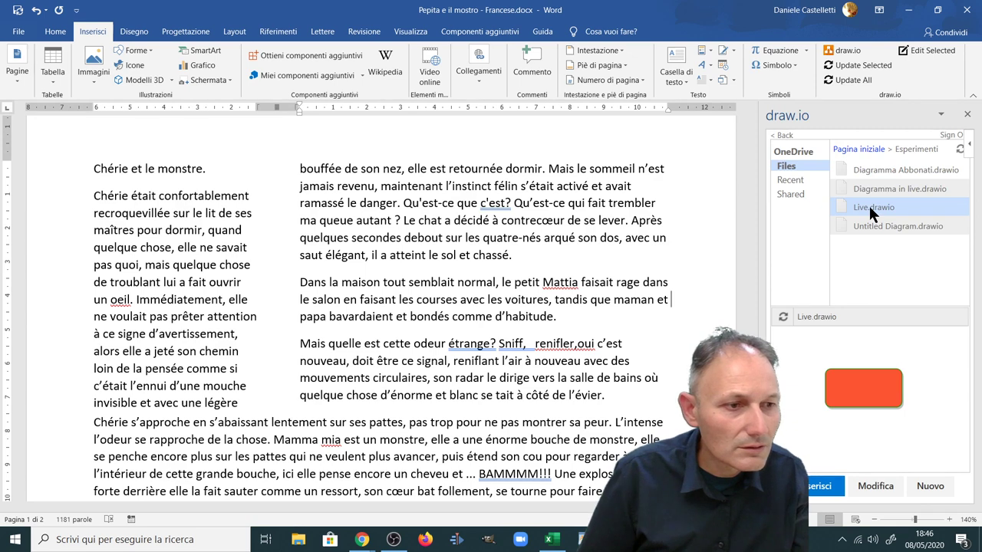
click(867, 191)
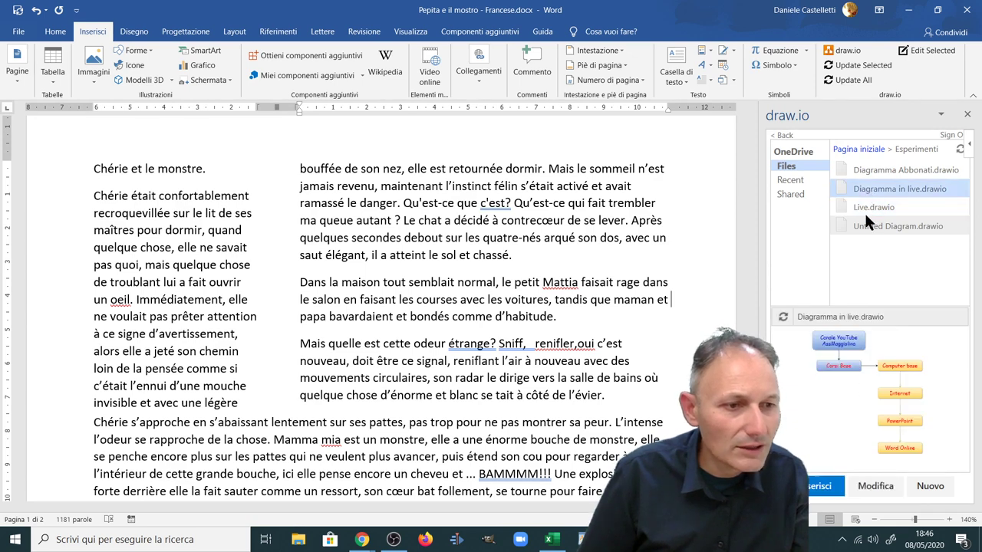
click(817, 486)
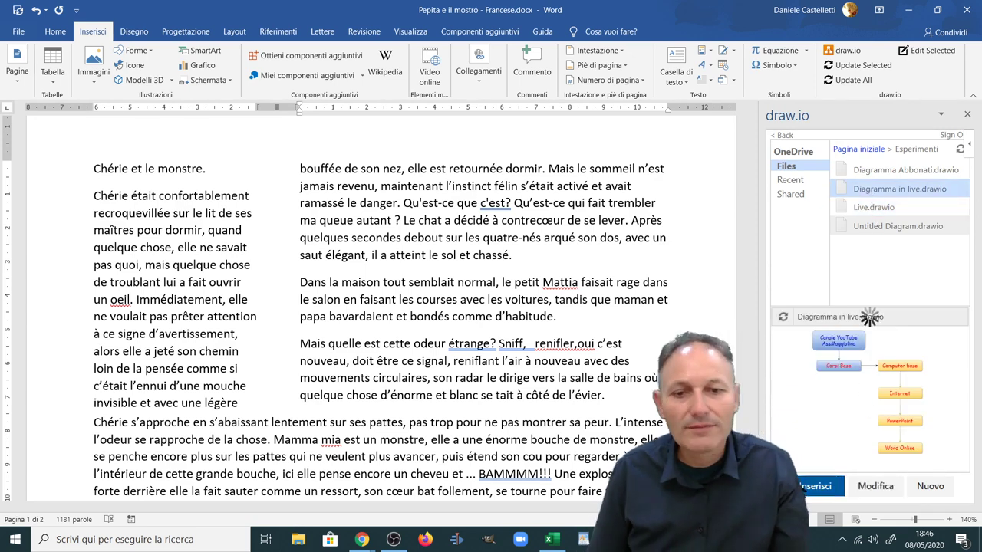
Step: Enlarge the inserted flowchart by dragging its corner handle to fill the column width
key(Right)
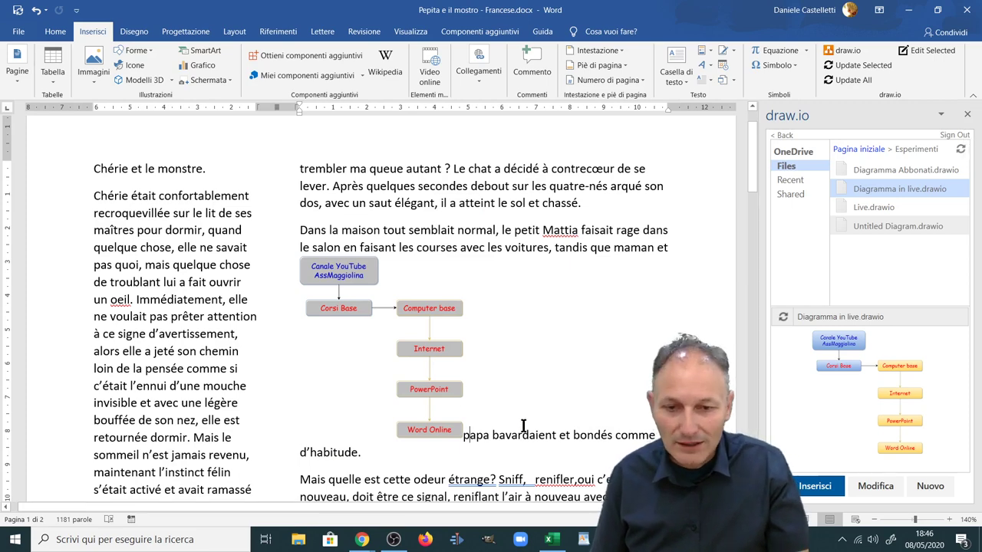
click(431, 421)
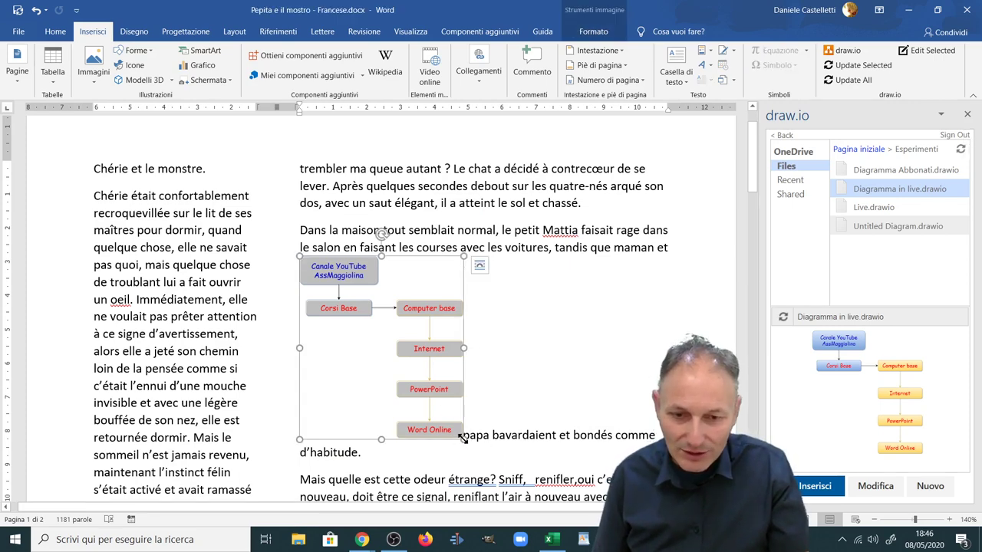
drag(493, 451, 560, 423)
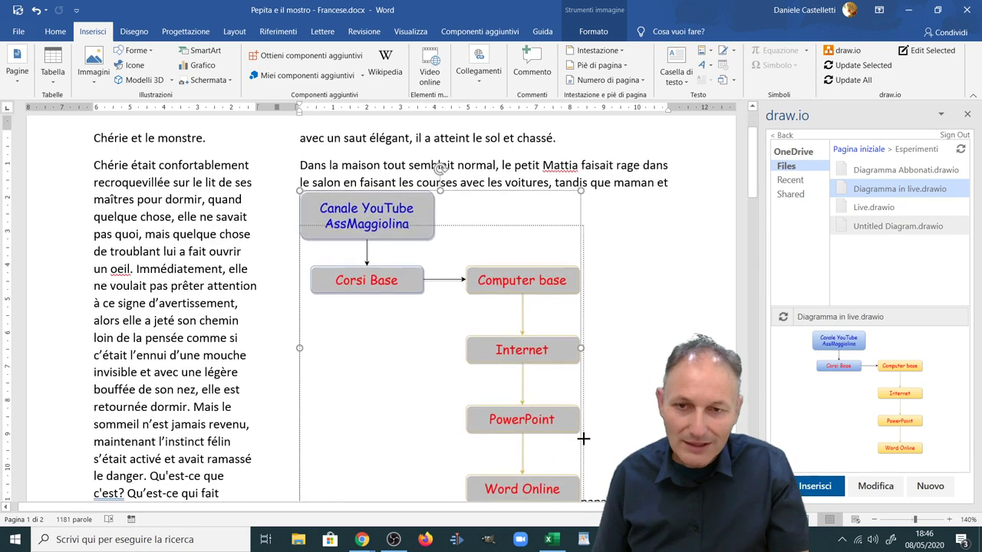
scroll(662, 419, down, 2)
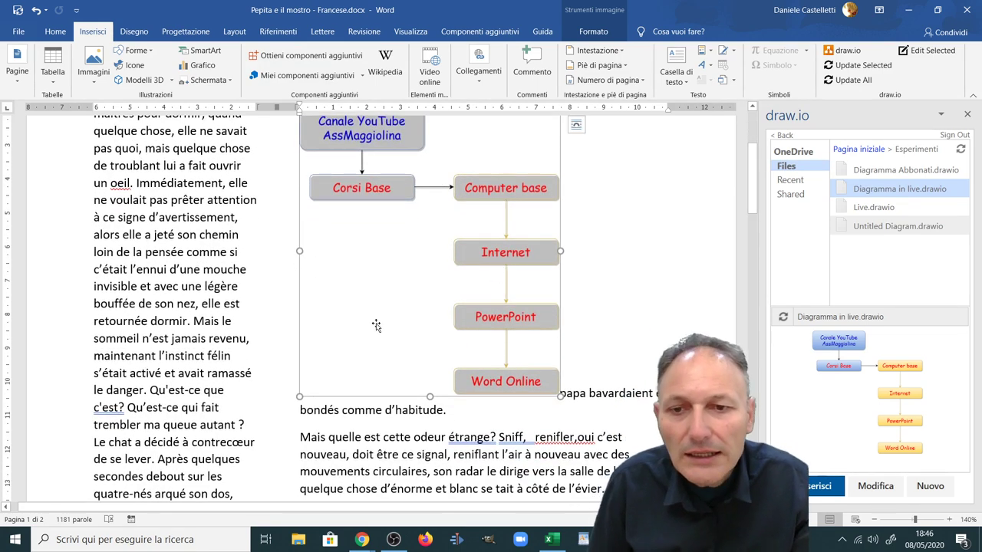
scroll(585, 300, up, 2)
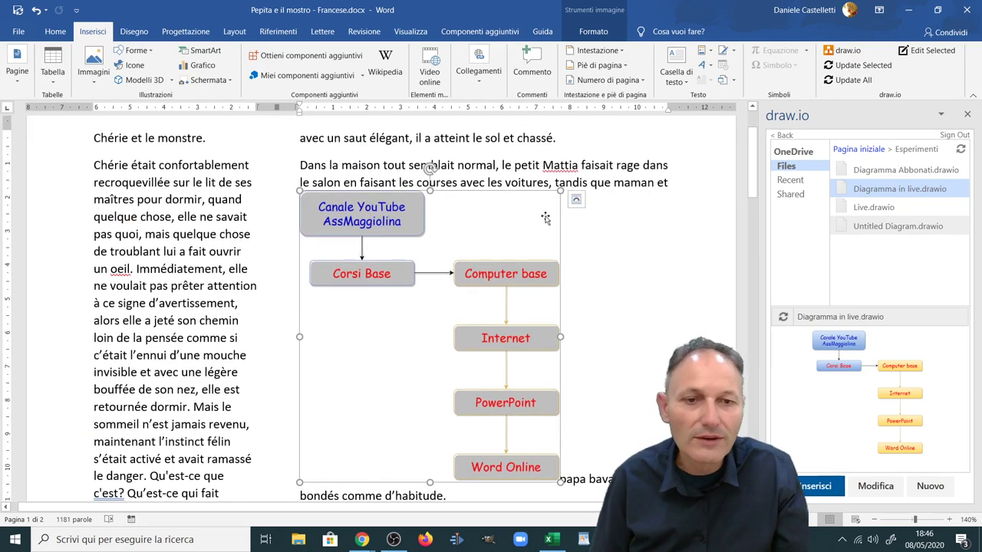
scroll(544, 219, down, 3)
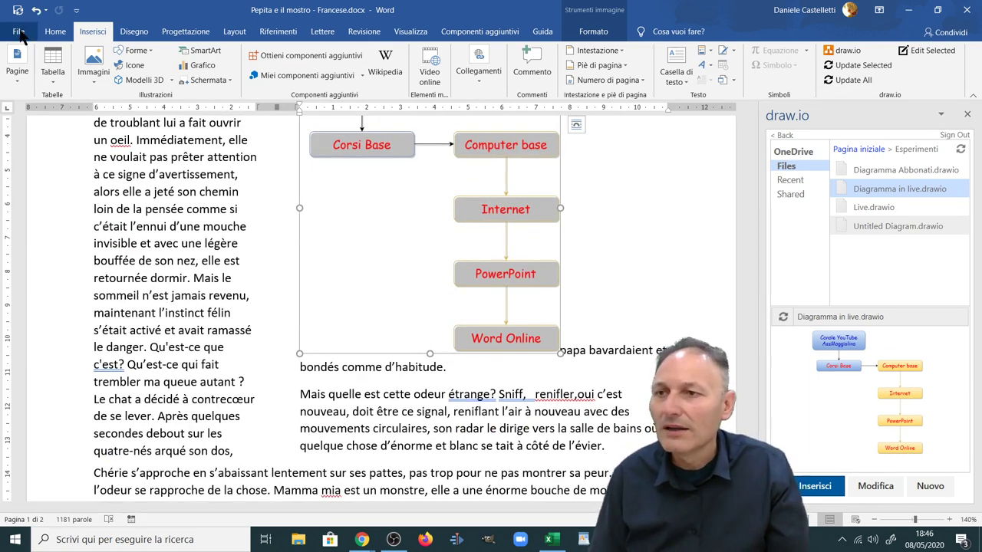
Step: Check the story's print preview, then close Word choosing 'Non salvare'
click(18, 31)
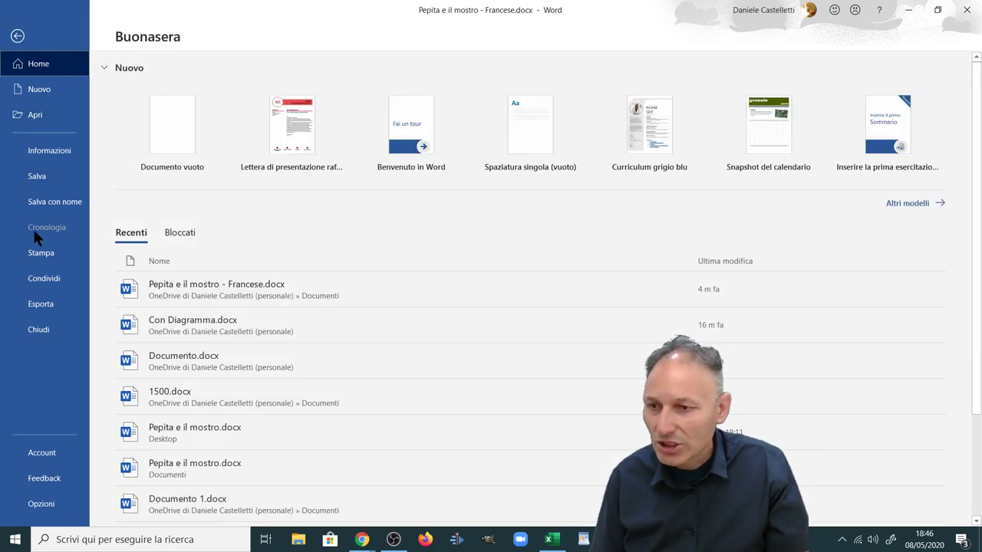
click(40, 261)
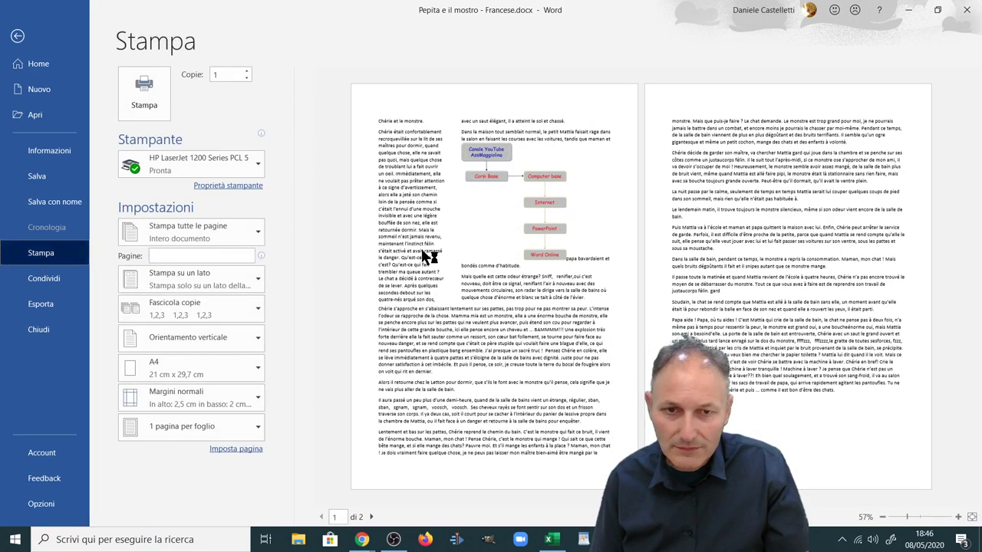
click(527, 220)
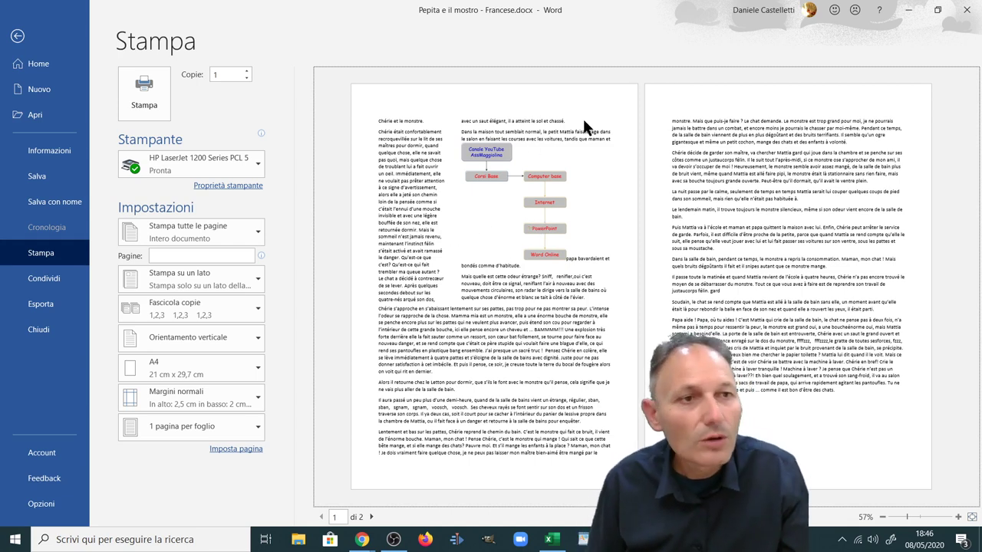
click(959, 12)
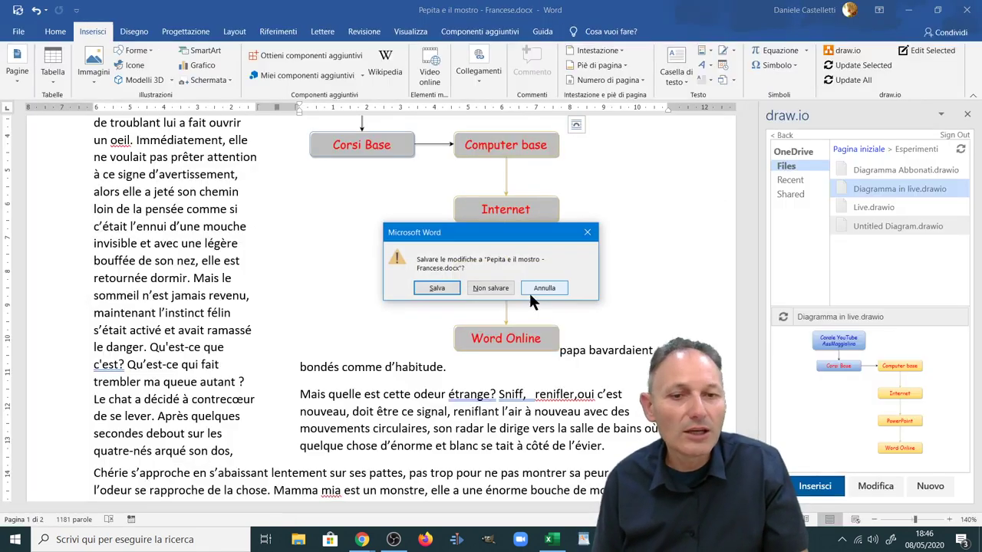
click(490, 288)
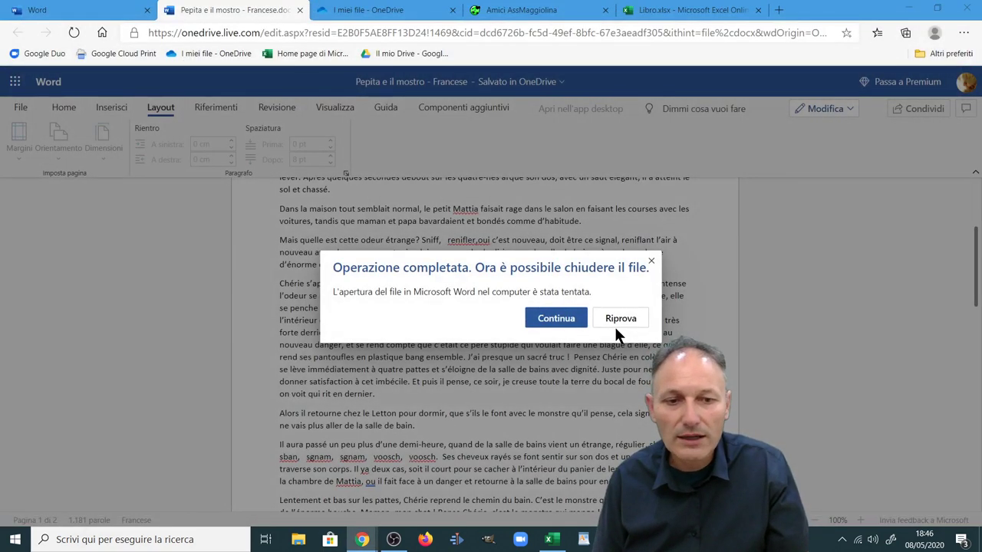
Step: Dismiss the 'Operazione completata' notice and the 'Tradurre in: Italiano?' offer in Word Online
click(651, 258)
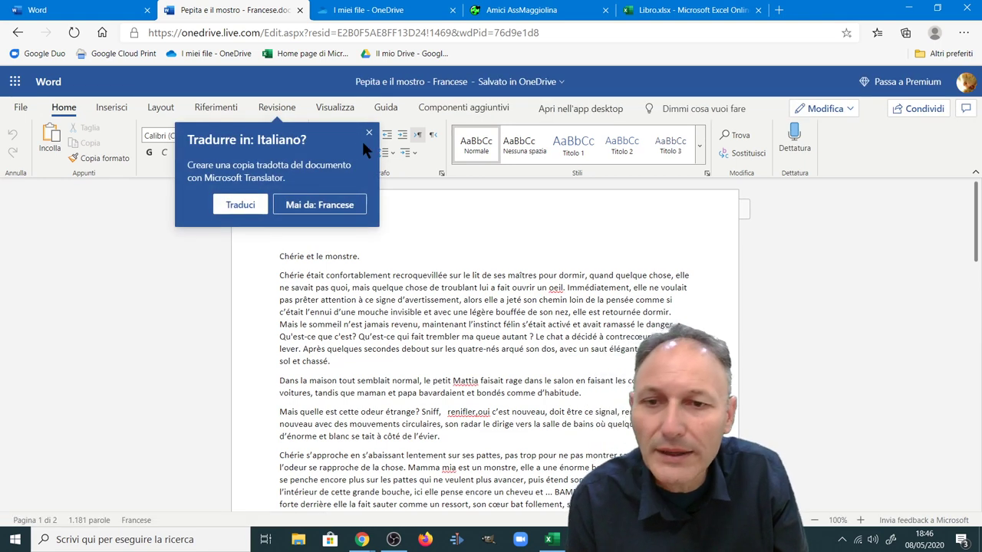
click(369, 134)
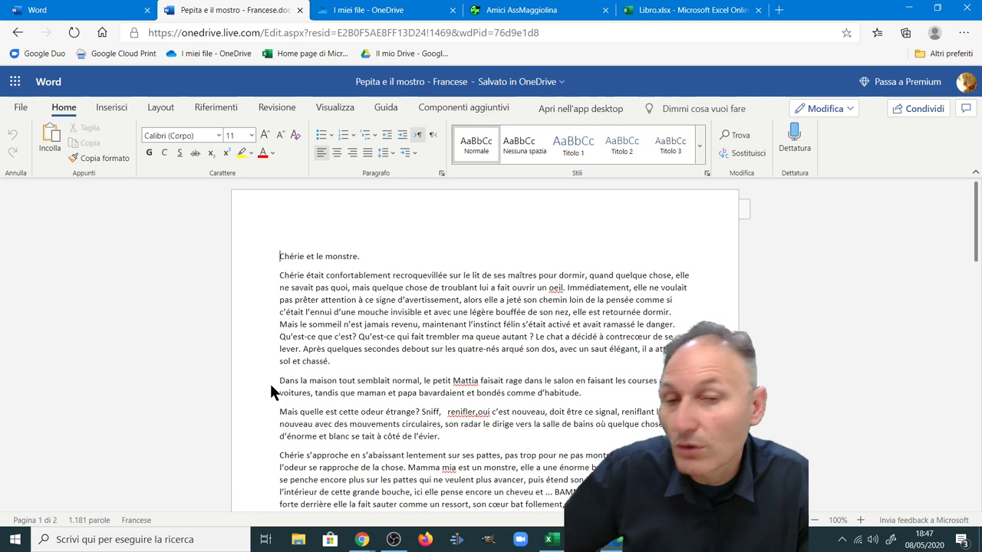
scroll(242, 380, down, 1)
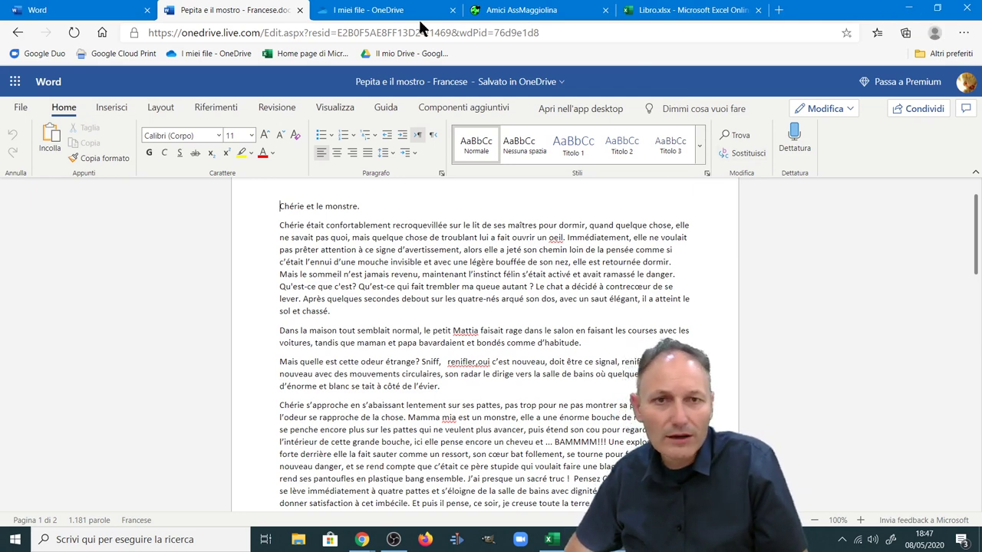
Step: Open a new Edge tab on google.it and show the signed-in Google account panel
click(779, 10)
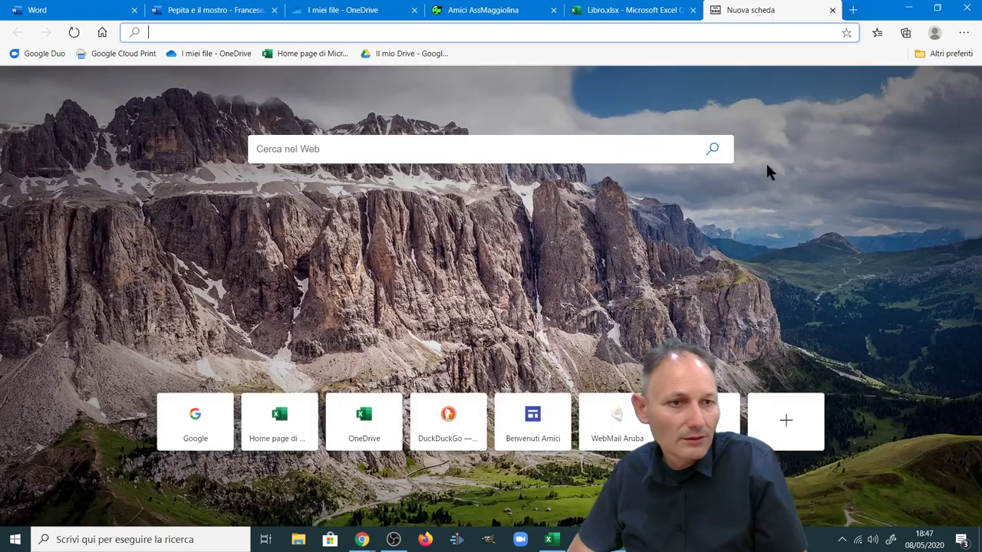
click(101, 31)
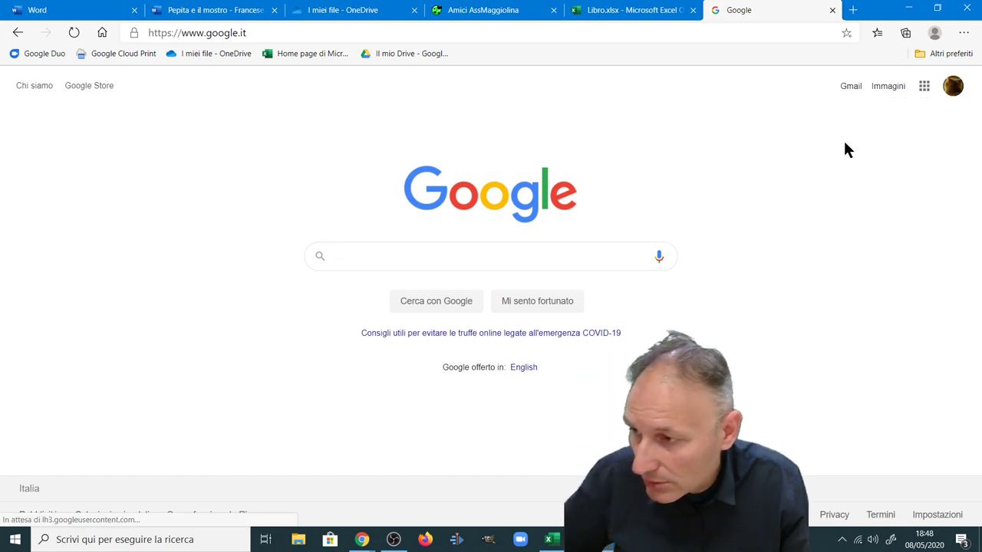
click(953, 88)
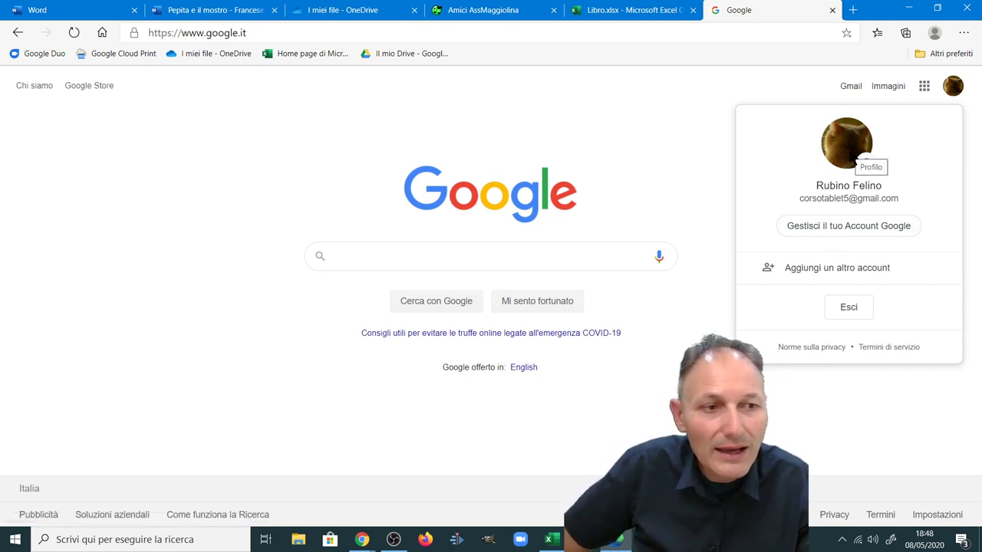
Step: Open and close the 'Seleziona la foto del profilo' chooser, then close the account panel
click(864, 164)
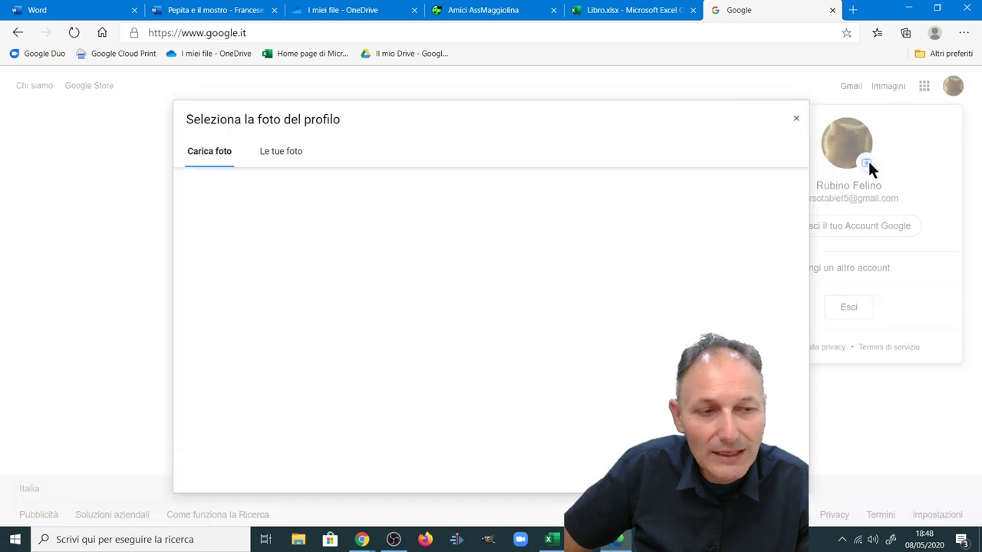
click(796, 121)
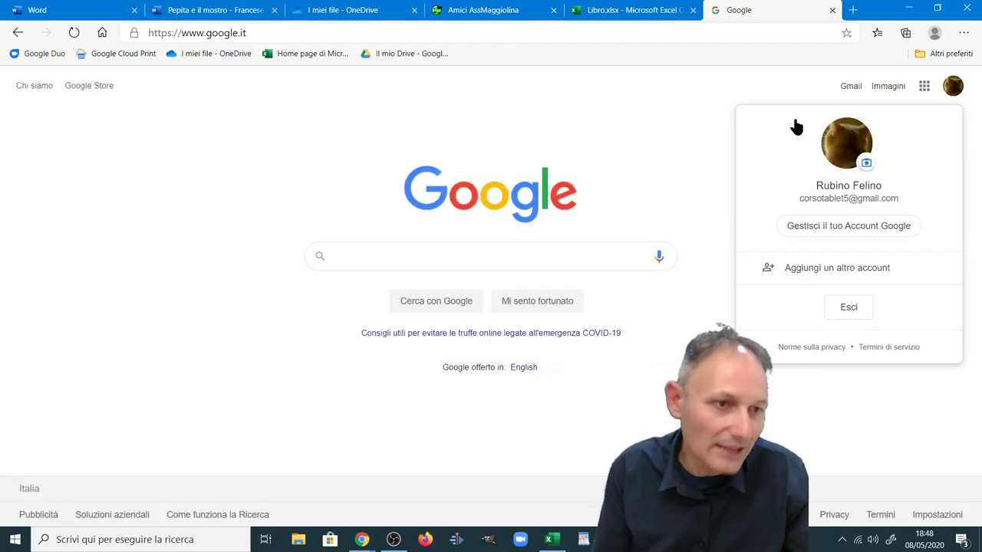
click(643, 171)
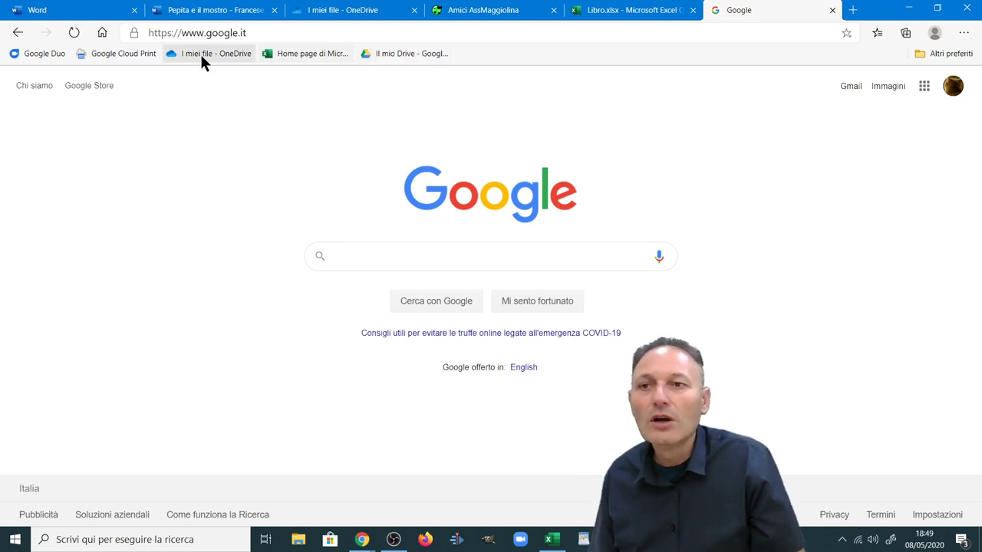
Step: On the Amici AssMaggiolina site, open the 'Word Online' course playlist on YouTube
click(485, 12)
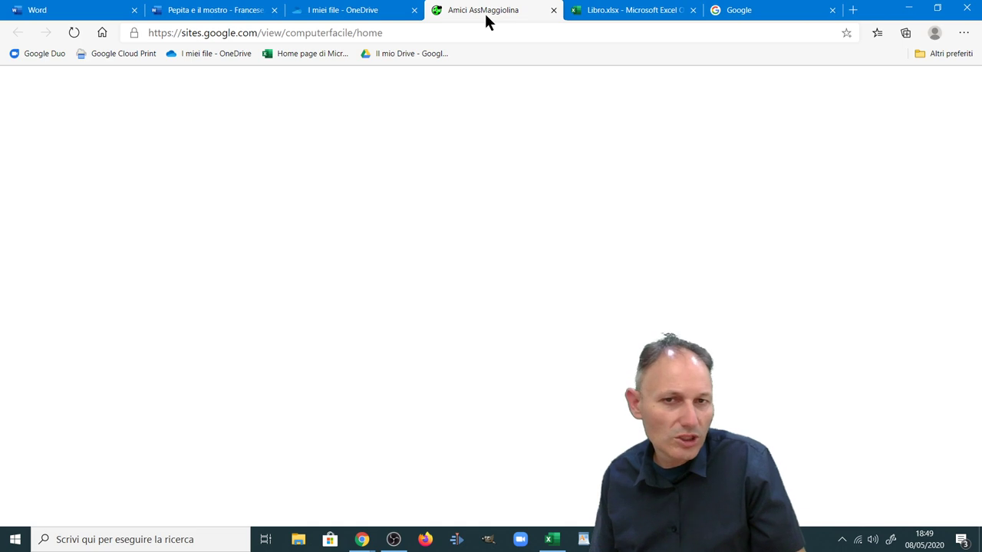
scroll(248, 304, down, 2)
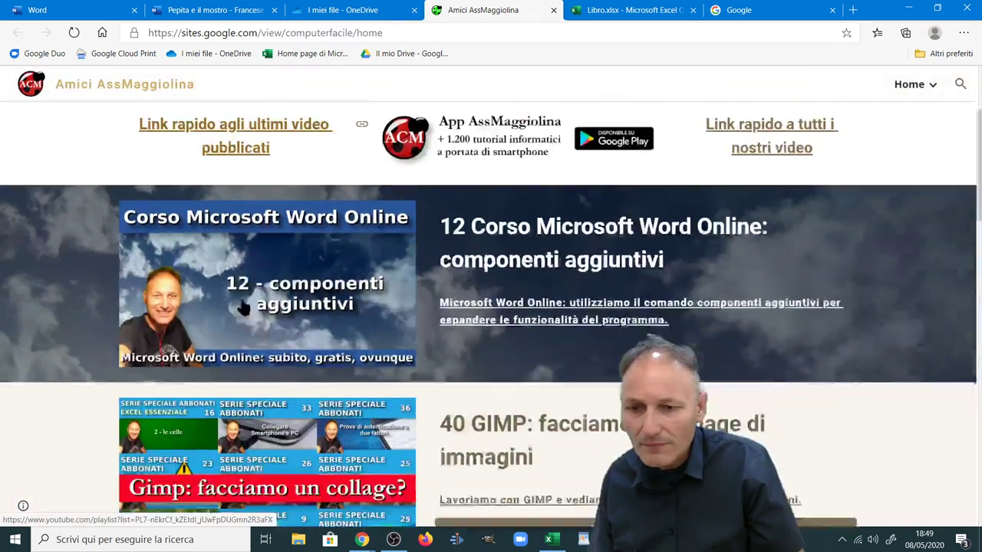
scroll(249, 304, down, 4)
scroll(247, 301, down, 4)
scroll(245, 300, down, 4)
scroll(246, 300, down, 4)
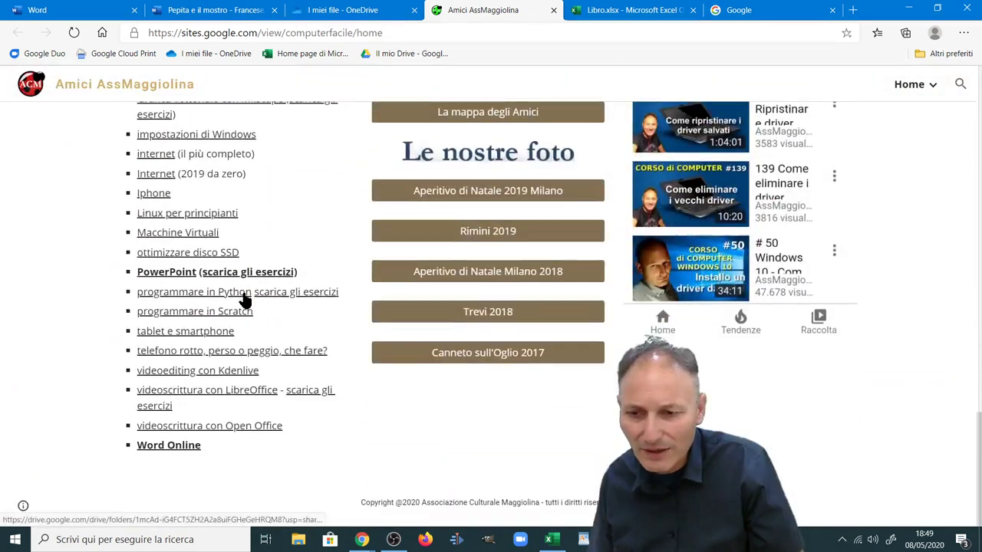
click(168, 446)
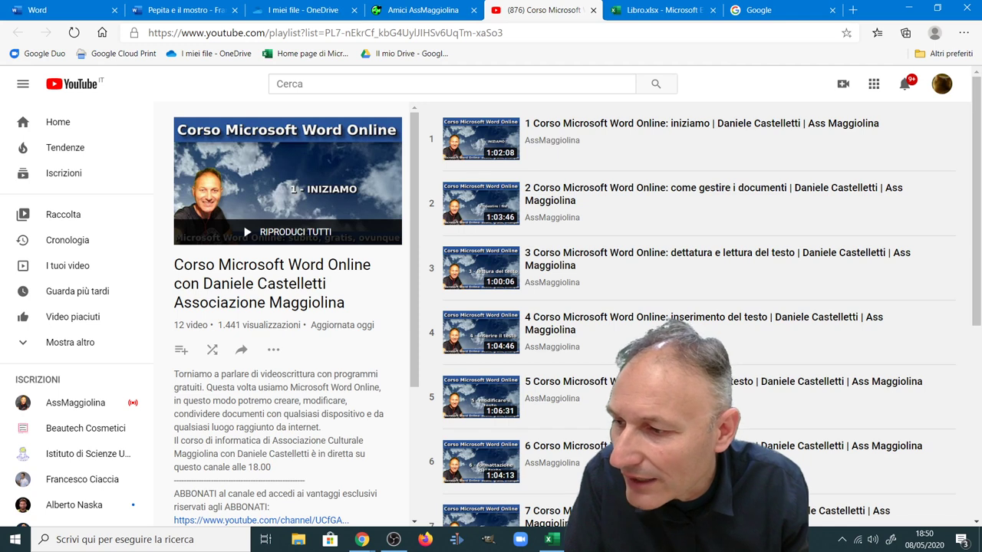
Step: Leave the YouTube playlist and return to the Amici AssMaggiolina site tab
click(122, 263)
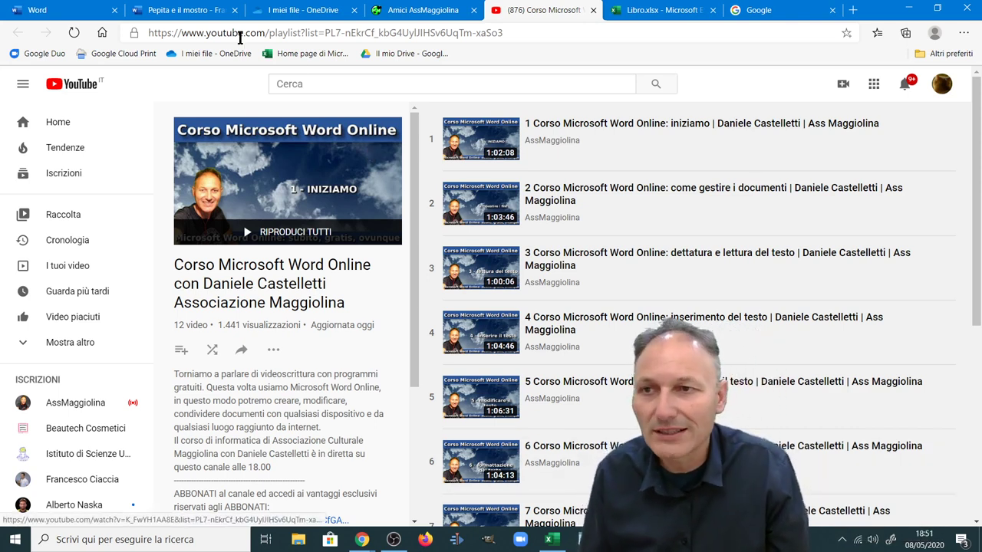
click(423, 11)
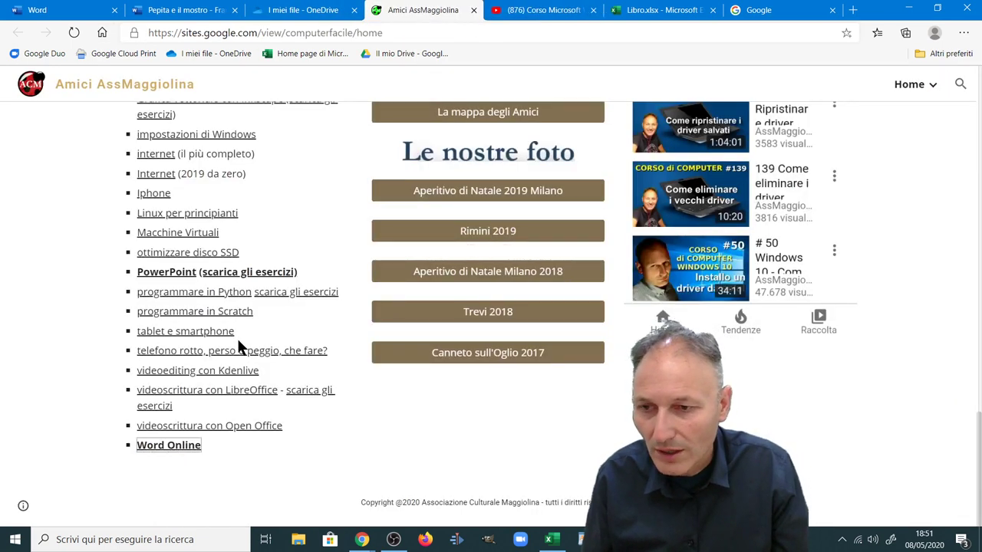
Step: Open 'Calendario dei video 2020' and its Aprile page
scroll(231, 330, up, 2)
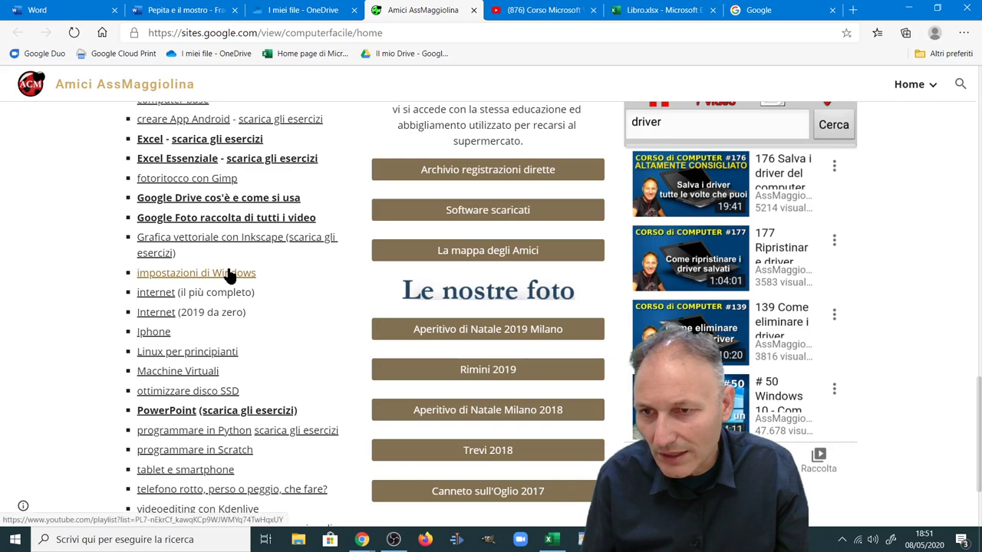
scroll(255, 280, up, 2)
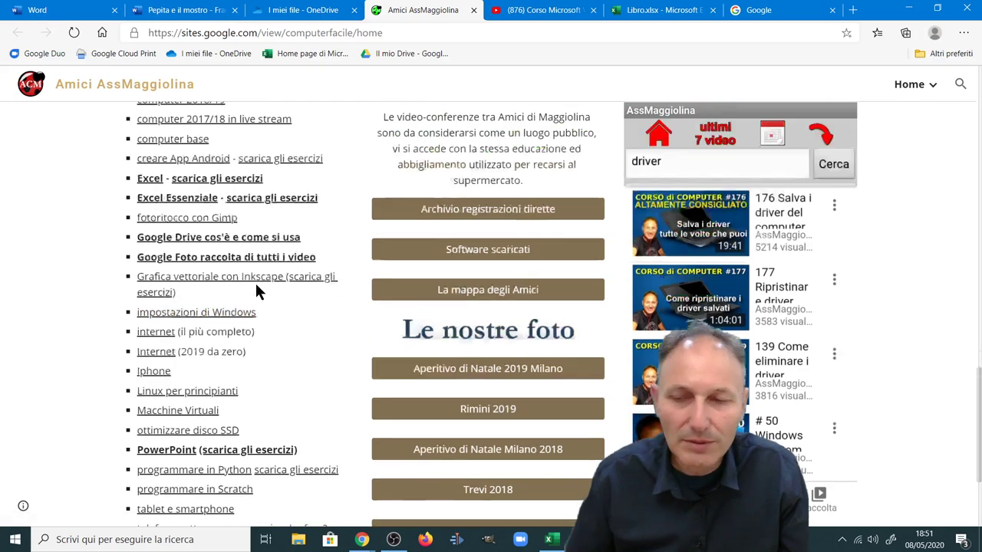
scroll(249, 299, up, 4)
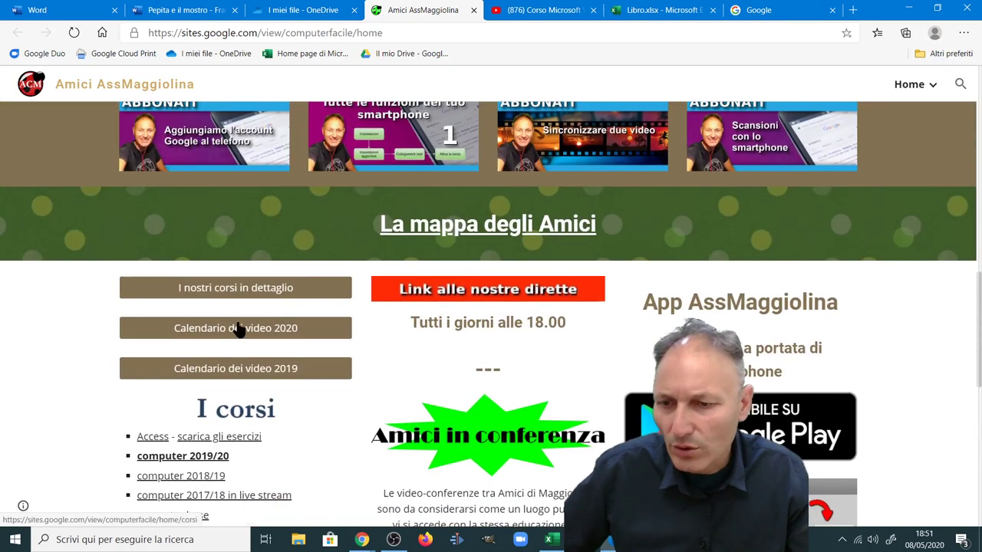
click(242, 342)
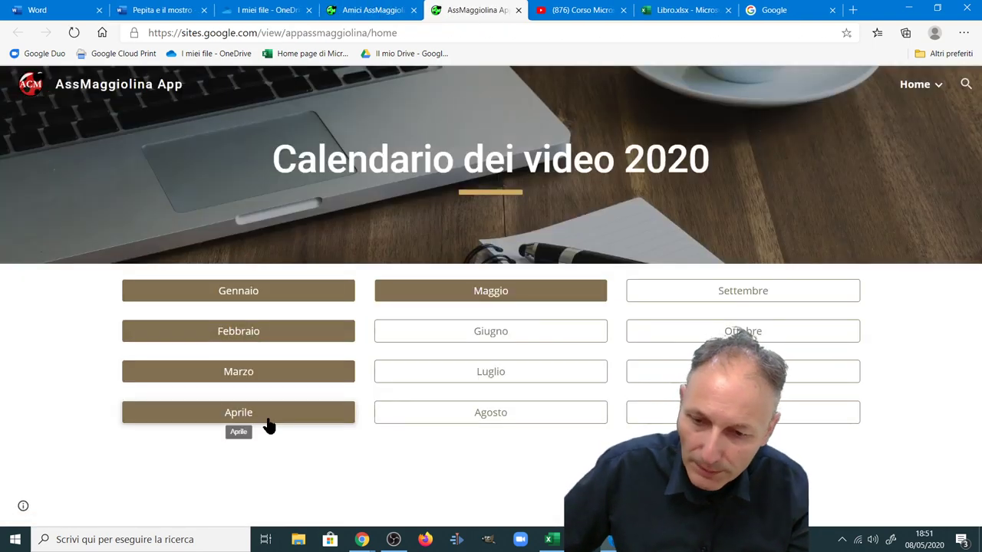
click(270, 414)
Step: Copy the link of the 12 Apr OneDrive sync video with 'Copia collegamento'
scroll(360, 370, down, 4)
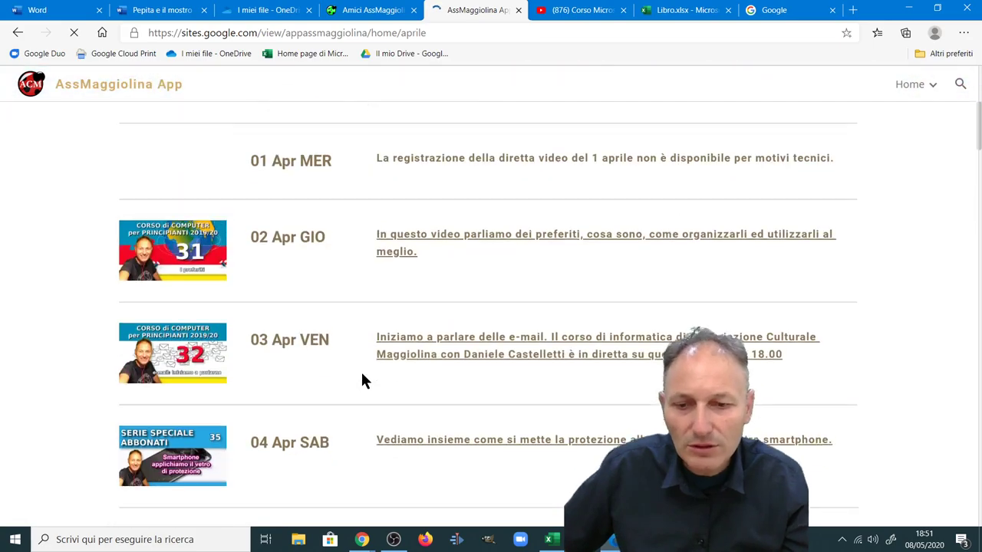
scroll(361, 370, down, 3)
scroll(361, 370, down, 3)
scroll(361, 369, down, 3)
scroll(362, 375, down, 3)
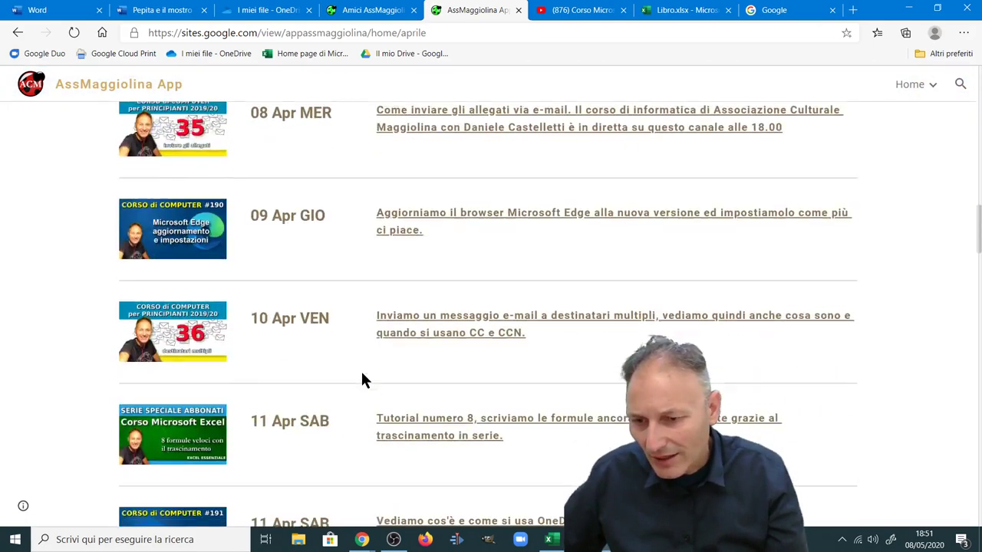
scroll(175, 265, down, 2)
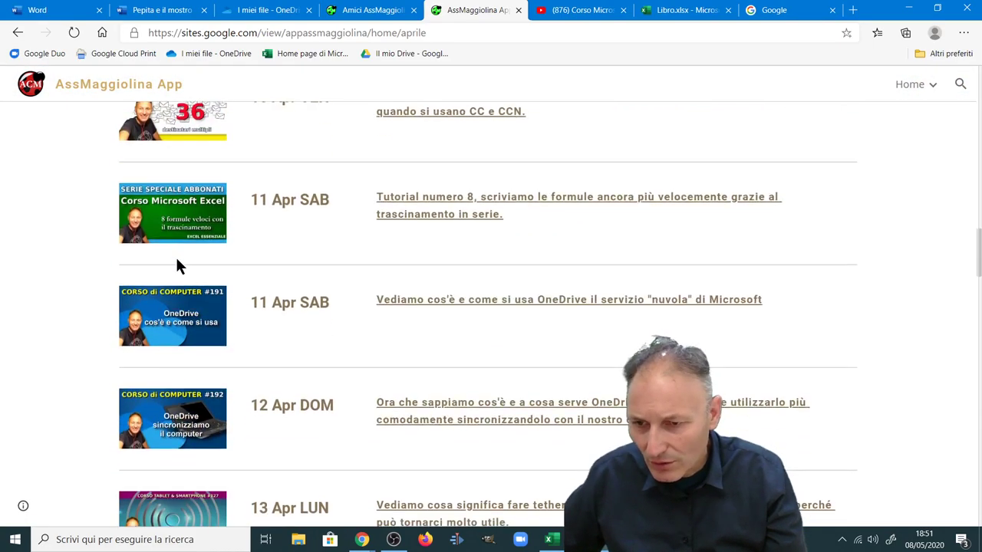
scroll(246, 330, down, 1)
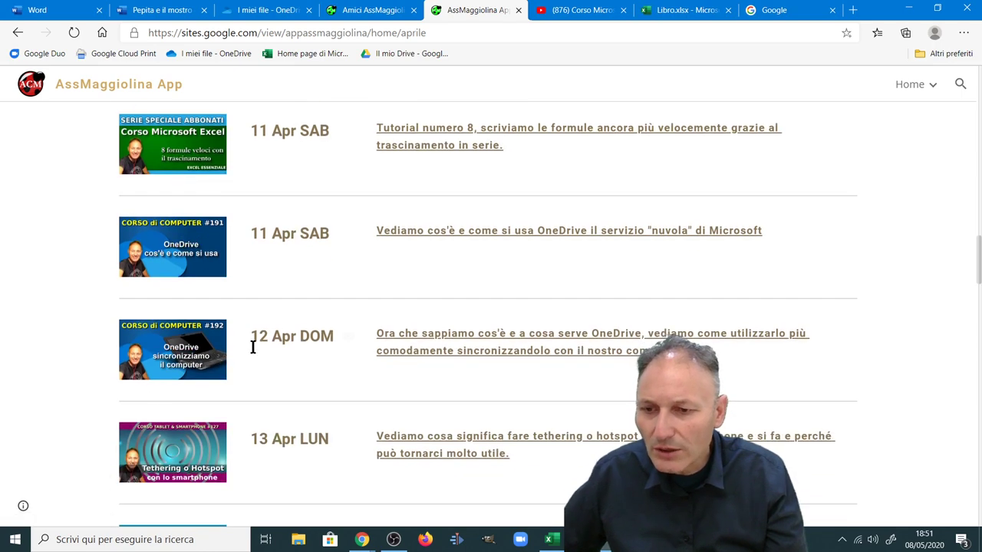
scroll(176, 307, down, 2)
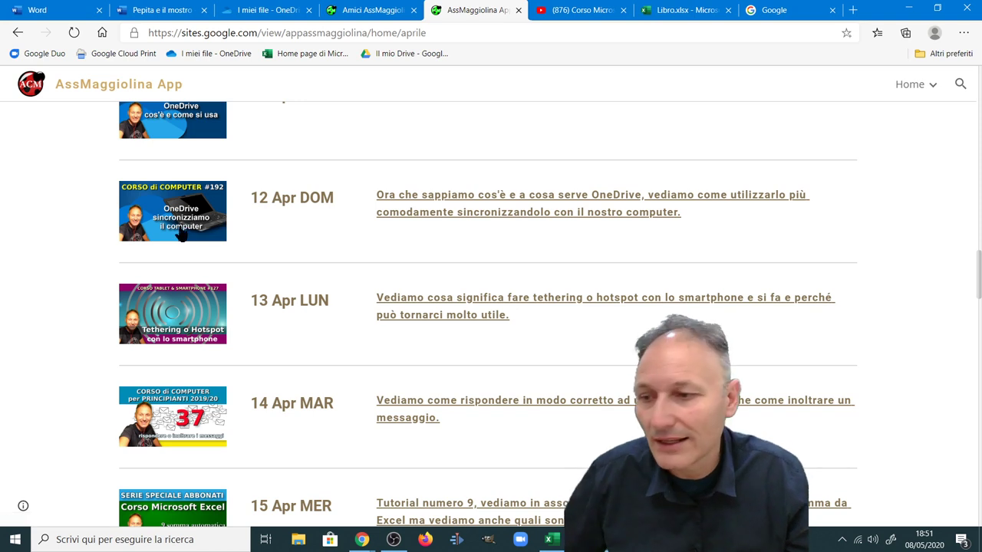
right_click(438, 194)
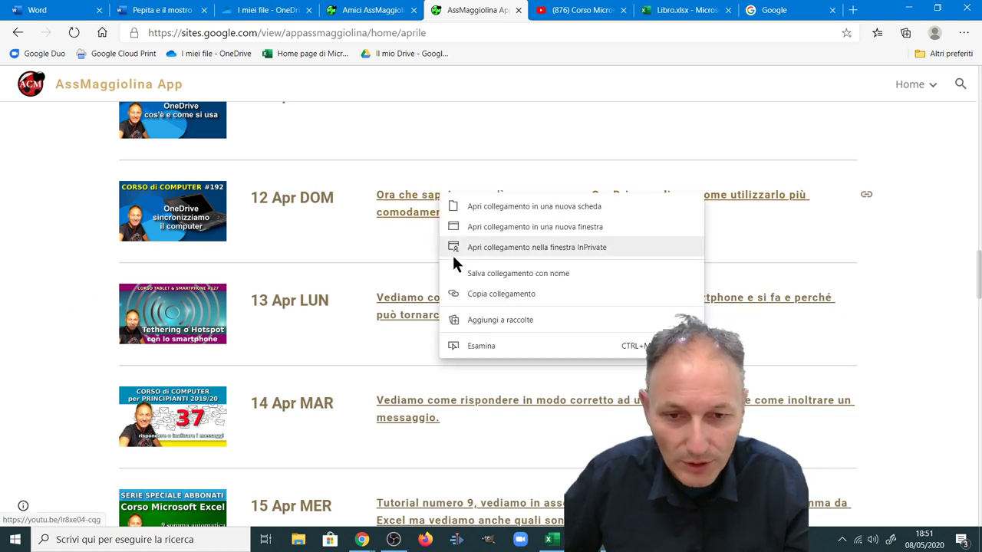
click(475, 293)
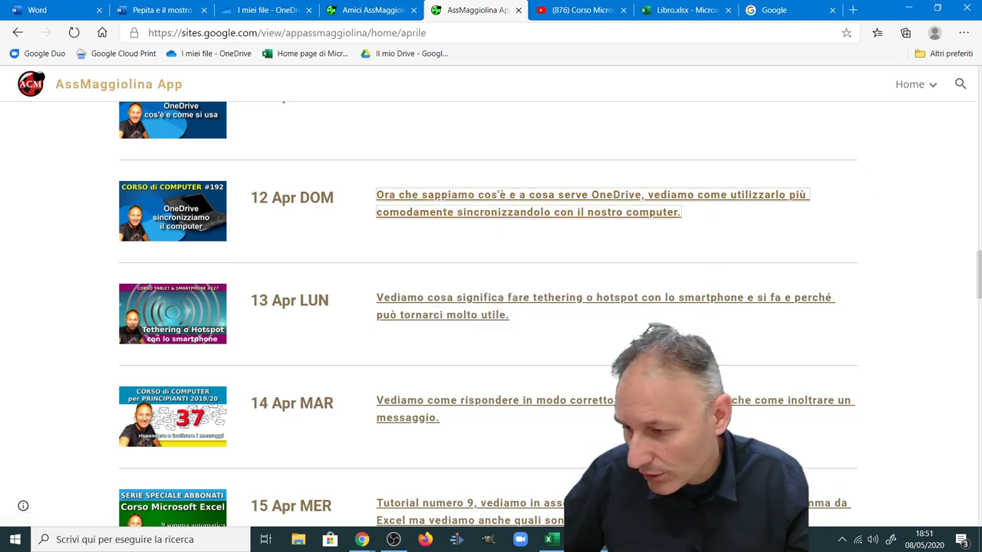
key(alt+Tab)
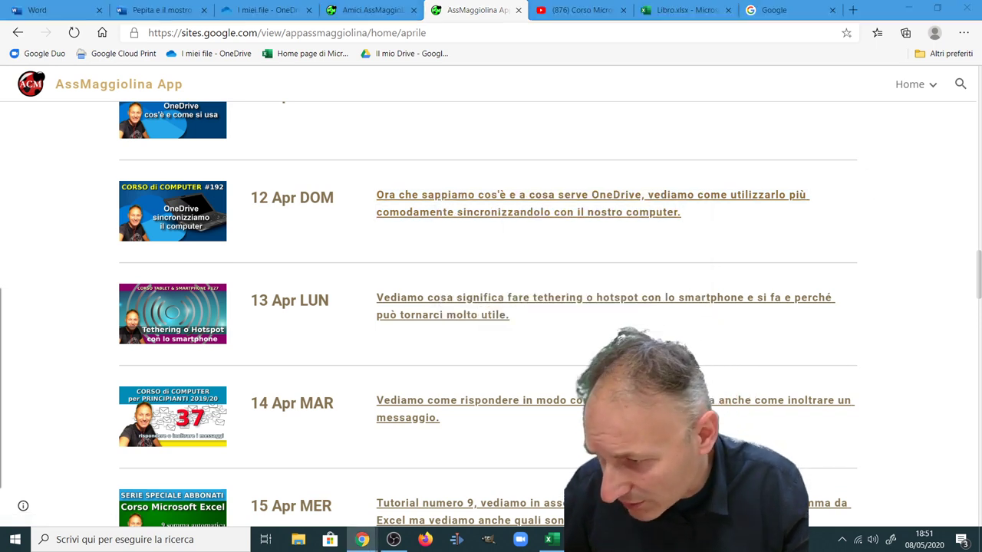
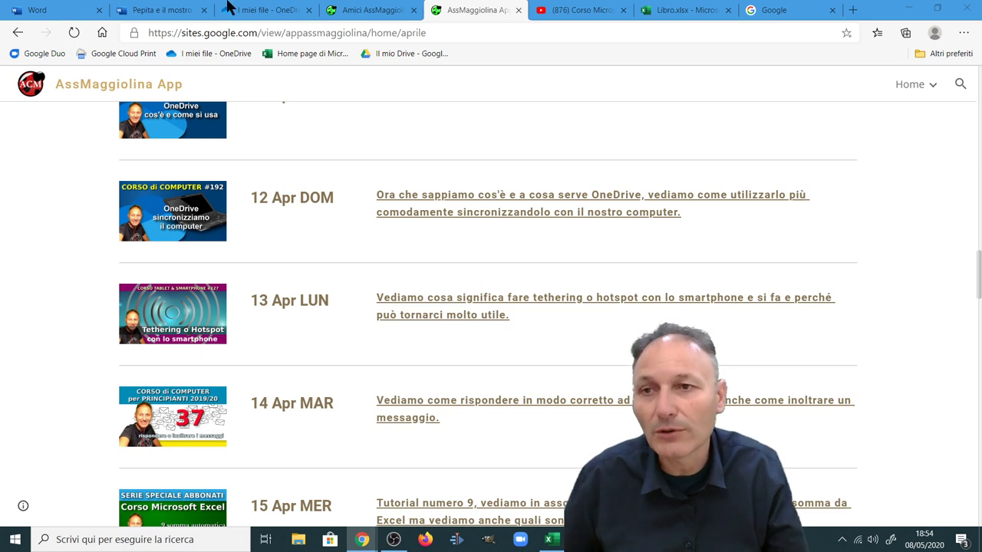
Step: Return to the Amici AssMaggiolina site and open its 'Archivio registrazioni dirette' link
click(272, 10)
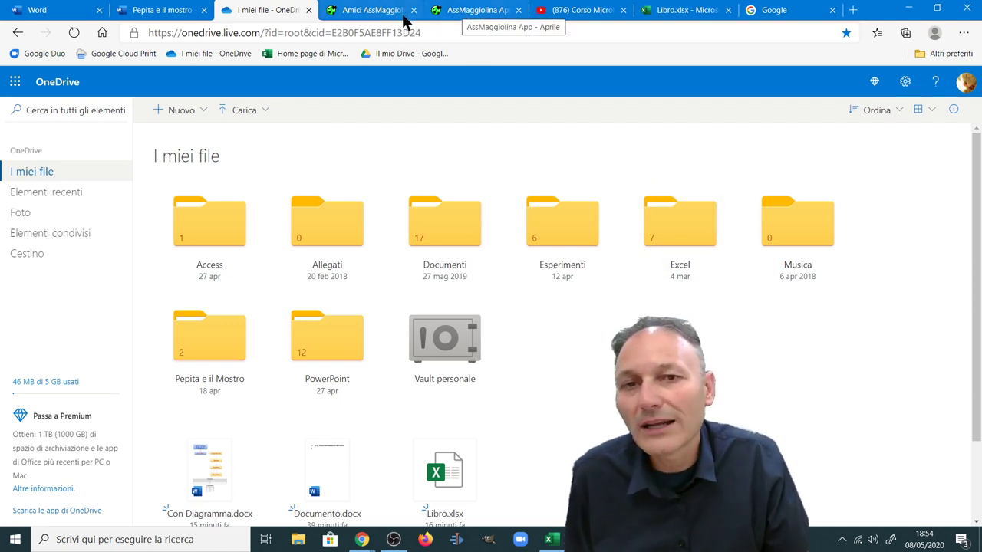
click(391, 11)
scroll(340, 335, down, 2)
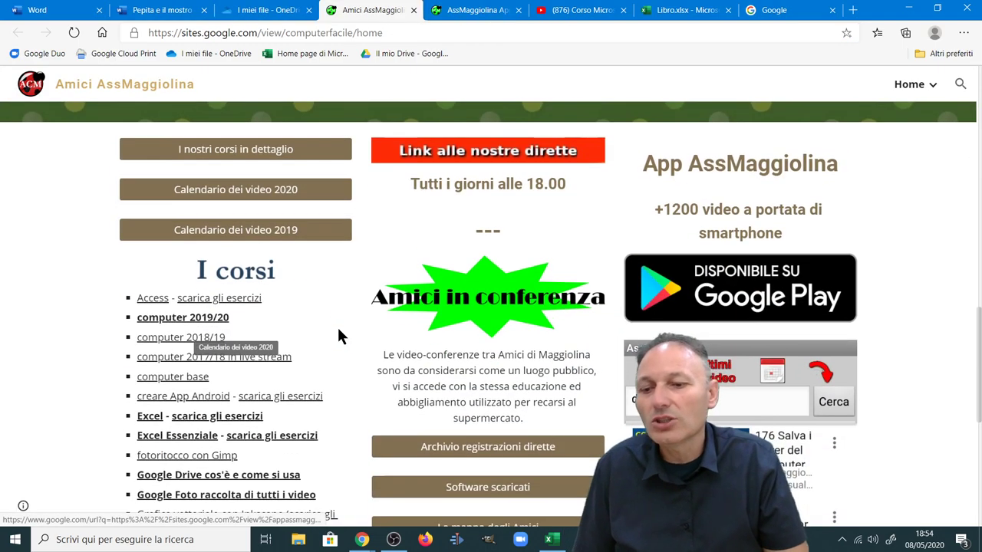
scroll(340, 335, up, 3)
scroll(500, 395, down, 2)
scroll(501, 393, down, 1)
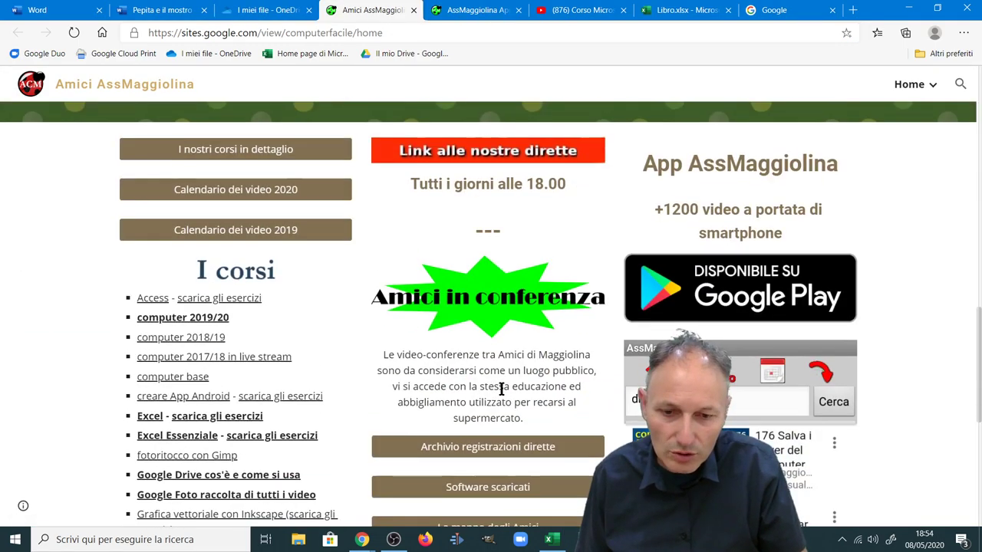
scroll(502, 393, down, 3)
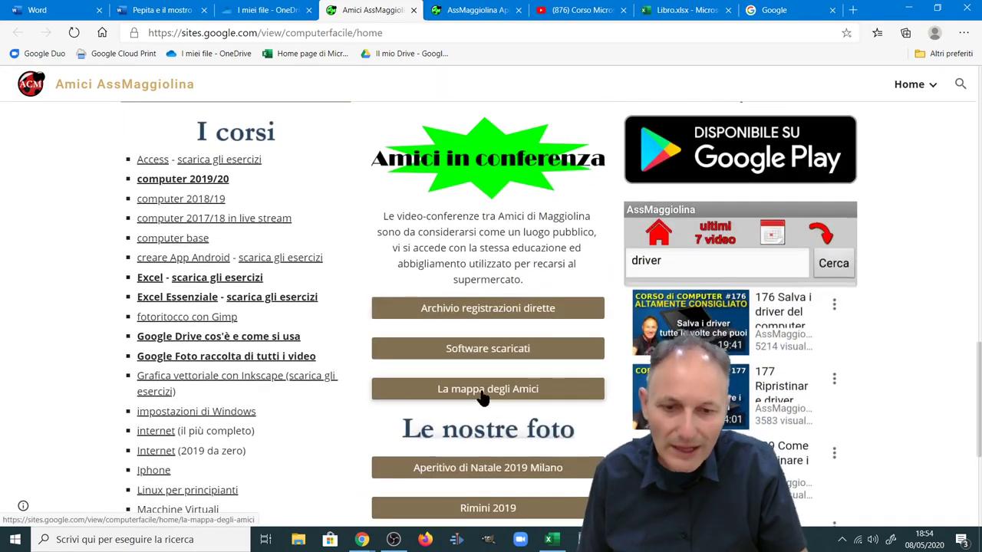
click(497, 314)
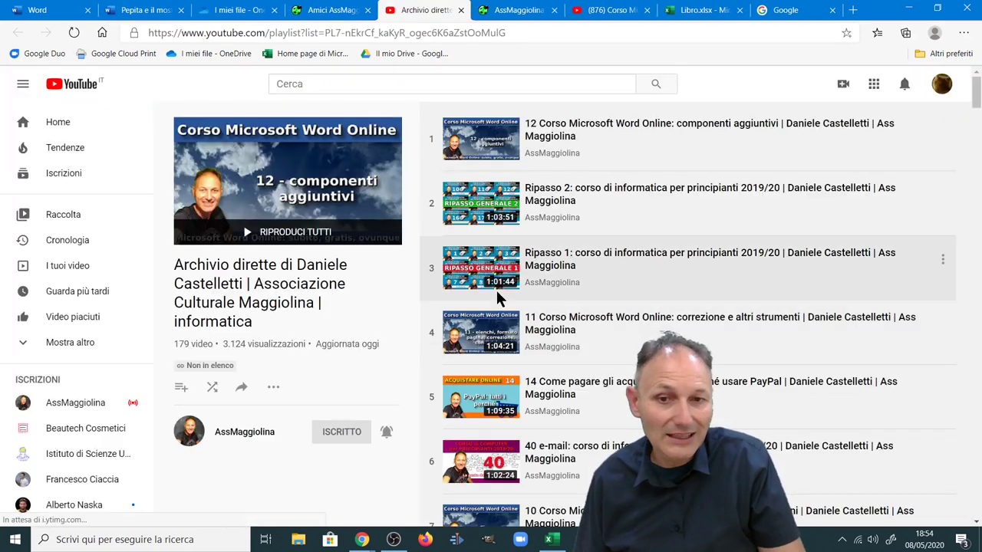
scroll(623, 191, down, 2)
scroll(623, 196, down, 2)
scroll(617, 194, up, 3)
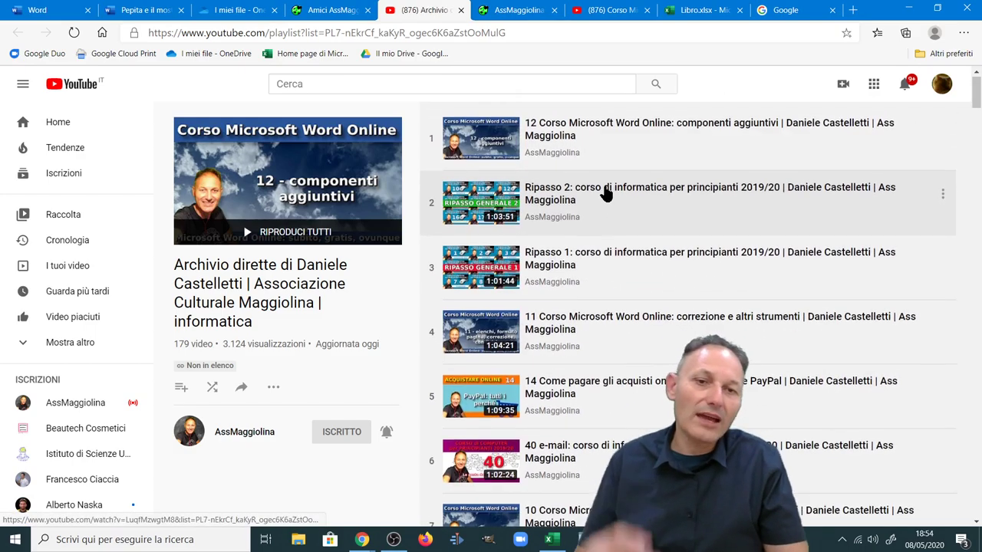
scroll(535, 157, down, 3)
scroll(535, 165, down, 5)
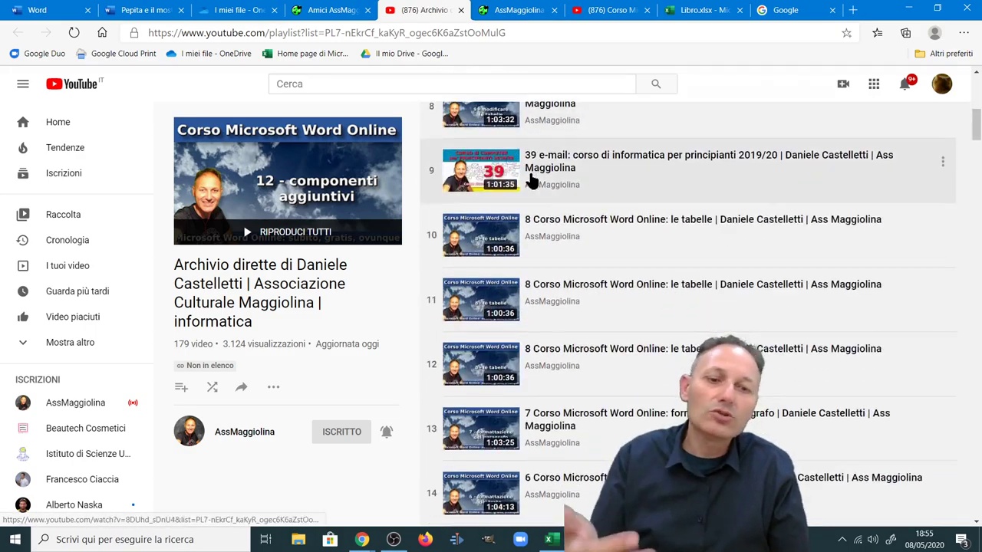
scroll(533, 177, down, 5)
scroll(532, 187, down, 5)
scroll(535, 192, down, 5)
scroll(532, 192, down, 3)
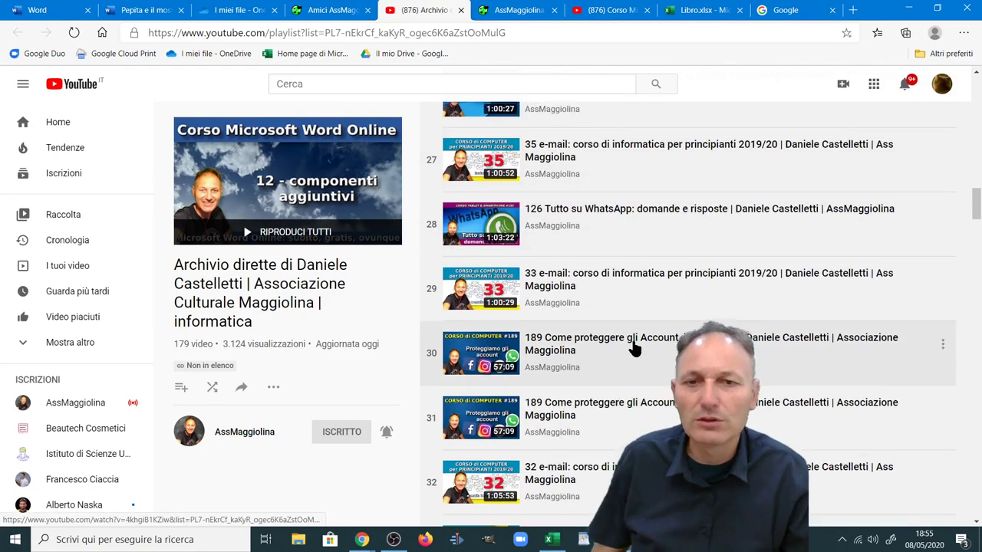
scroll(634, 349, up, 5)
Step: Close the YouTube playlist and scroll back up to the site's course video tiles
click(461, 10)
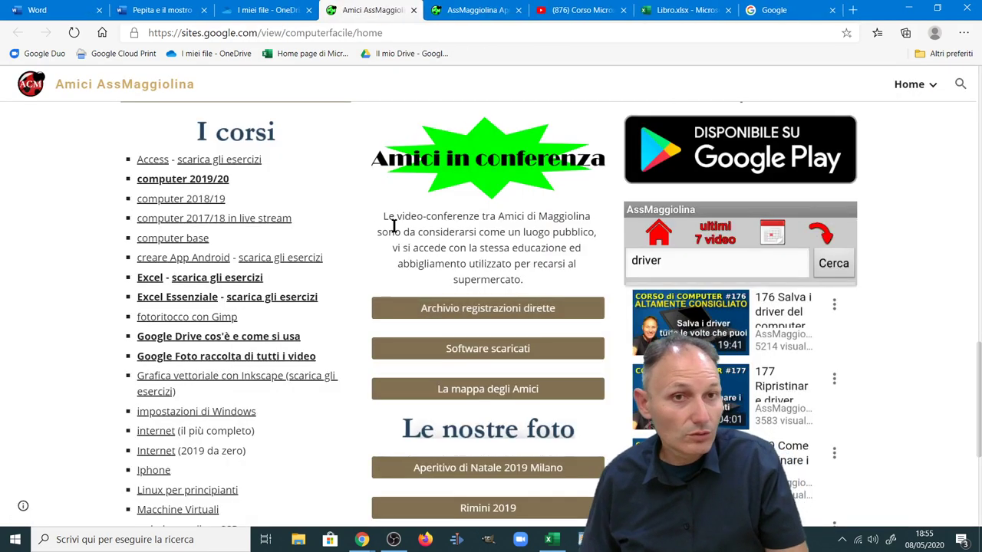
scroll(384, 278, up, 1)
scroll(384, 284, up, 2)
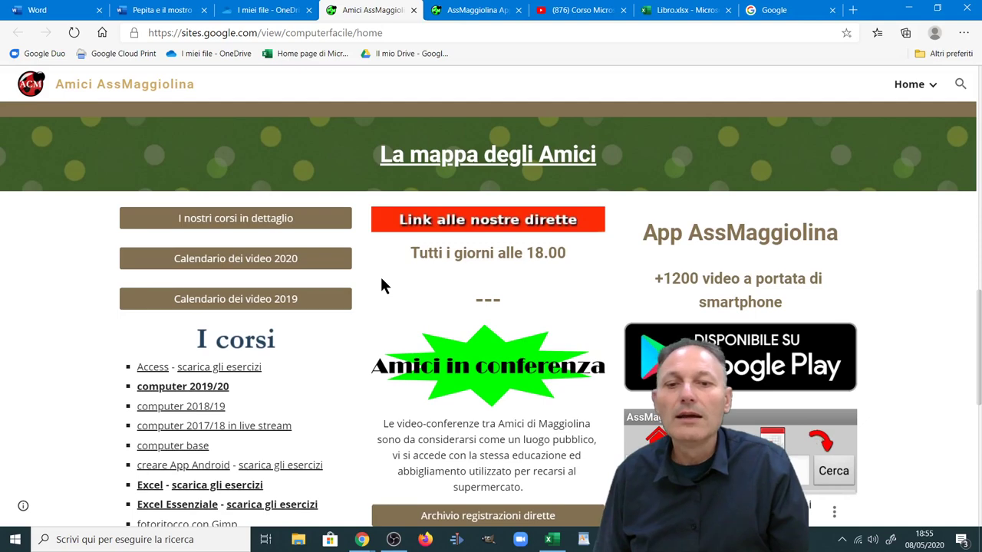
scroll(386, 279, up, 1)
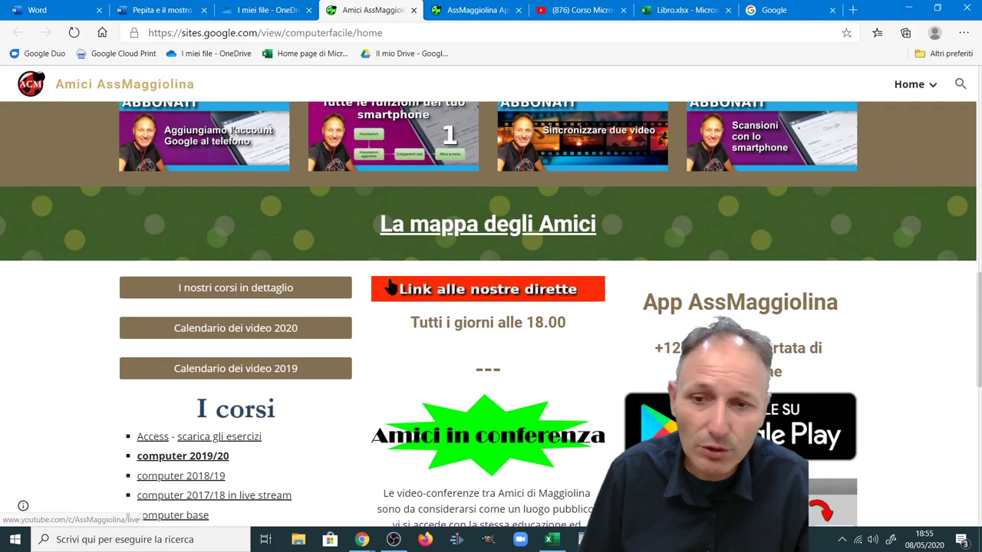
scroll(382, 292, up, 3)
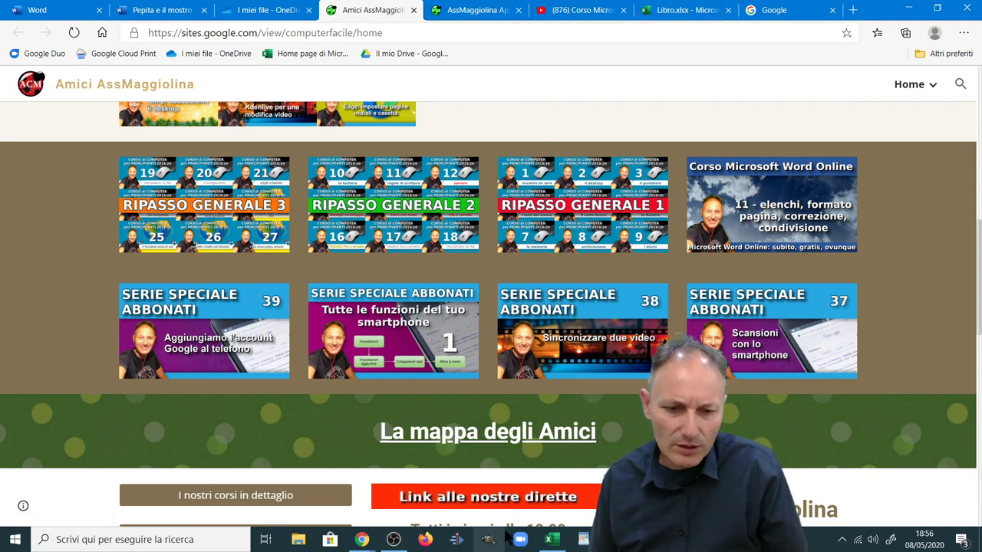
Step: Select the employee table A1:E29 in the Dipendenti workbook
click(550, 541)
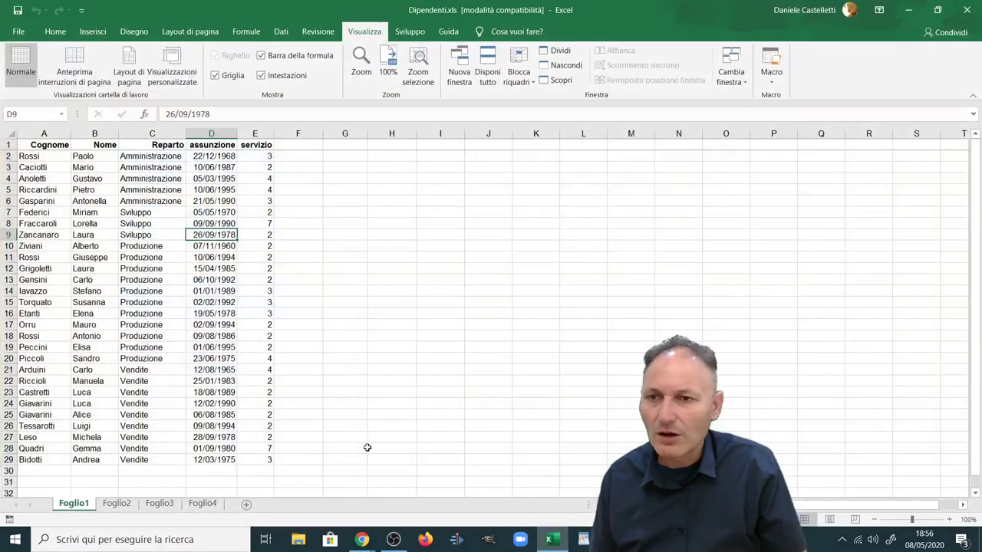
click(19, 32)
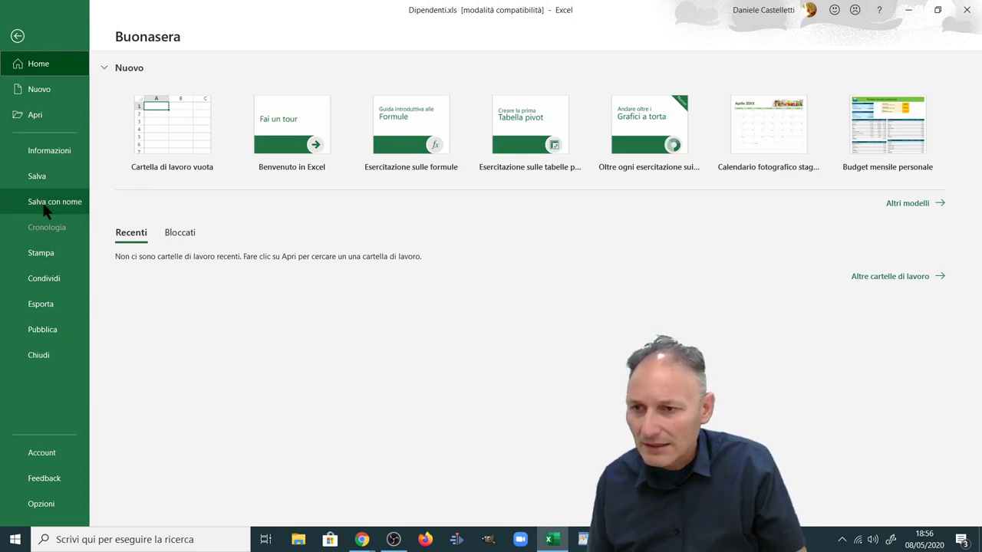
click(46, 205)
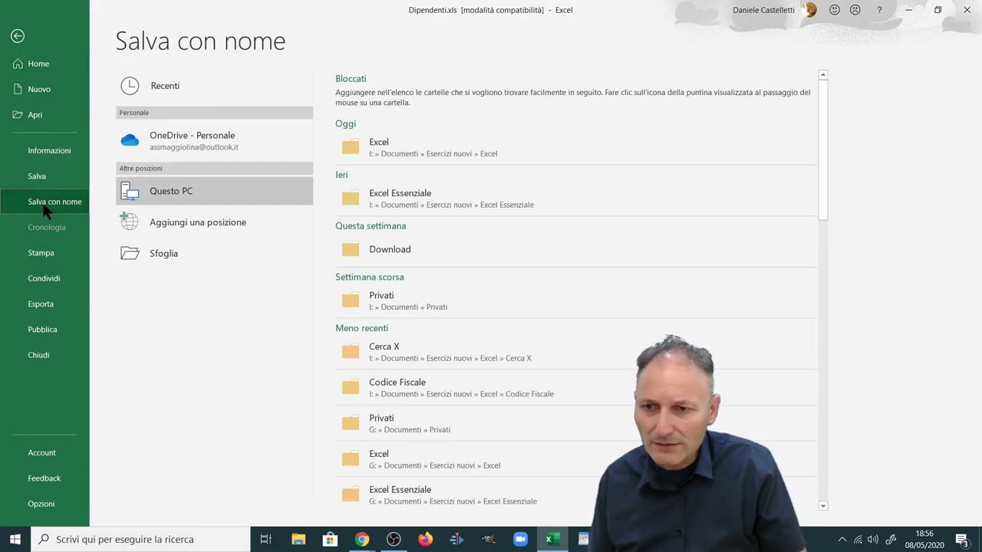
click(18, 36)
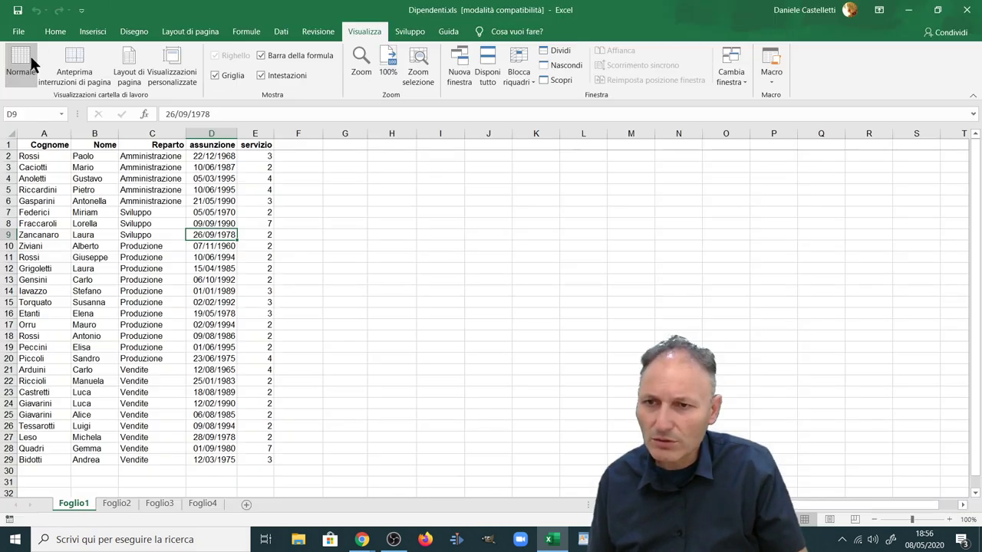
click(254, 376)
drag(267, 461, 23, 145)
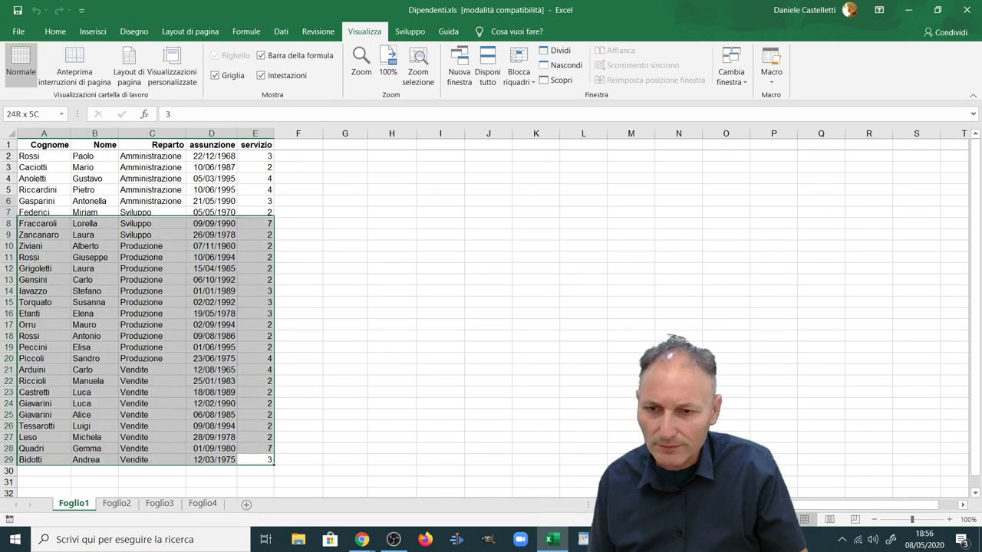
Step: Set printing to Stampa selezione on the Microsoft Print to PDF printer
click(11, 34)
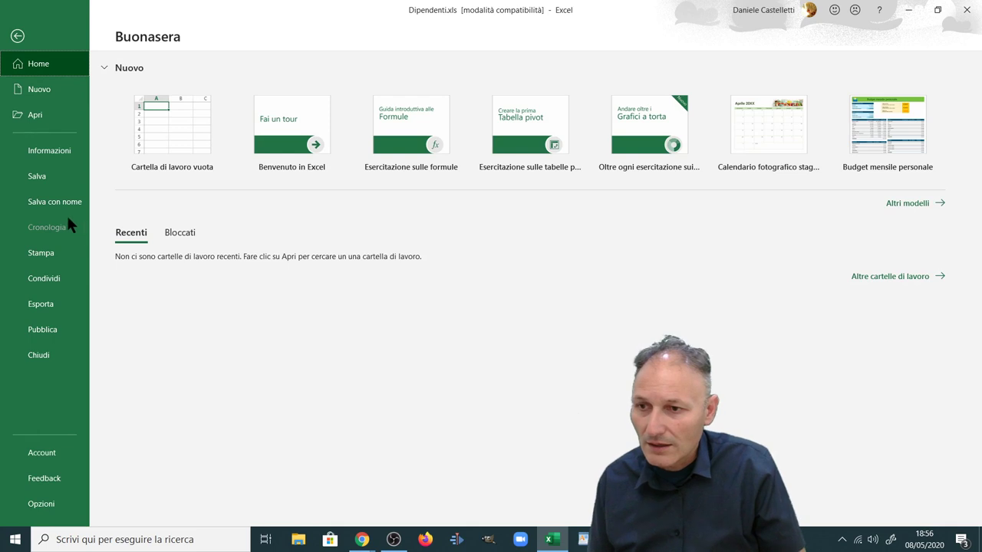
click(57, 249)
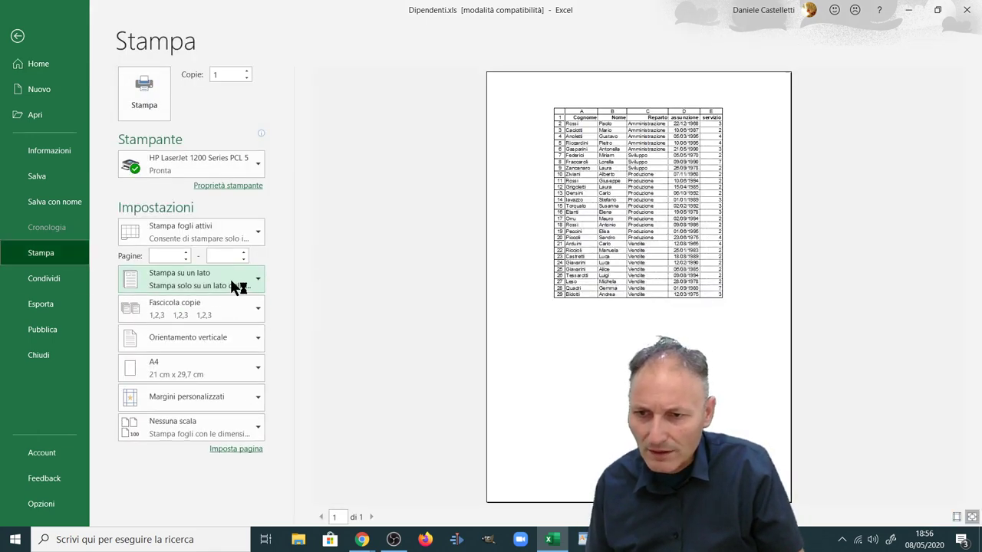
click(198, 232)
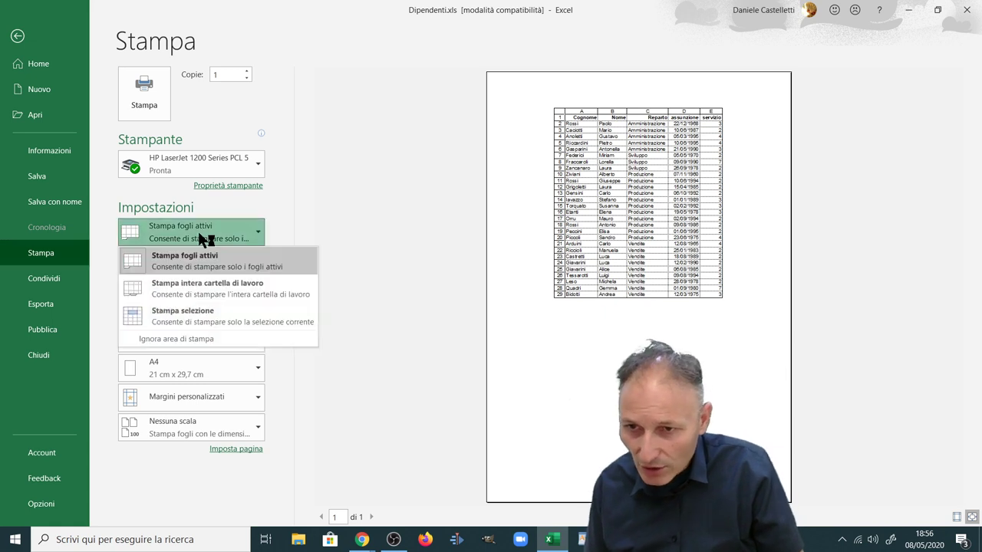
click(180, 312)
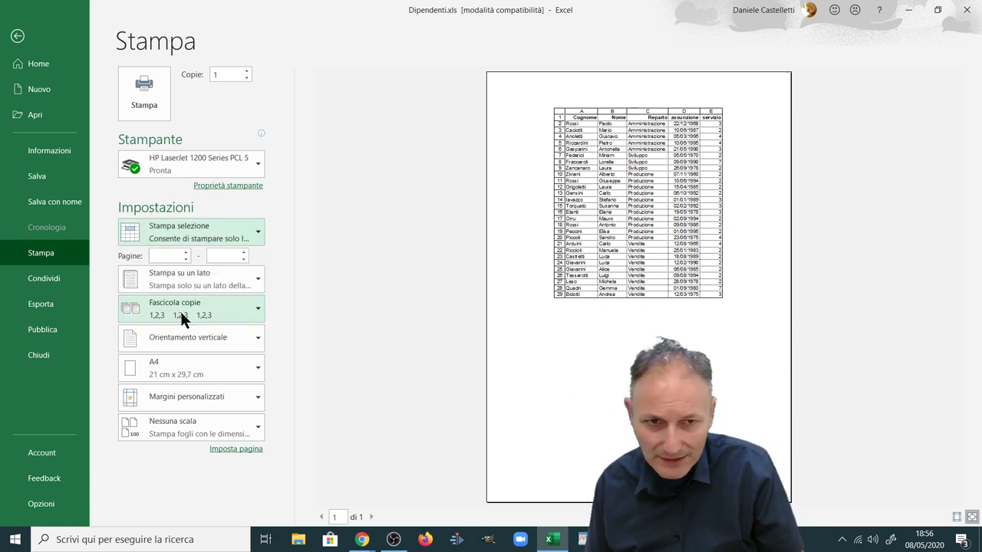
click(215, 168)
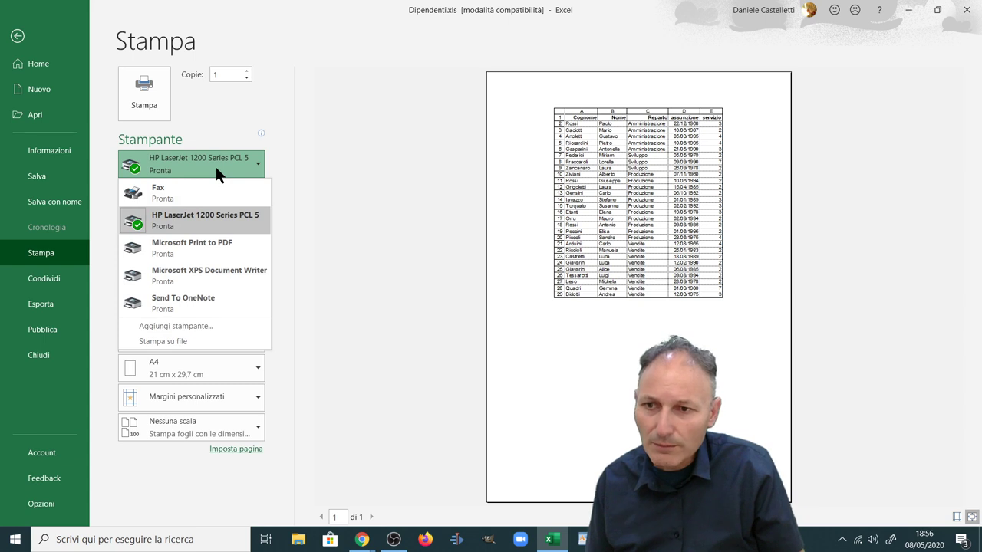
click(202, 243)
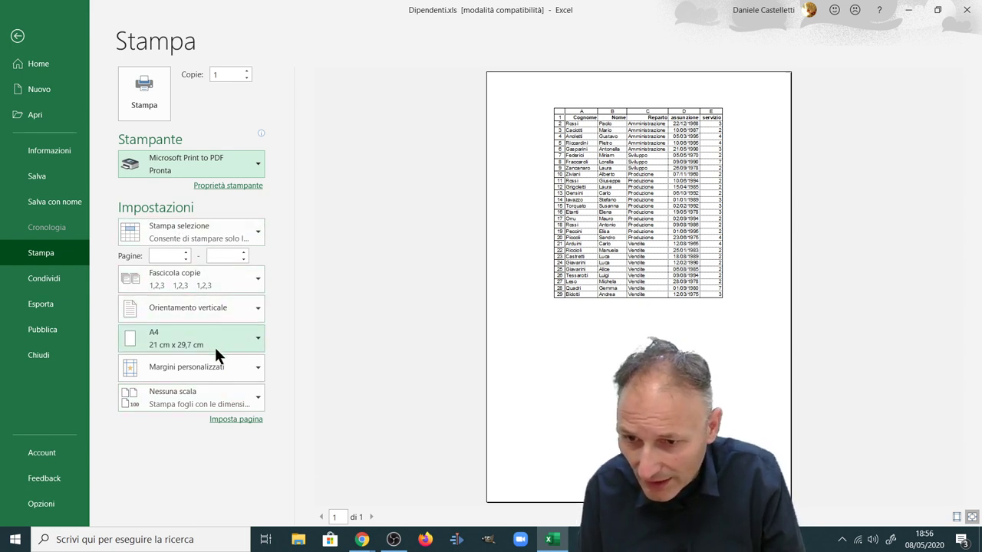
Step: Turn off gridlines and row and column headings in Page Setup's Sheet options
click(228, 419)
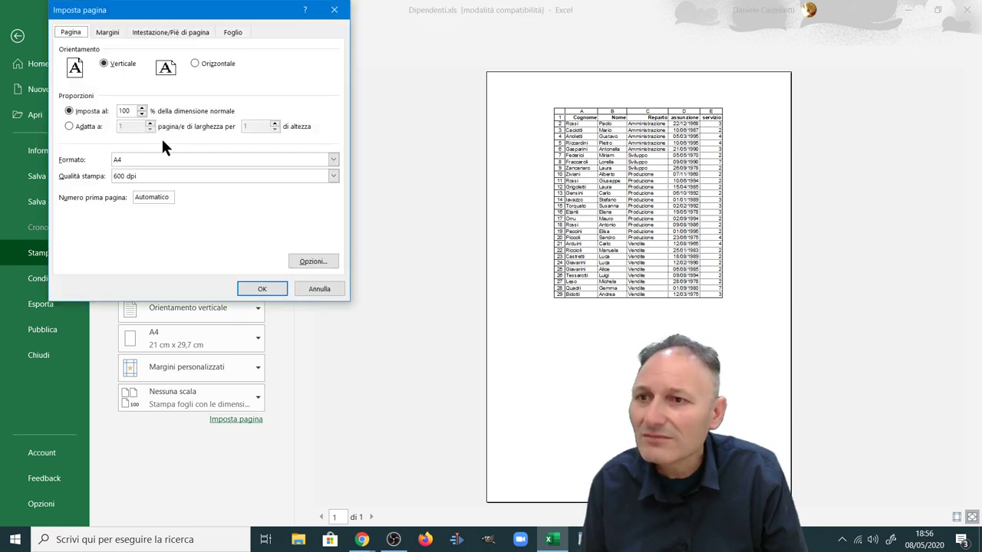
click(232, 34)
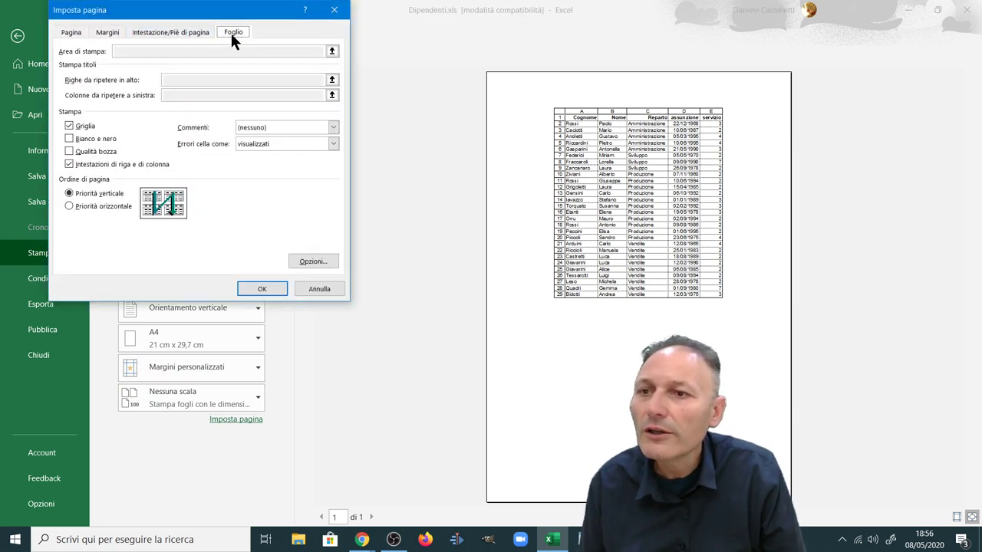
click(69, 126)
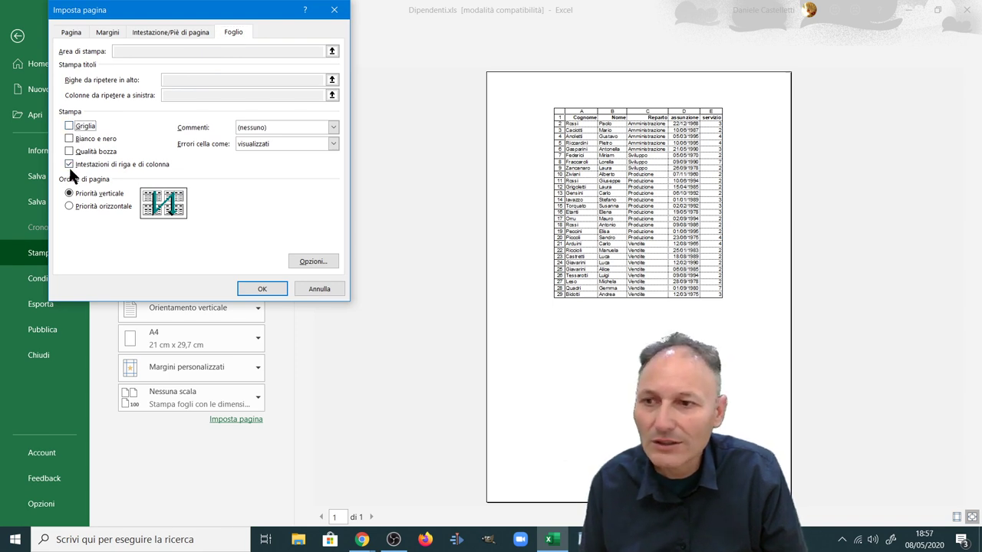
click(69, 167)
click(261, 289)
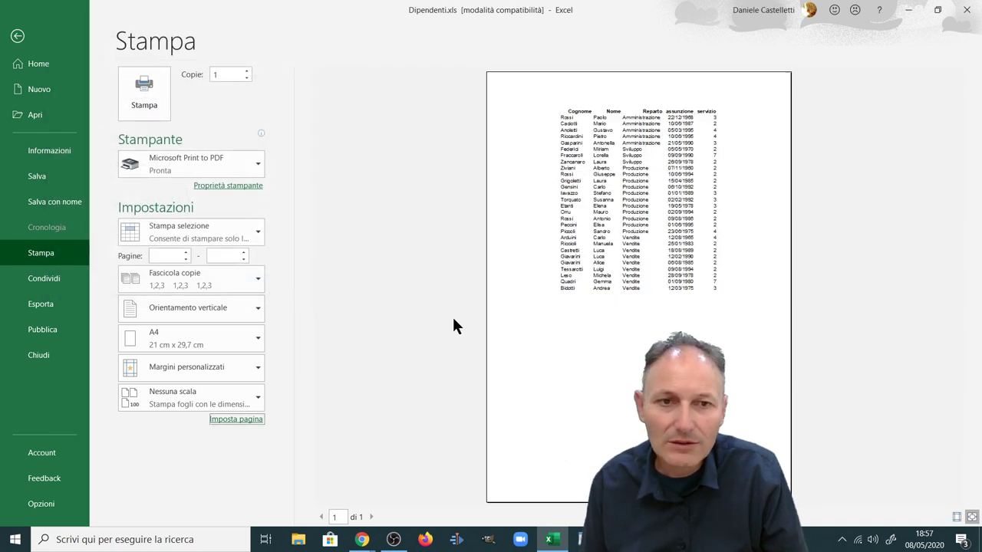
Step: Print the table to 'Elenco Nomi' PDF in DATA (D:) > Da Cancellare
click(142, 100)
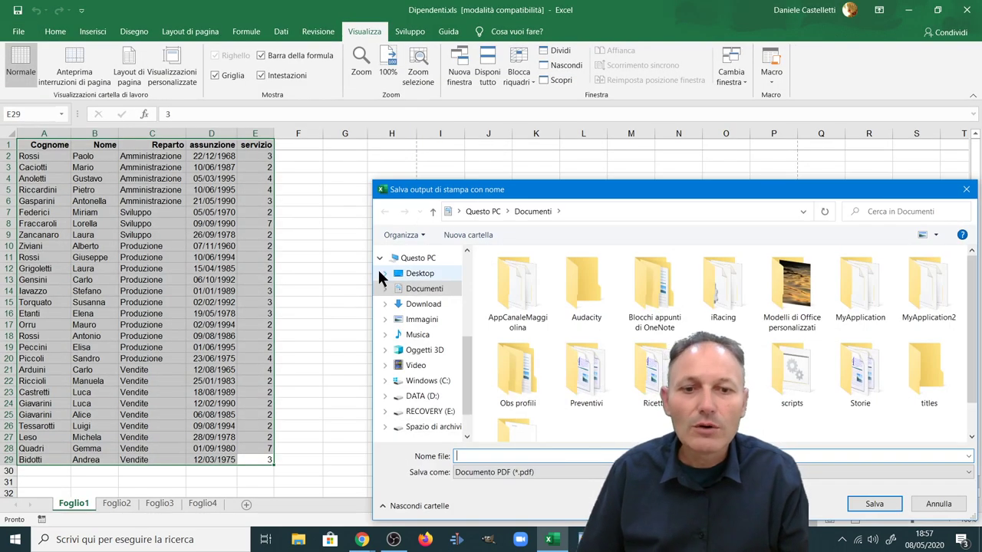
drag(521, 193, 409, 94)
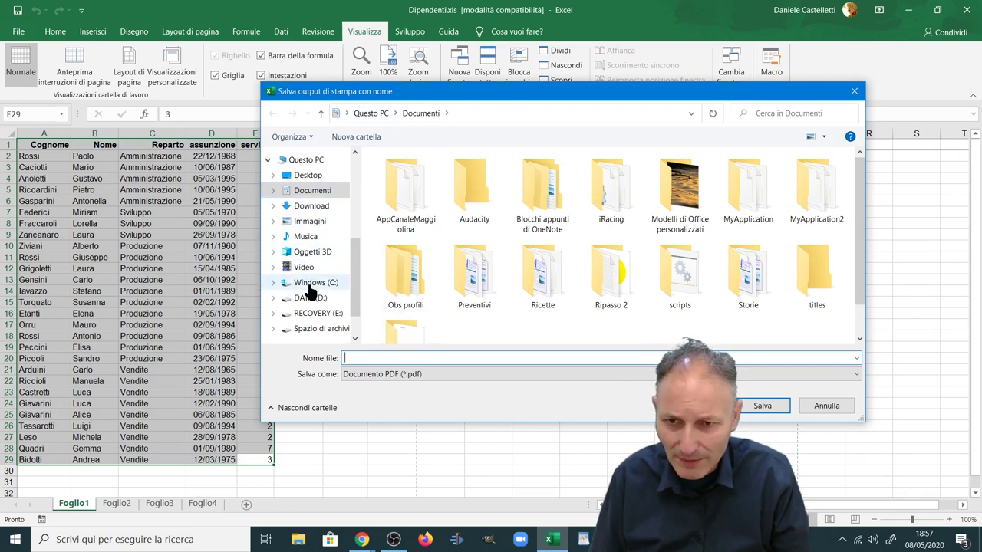
scroll(306, 292, up, 3)
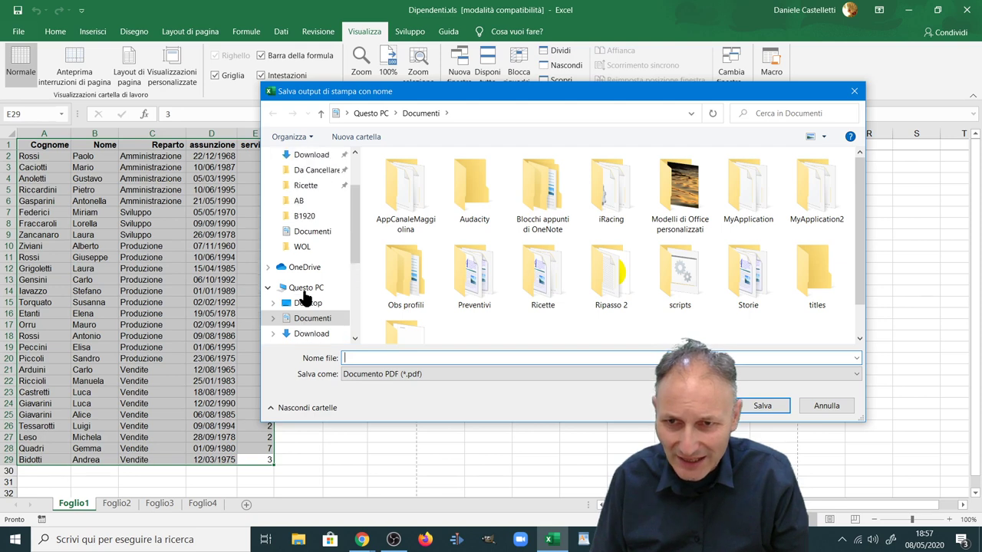
scroll(295, 303, up, 3)
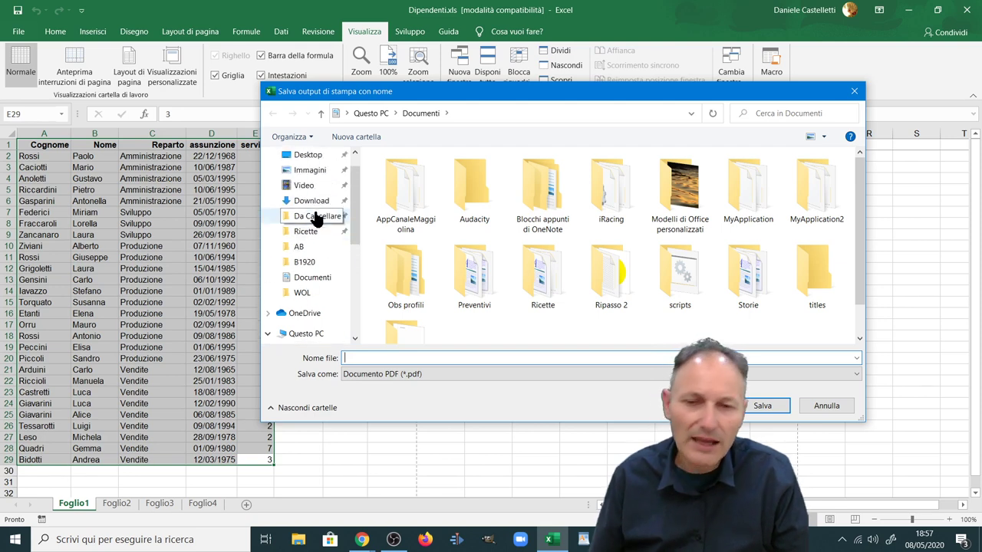
click(317, 217)
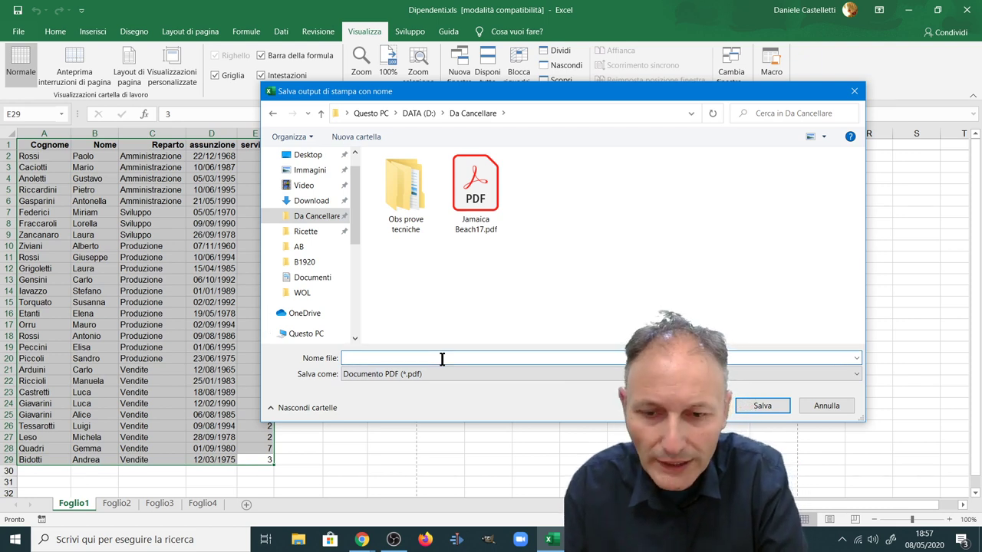
text(el)
key(BackSpace)
key(BackSpace)
text(Ele)
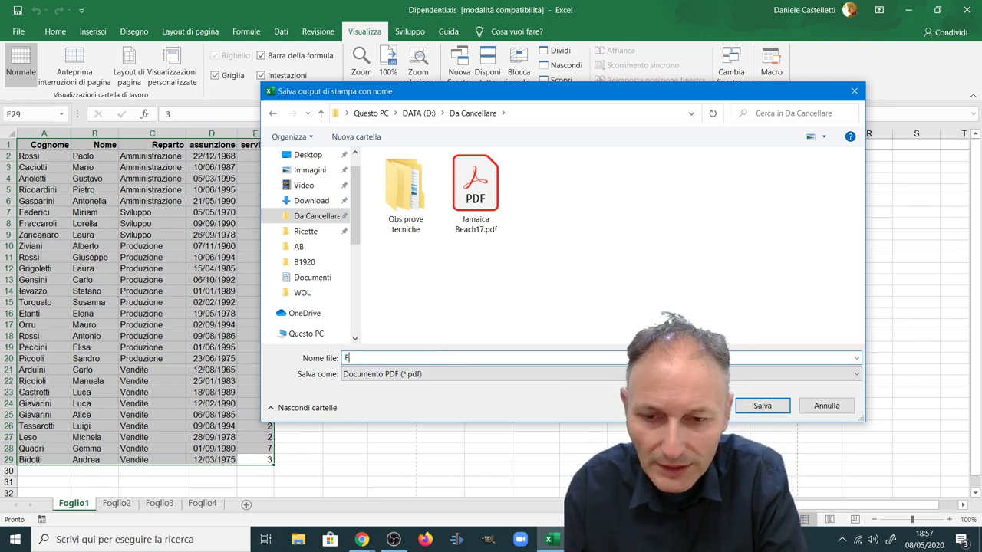
text(nco No)
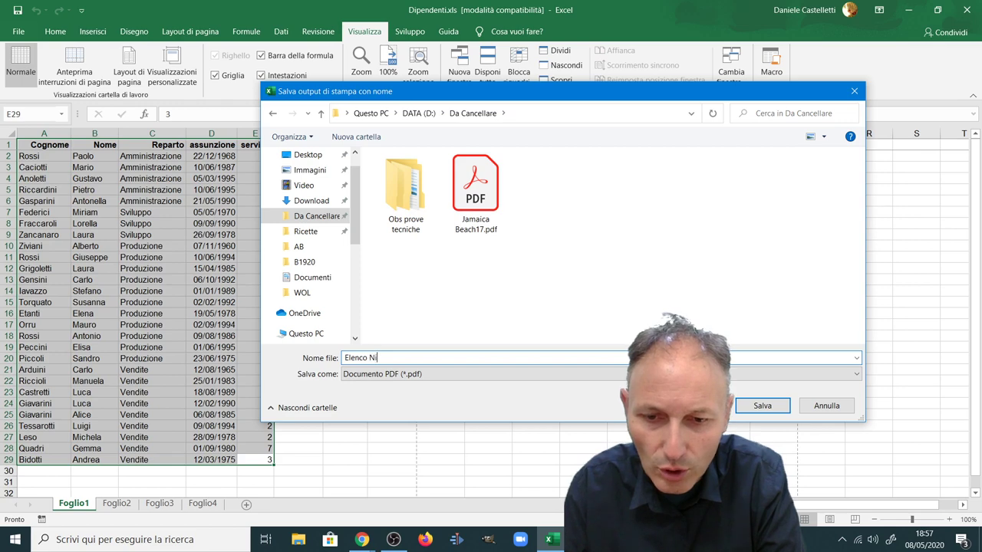
text(mi)
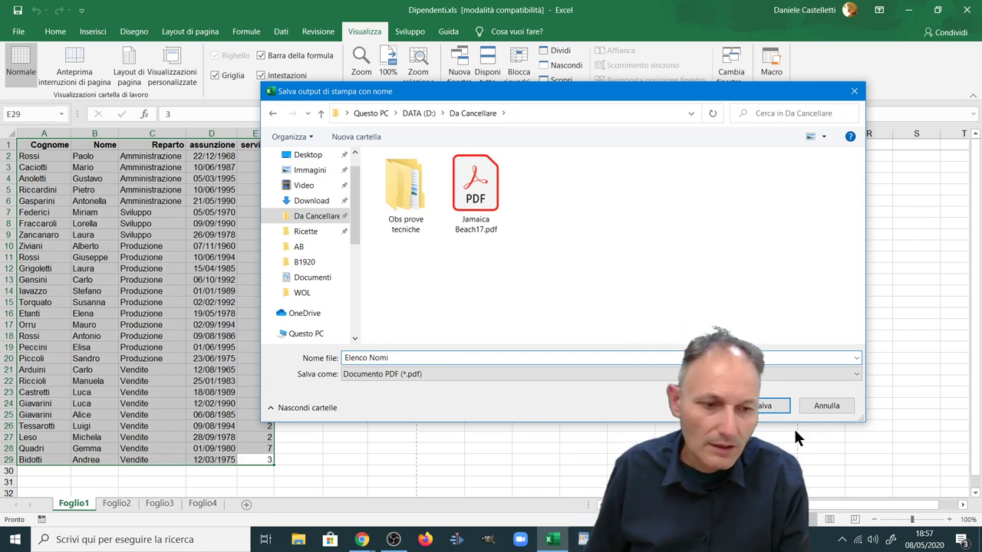
click(778, 406)
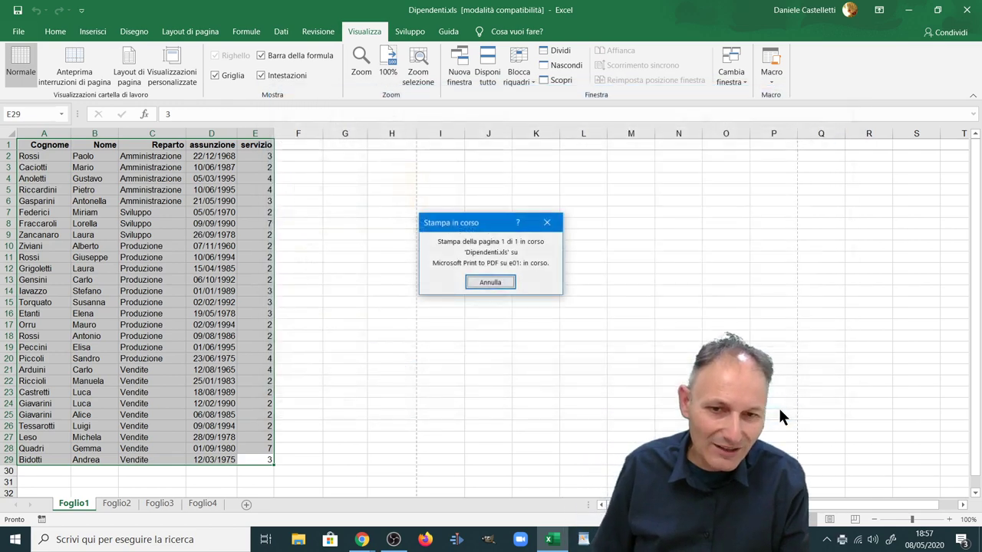
click(498, 300)
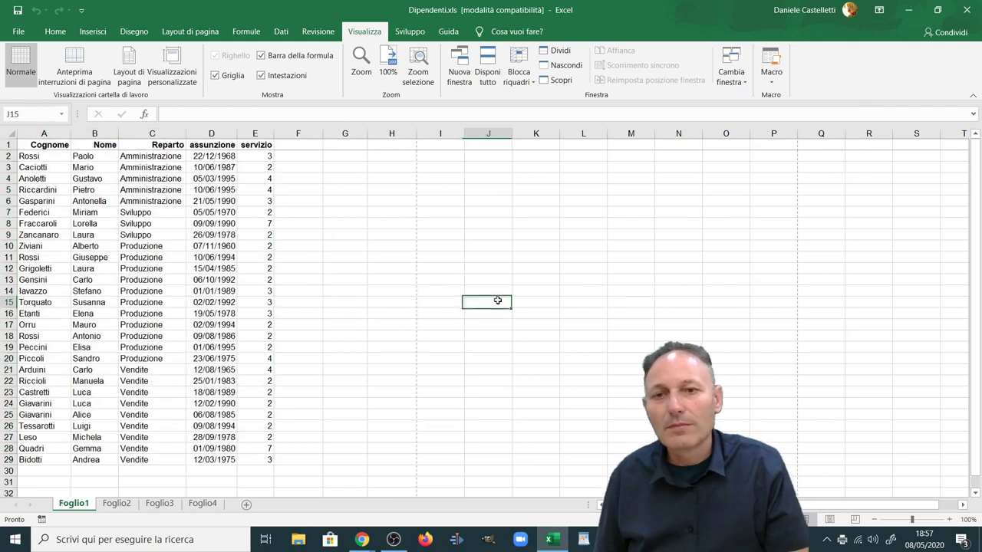
Step: Close Excel without saving and open Elenco Nomi.pdf from D:\Da Cancellare via File Explorer
click(966, 10)
click(499, 296)
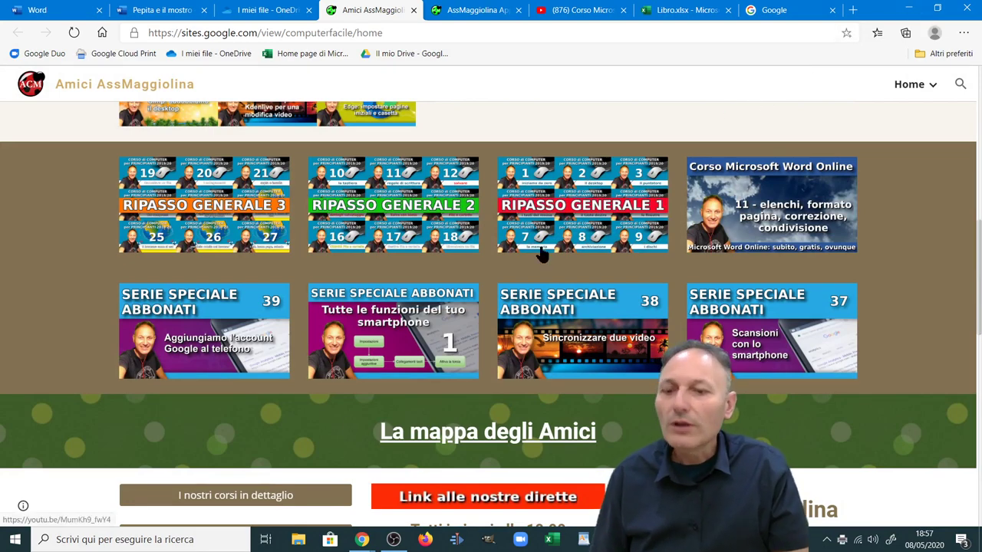
click(300, 541)
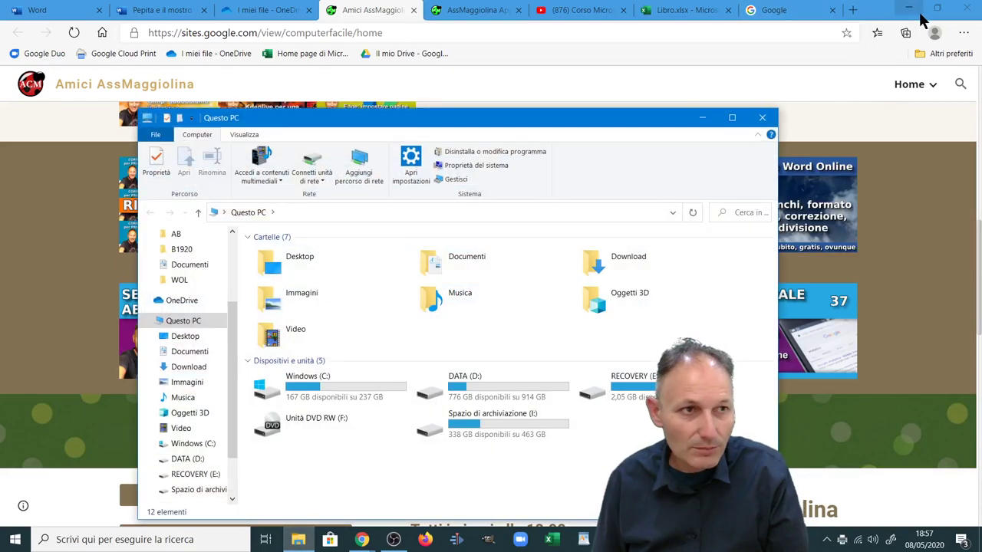
click(909, 9)
drag(474, 123, 445, 43)
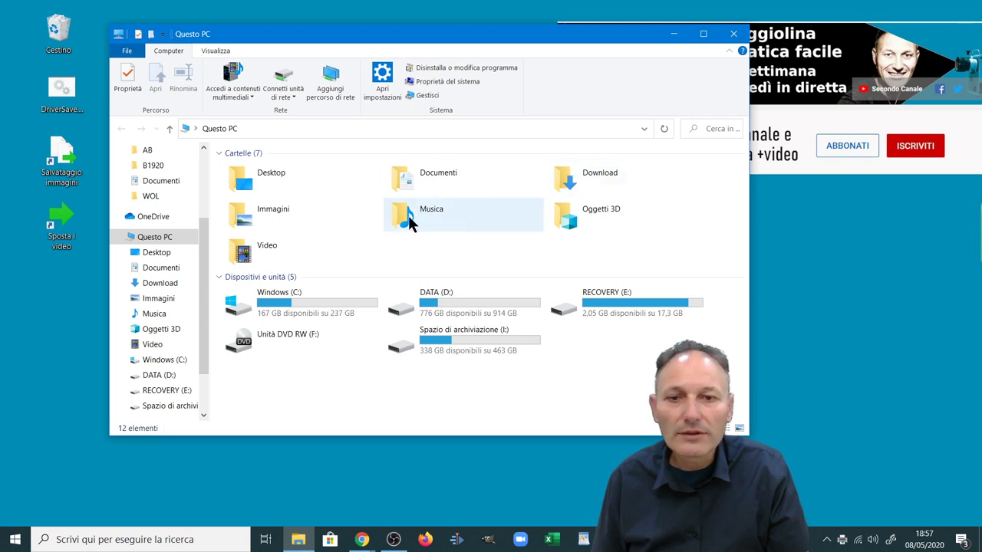
scroll(164, 209, up, 2)
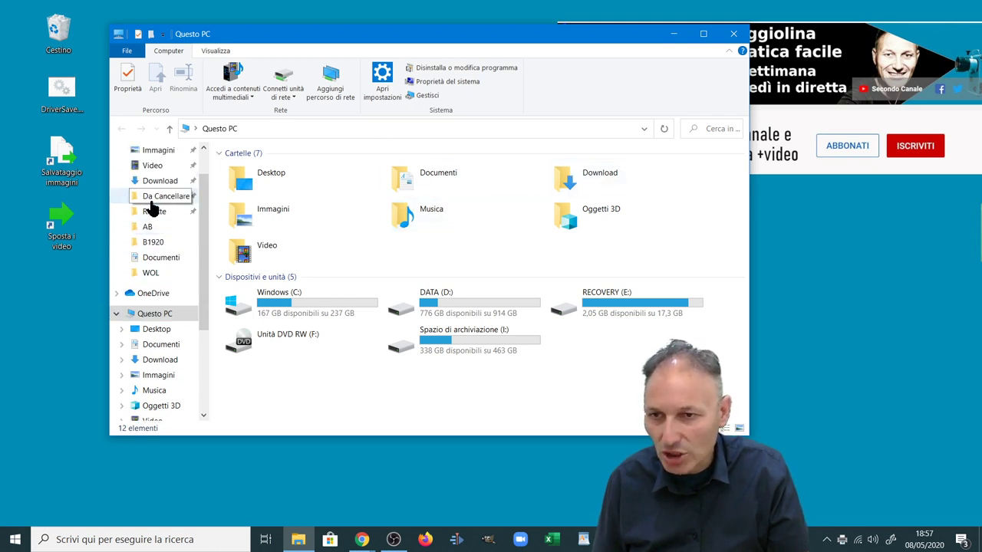
click(152, 198)
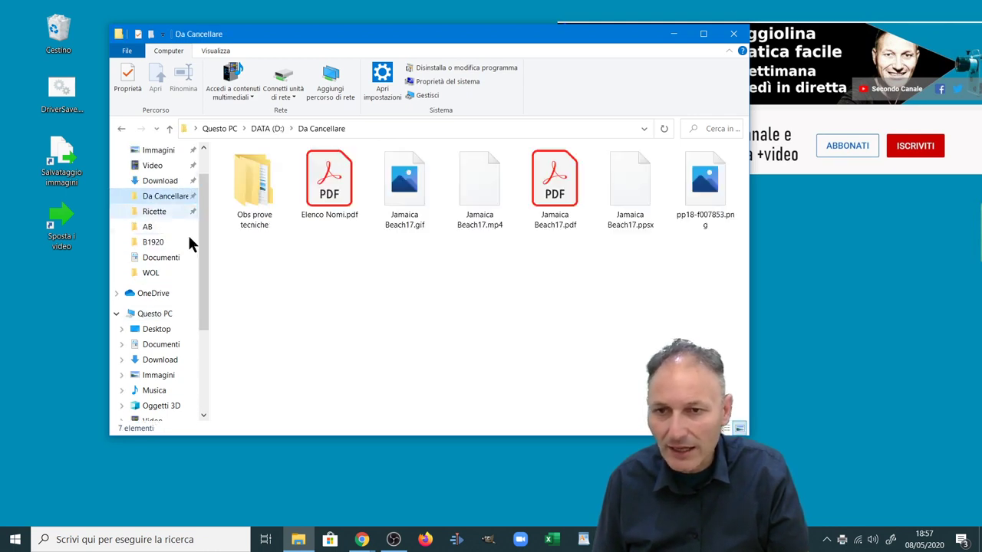
click(324, 180)
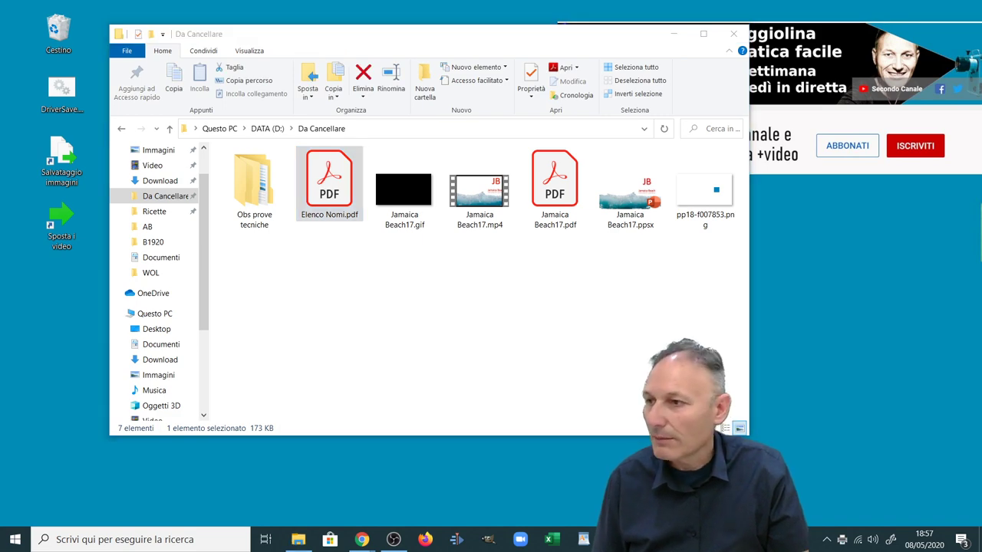
key(Return)
Step: Select and copy the PDF's employee rows from the Cognome header down to Bidotti
double_click(469, 39)
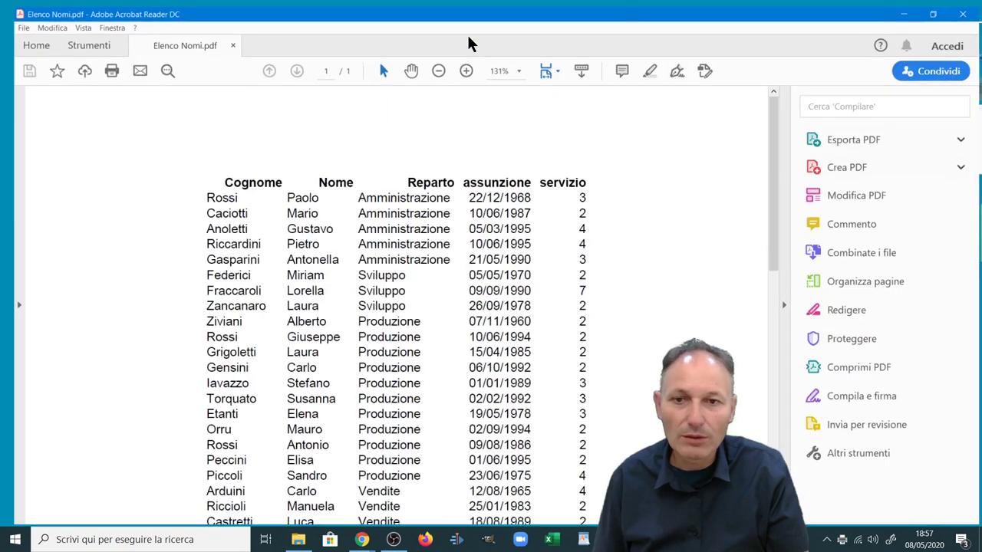
scroll(171, 183, down, 2)
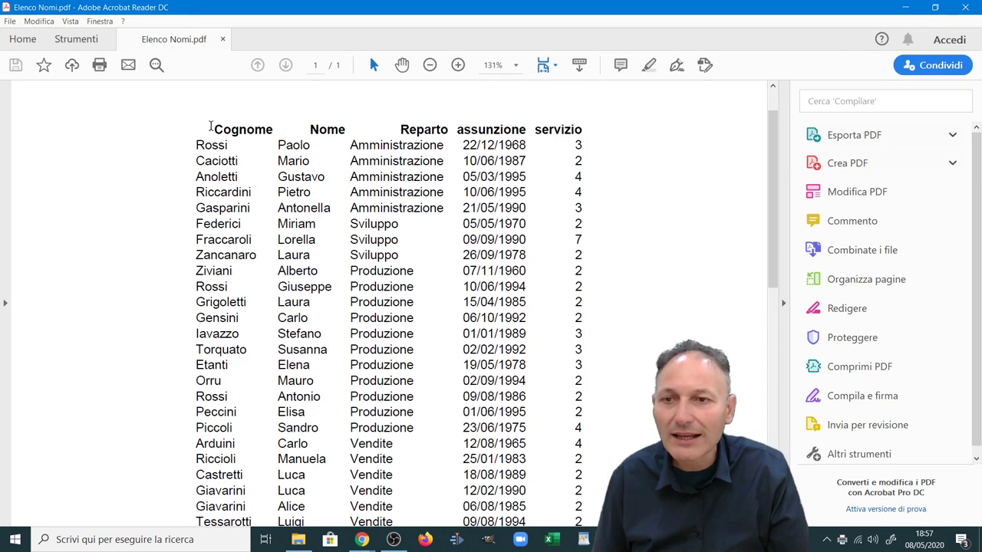
mouse_move(208, 125)
mouse_down()
mouse_move(538, 540)
mouse_move(559, 258)
mouse_up()
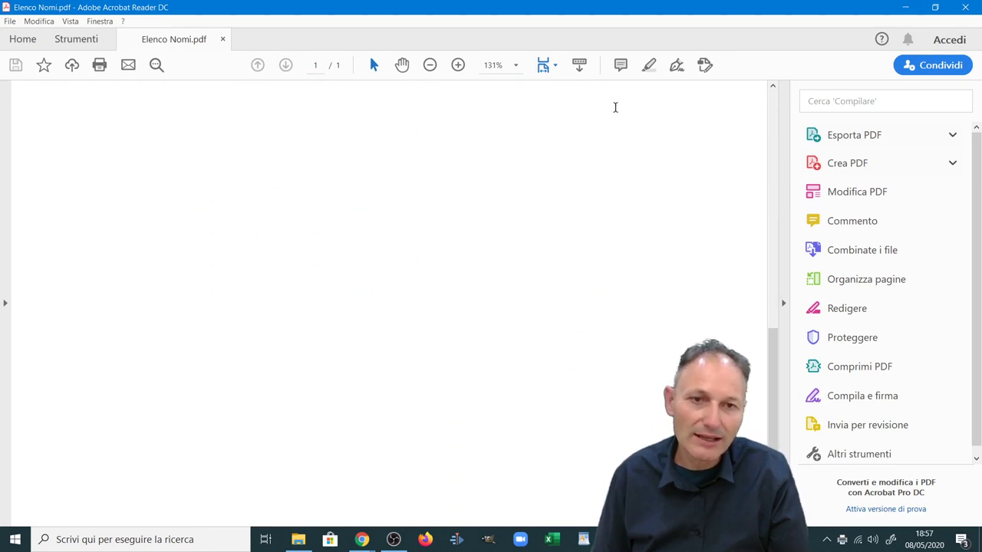
scroll(384, 299, up, 10)
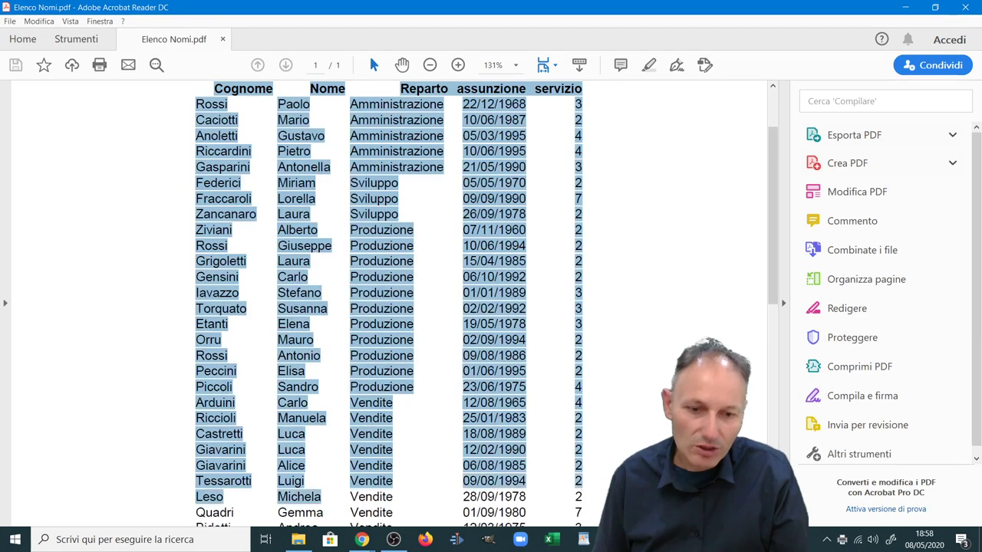
scroll(637, 329, down, 2)
scroll(636, 329, down, 3)
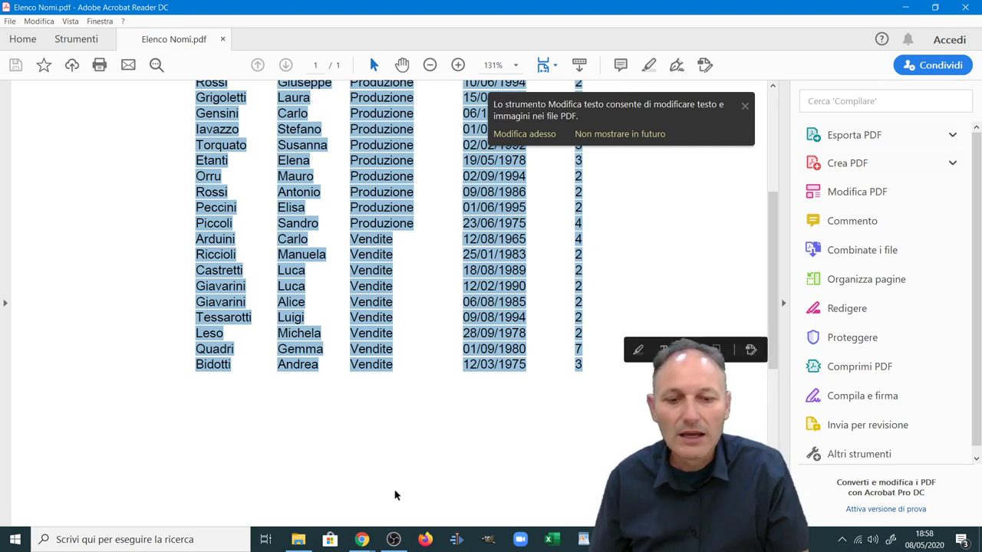
click(554, 541)
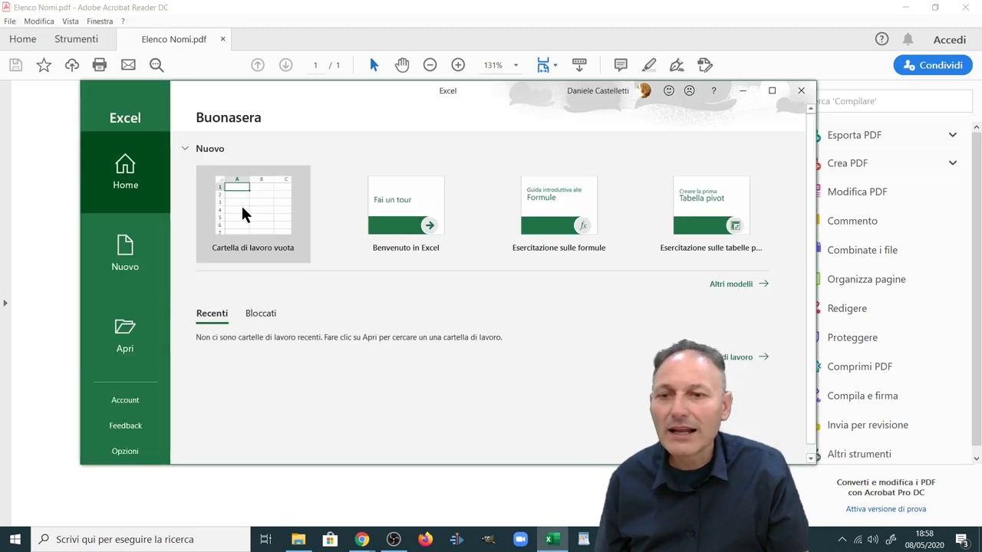
Step: Paste the table into A1 of a blank workbook, autofit column A, then discard it
click(244, 215)
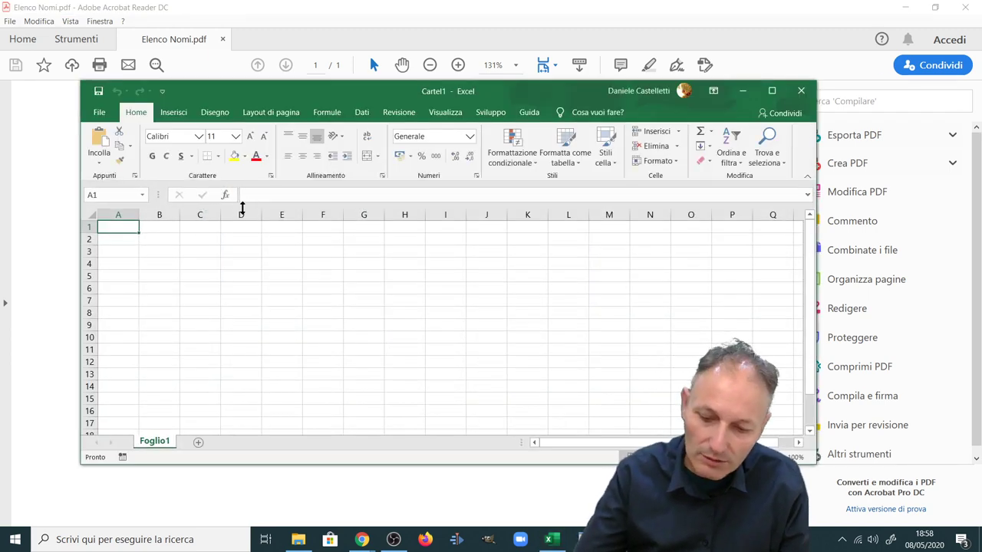
key(ctrl+v)
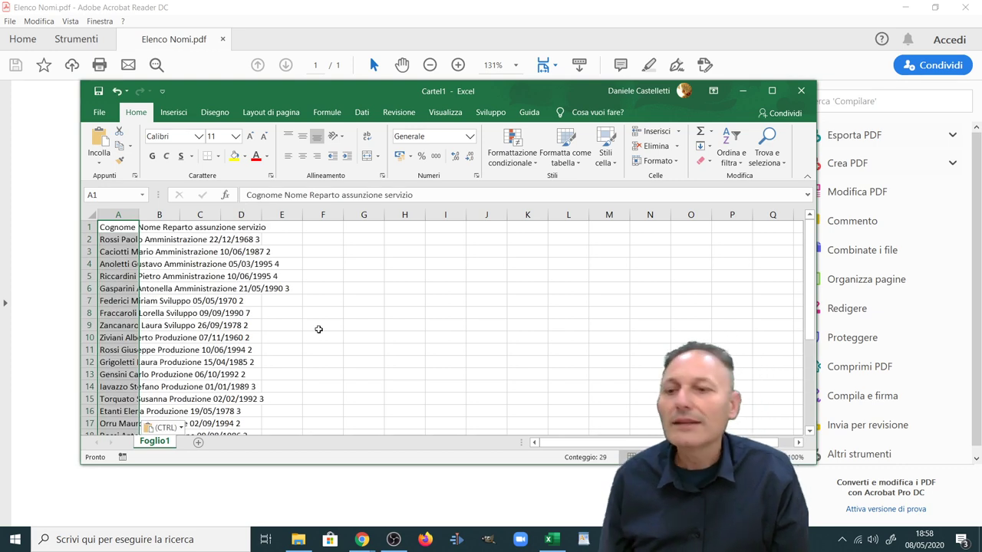
click(322, 336)
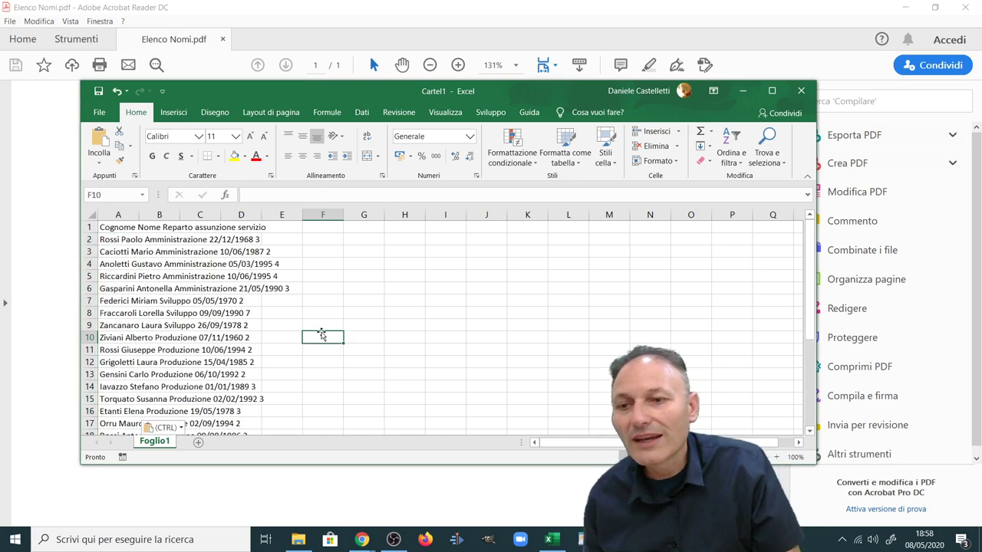
double_click(139, 214)
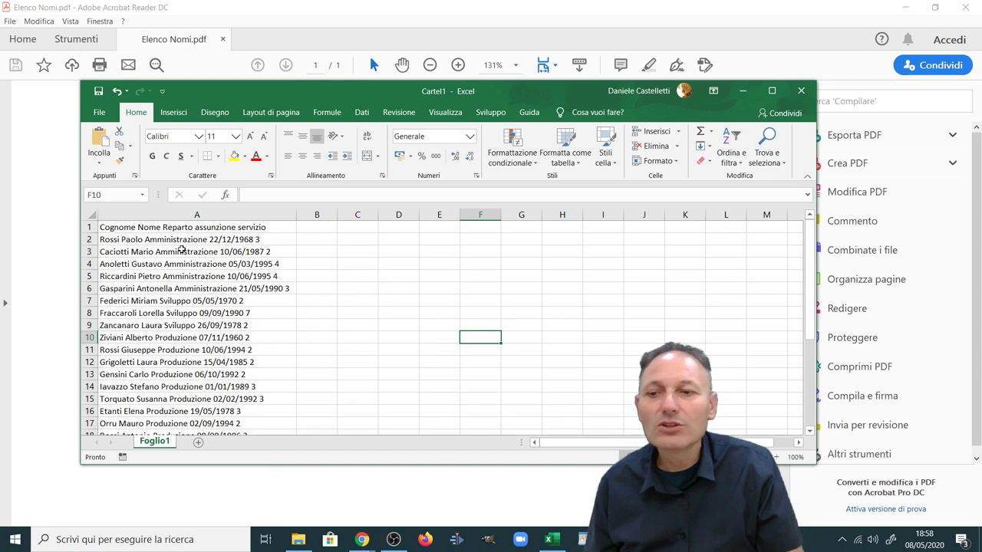
click(136, 227)
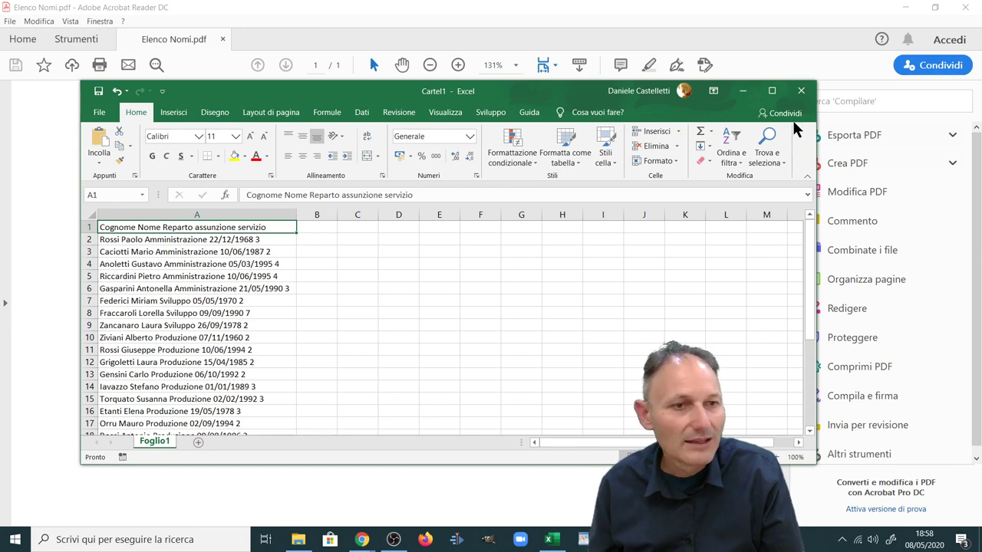
click(800, 90)
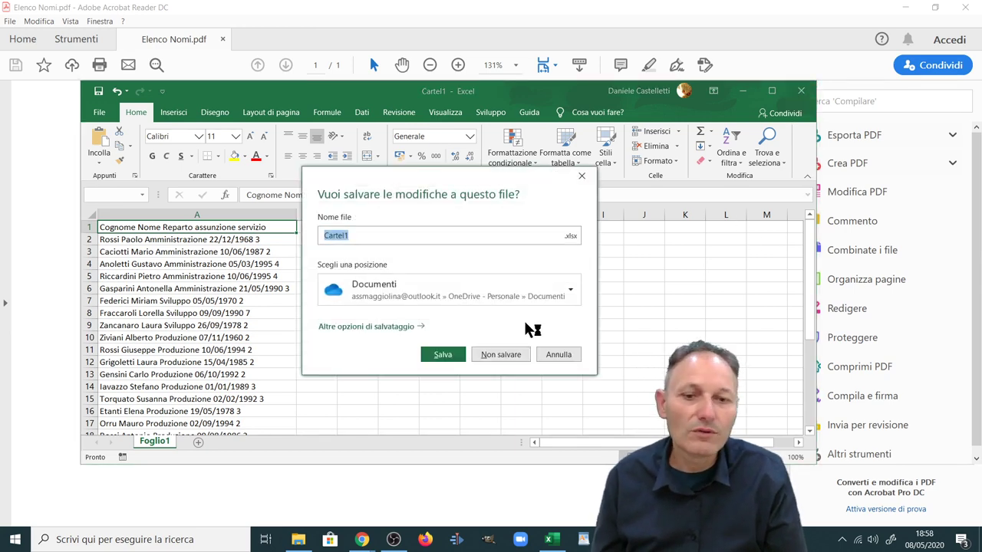
click(500, 358)
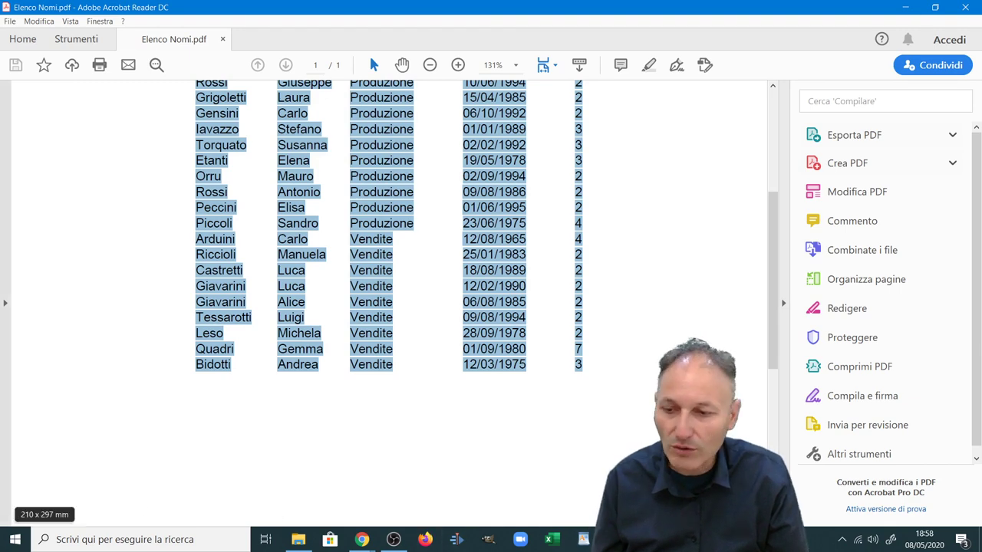
Step: Paste the employee list into a new blank Word document, then close Word unsaved
click(17, 540)
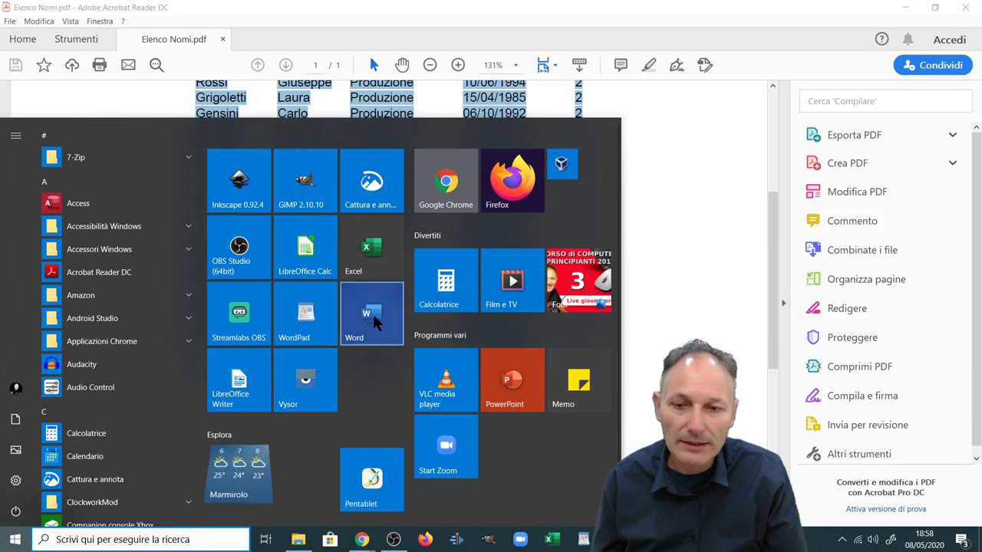
click(365, 350)
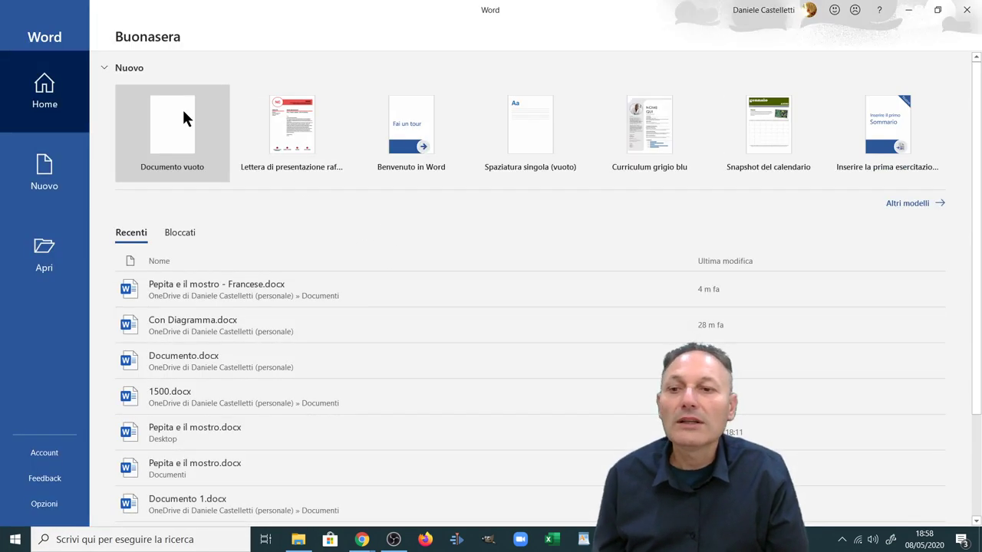
click(183, 115)
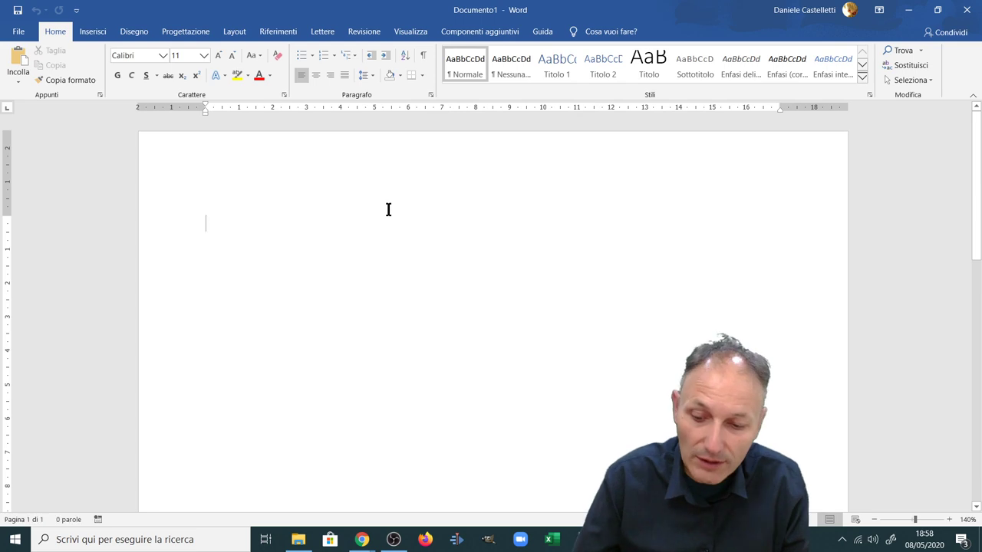
key(ctrl+v)
scroll(419, 256, up, 4)
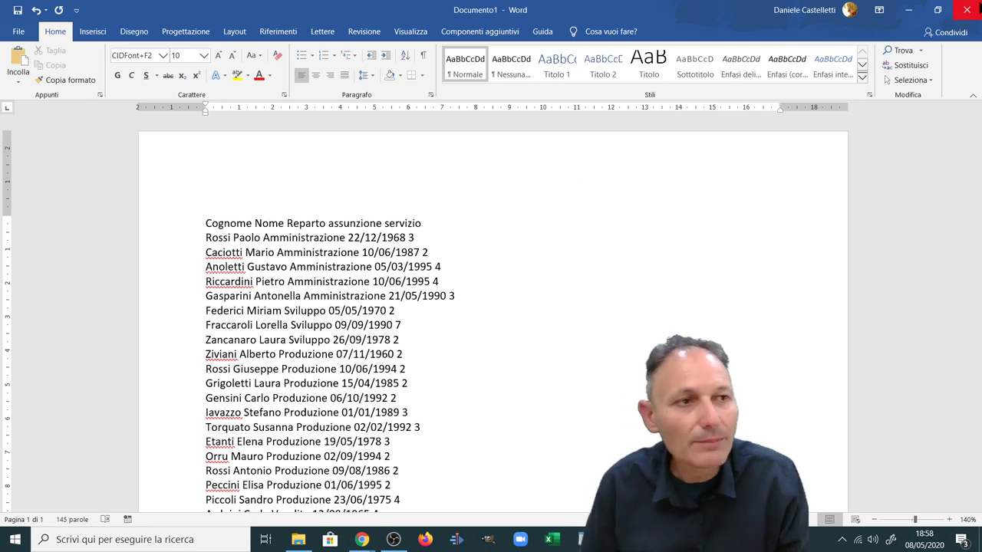
click(968, 10)
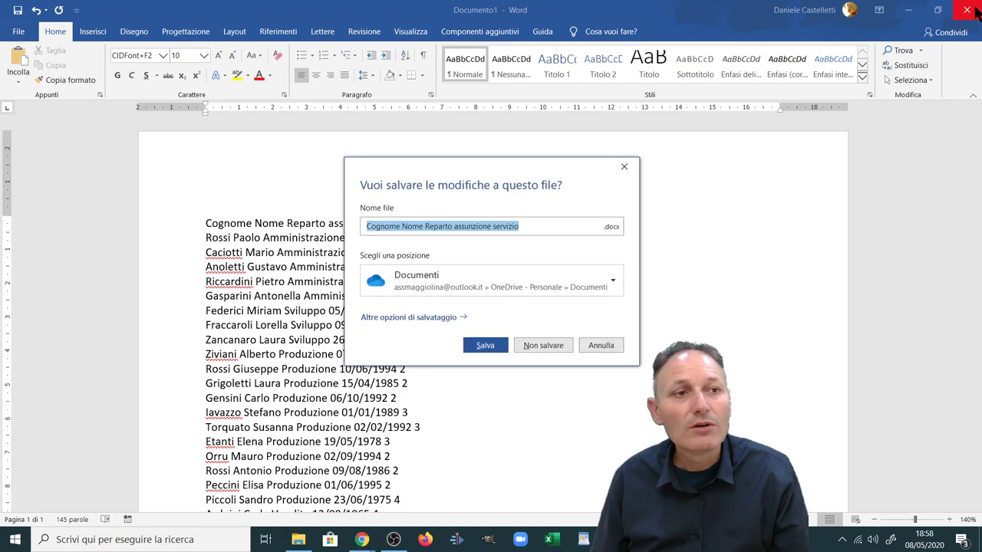
click(558, 346)
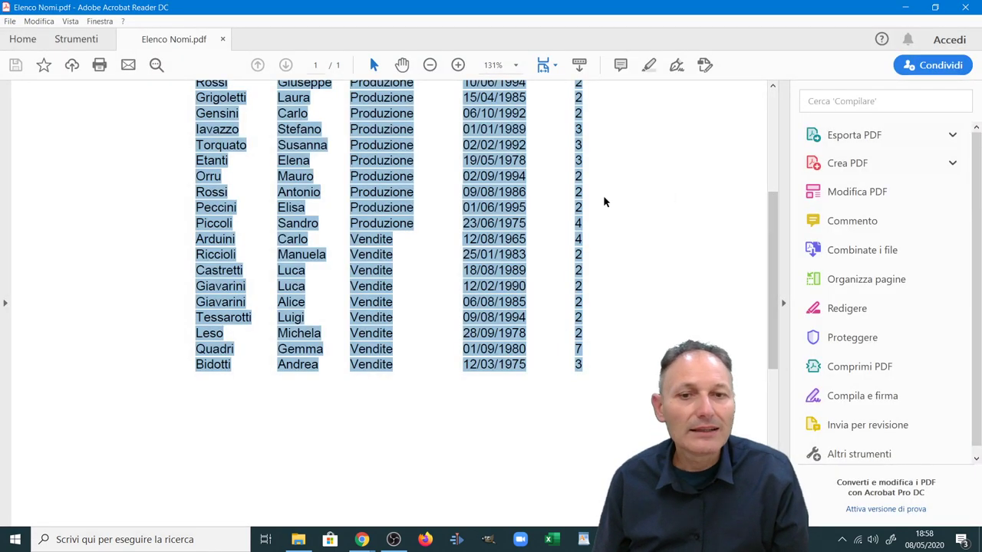
Step: Close Acrobat and open Google Drive from the Google home page's apps grid
click(965, 7)
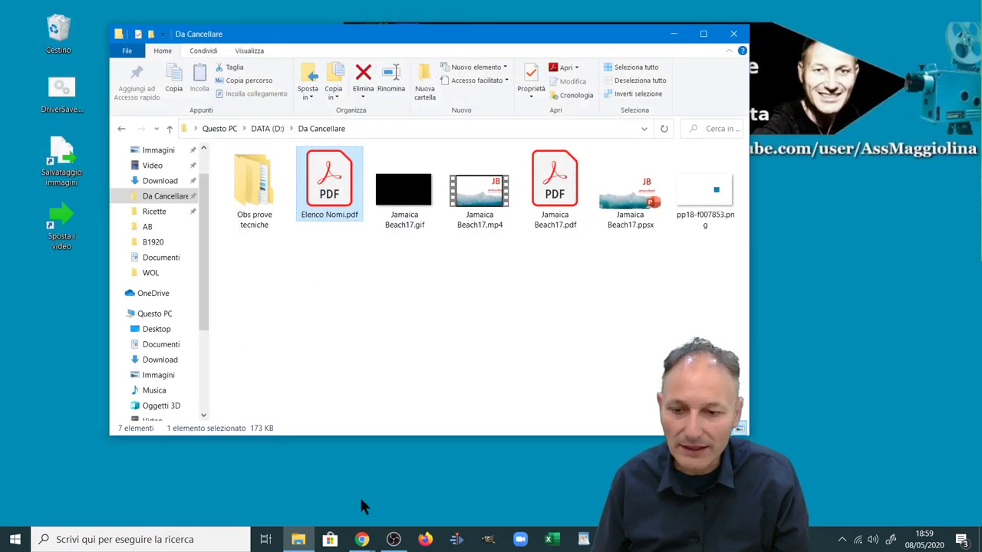
click(362, 539)
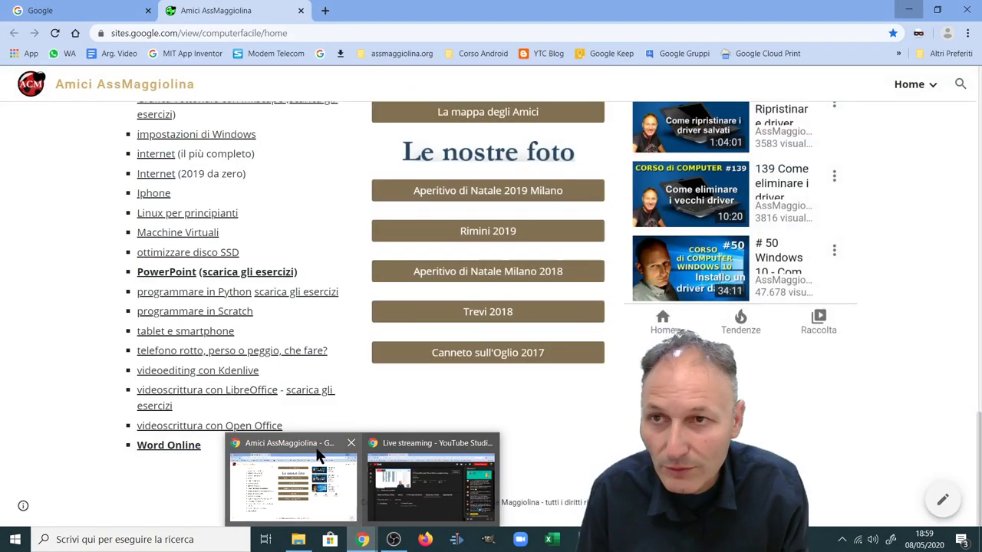
click(318, 457)
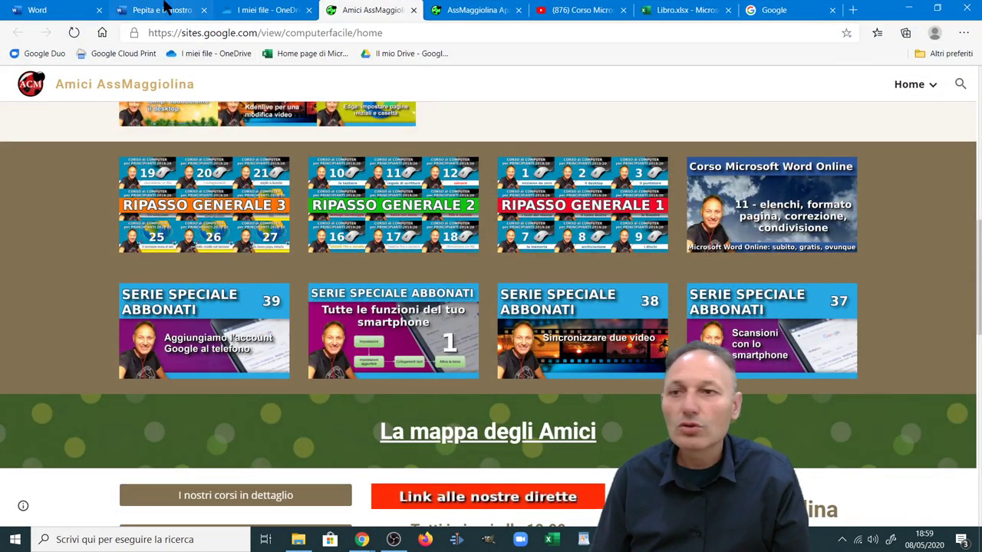
click(69, 15)
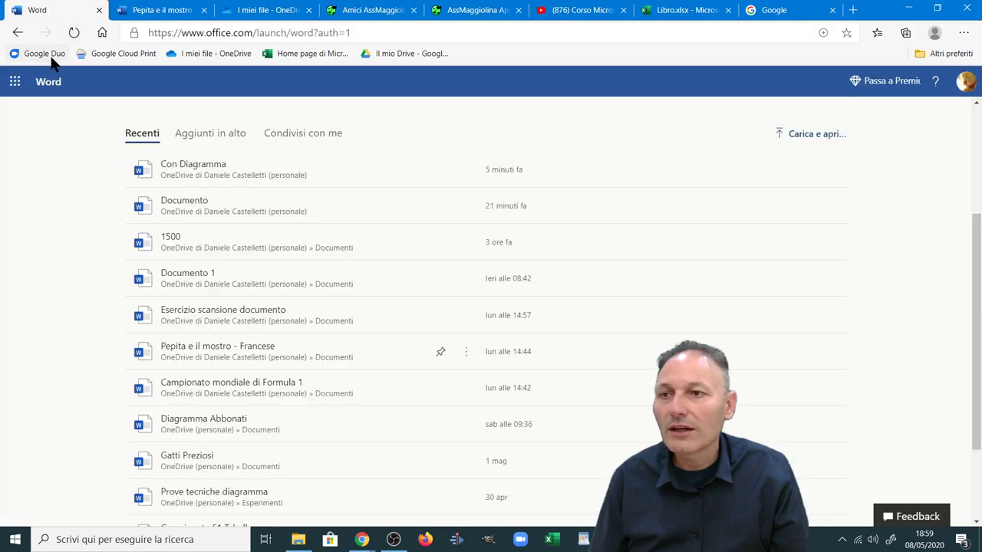
click(102, 32)
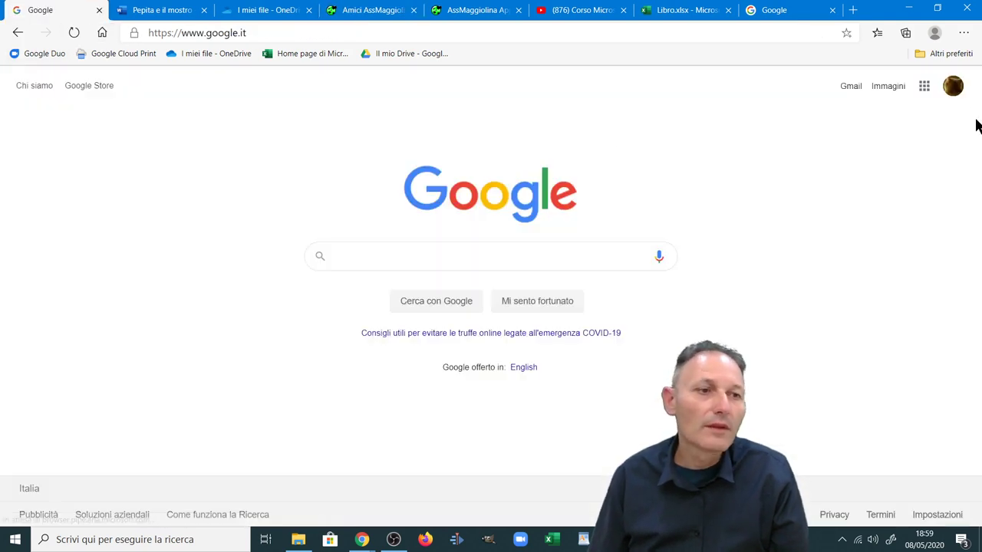
click(925, 87)
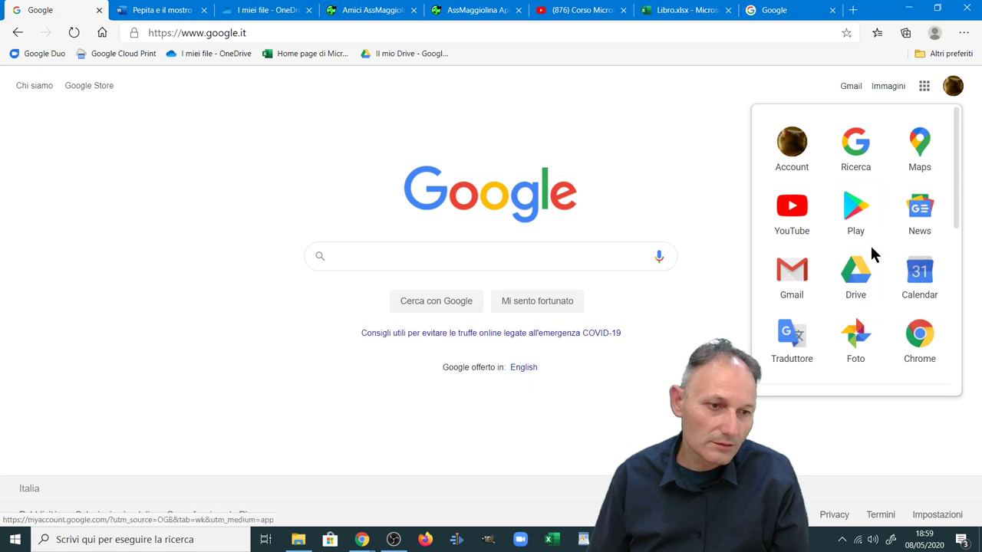
click(858, 273)
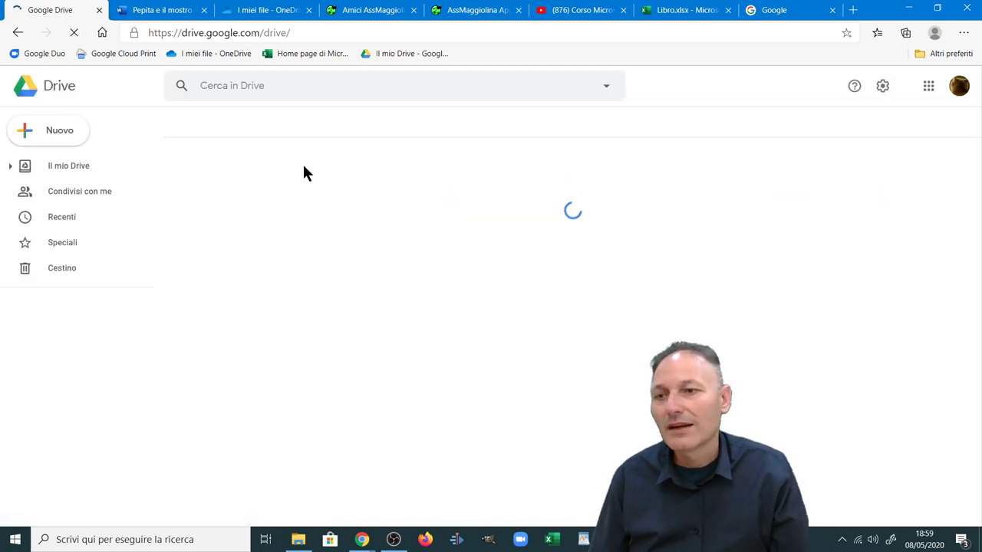
Step: Upload Elenco Nomi.pdf from Da Cancellare to My Drive and show its Apri con options
click(58, 137)
click(65, 176)
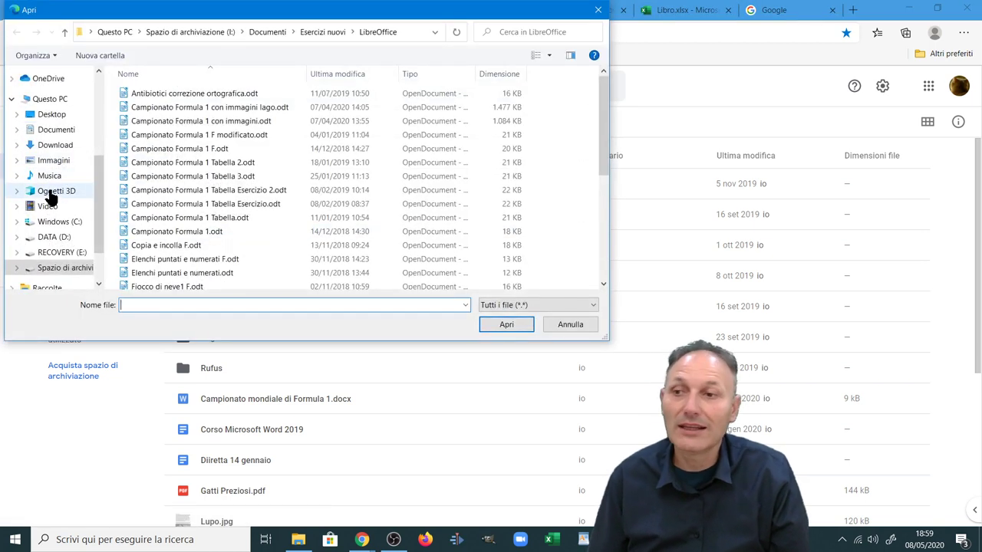
scroll(98, 201, up, 2)
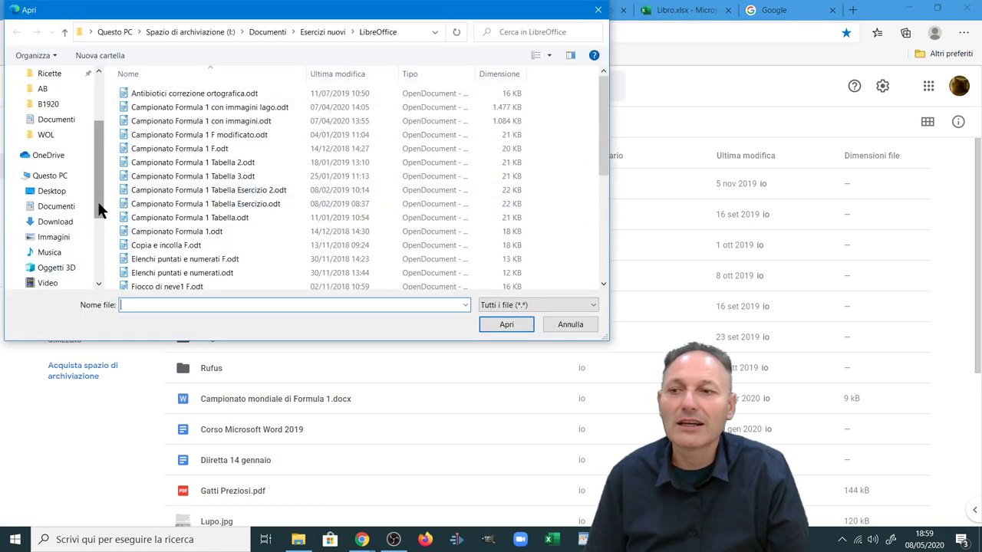
scroll(98, 201, up, 2)
scroll(95, 199, up, 1)
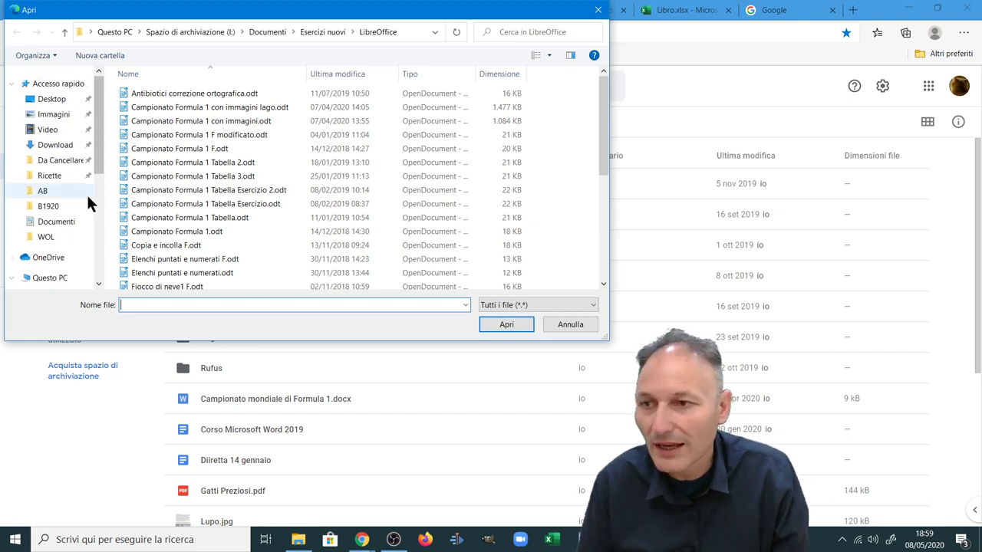
click(50, 163)
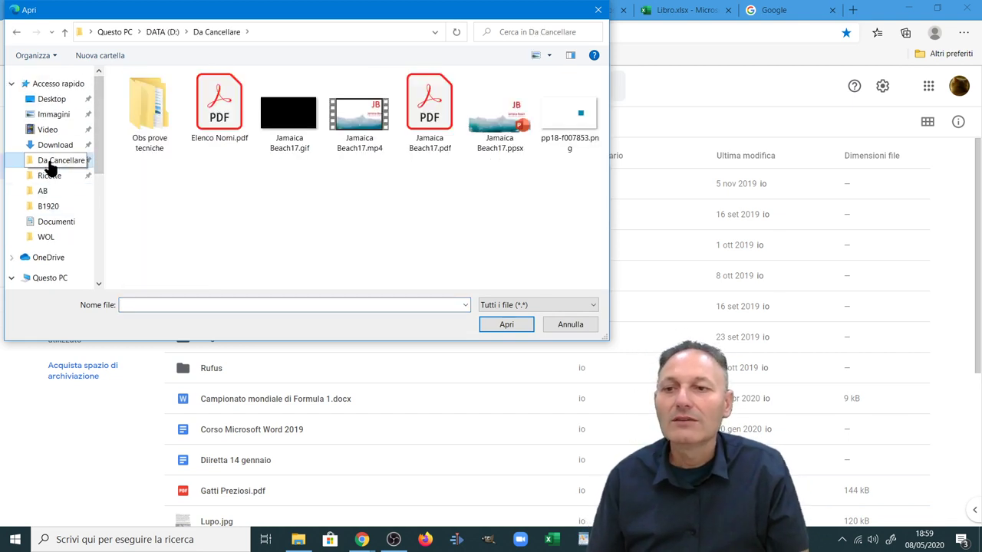
double_click(227, 99)
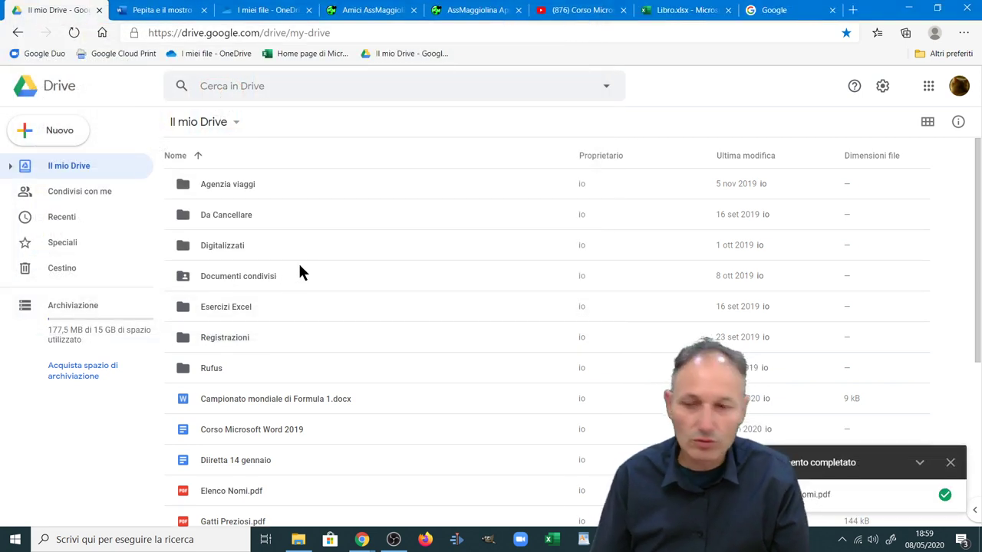
scroll(310, 268, down, 2)
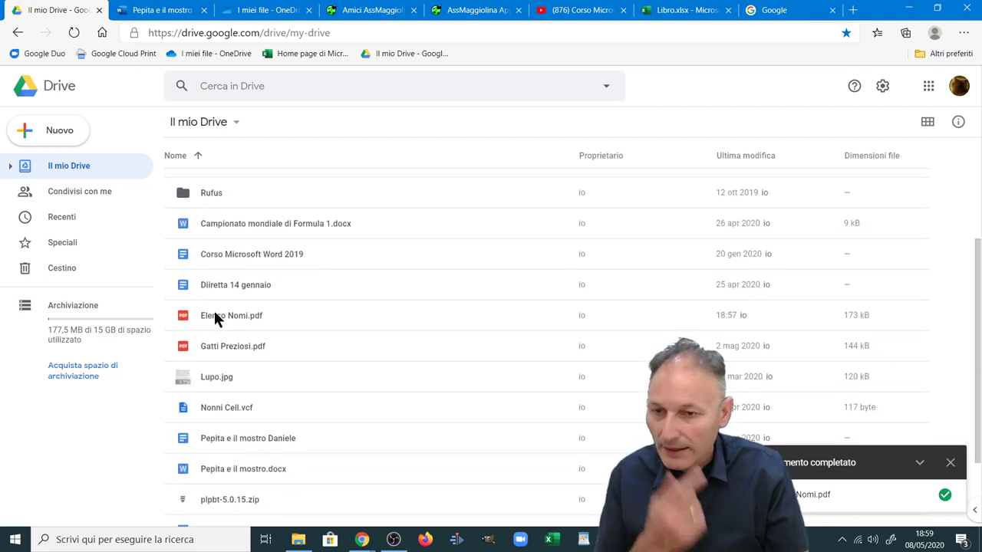
right_click(214, 311)
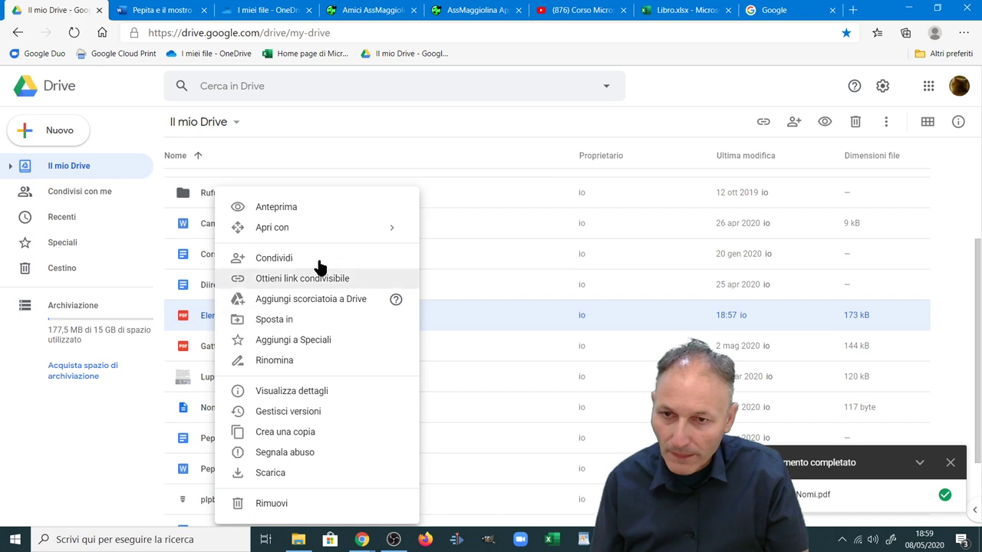
mouse_move(329, 234)
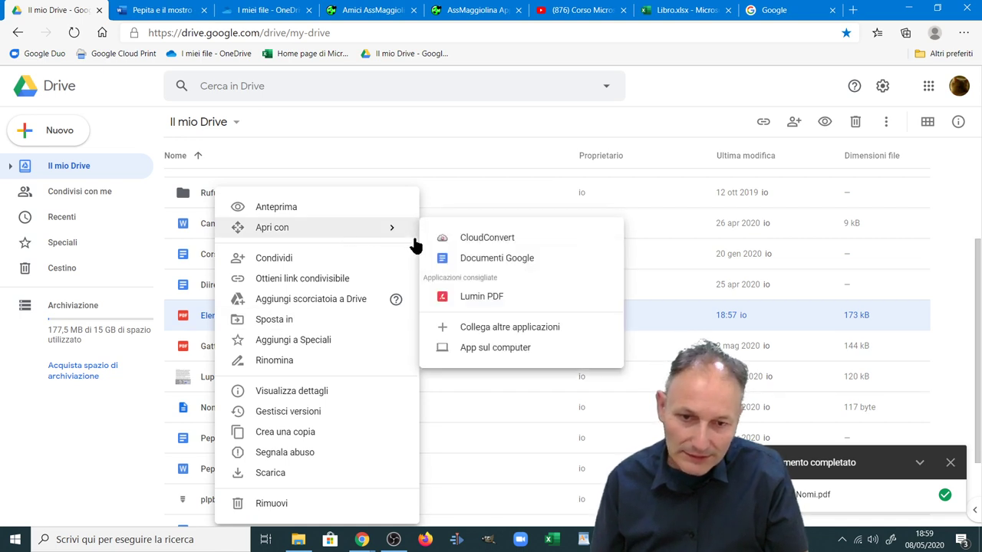
Step: Open Elenco Nomi.pdf with Documenti Google and scroll through the converted employee-list text
click(459, 261)
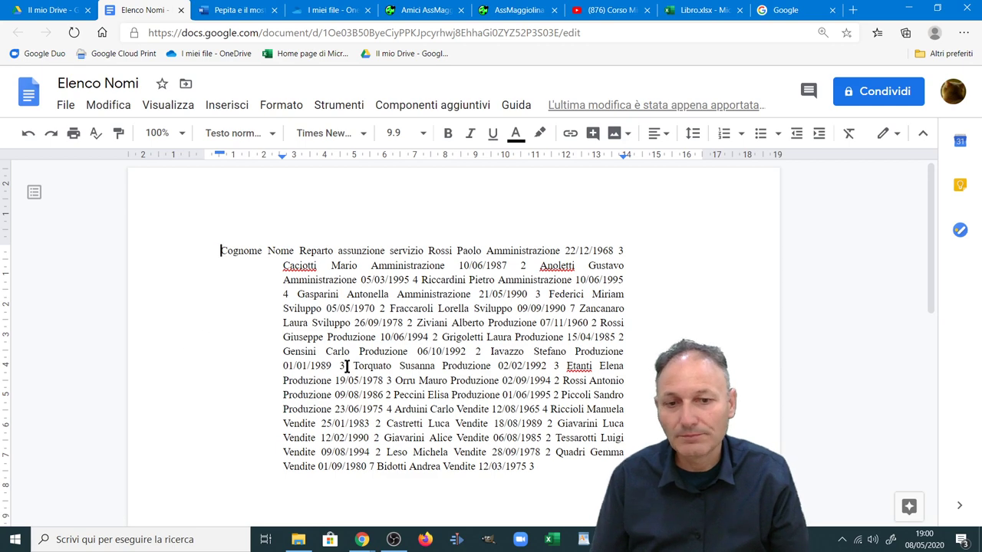
scroll(357, 369, down, 3)
scroll(356, 369, up, 3)
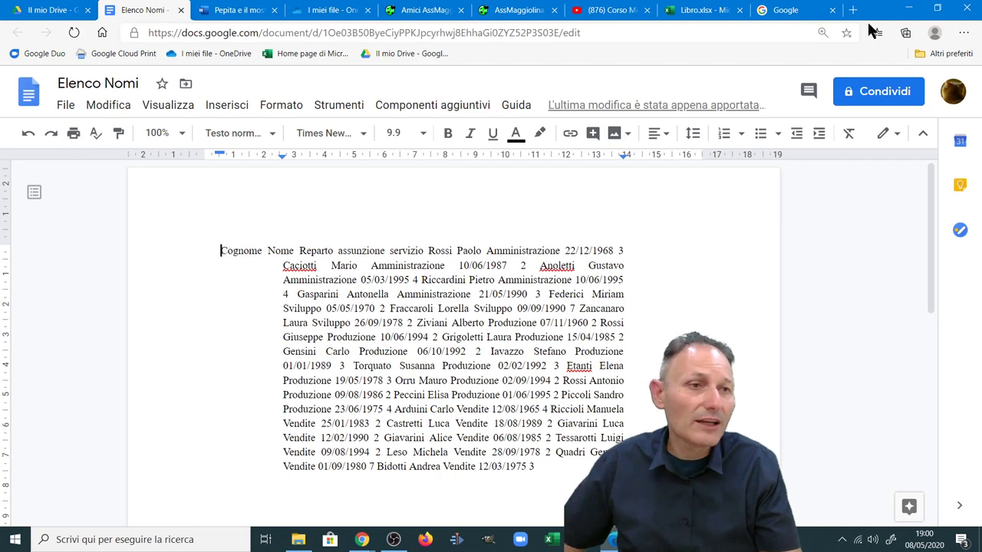
Step: Return to the Amici AssMaggiolina Google Sites home page and scroll back to its top
click(415, 11)
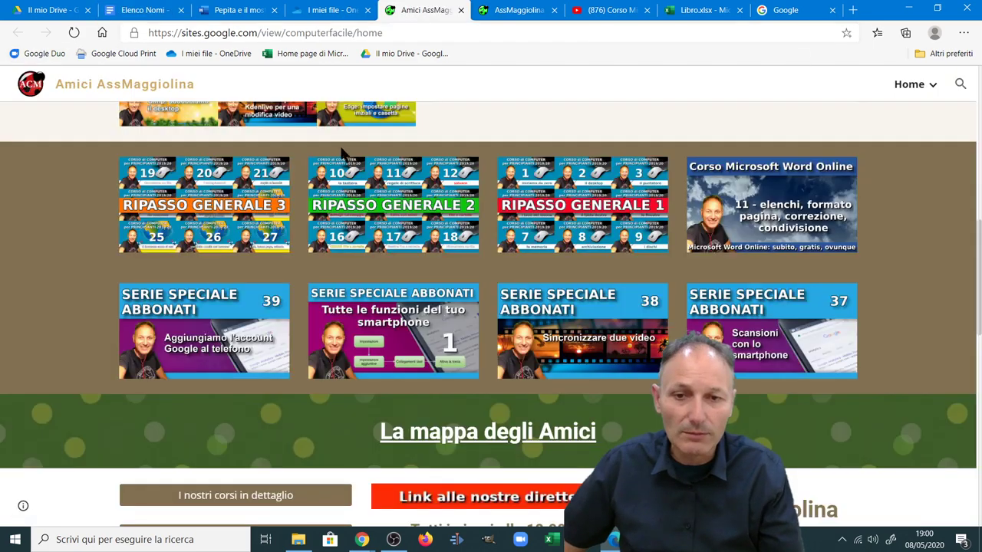
scroll(323, 153, up, 10)
scroll(291, 157, up, 3)
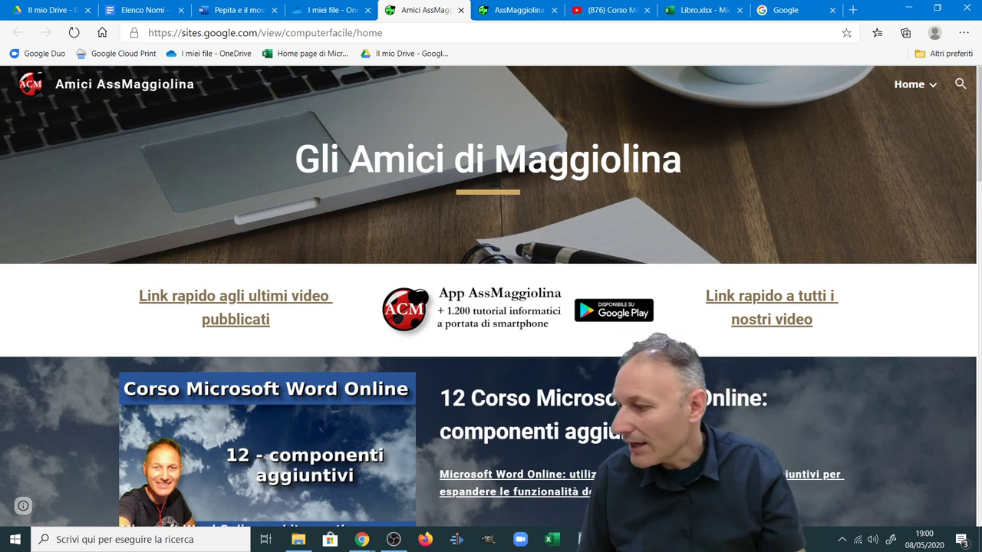
key(alt+Tab)
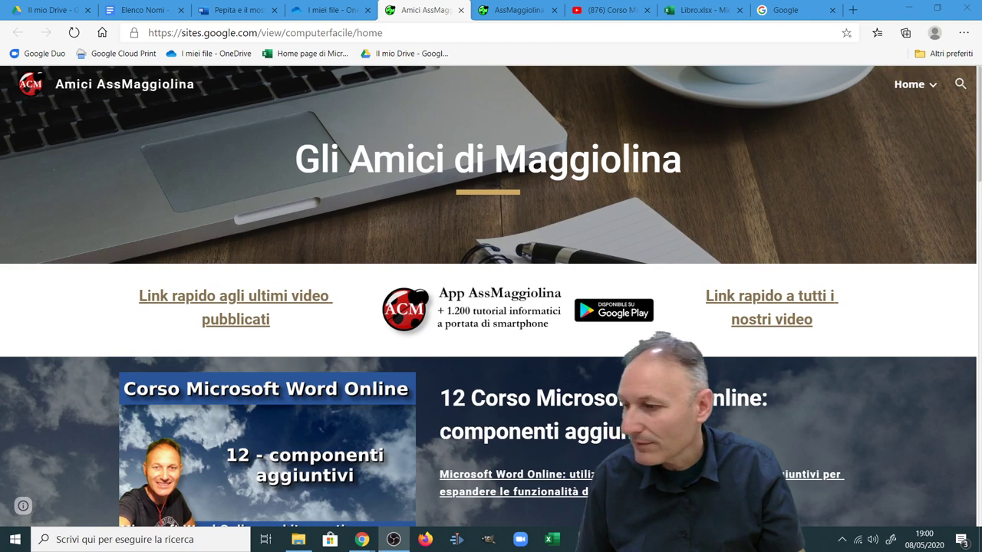